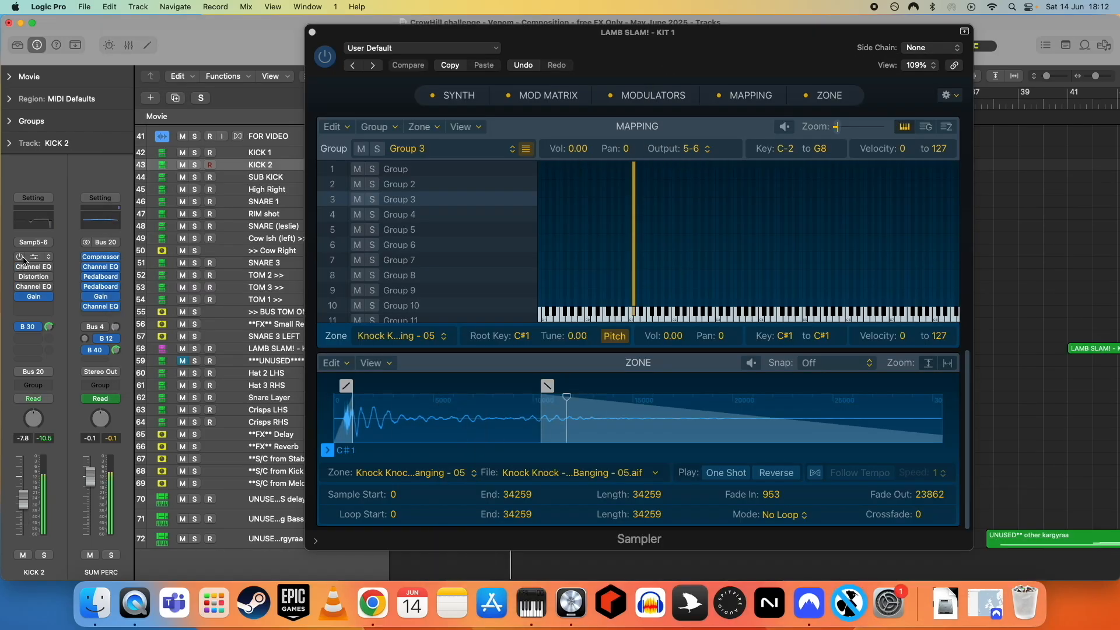
- Open the KICK track insert plugins one after another: Compressor, Distortion, Channel EQ and Gain
{"action": "left_click", "coordinate": [23, 257]}
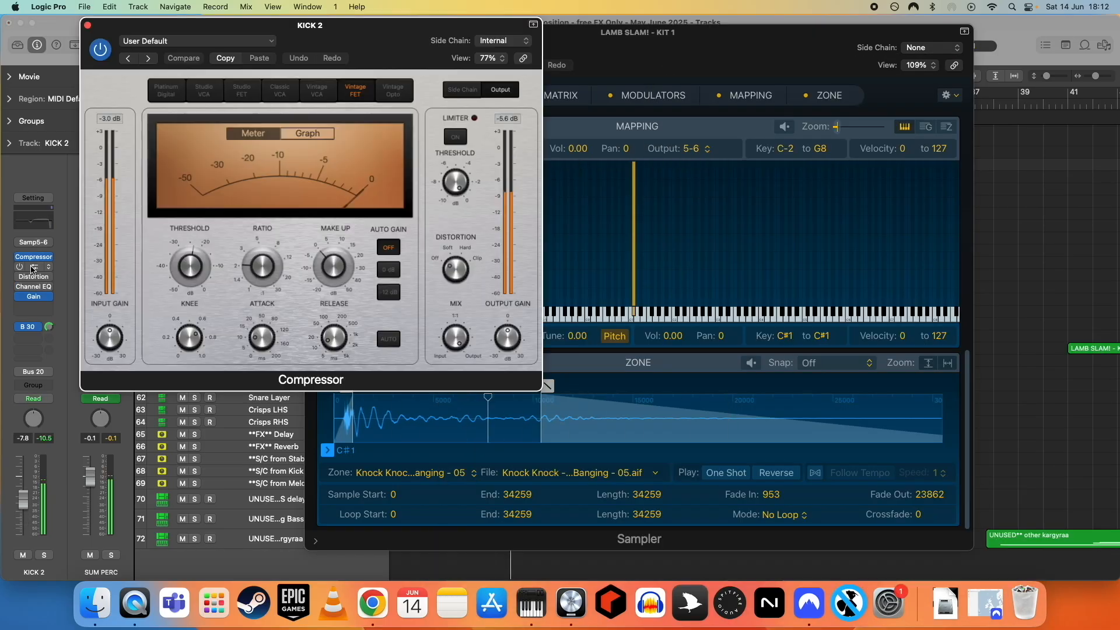
{"action": "left_click", "coordinate": [24, 266]}
{"action": "left_click", "coordinate": [21, 276]}
{"action": "left_click", "coordinate": [23, 287]}
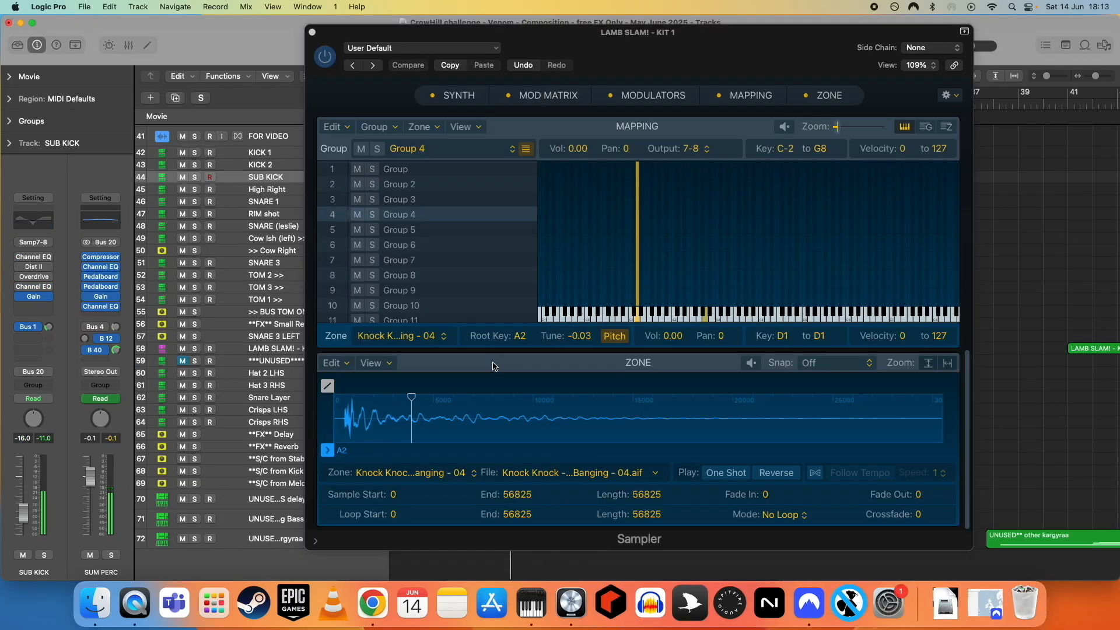
- Open the SUB KICK insert plugins, including Channel EQ, Distortion II and Overdrive
{"action": "left_click", "coordinate": [23, 267]}
{"action": "left_click", "coordinate": [23, 266]}
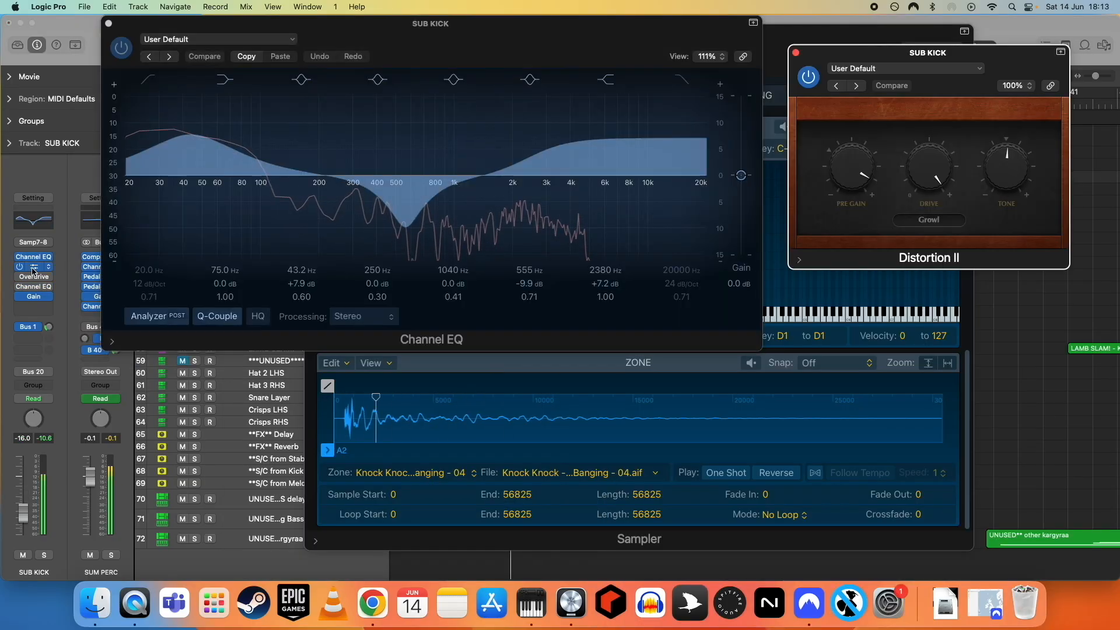
{"action": "left_click", "coordinate": [23, 277]}
{"action": "left_click", "coordinate": [19, 286]}
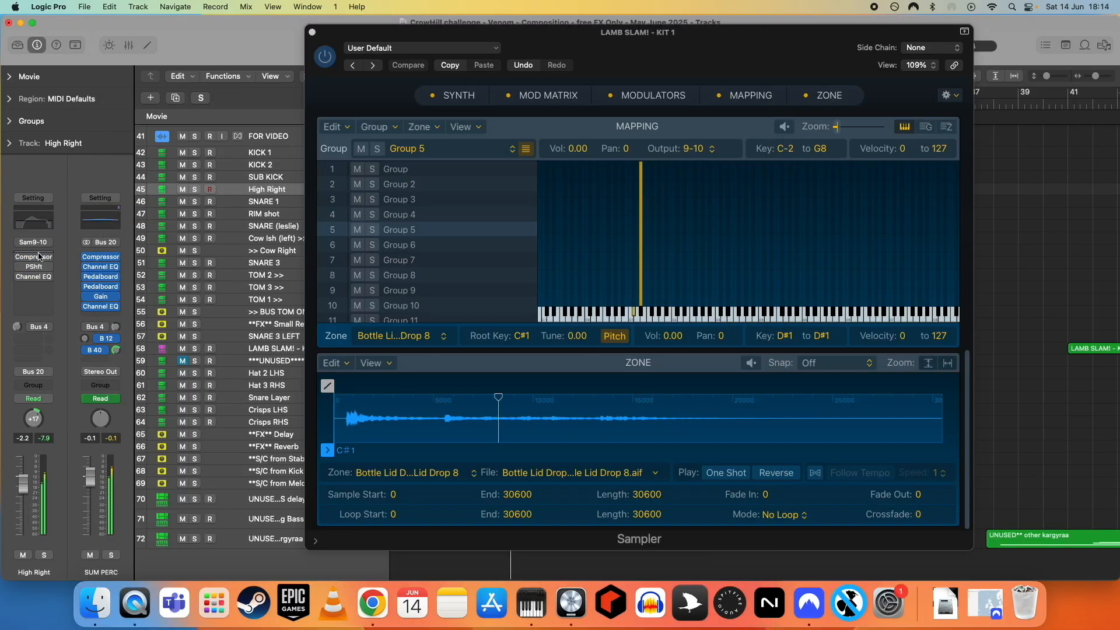
- Open the insert plugins on the High Right and SNARE 1 tracks, such as Compressor, Pitch Shifter, Channel EQ and Distortion
{"action": "left_click", "coordinate": [38, 256]}
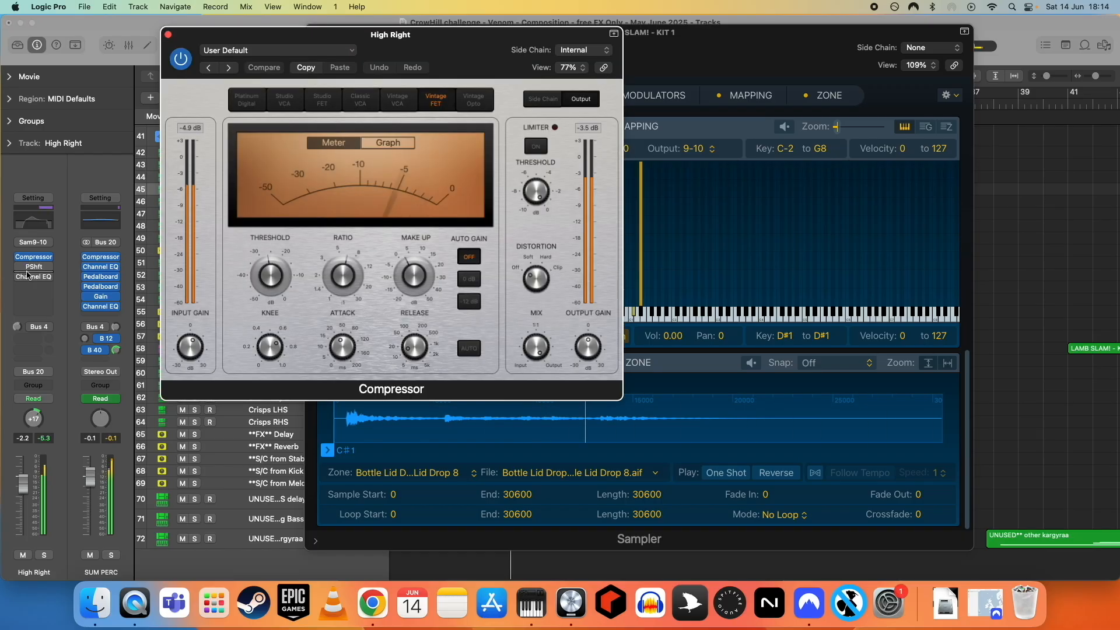
{"action": "left_click", "coordinate": [33, 267]}
{"action": "left_click", "coordinate": [33, 276]}
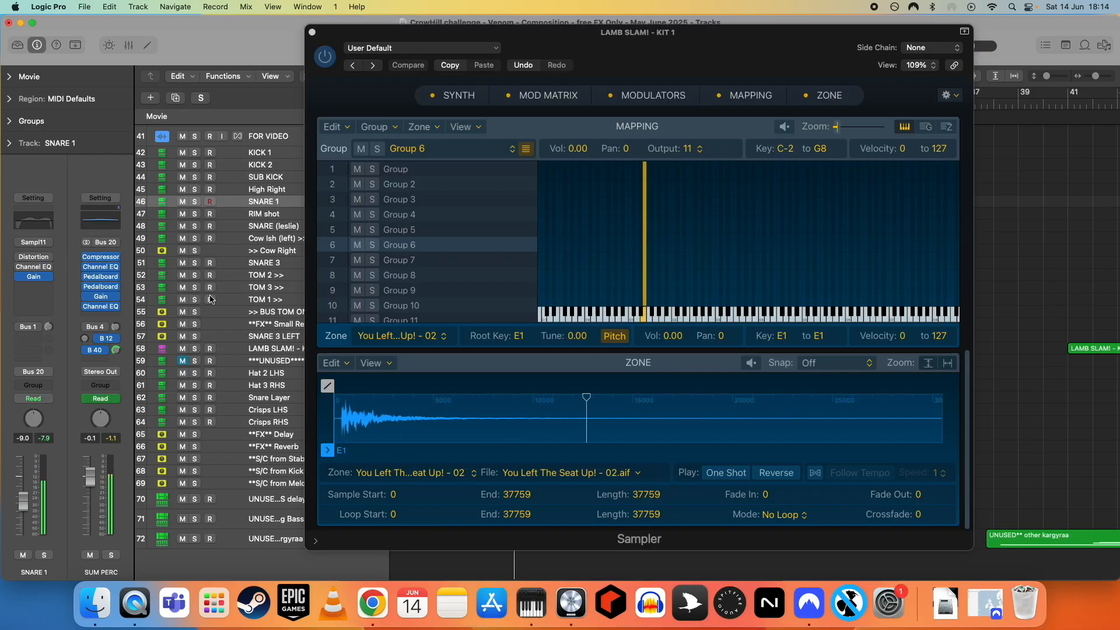
{"action": "left_click", "coordinate": [33, 256]}
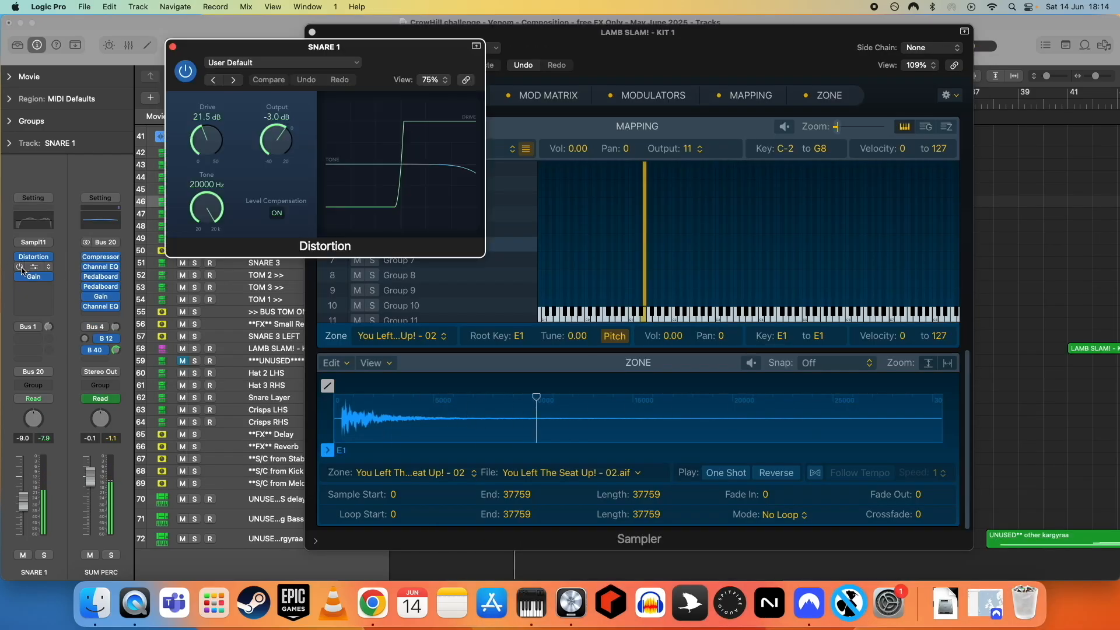
{"action": "left_click", "coordinate": [33, 266]}
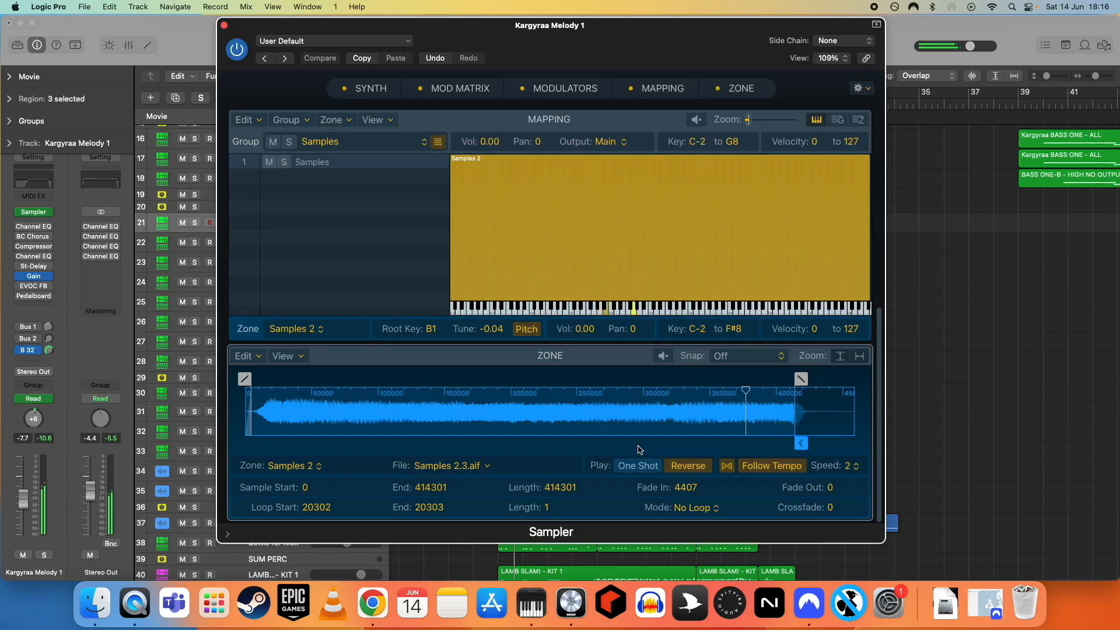
- Open the Kargyraa Melody 1 insert plugins: Channel EQ, BC Chorus 4 and Compressor
{"action": "left_click", "coordinate": [23, 227]}
{"action": "left_click", "coordinate": [23, 236]}
{"action": "left_click", "coordinate": [23, 246]}
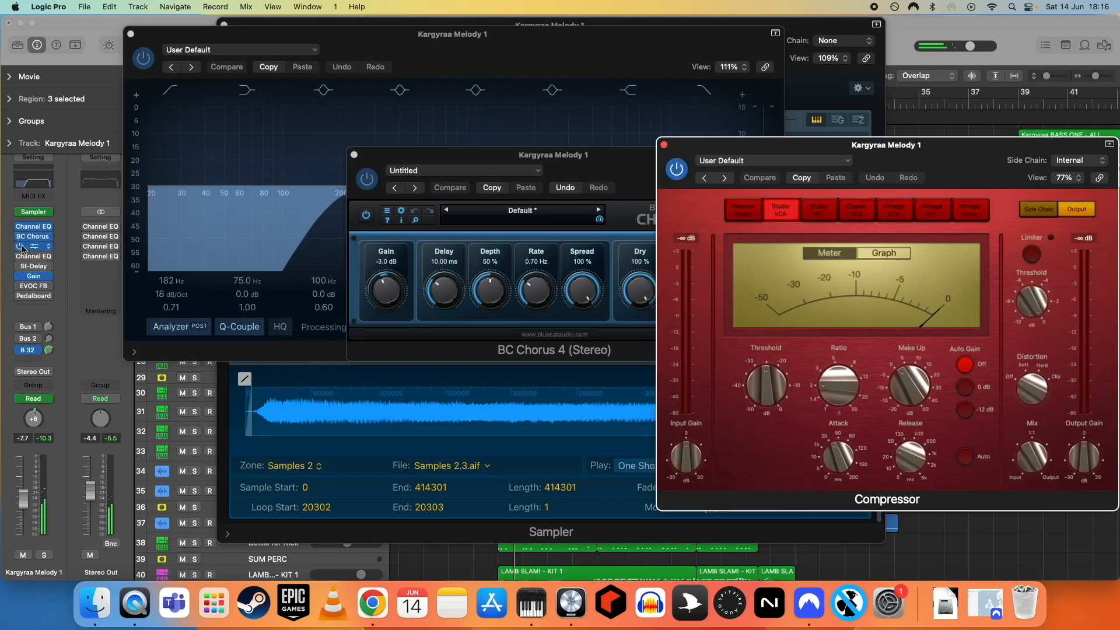
{"action": "left_click", "coordinate": [24, 256]}
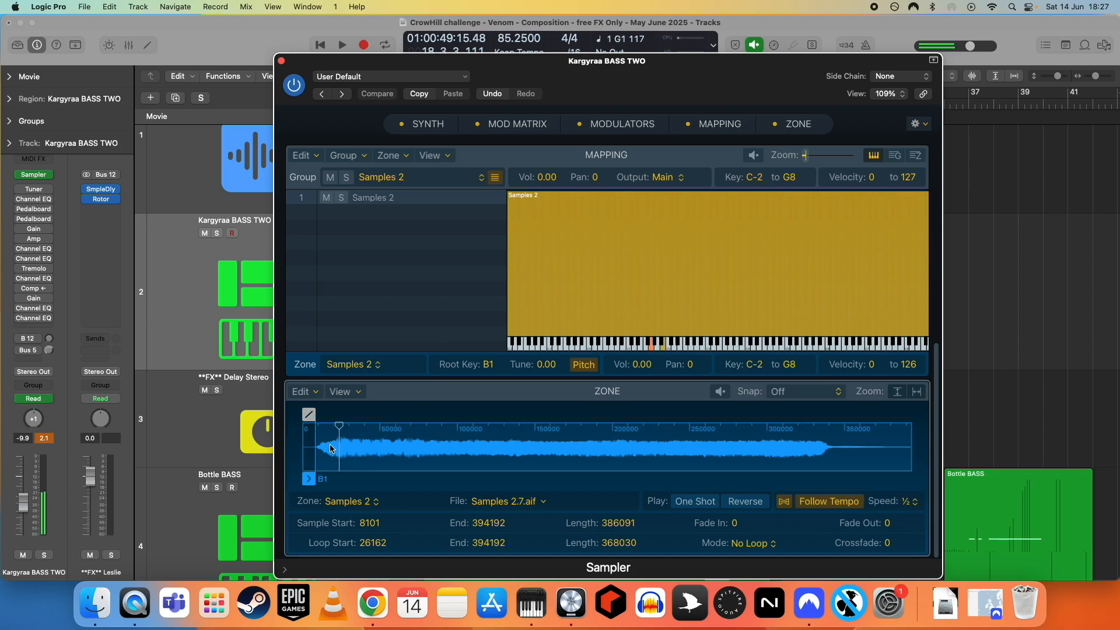
- Open the first Kargyraa BASS TWO inserts: Channel EQ, both Pedalboards, Gain and Amp Designer
{"action": "left_click", "coordinate": [34, 198]}
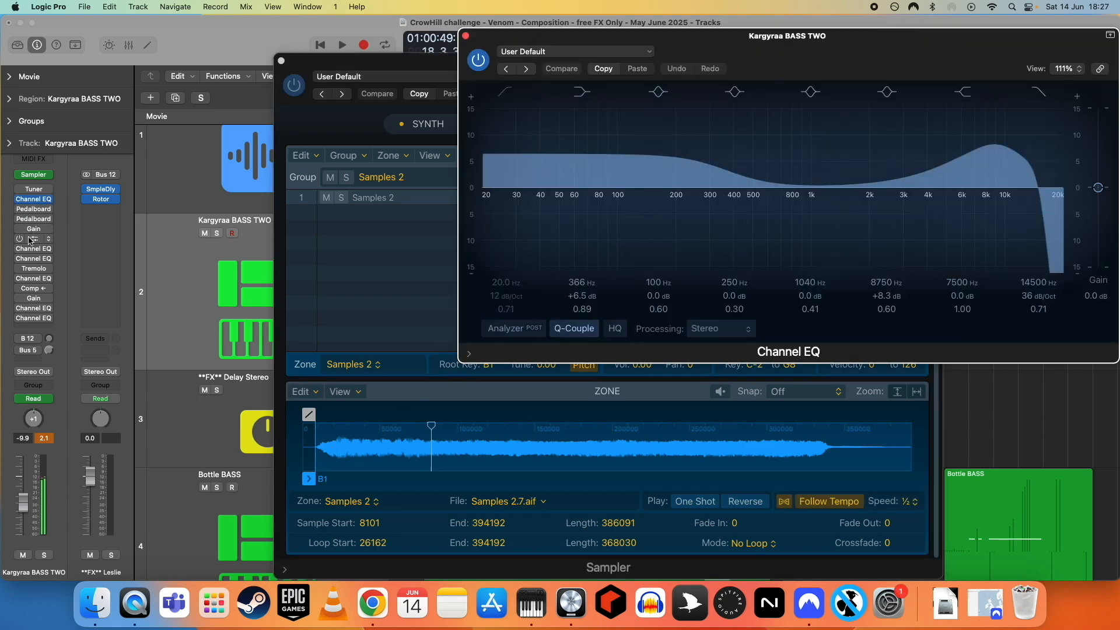
{"action": "left_click", "coordinate": [33, 238]}
{"action": "left_click", "coordinate": [33, 208]}
{"action": "left_click", "coordinate": [33, 219]}
{"action": "left_click", "coordinate": [35, 229]}
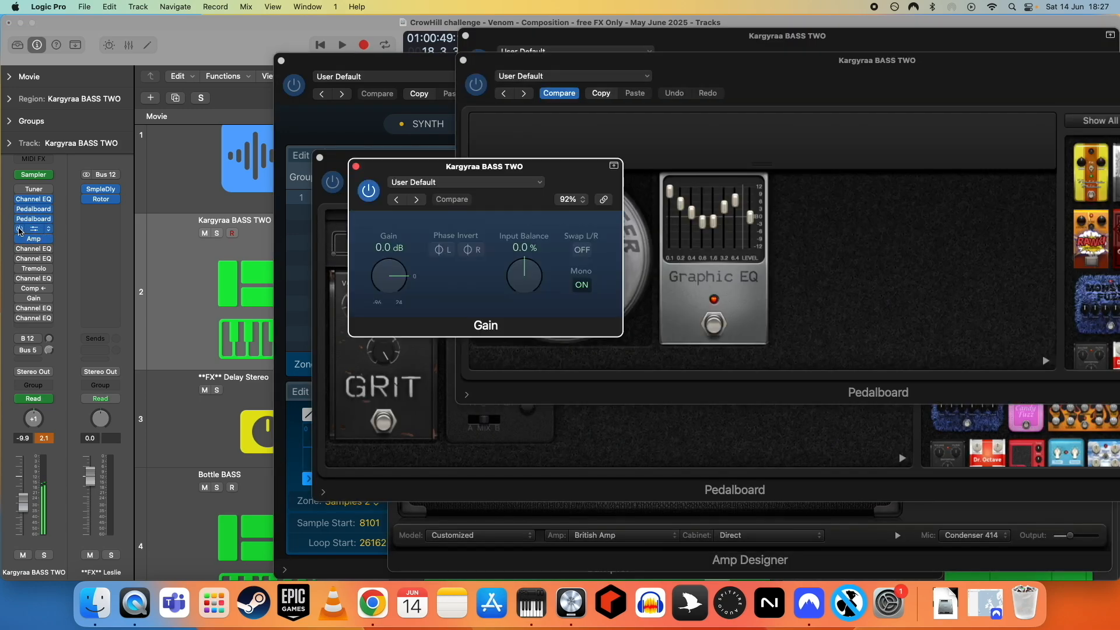
{"action": "left_click", "coordinate": [34, 248]}
- Open the remaining Kargyraa BASS TWO inserts, including the Channel EQs, Tremolo and Compressor, plus the Leslie send's Channel EQ
{"action": "left_click", "coordinate": [33, 259]}
{"action": "left_click", "coordinate": [33, 268]}
{"action": "left_click", "coordinate": [34, 279]}
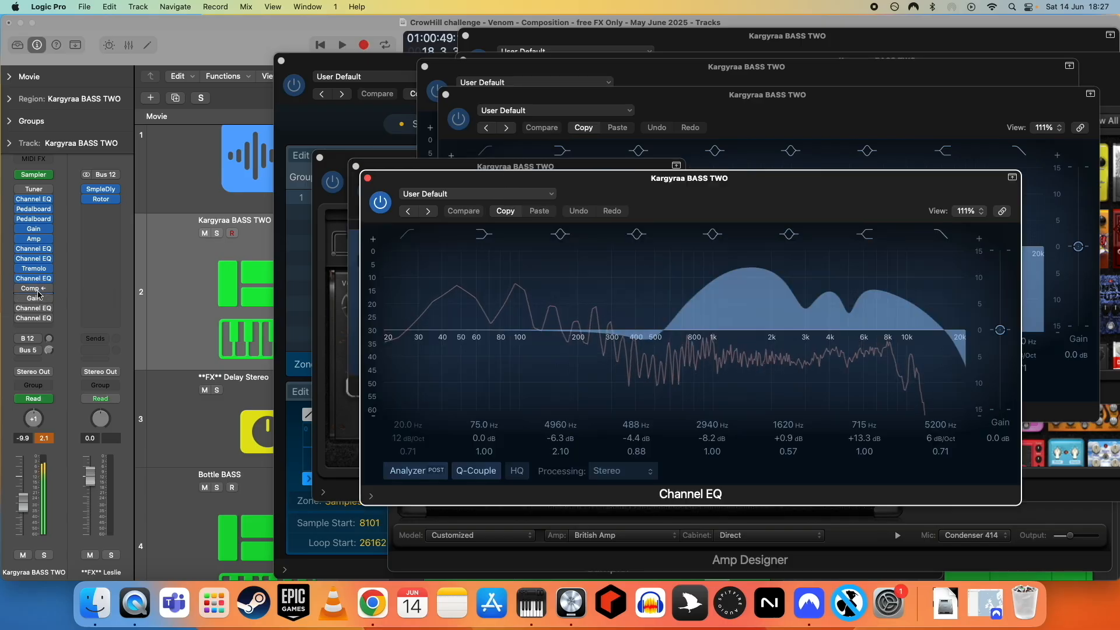
{"action": "left_click", "coordinate": [34, 289]}
{"action": "left_click", "coordinate": [34, 308]}
{"action": "left_click", "coordinate": [34, 318]}
{"action": "left_click", "coordinate": [101, 198]}
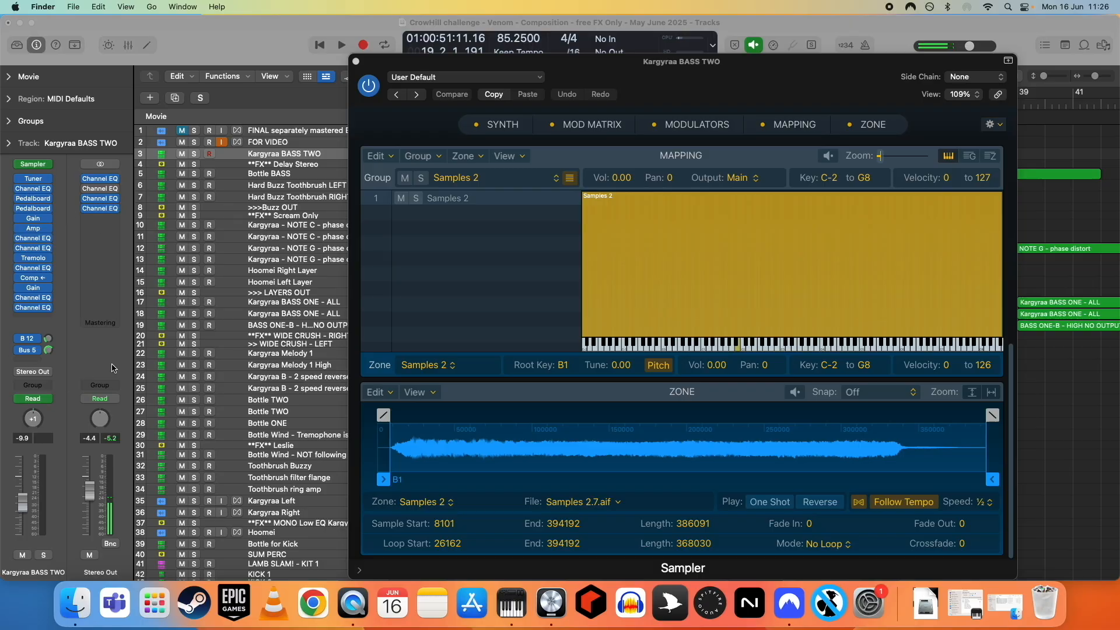
- Close the Sampler window and show the Send 1 → **FX** Leslie automation on Kargyraa BASS TWO
{"action": "left_click_drag", "start_coordinate": [444, 61], "coordinate": [391, 33]}
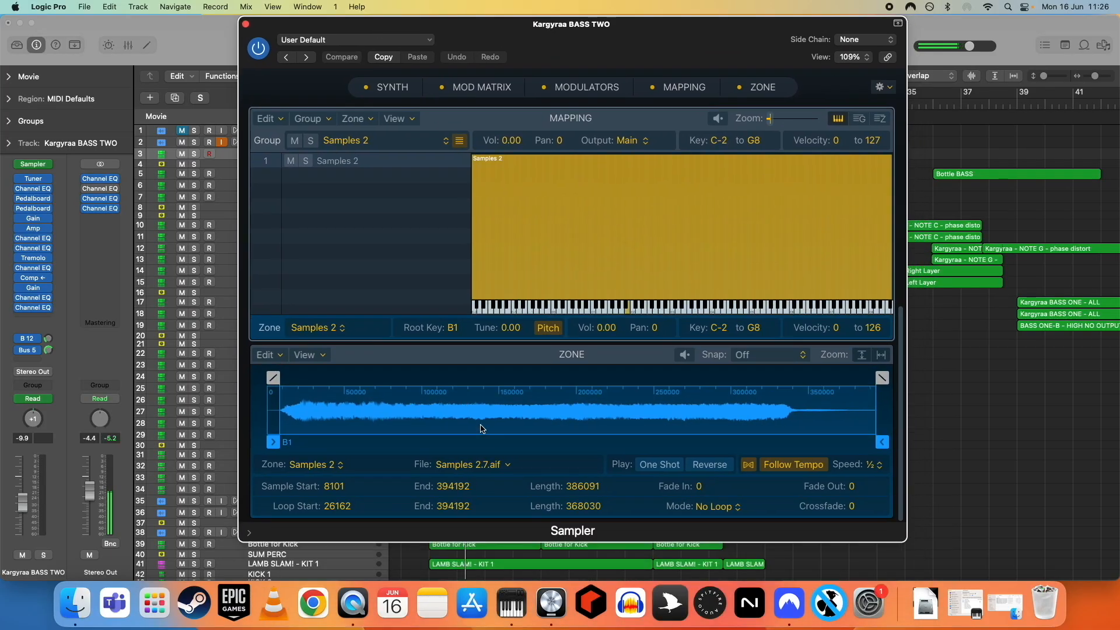
{"action": "left_click", "coordinate": [245, 23]}
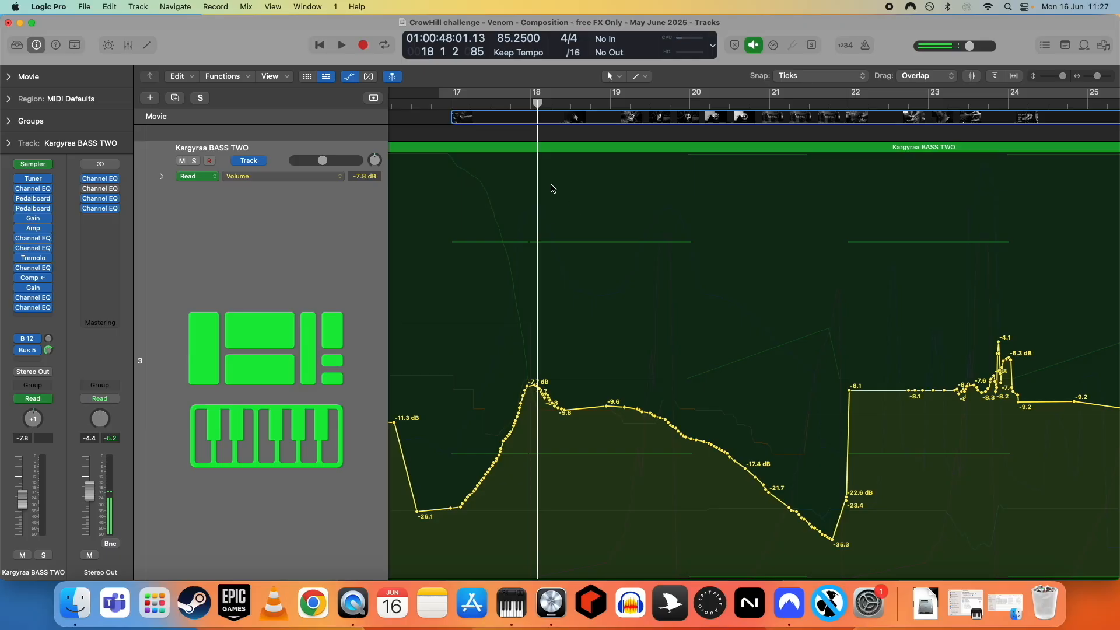
{"action": "left_click", "coordinate": [250, 178]}
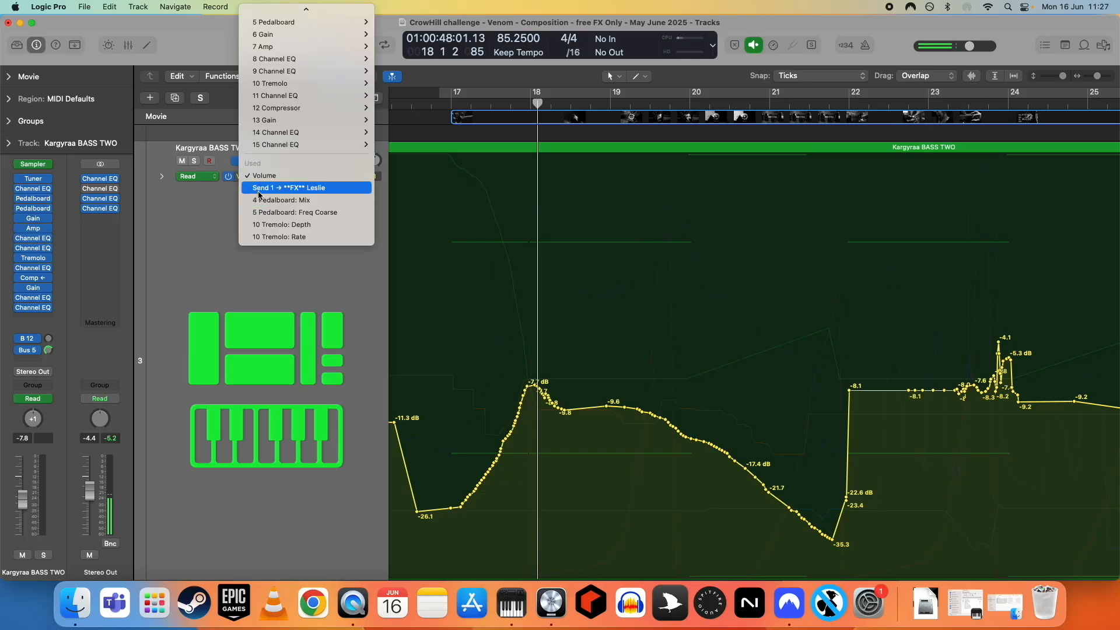
{"action": "left_click", "coordinate": [260, 188]}
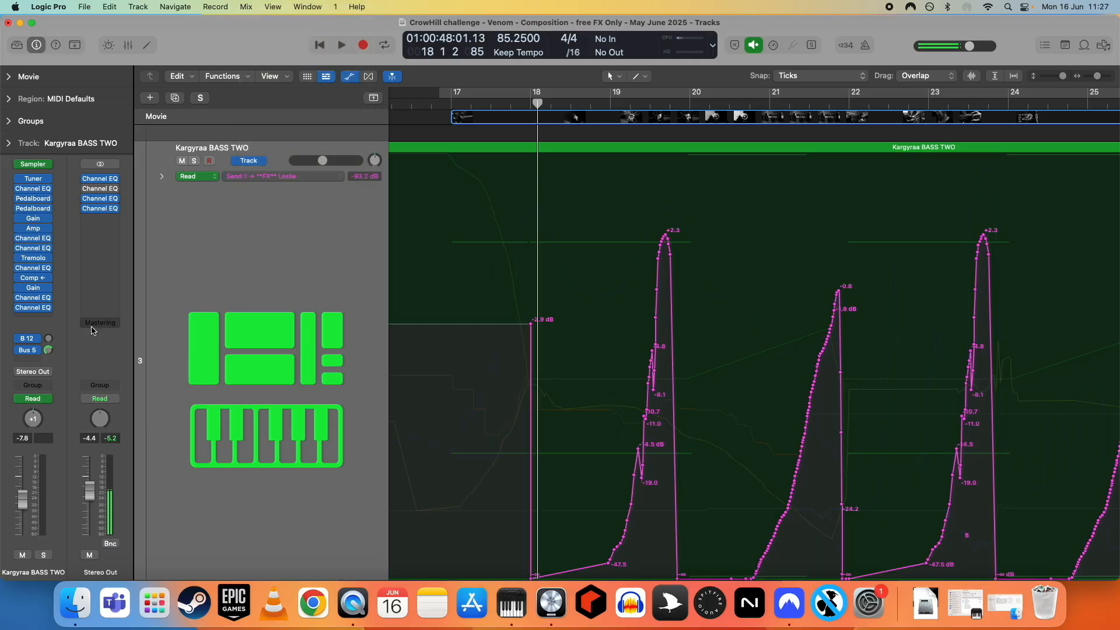
- Switch the automation lane to 4 Pedalboard: Mix and open the Grit Pedalboard plugin beside it
{"action": "left_click", "coordinate": [259, 177]}
{"action": "left_click", "coordinate": [273, 184]}
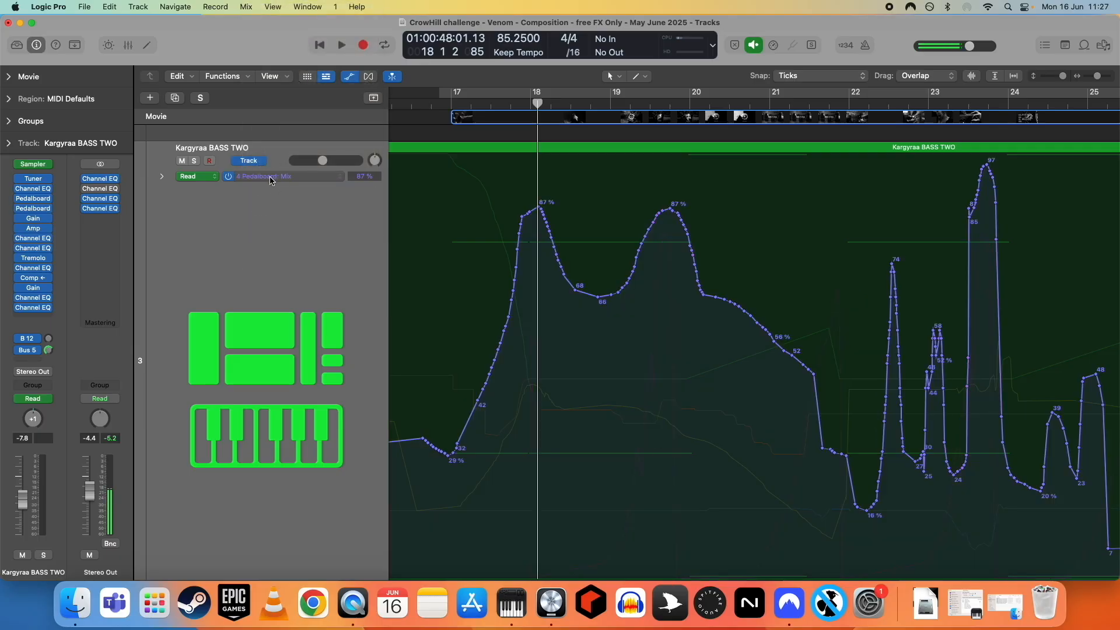
{"action": "mouse_move", "coordinate": [33, 200]}
{"action": "left_click", "coordinate": [33, 201]}
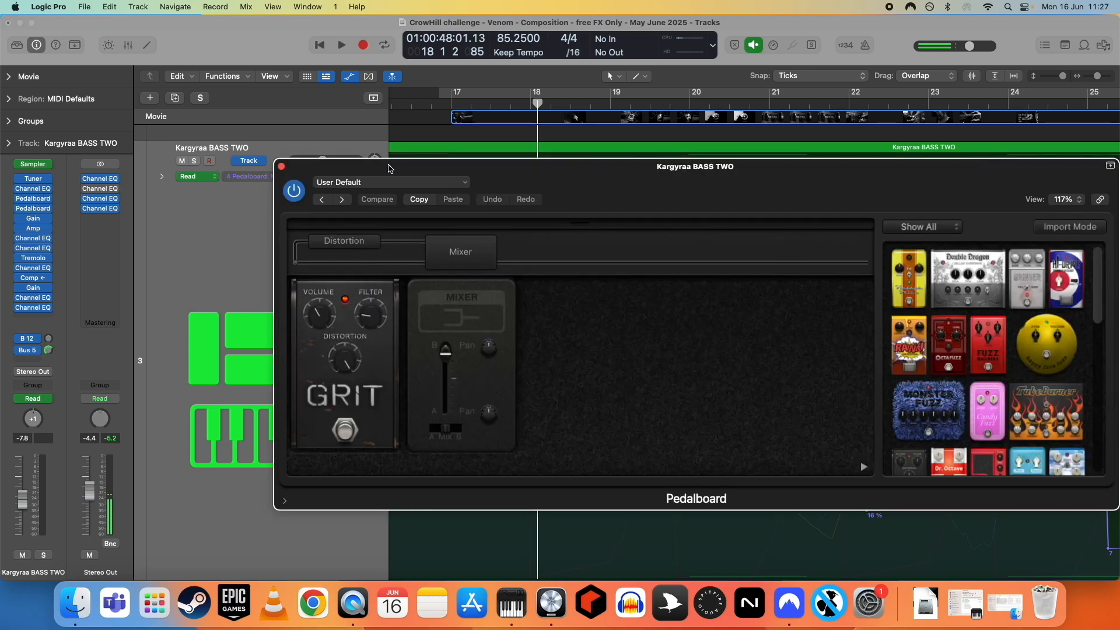
{"action": "left_click_drag", "start_coordinate": [361, 170], "coordinate": [859, 182]}
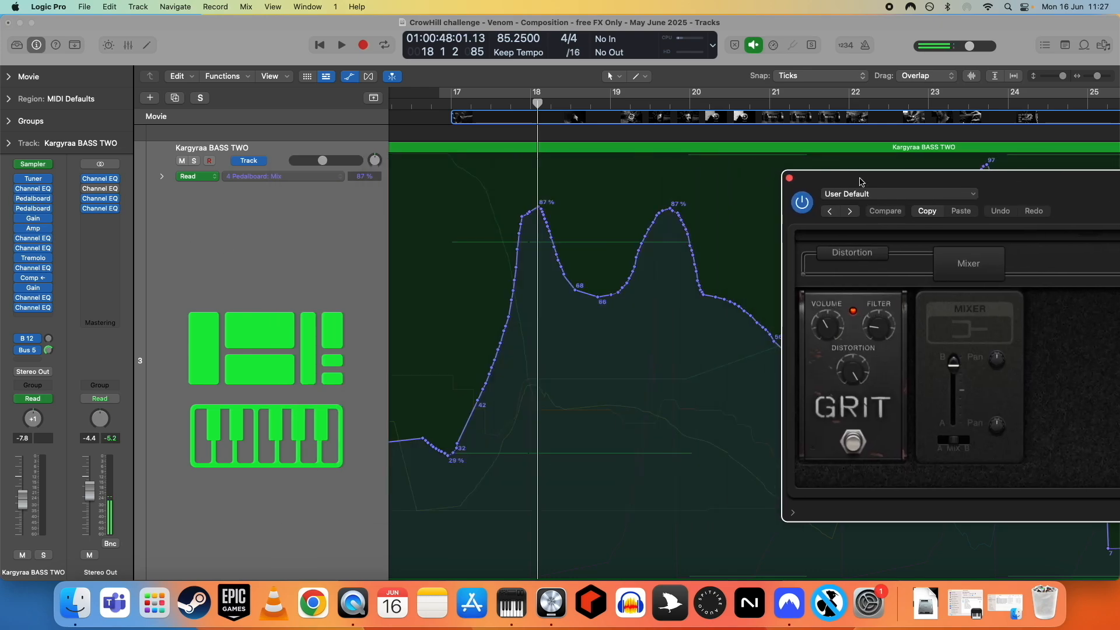
- Show the 5 Pedalboard: Freq Coarse automation and open the Roswell Ringer Pedalboard plugin next to it
{"action": "left_click", "coordinate": [239, 178]}
{"action": "left_click", "coordinate": [293, 220]}
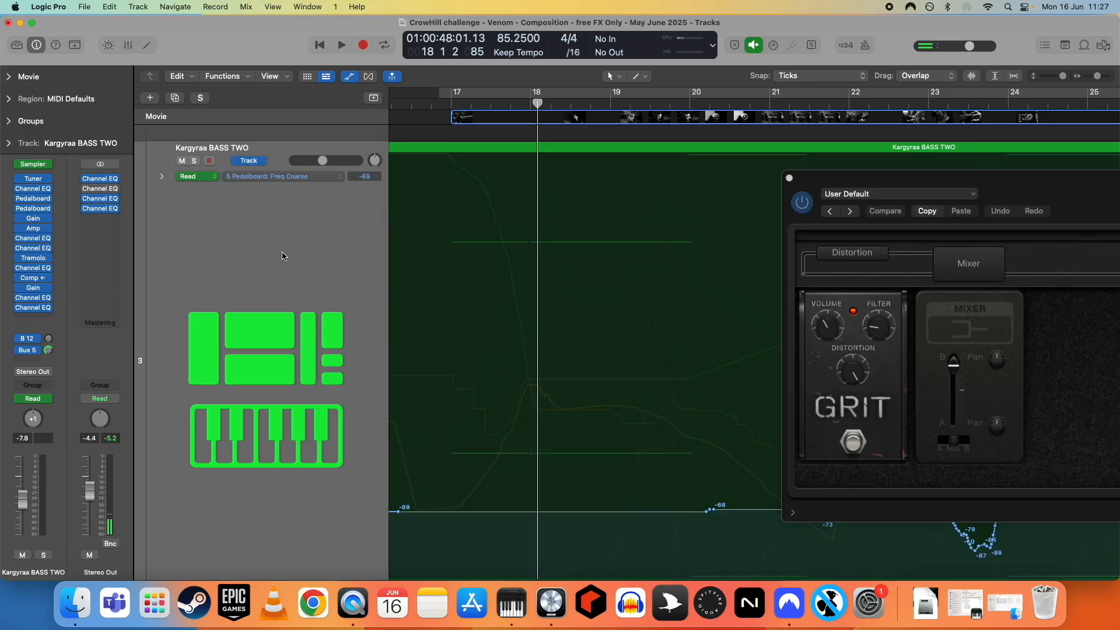
{"action": "mouse_move", "coordinate": [33, 211]}
{"action": "left_click", "coordinate": [33, 211]}
{"action": "left_click_drag", "start_coordinate": [436, 172], "coordinate": [899, 191]}
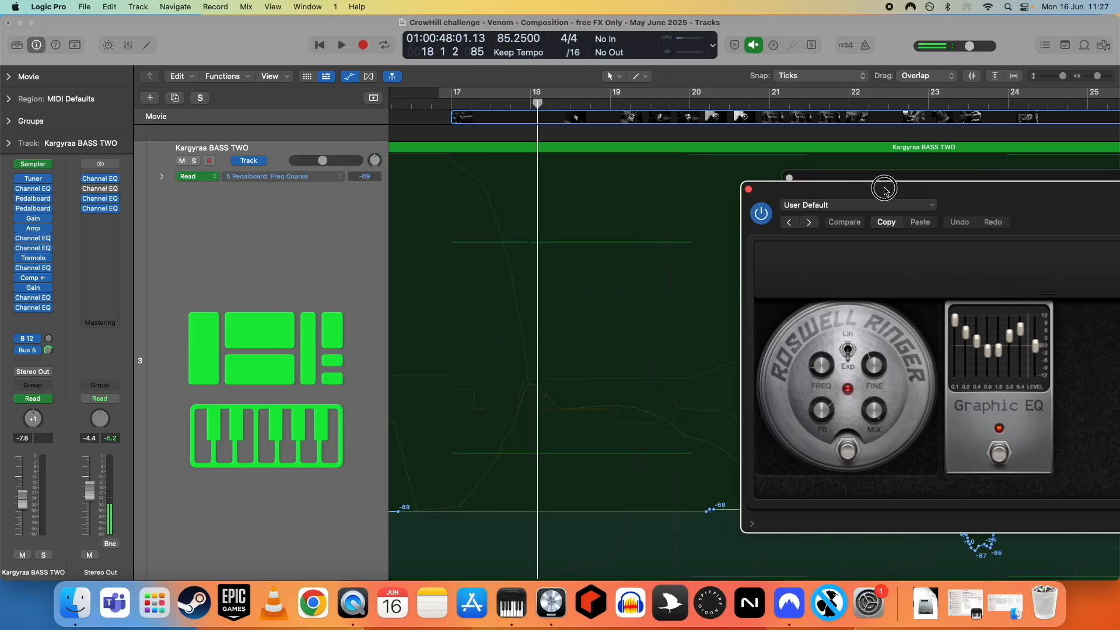
- Display the 10 Tremolo: Depth automation, then the 10 Tremolo: Rate automation
{"action": "left_click", "coordinate": [269, 178]}
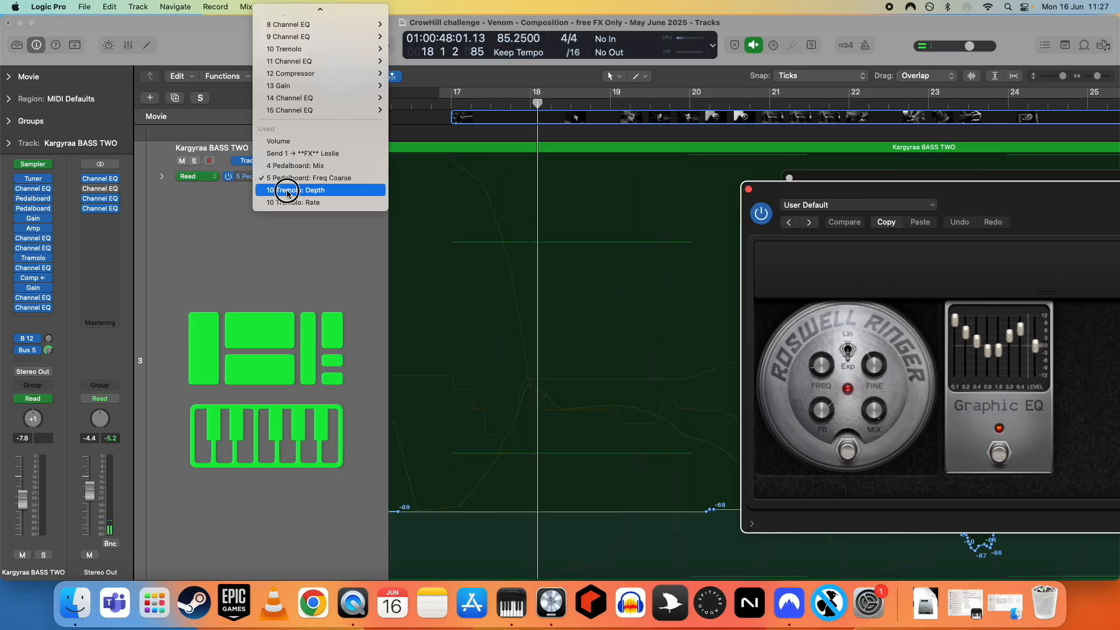
{"action": "left_click", "coordinate": [286, 221]}
{"action": "left_click", "coordinate": [270, 177]}
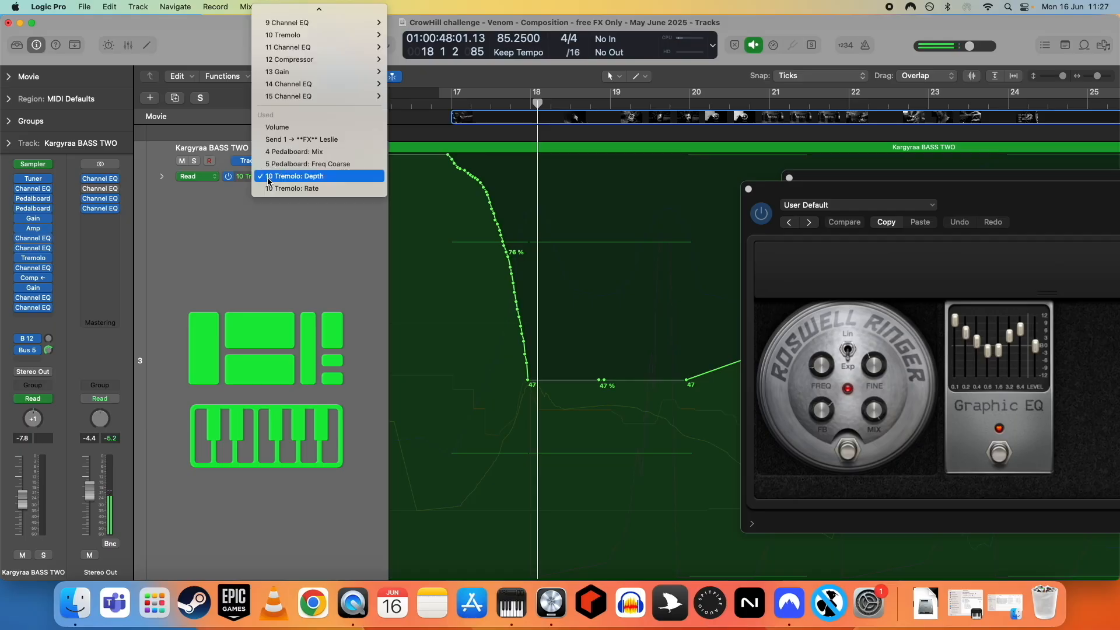
{"action": "left_click", "coordinate": [278, 188]}
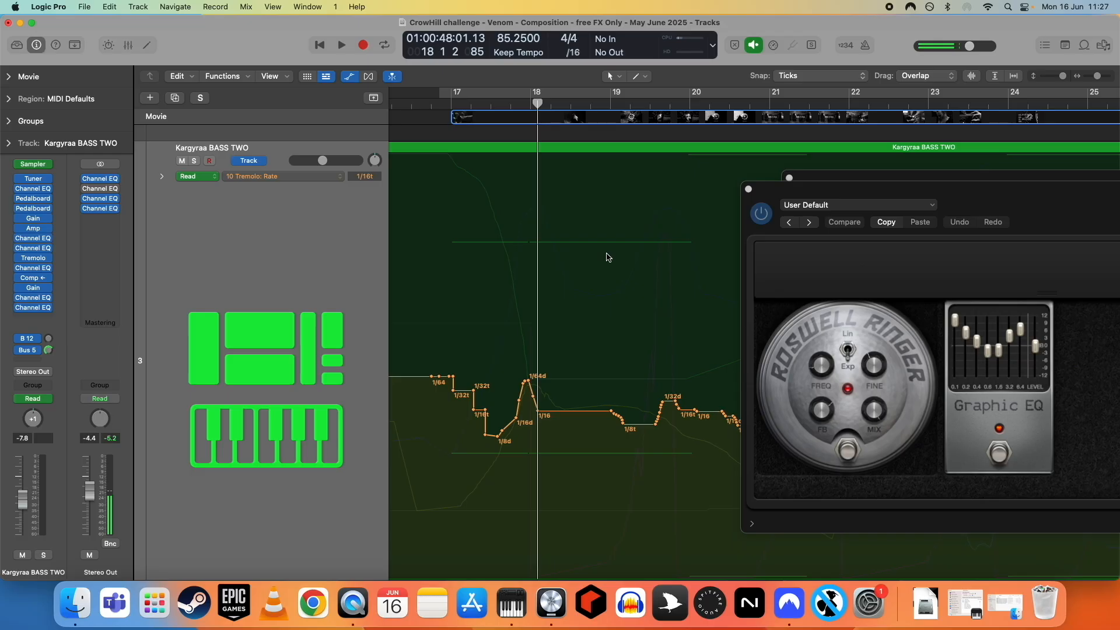
- Zoom out, set a cycle range over about bars 17 to 19 and play back the section
{"action": "key", "text": "super+Left"}
{"action": "key", "text": "super+Left"}
{"action": "key", "text": "super+Left"}
{"action": "key", "text": "super+Left"}
{"action": "key", "text": "super+Left"}
{"action": "key", "text": "super+Left"}
{"action": "left_click", "coordinate": [518, 97]}
{"action": "left_click_drag", "start_coordinate": [518, 96], "coordinate": [579, 96]}
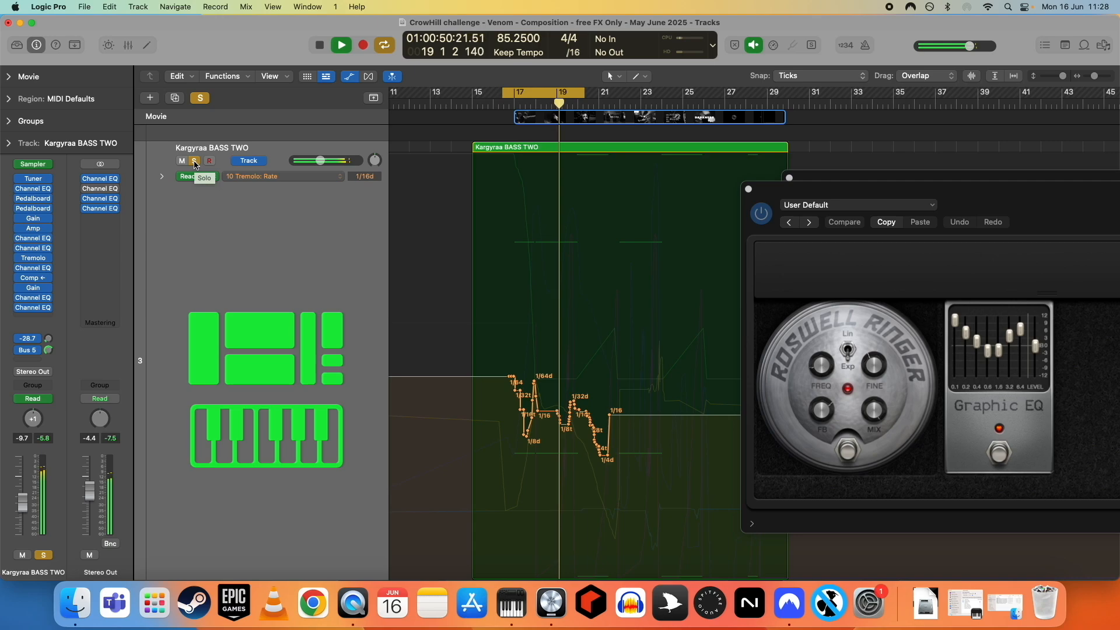
{"action": "left_click", "coordinate": [549, 92]}
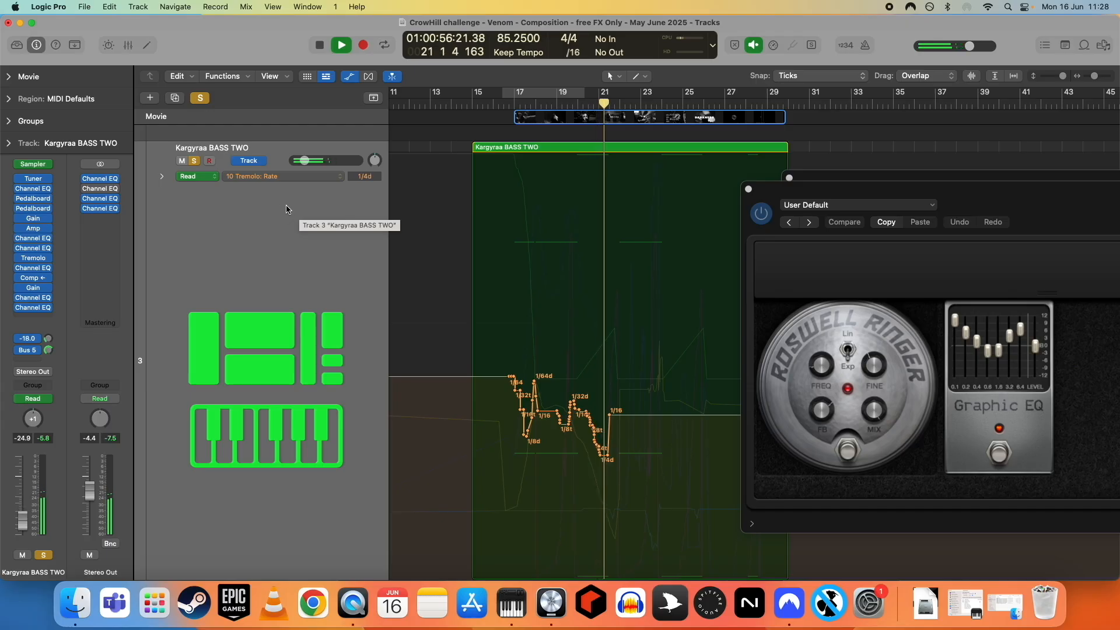
{"action": "key", "text": "space"}
- Unsolo the Kargyraa BASS TWO track
{"action": "left_click", "coordinate": [194, 161]}
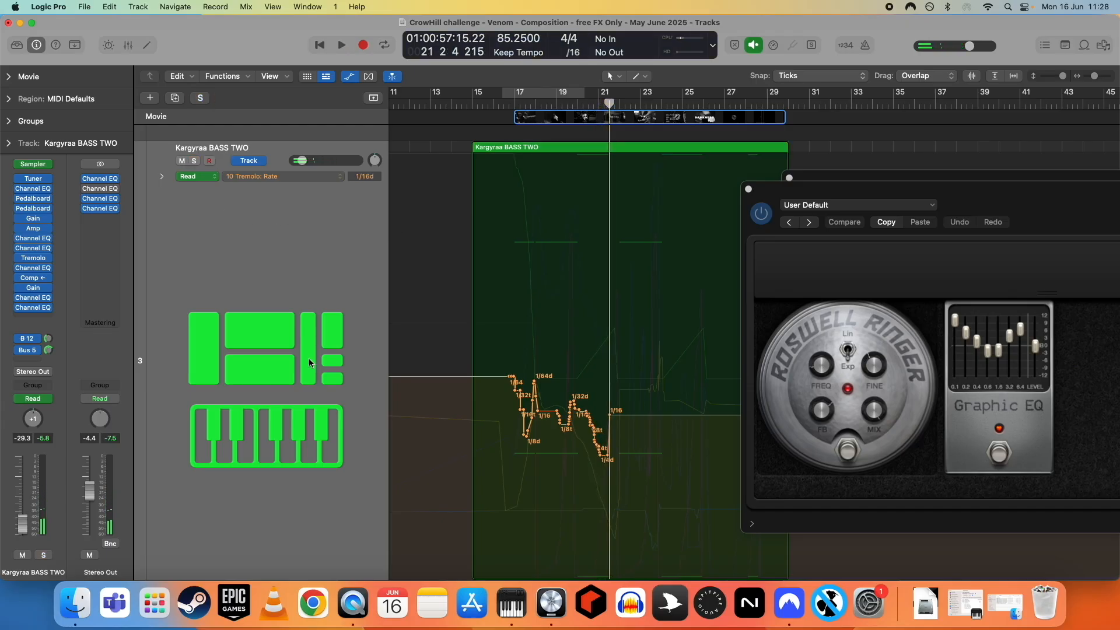
{"action": "scroll", "coordinate": [553, 385], "scroll_direction": "up", "scroll_amount": 5}
{"action": "scroll", "coordinate": [554, 386], "scroll_direction": "down", "scroll_amount": 5}
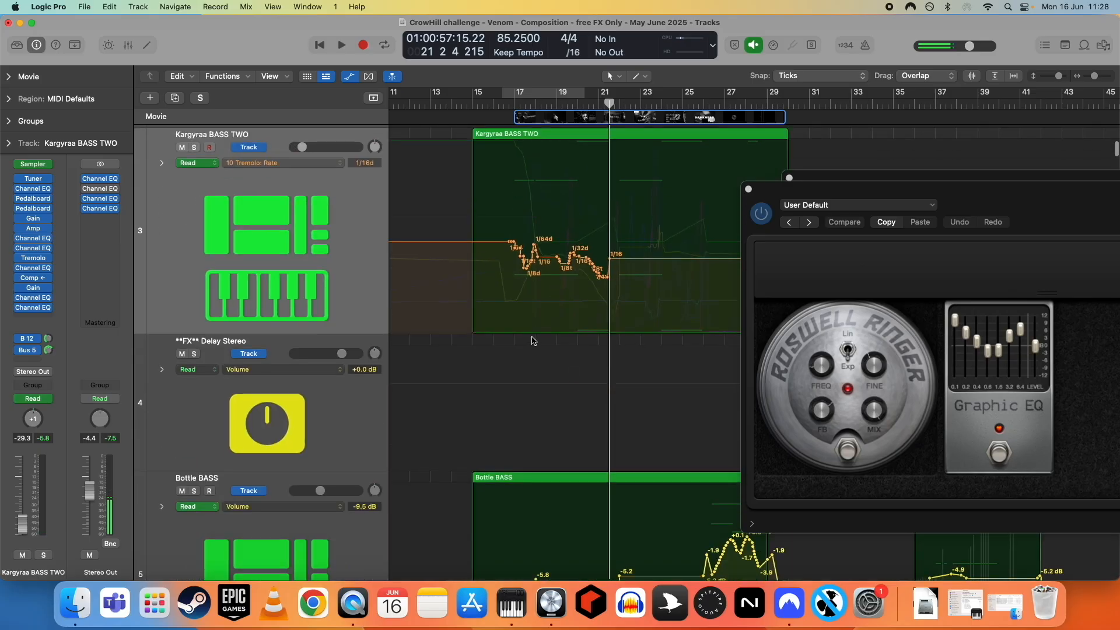
{"action": "scroll", "coordinate": [557, 309], "scroll_direction": "up", "scroll_amount": 5}
{"action": "scroll", "coordinate": [592, 345], "scroll_direction": "right", "scroll_amount": 3}
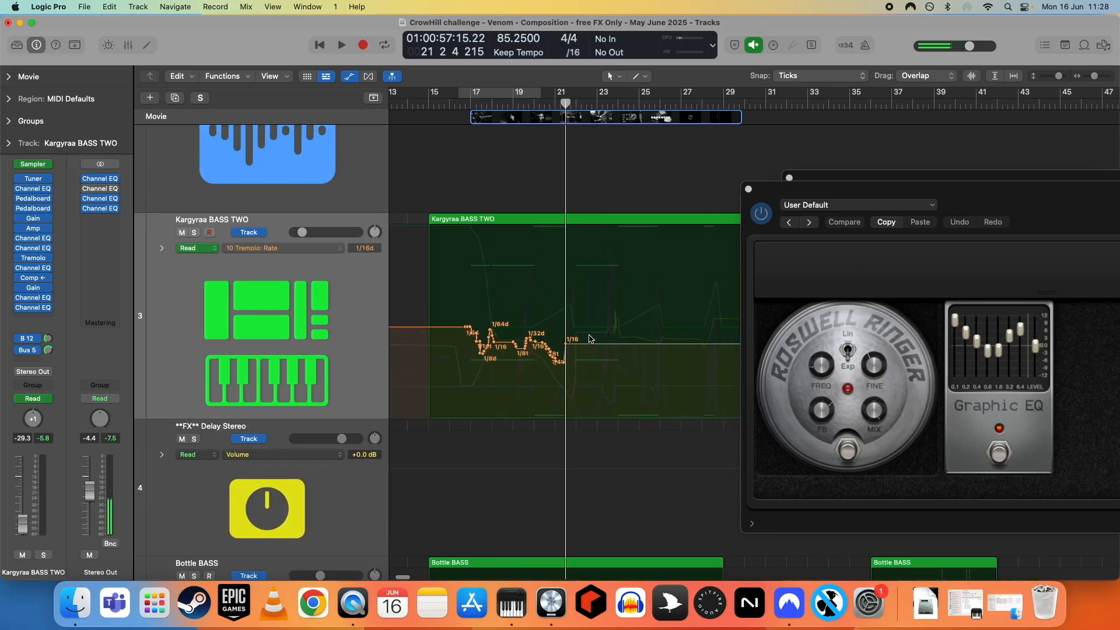
{"action": "scroll", "coordinate": [593, 345], "scroll_direction": "up", "scroll_amount": 5}
{"action": "scroll", "coordinate": [589, 340], "scroll_direction": "up", "scroll_amount": 5}
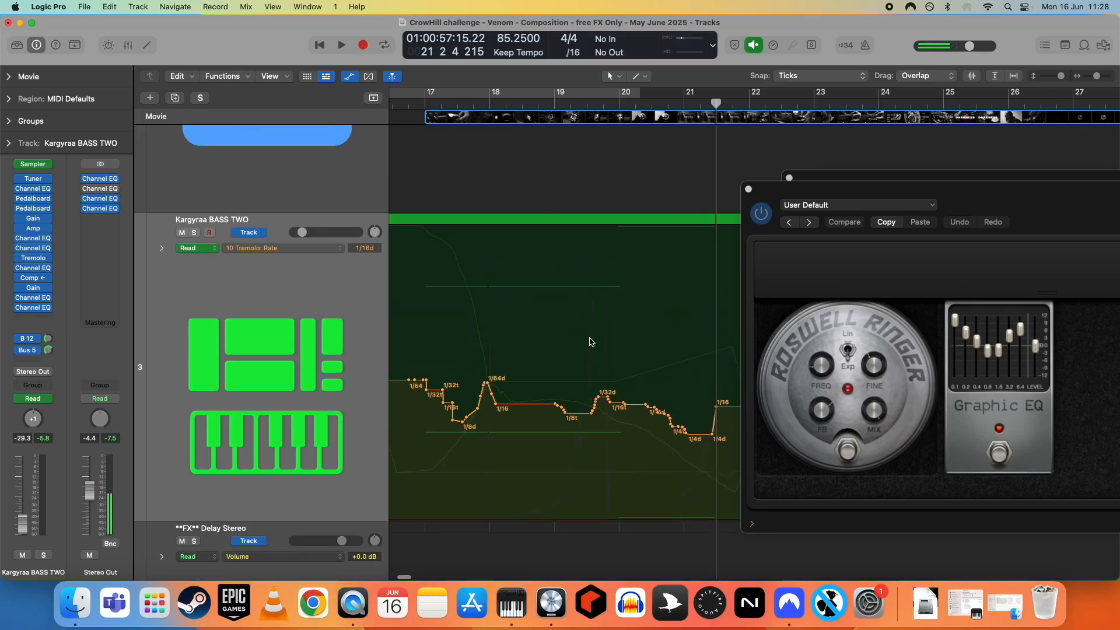
- Move the playhead to bar 18 and reselect 4 Pedalboard: Mix as the track's automation parameter
{"action": "left_click", "coordinate": [499, 103]}
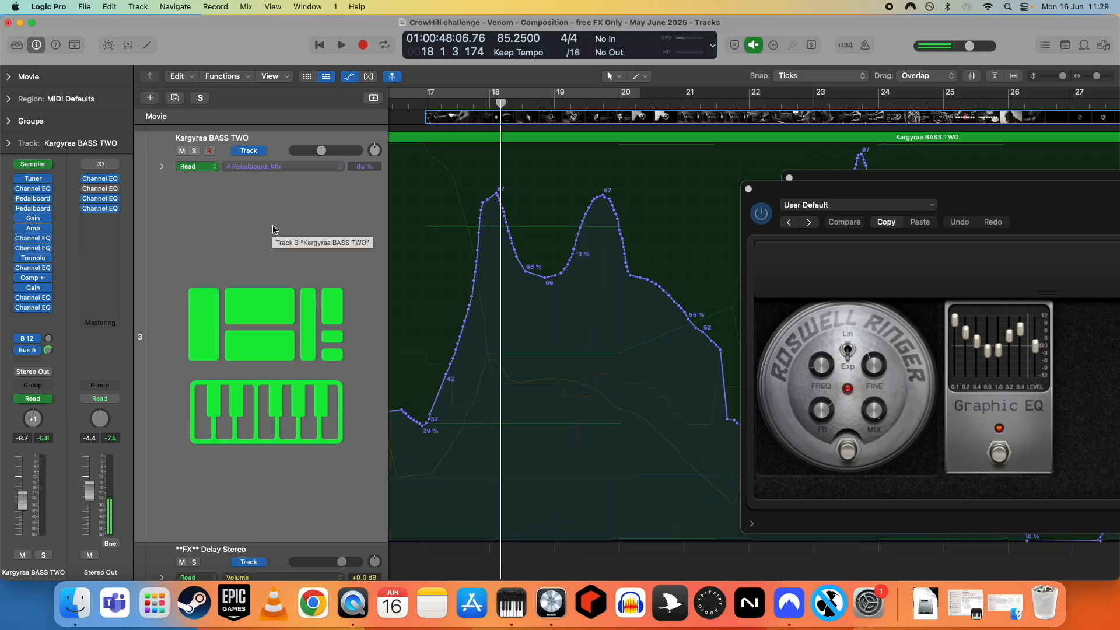
{"action": "left_click", "coordinate": [272, 168]}
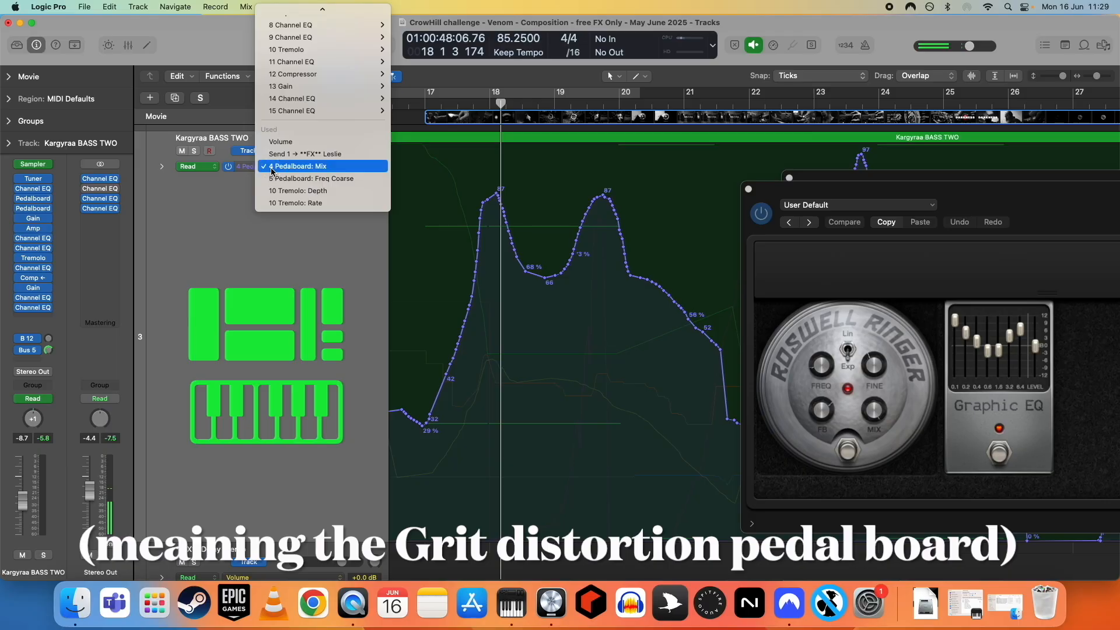
{"action": "left_click", "coordinate": [274, 178]}
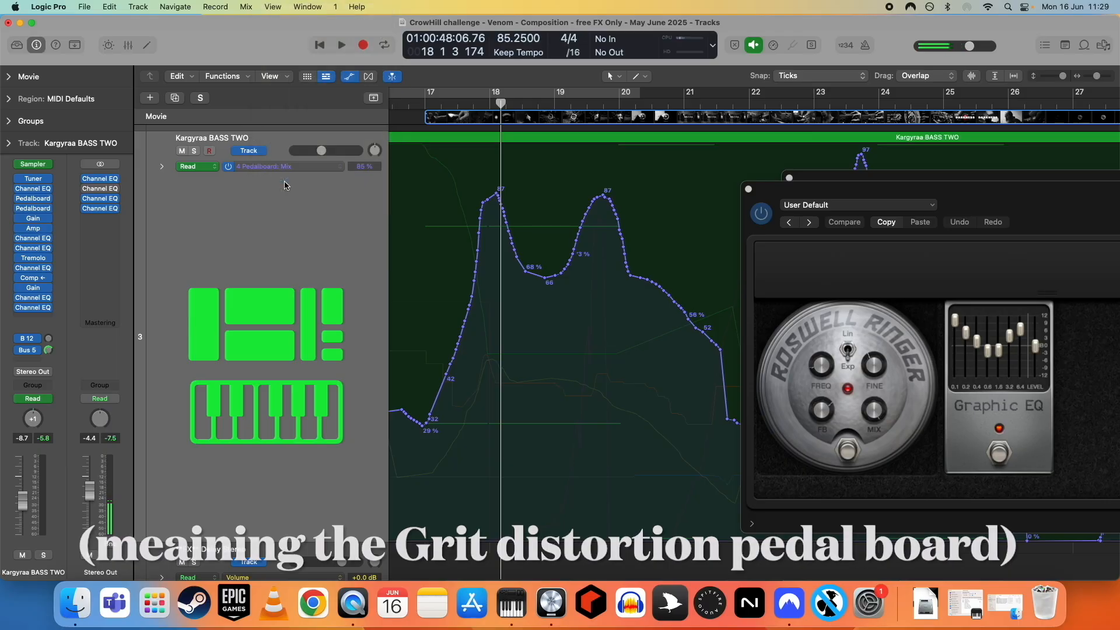
- Show the 5 Pedalboard: Freq Coarse automation for the Kargyraa BASS TWO track
{"action": "scroll", "coordinate": [583, 458], "scroll_direction": "down", "scroll_amount": 2}
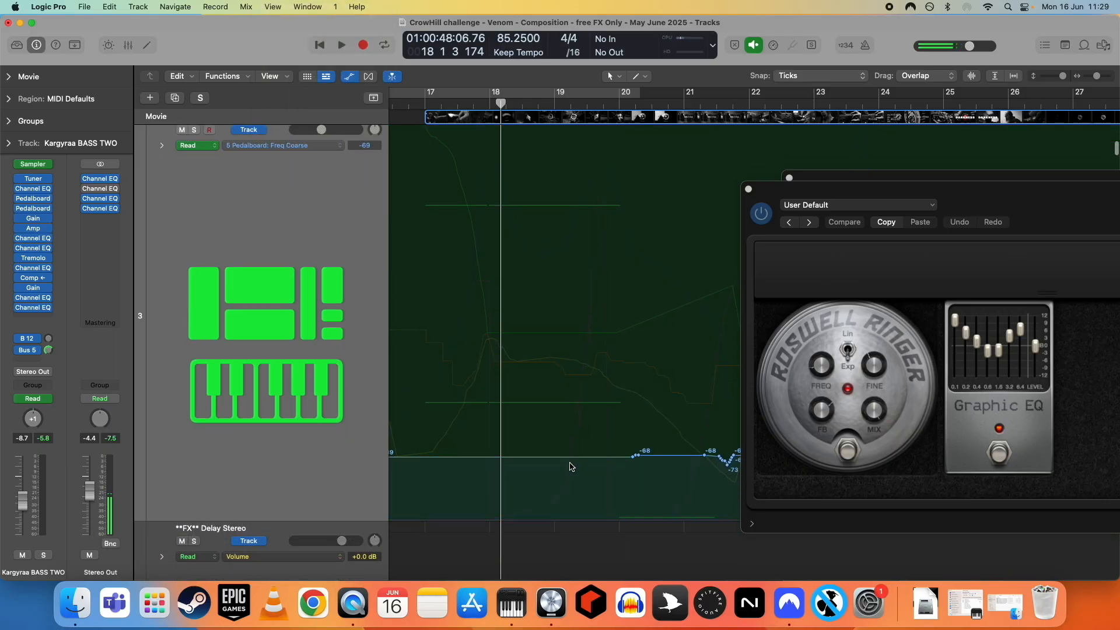
{"action": "scroll", "coordinate": [577, 460], "scroll_direction": "right", "scroll_amount": 3}
{"action": "scroll", "coordinate": [545, 443], "scroll_direction": "left", "scroll_amount": 2}
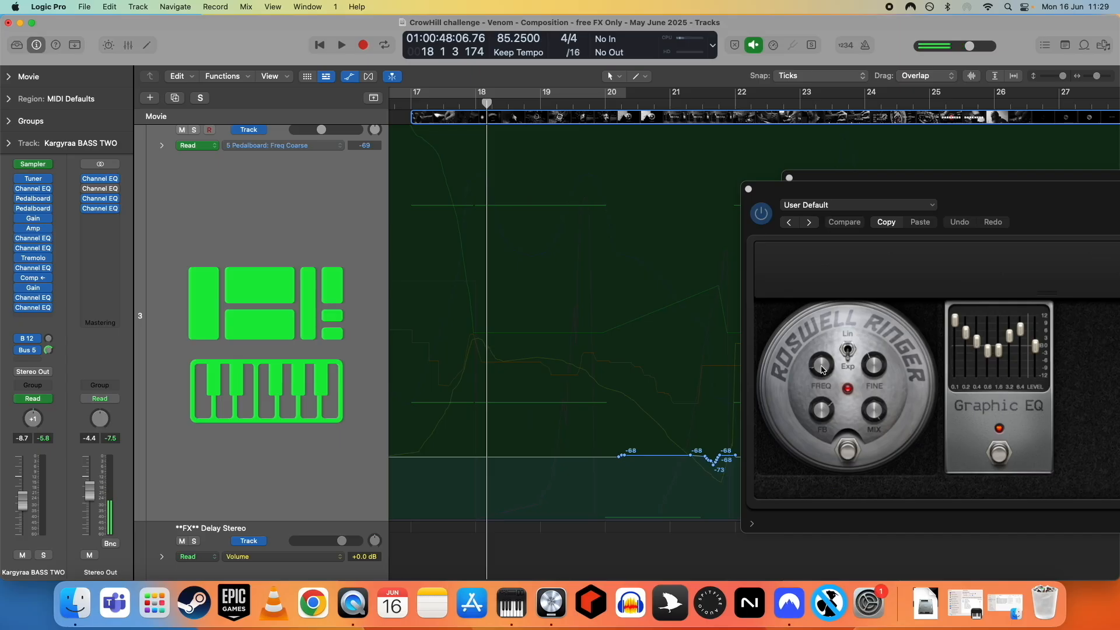
- Move the playhead between bars 17 and 20 and check the Ringer pedal's FREQ knob value at each position
{"action": "scroll", "coordinate": [590, 365], "scroll_direction": "left", "scroll_amount": 3}
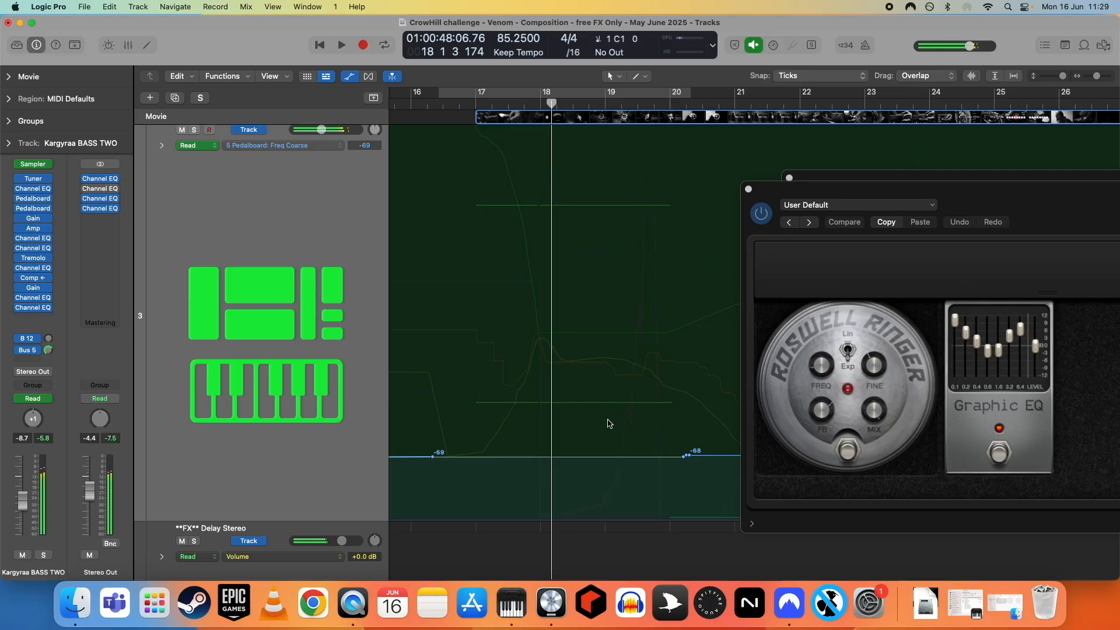
{"action": "scroll", "coordinate": [604, 424], "scroll_direction": "right", "scroll_amount": 3}
{"action": "left_click", "coordinate": [590, 106]}
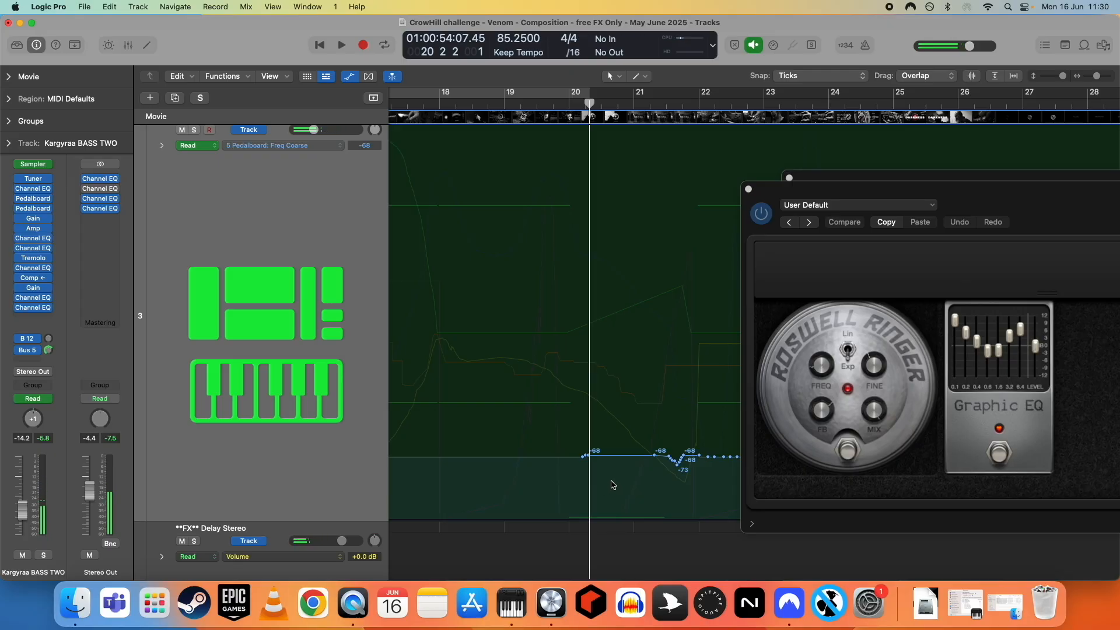
{"action": "scroll", "coordinate": [611, 485], "scroll_direction": "left", "scroll_amount": 2}
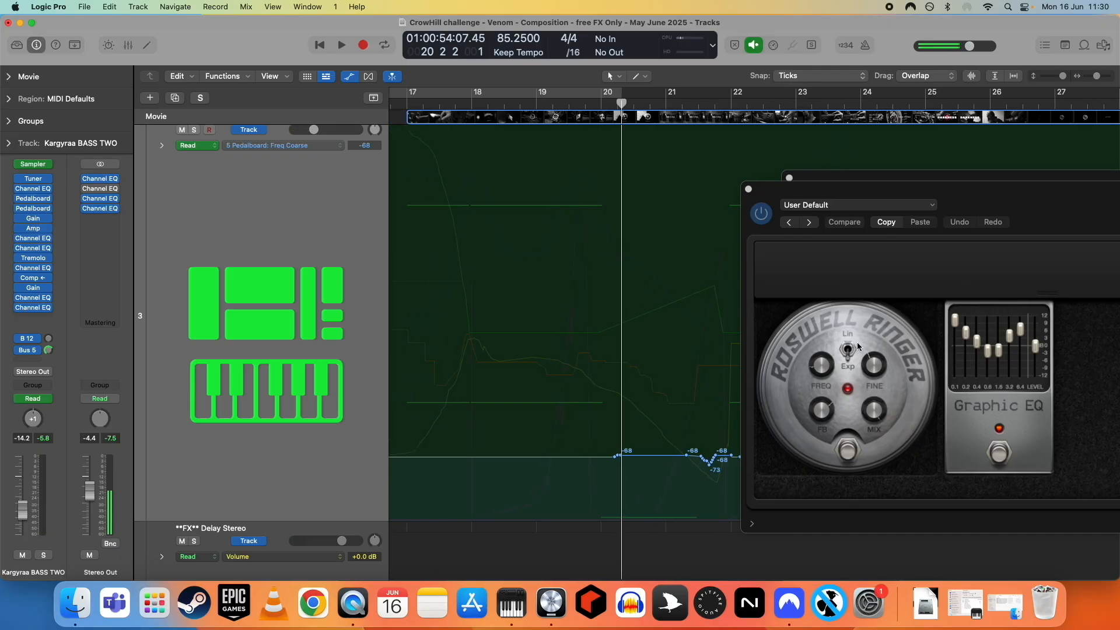
{"action": "left_click", "coordinate": [820, 370]}
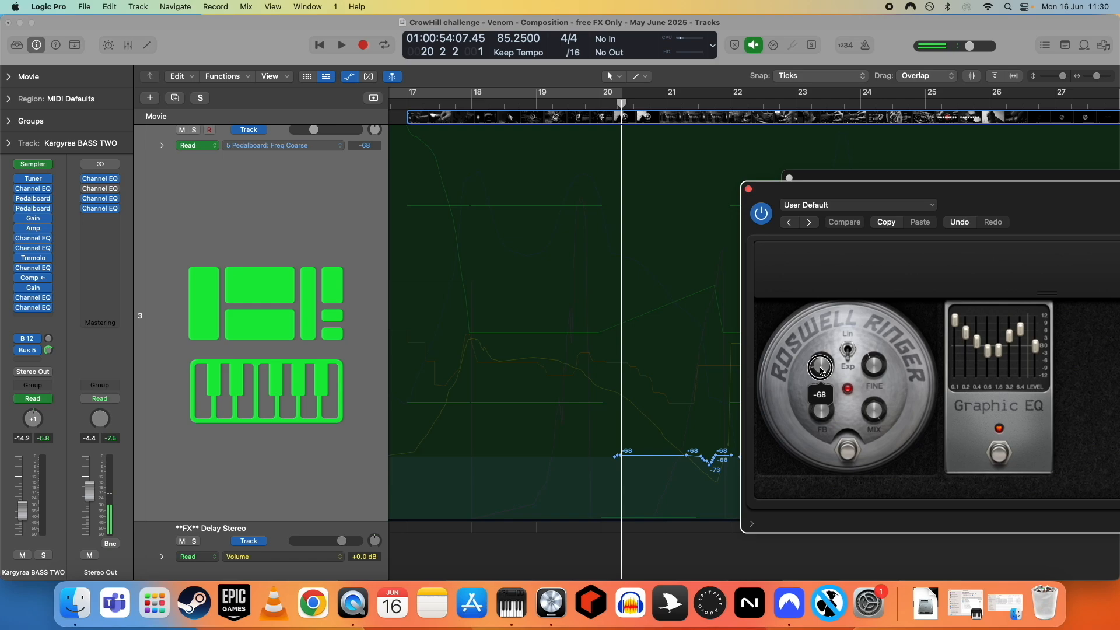
{"action": "scroll", "coordinate": [665, 412], "scroll_direction": "left", "scroll_amount": 1}
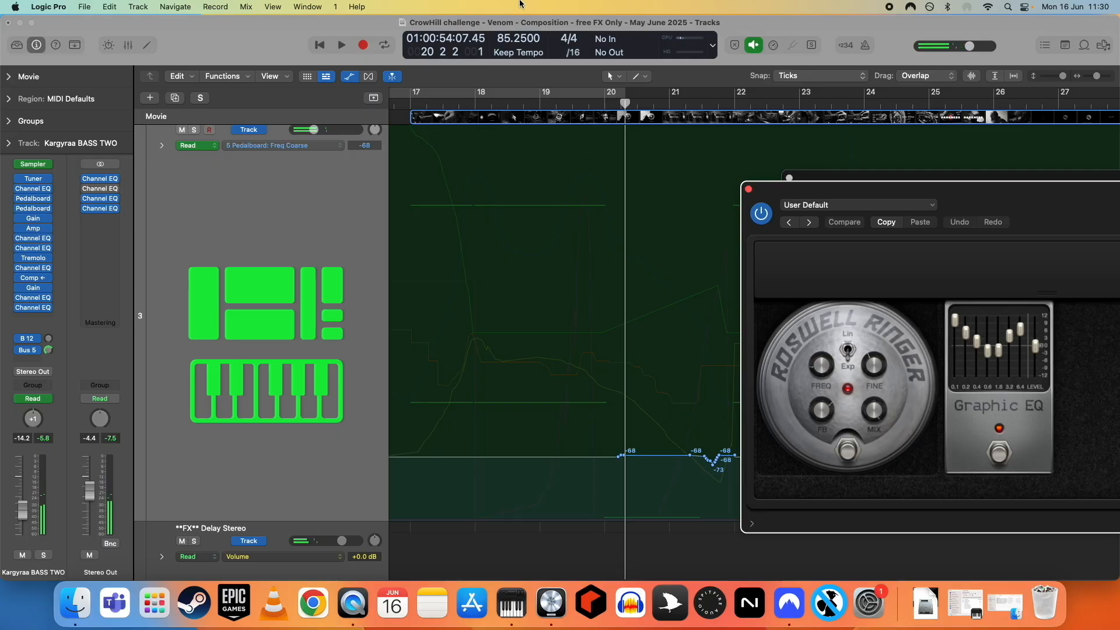
{"action": "left_click", "coordinate": [463, 103]}
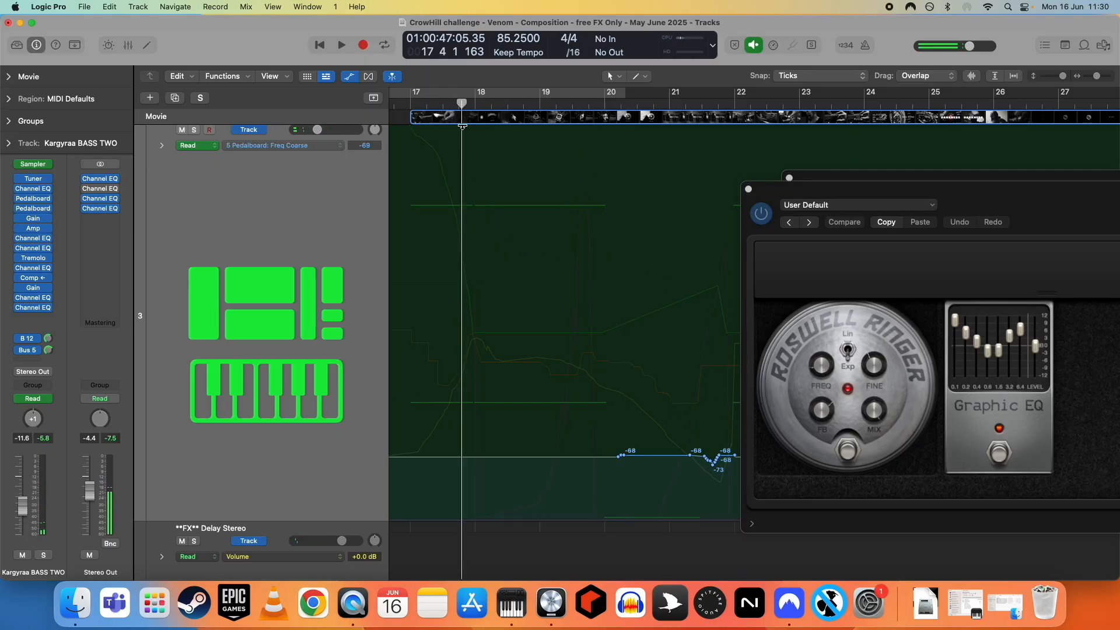
{"action": "left_click", "coordinate": [476, 106]}
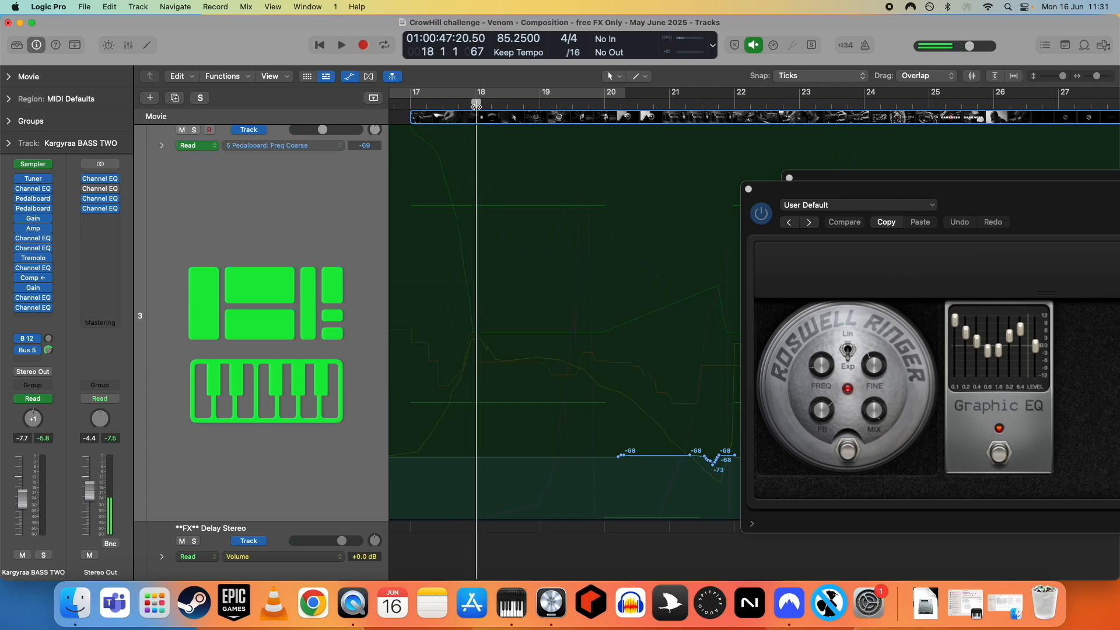
{"action": "left_click_drag", "start_coordinate": [476, 106], "coordinate": [487, 105]}
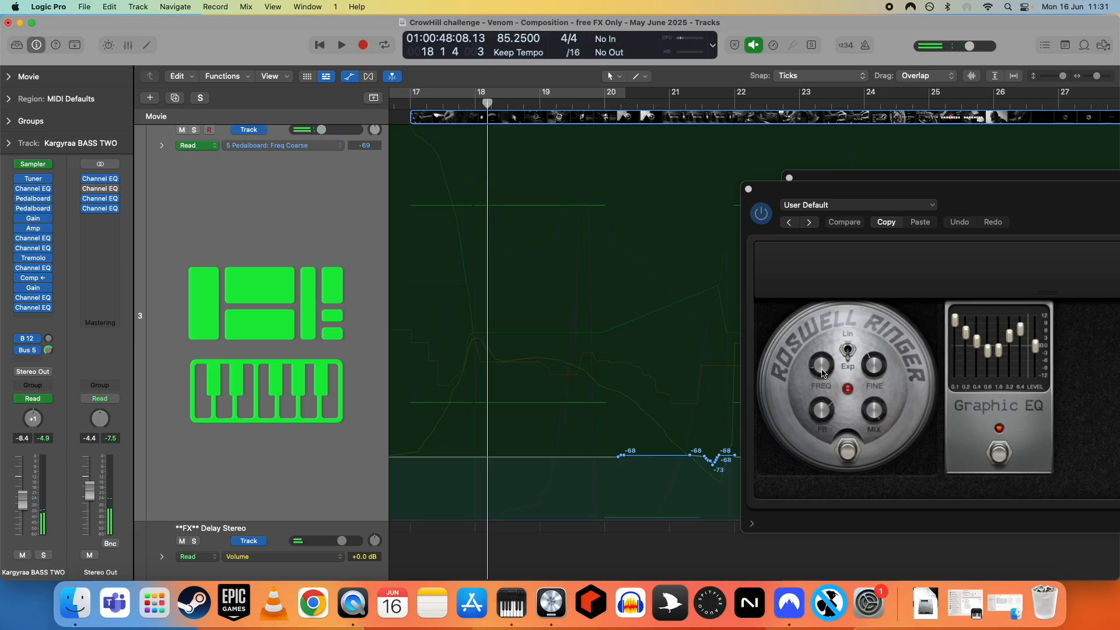
{"action": "left_click", "coordinate": [822, 374]}
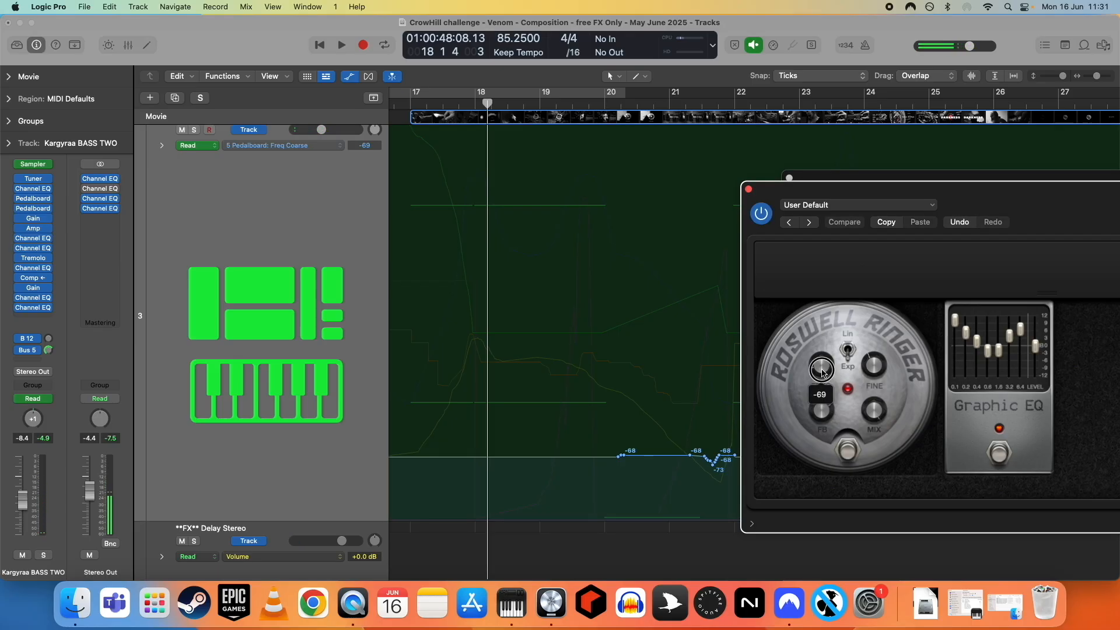
- Adjust the Ringer pedal's FREQ knob to -71
{"action": "scroll", "coordinate": [822, 372], "scroll_direction": "up", "scroll_amount": 3}
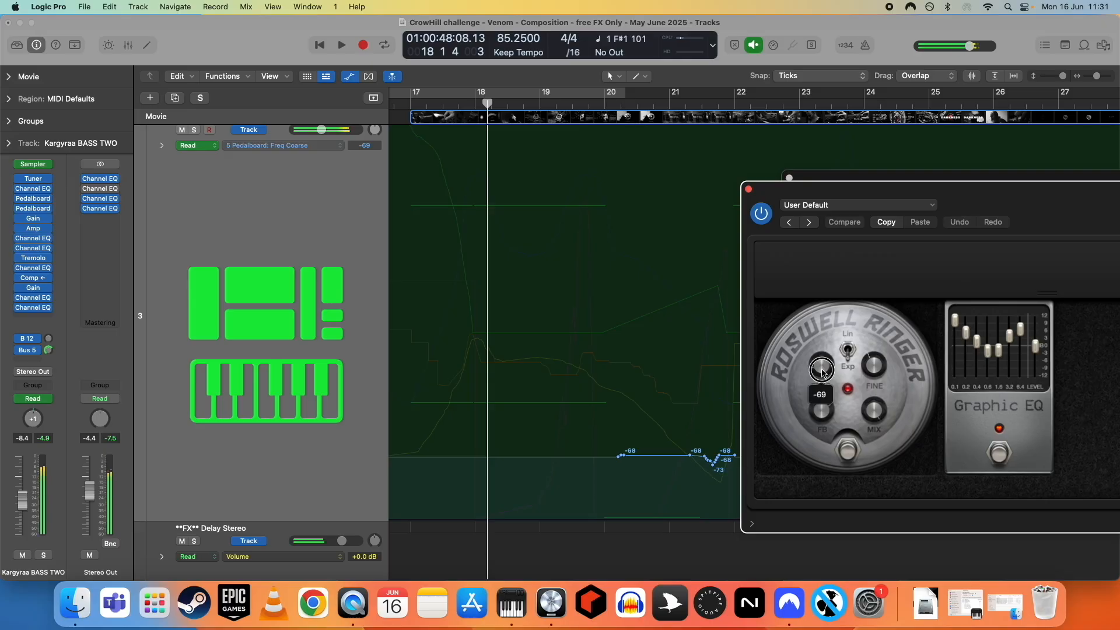
{"action": "scroll", "coordinate": [821, 370], "scroll_direction": "up", "scroll_amount": 1}
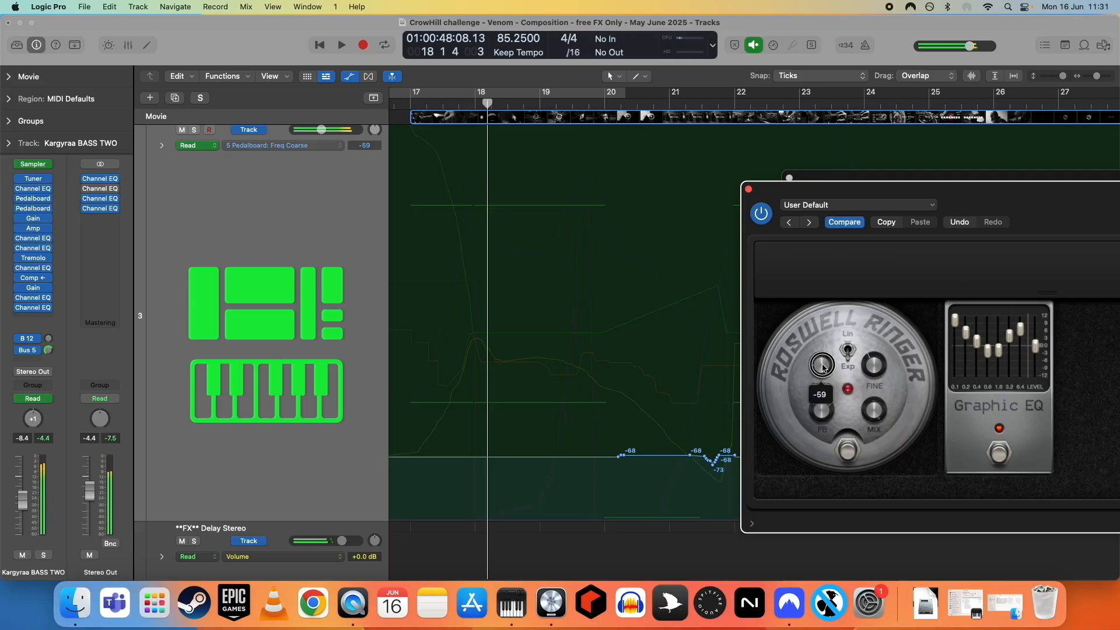
{"action": "scroll", "coordinate": [822, 369], "scroll_direction": "up", "scroll_amount": 3}
{"action": "scroll", "coordinate": [821, 370], "scroll_direction": "down", "scroll_amount": 10}
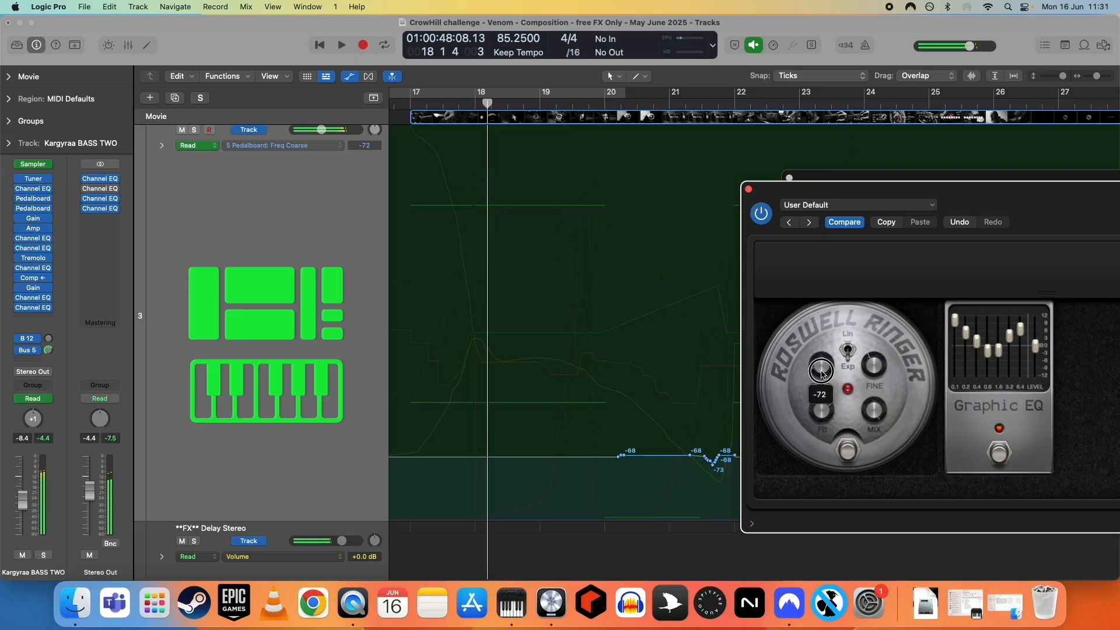
{"action": "scroll", "coordinate": [821, 373], "scroll_direction": "down", "scroll_amount": 1}
{"action": "scroll", "coordinate": [822, 373], "scroll_direction": "up", "scroll_amount": 2}
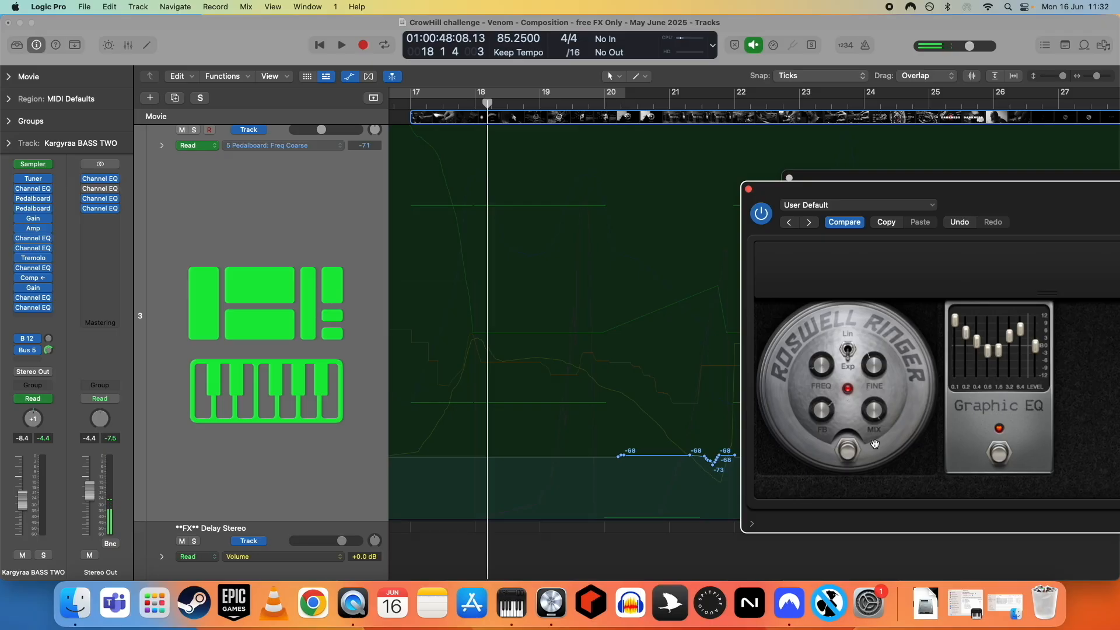
- Move the plugin window aside to bring the Grit distortion Pedalboard window into view
{"action": "left_click", "coordinate": [833, 177]}
{"action": "left_click_drag", "start_coordinate": [834, 184], "coordinate": [675, 136]}
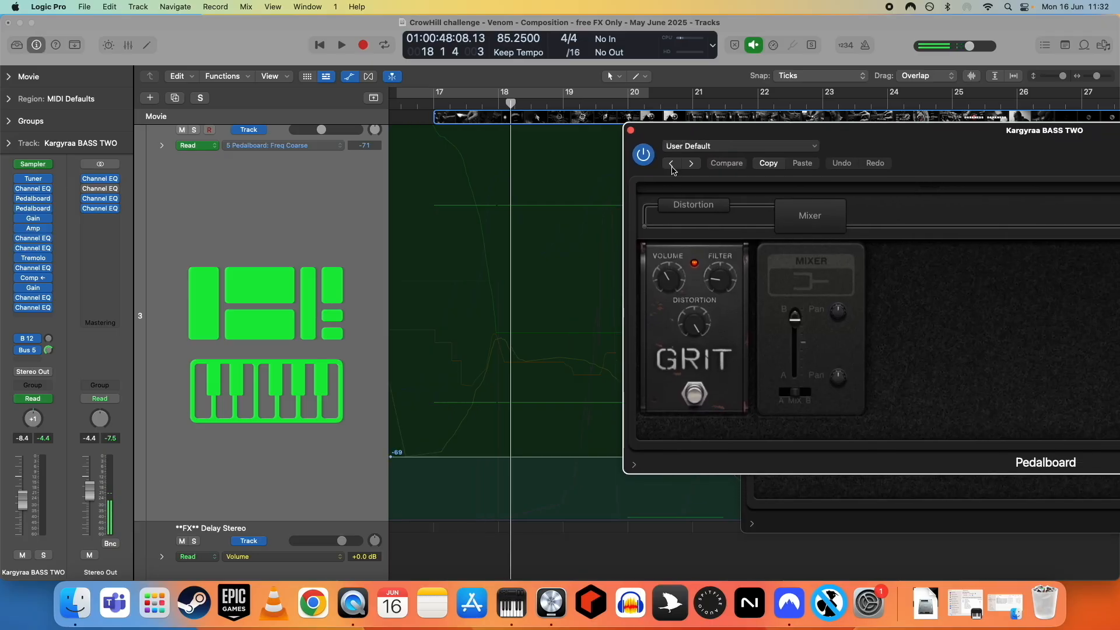
- Open the Amp Designer plugin and turn its GAIN knob down
{"action": "left_click", "coordinate": [37, 229]}
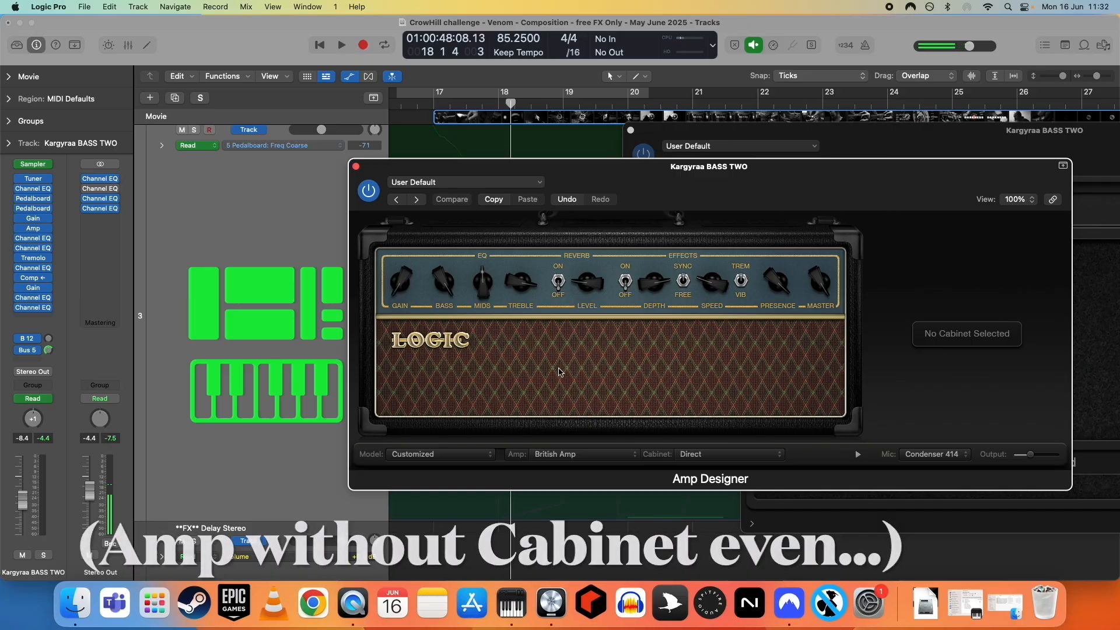
{"action": "left_click_drag", "start_coordinate": [399, 284], "coordinate": [399, 318]}
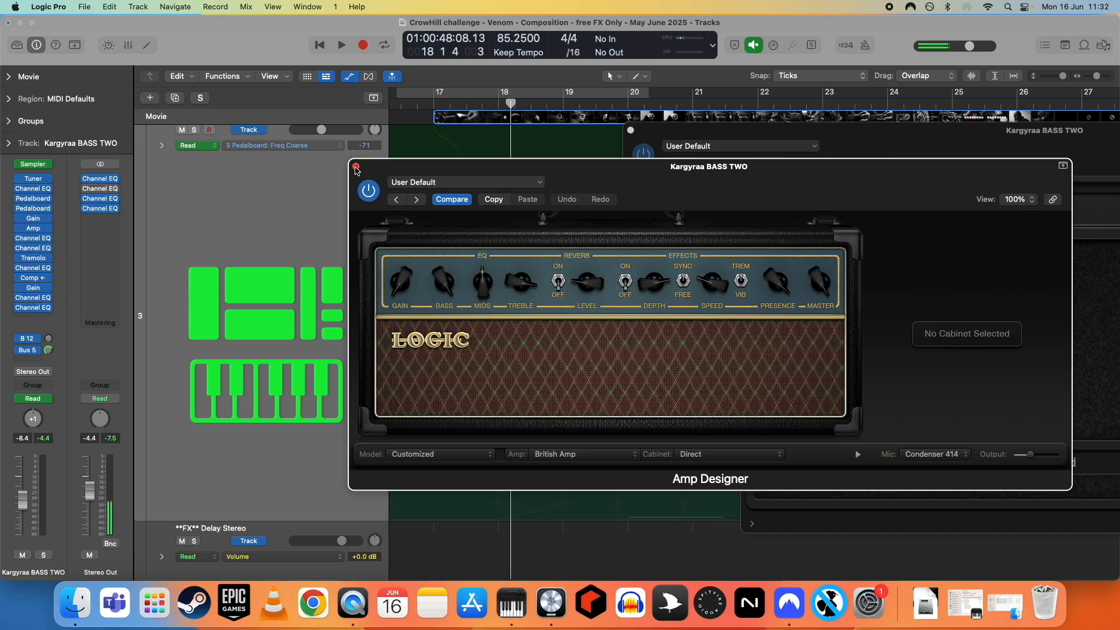
- Open the Tremolo plugin on the track and move its window into view
{"action": "left_click", "coordinate": [33, 258]}
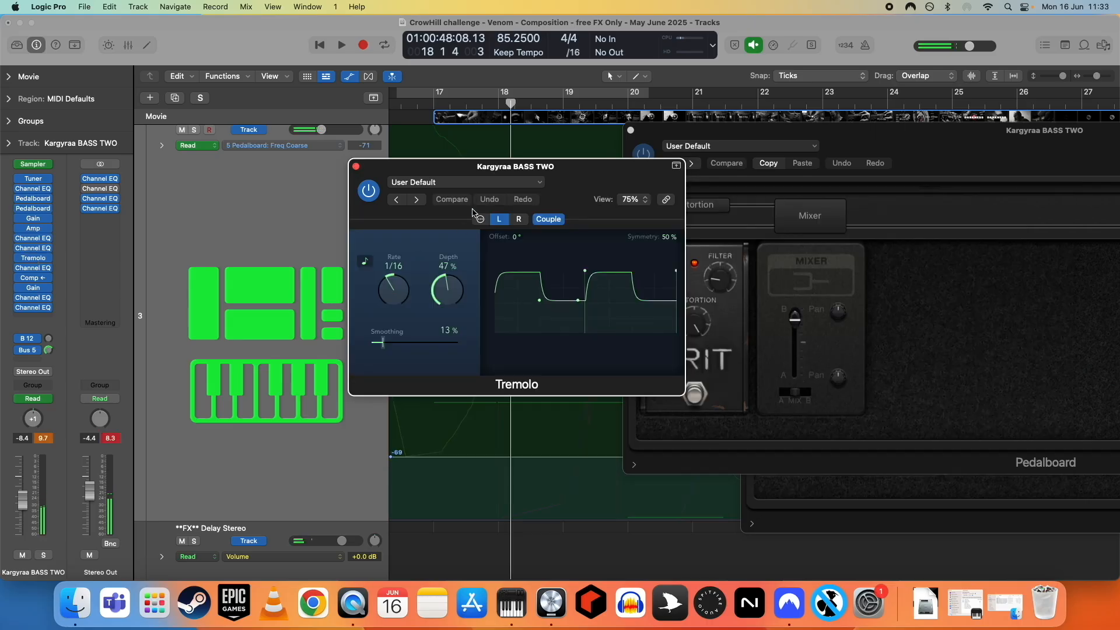
{"action": "left_click_drag", "start_coordinate": [448, 169], "coordinate": [530, 227]}
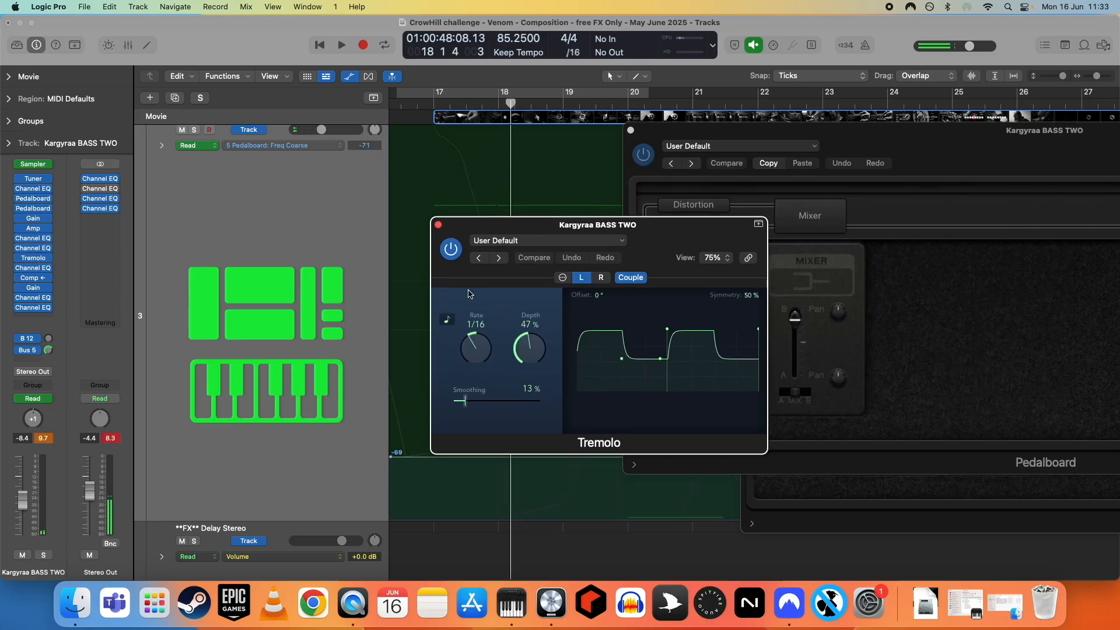
{"action": "left_click", "coordinate": [454, 256]}
{"action": "left_click", "coordinate": [454, 256]}
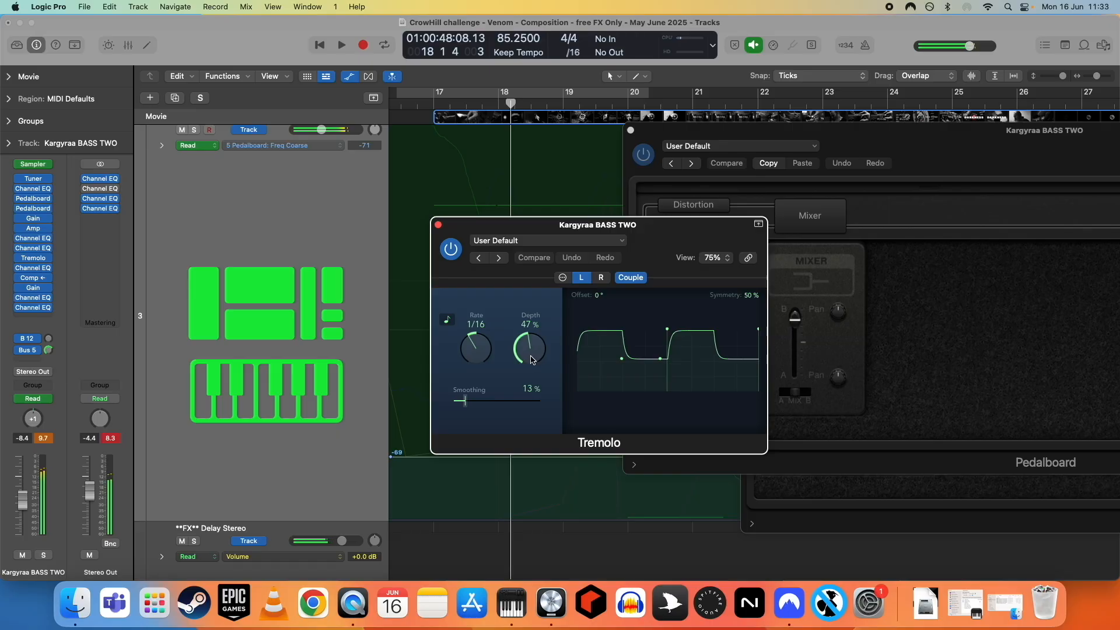
- Set the Tremolo Depth to 100% and Smoothing to 0%, comparing against the saved settings, then close it
{"action": "left_click_drag", "start_coordinate": [531, 358], "coordinate": [531, 260]}
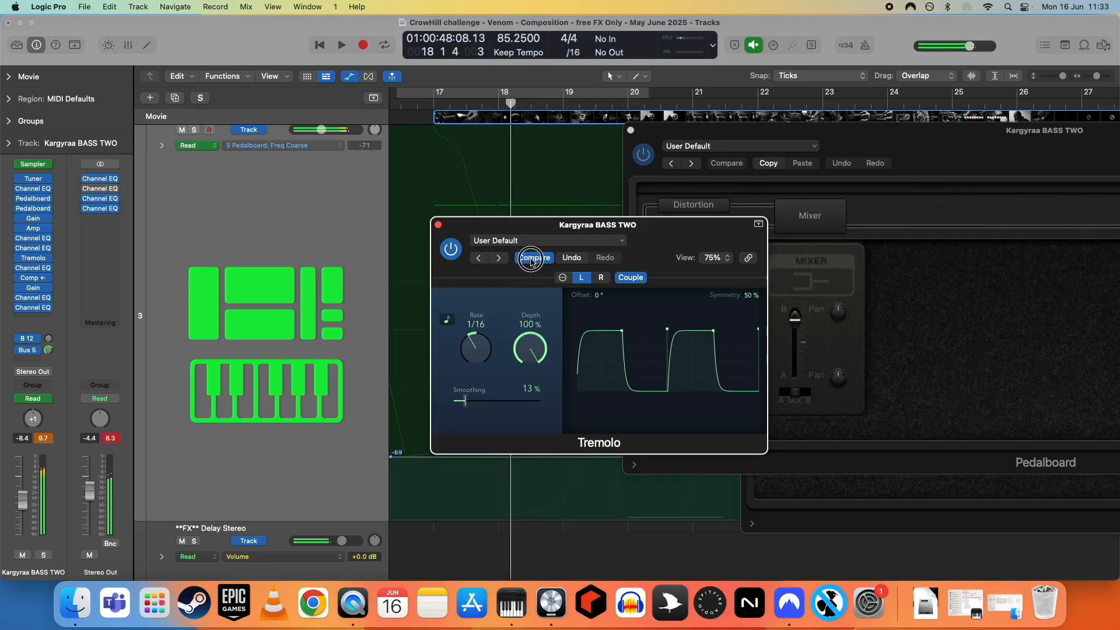
{"action": "left_click", "coordinate": [530, 260]}
{"action": "left_click", "coordinate": [529, 263]}
{"action": "mouse_move", "coordinate": [466, 406]}
{"action": "left_mouse_down"}
{"action": "mouse_move", "coordinate": [547, 408]}
{"action": "mouse_move", "coordinate": [453, 407]}
{"action": "left_mouse_up"}
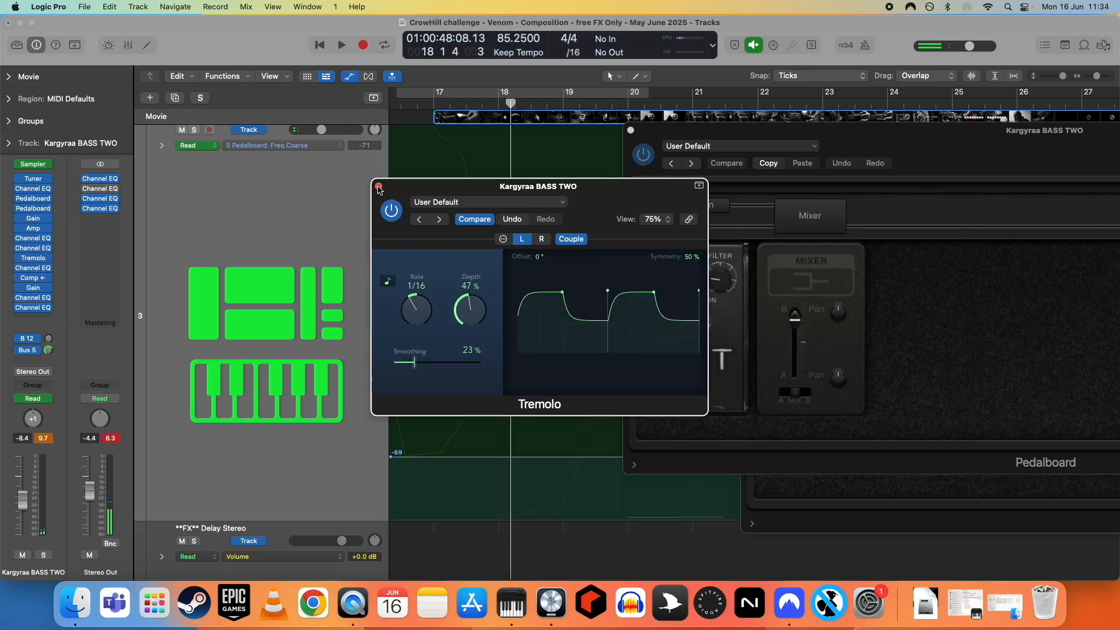
{"action": "left_click", "coordinate": [378, 187]}
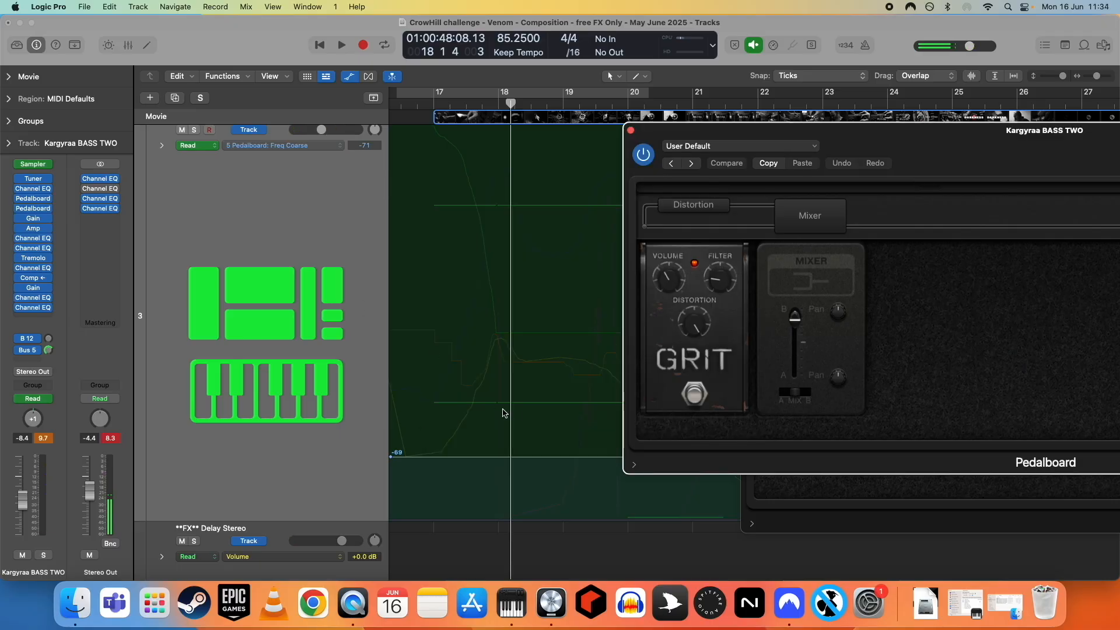
- Reopen the Ringer pedalboard plugin window for the track
{"action": "left_click", "coordinate": [32, 199]}
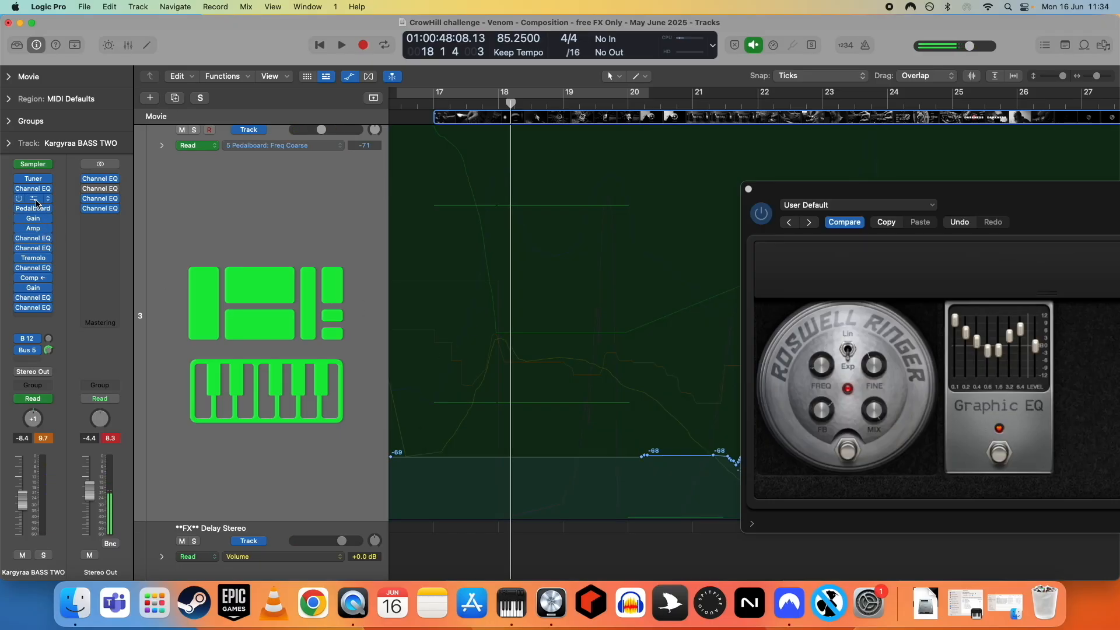
{"action": "left_click", "coordinate": [847, 351]}
{"action": "scroll", "coordinate": [583, 280], "scroll_direction": "left", "scroll_amount": 1}
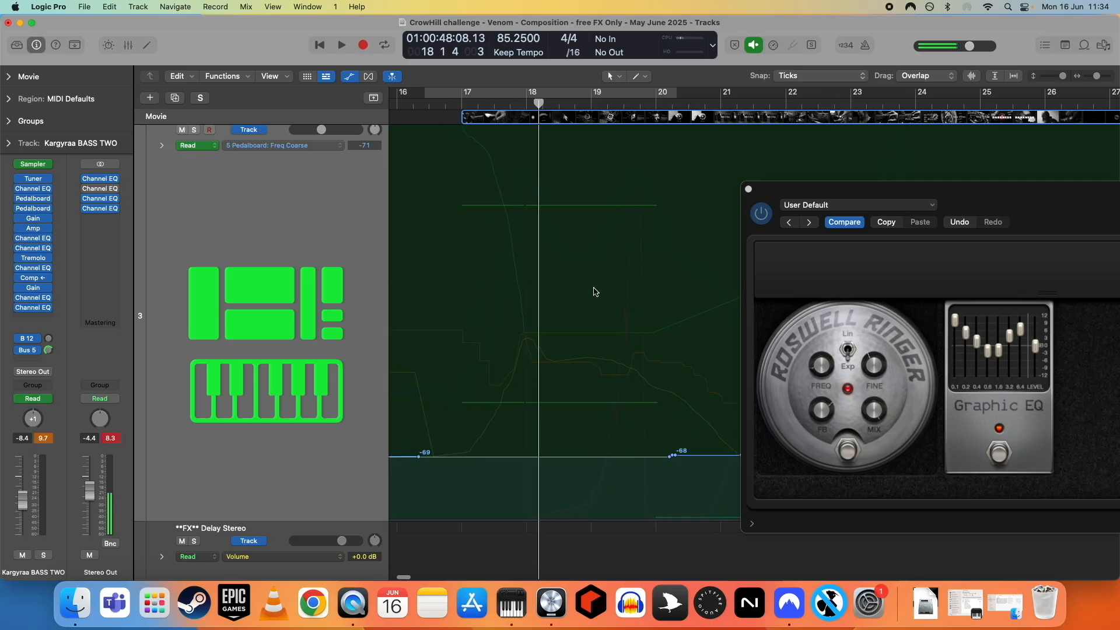
{"action": "scroll", "coordinate": [588, 286], "scroll_direction": "up", "scroll_amount": 2}
{"action": "scroll", "coordinate": [586, 287], "scroll_direction": "left", "scroll_amount": 2}
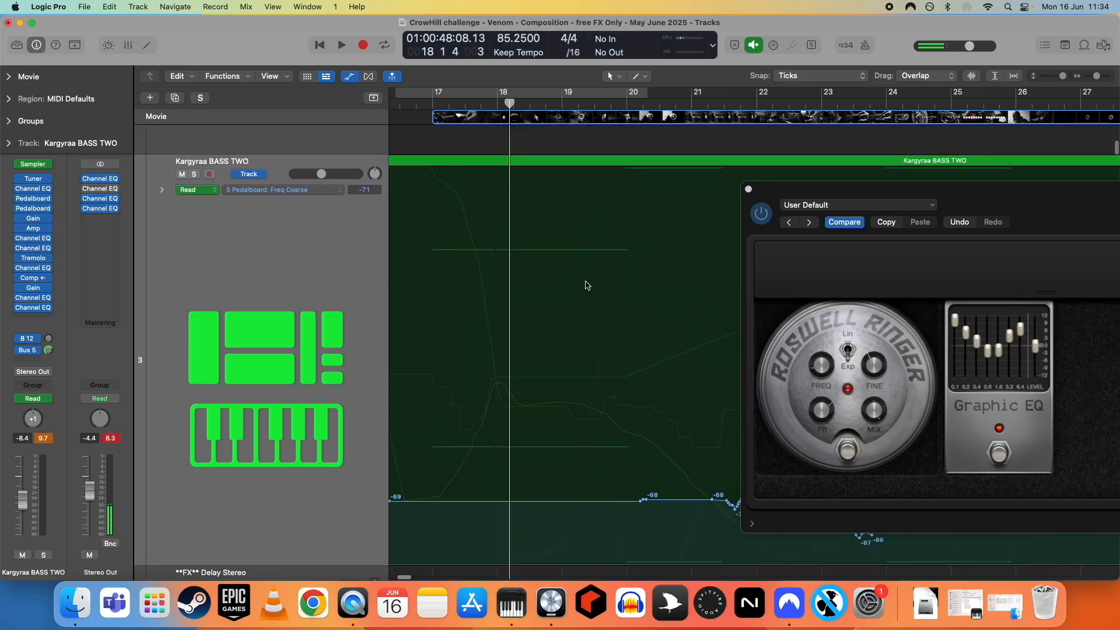
{"action": "scroll", "coordinate": [589, 292], "scroll_direction": "down", "scroll_amount": 2}
{"action": "scroll", "coordinate": [606, 304], "scroll_direction": "right", "scroll_amount": 2}
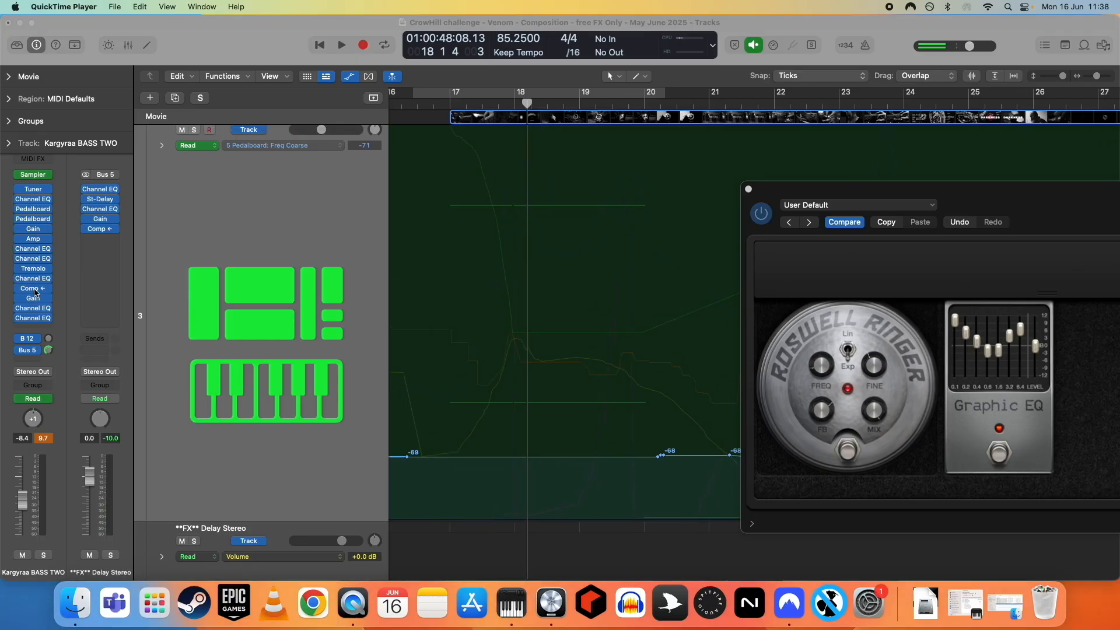
- Open the track's Compressor plugin to inspect it, then close it
{"action": "left_click", "coordinate": [33, 289]}
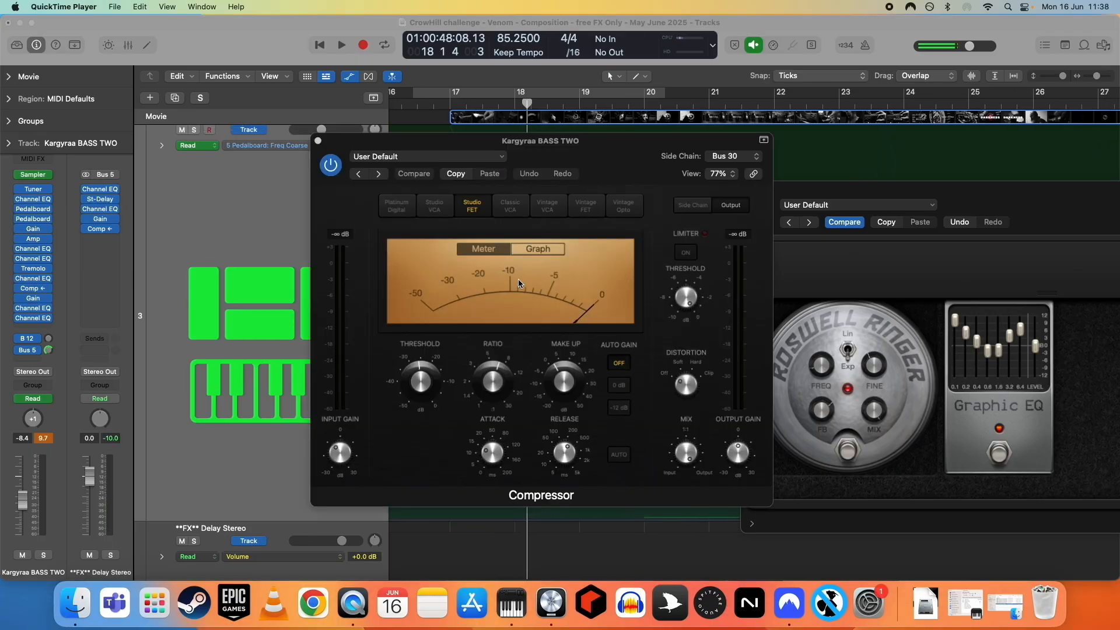
{"action": "left_click", "coordinate": [318, 142]}
- Open the Channel EQ plugins on the **FX** Delay Stereo bus and move the EQ window aside
{"action": "mouse_move", "coordinate": [53, 352]}
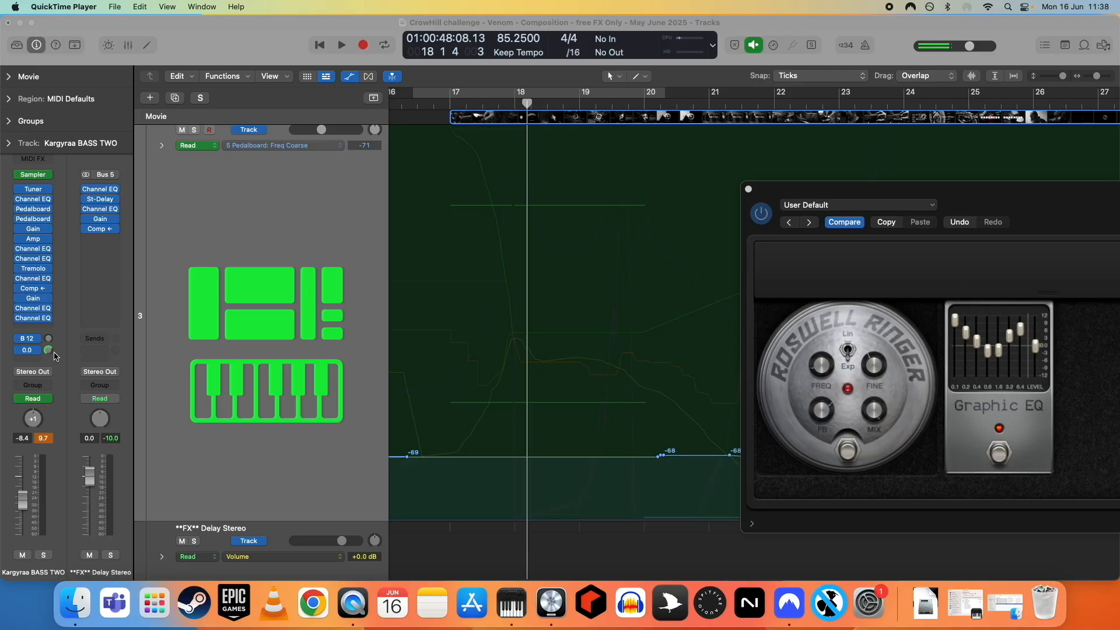
{"action": "left_click", "coordinate": [100, 190]}
{"action": "left_click", "coordinate": [100, 210]}
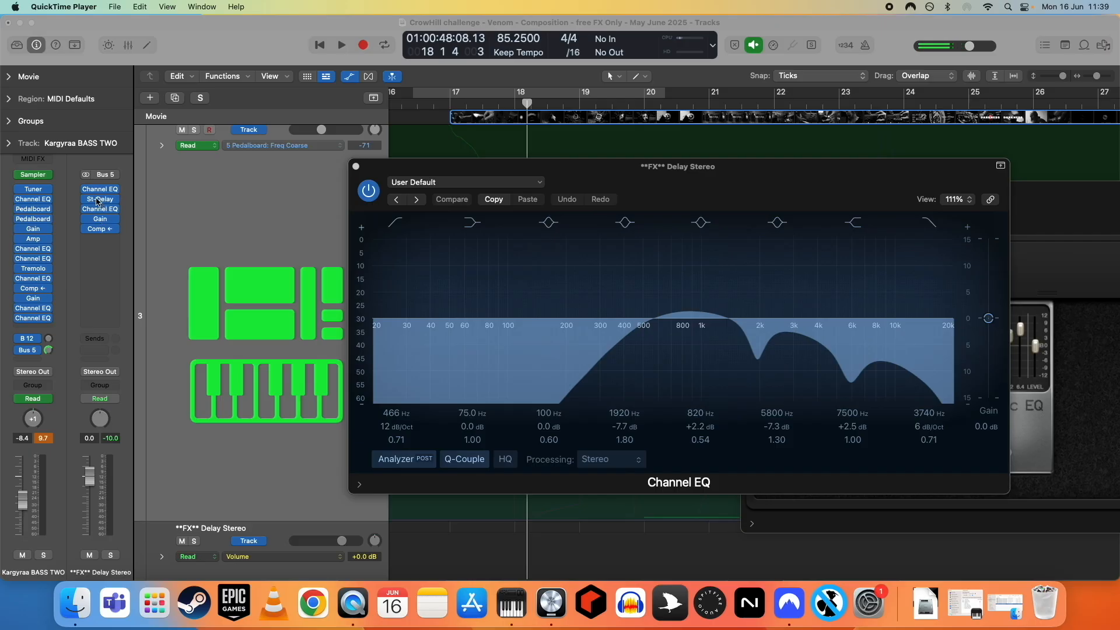
{"action": "scroll", "coordinate": [258, 236], "scroll_direction": "up", "scroll_amount": 3}
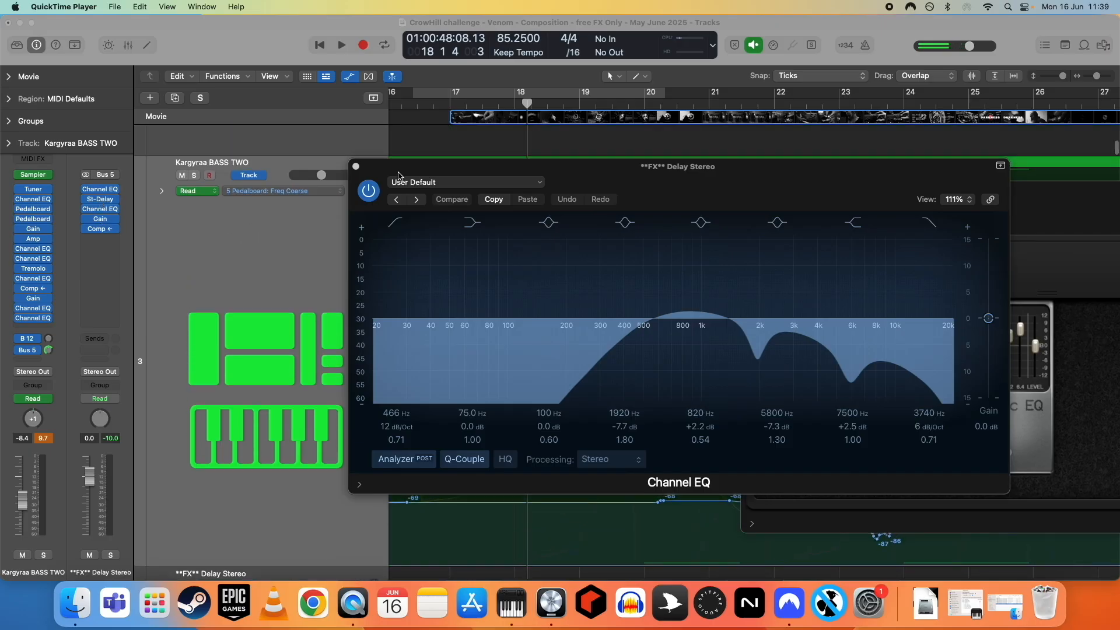
{"action": "left_click_drag", "start_coordinate": [398, 174], "coordinate": [825, 209]}
{"action": "left_click", "coordinate": [355, 167]}
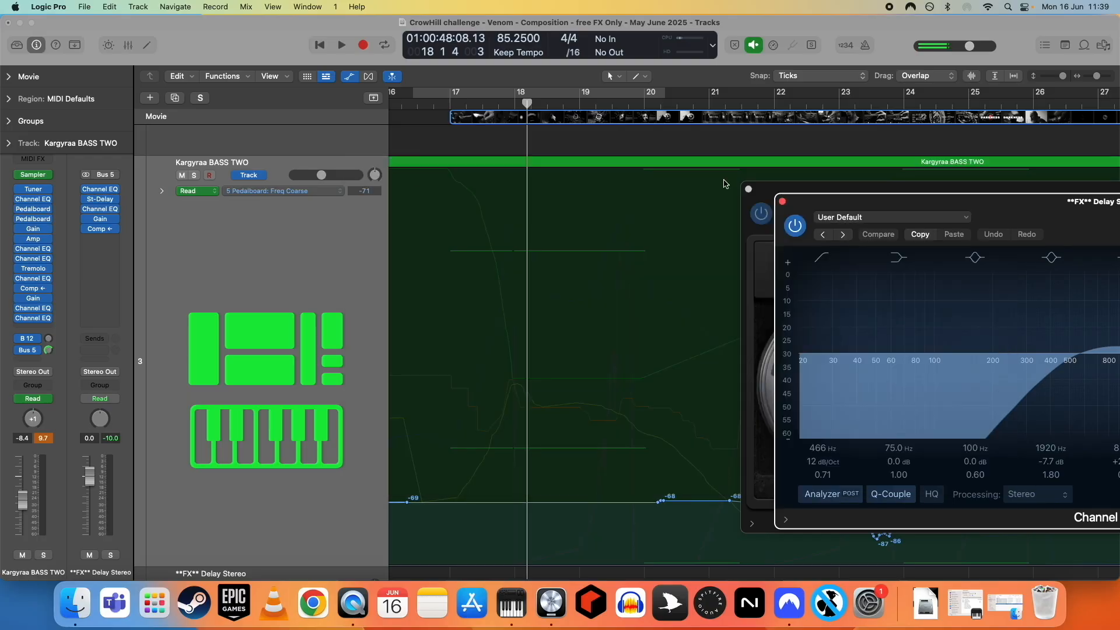
- Close the Ringer pedalboard window and inspect the track's Bus 5 send
{"action": "left_click", "coordinate": [749, 189]}
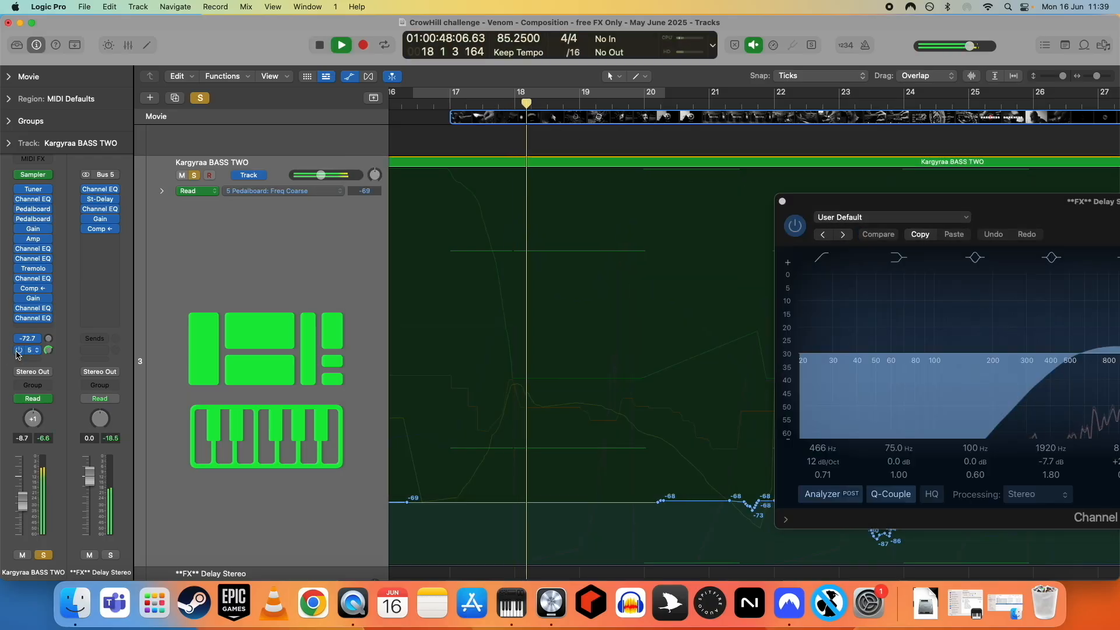
{"action": "left_click", "coordinate": [20, 351]}
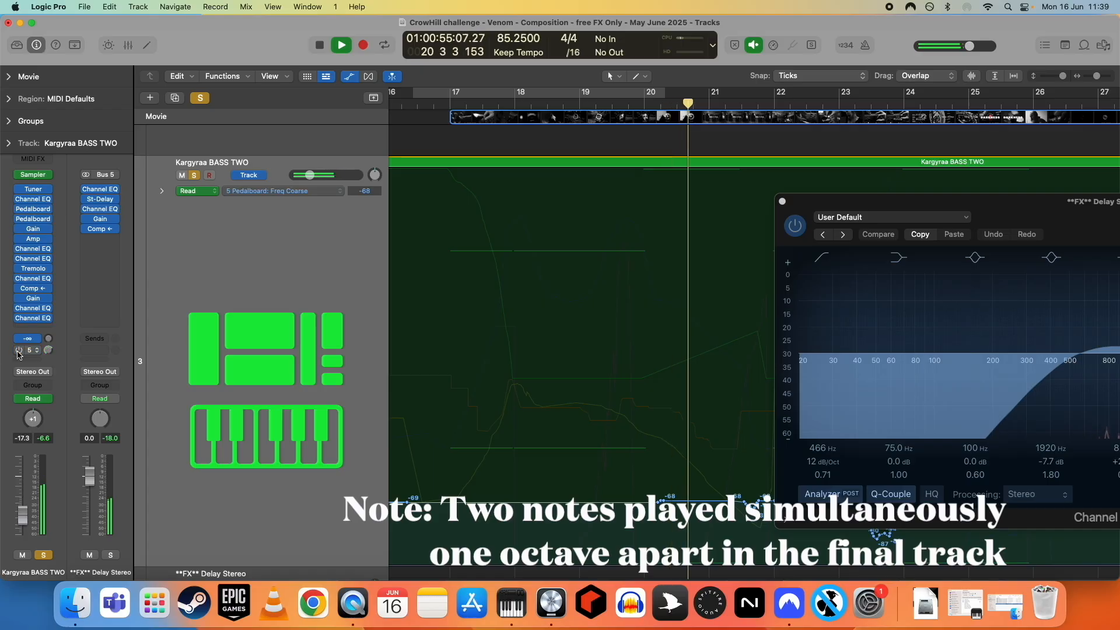
- Stop playback and unsolo the Kargyraa BASS TWO track
{"action": "key", "text": "space"}
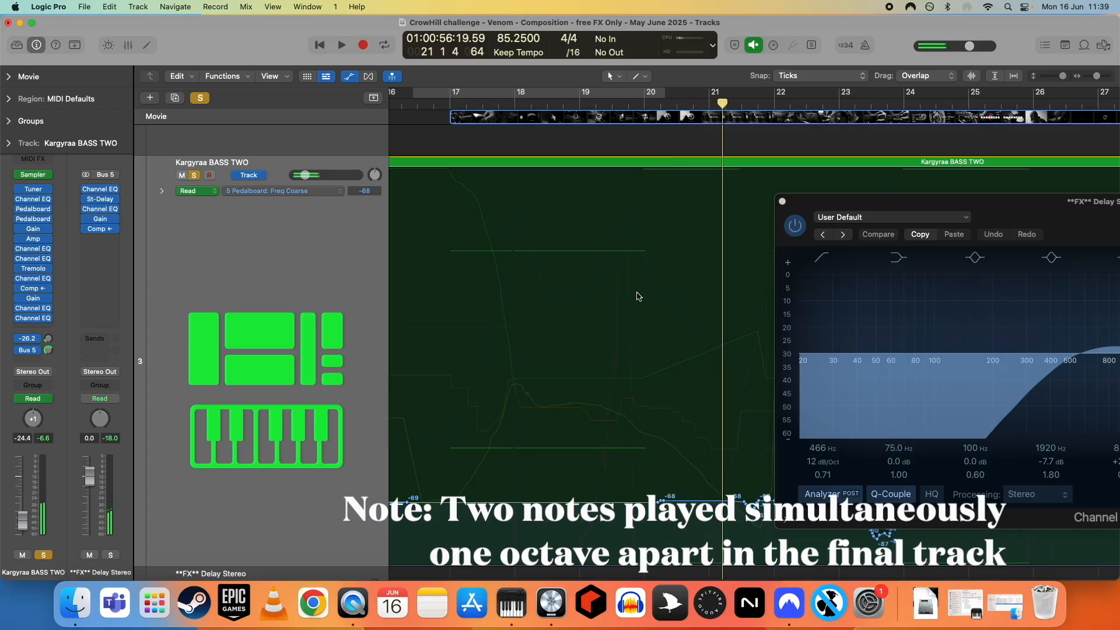
{"action": "left_click", "coordinate": [193, 175]}
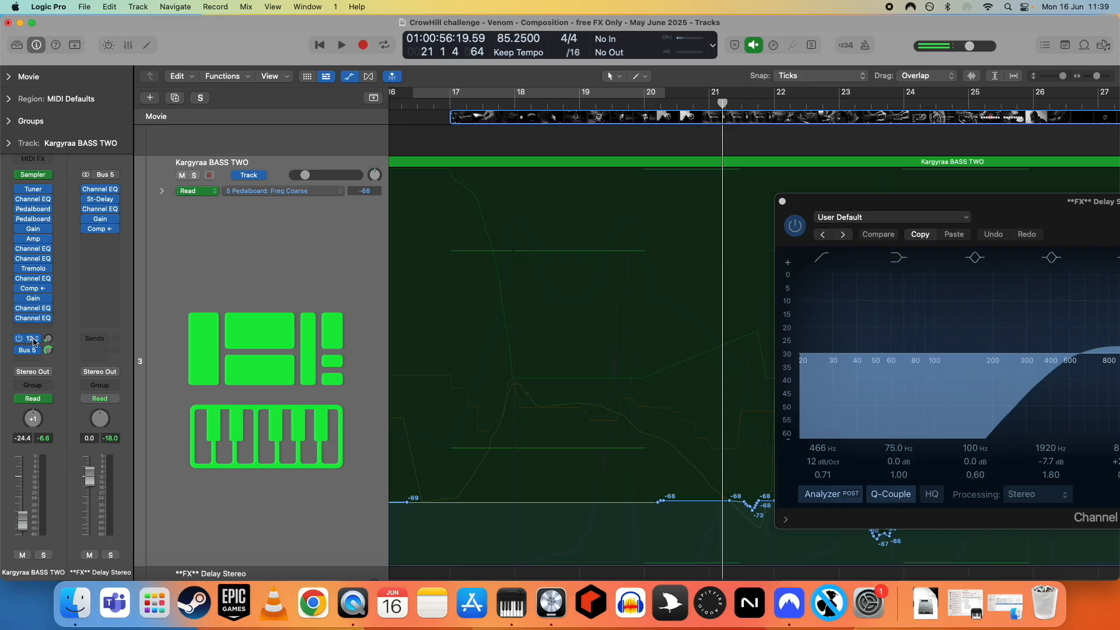
- Examine the Bottle BASS track's Sampler zone and inserts, switching Follow Tempo off and back on
{"action": "left_click", "coordinate": [438, 107]}
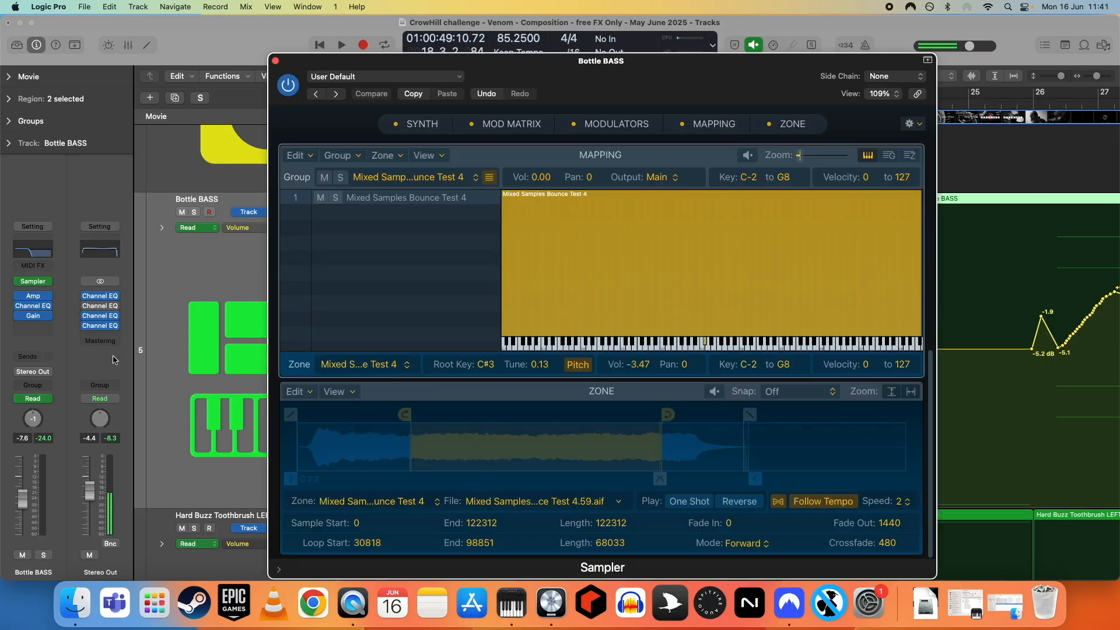
{"action": "left_click", "coordinate": [19, 296]}
{"action": "left_click", "coordinate": [19, 308]}
{"action": "left_click", "coordinate": [19, 316]}
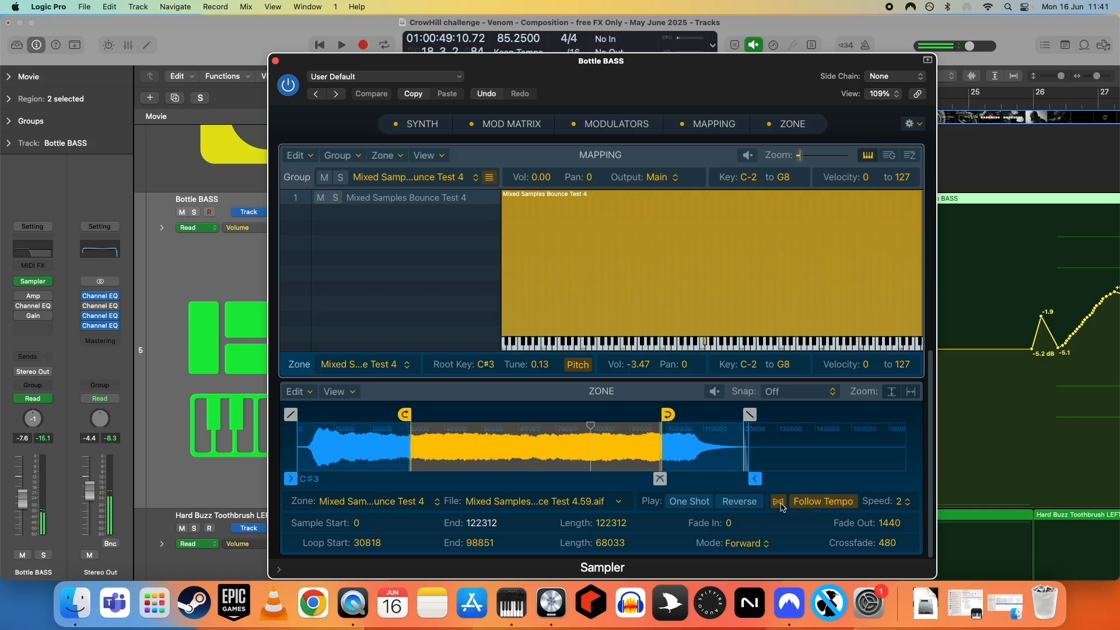
{"action": "left_click", "coordinate": [800, 504]}
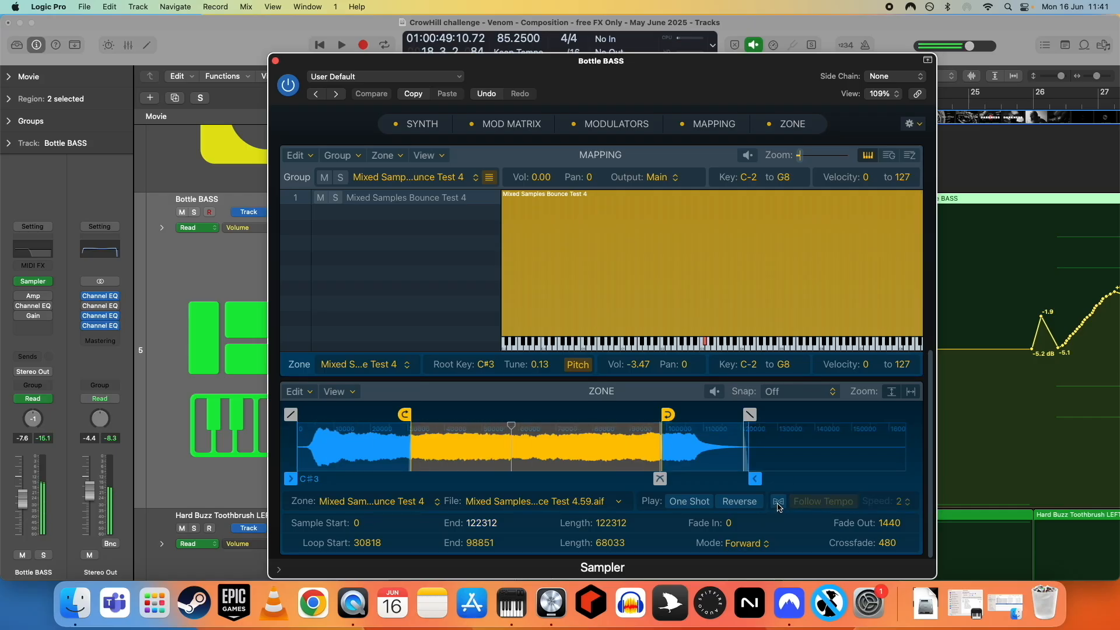
{"action": "left_click", "coordinate": [779, 503]}
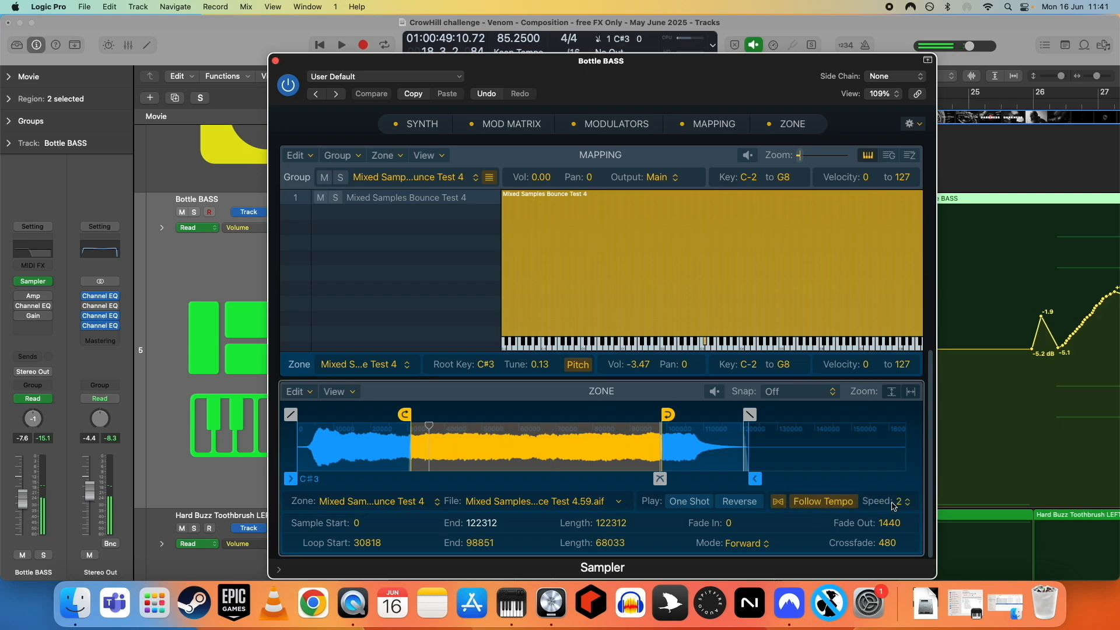
- Try the Sampler zone's playback Speed at ¼ and 4, then set it back to 2
{"action": "left_click", "coordinate": [902, 504]}
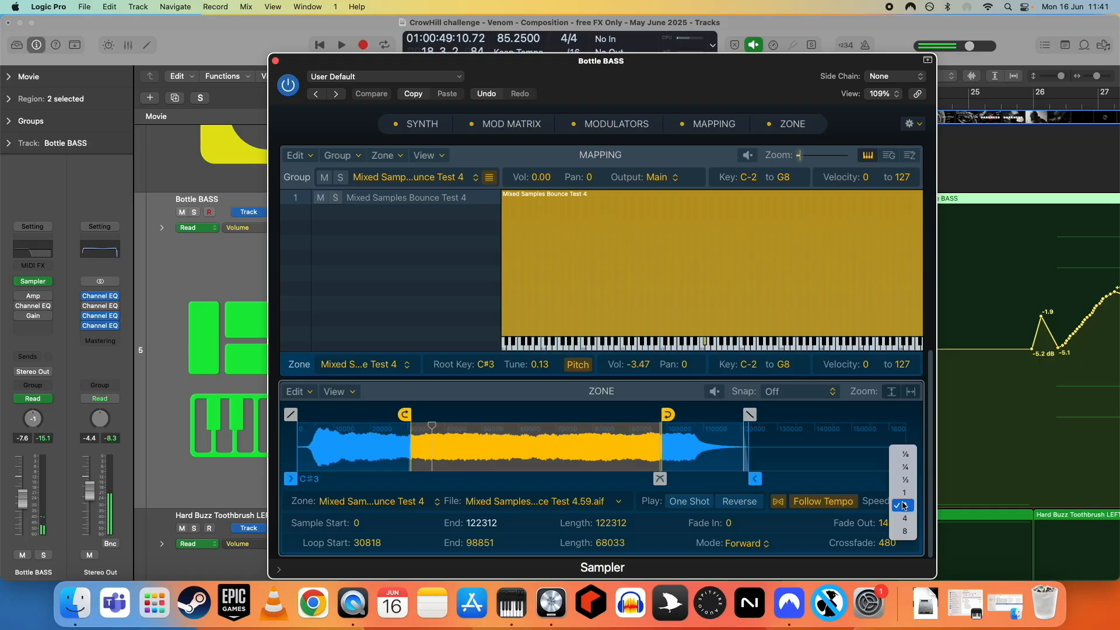
{"action": "left_click", "coordinate": [904, 469]}
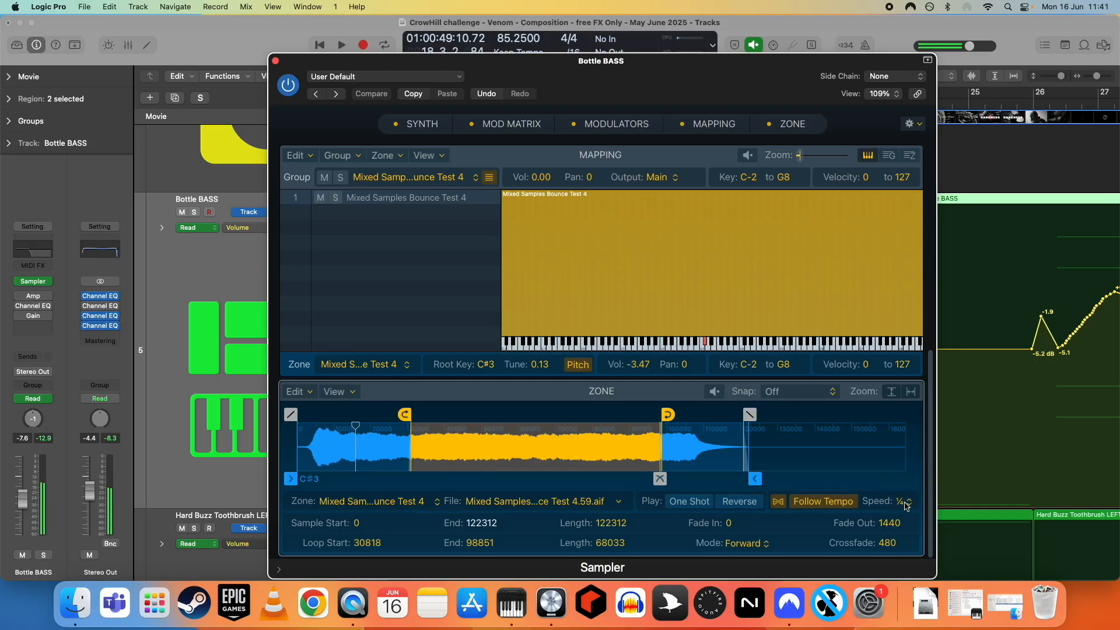
{"action": "left_click", "coordinate": [906, 505]}
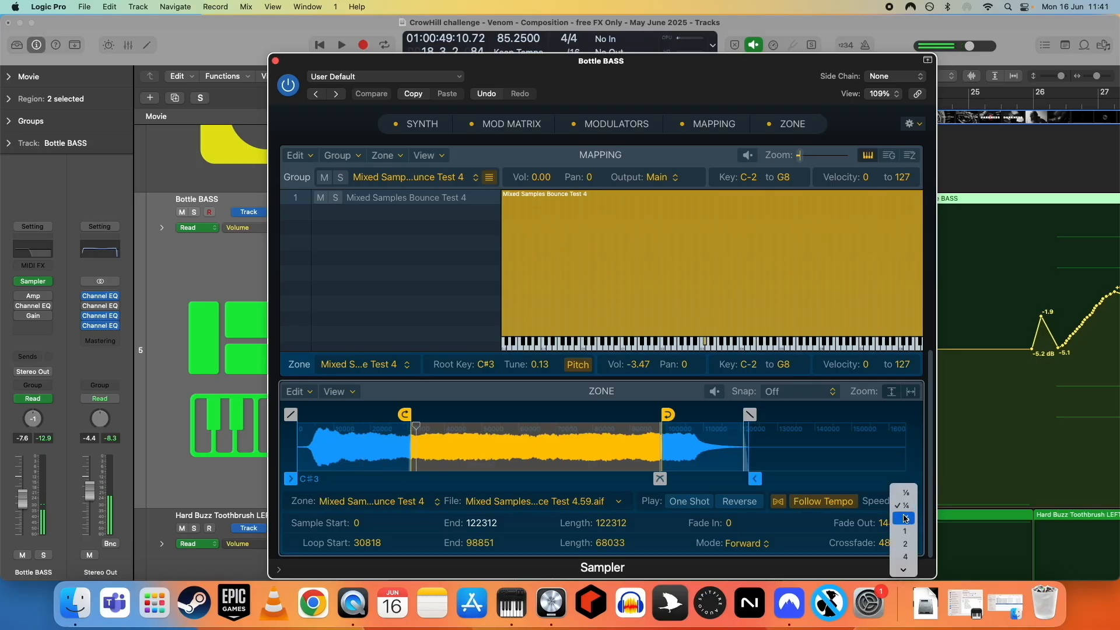
{"action": "left_click", "coordinate": [905, 556]}
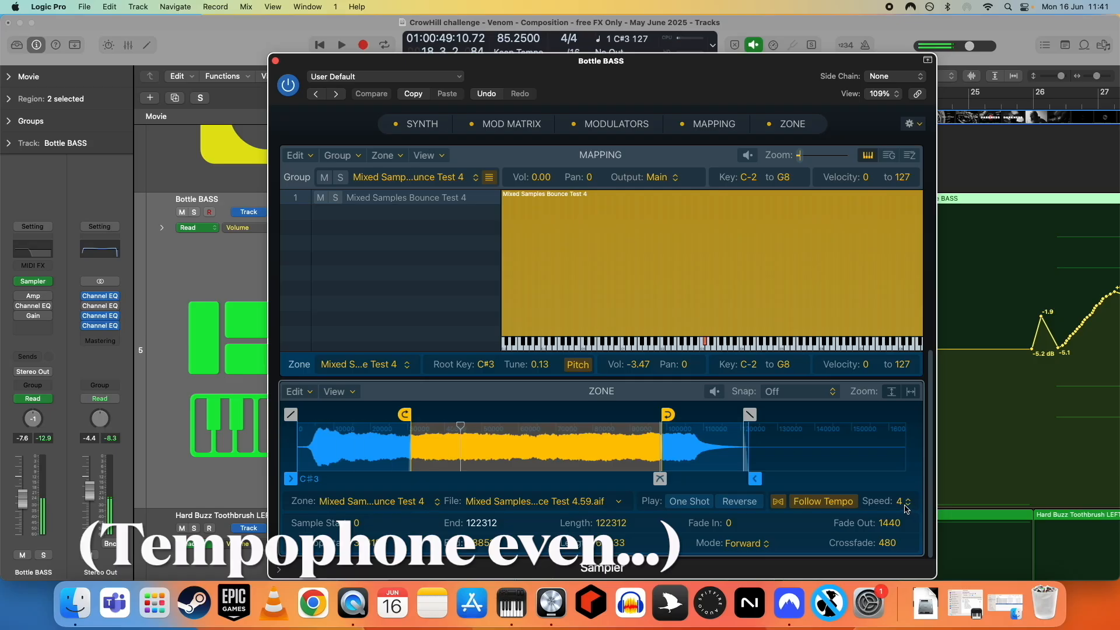
{"action": "left_click", "coordinate": [905, 506]}
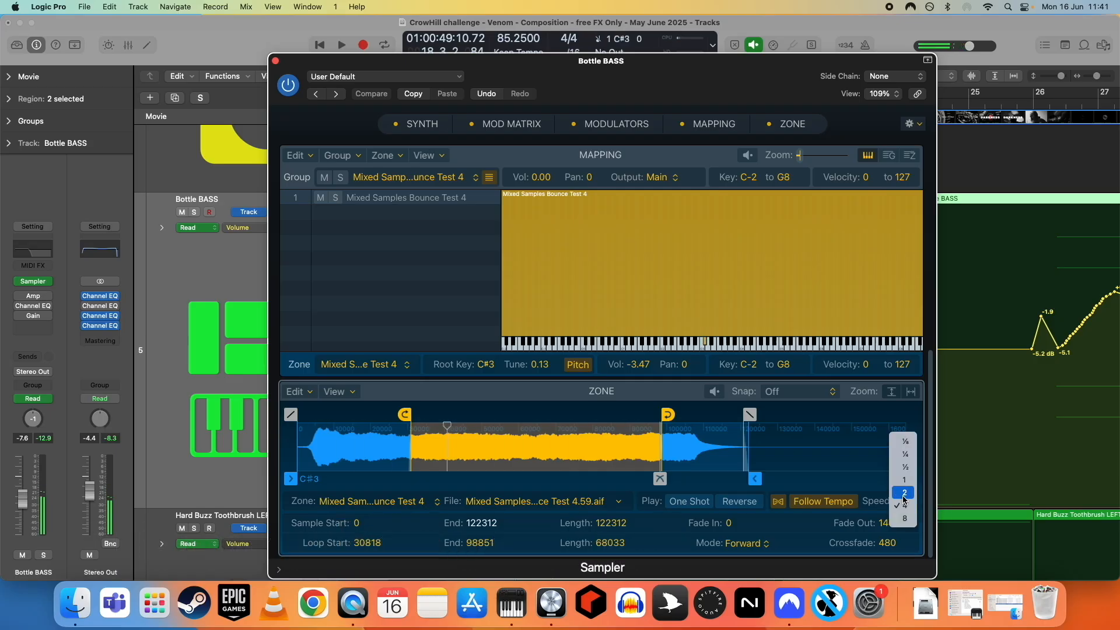
{"action": "left_click", "coordinate": [904, 492]}
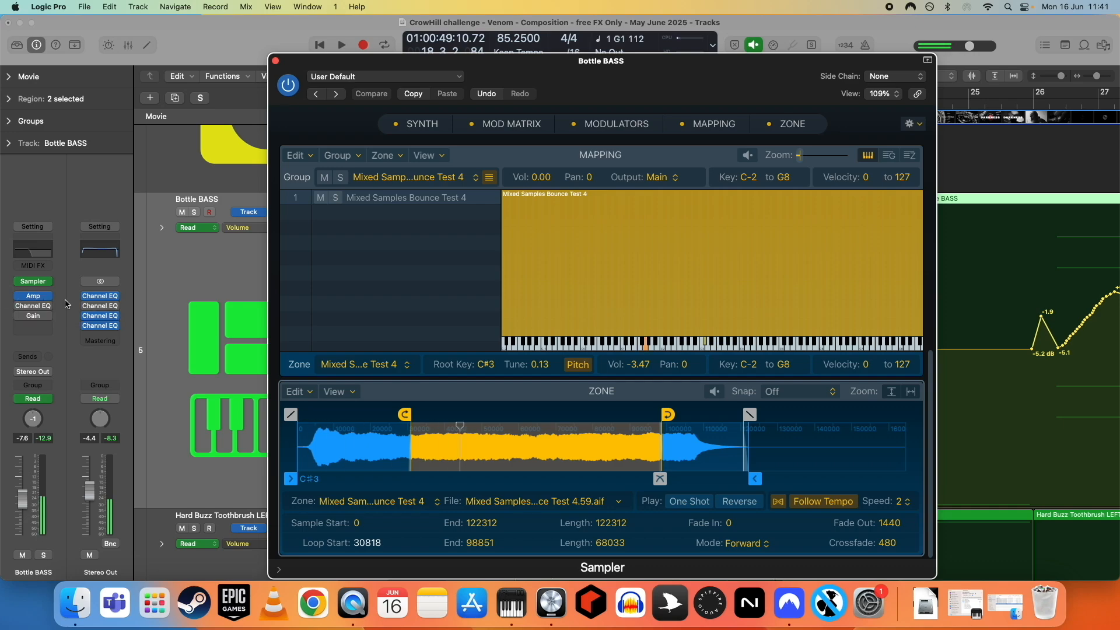
- Open the Bottle BASS Channel EQ plugin to inspect its curve, then close it
{"action": "left_click", "coordinate": [33, 295]}
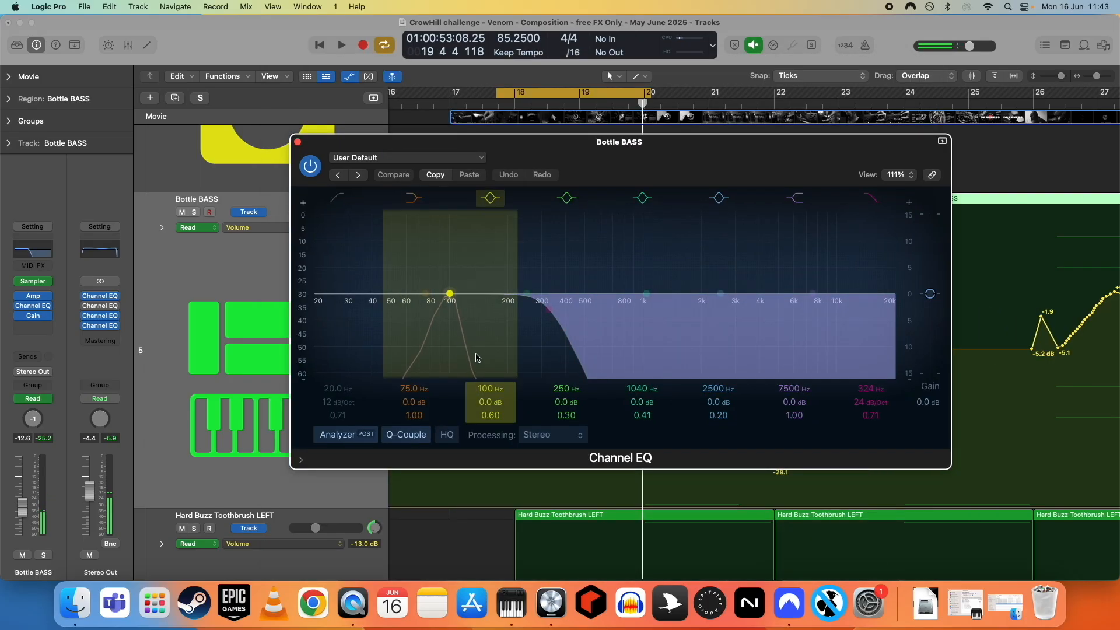
{"action": "left_click", "coordinate": [297, 142]}
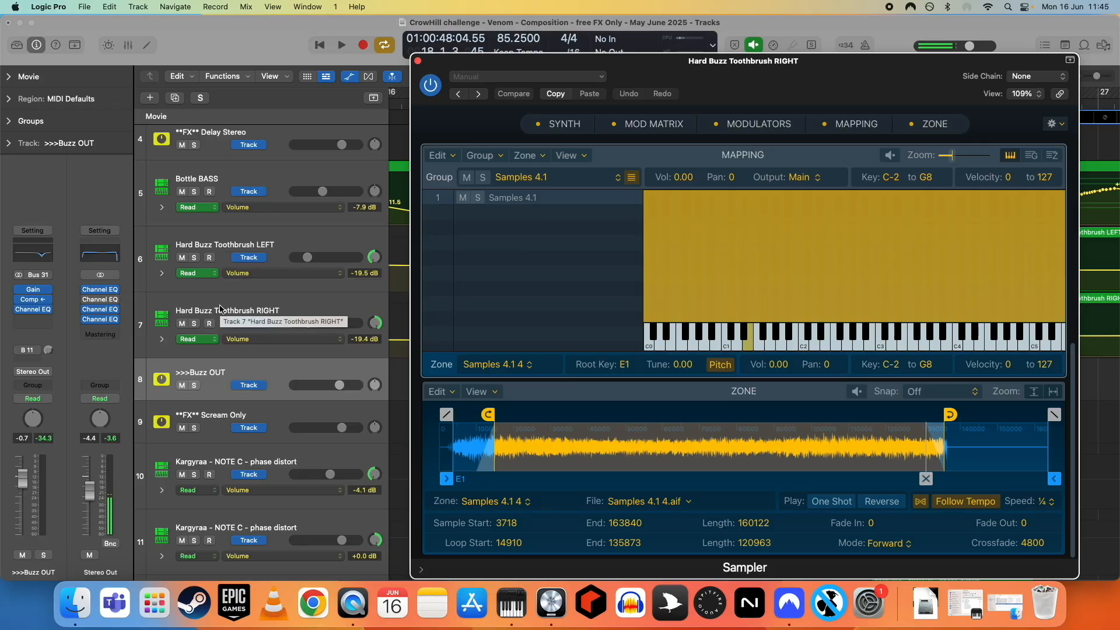
- Select the Hard Buzz Toothbrush LEFT, RIGHT and >>>Buzz OUT tracks in turn to compare their channel strips
{"action": "left_click", "coordinate": [225, 247]}
{"action": "left_click", "coordinate": [220, 313]}
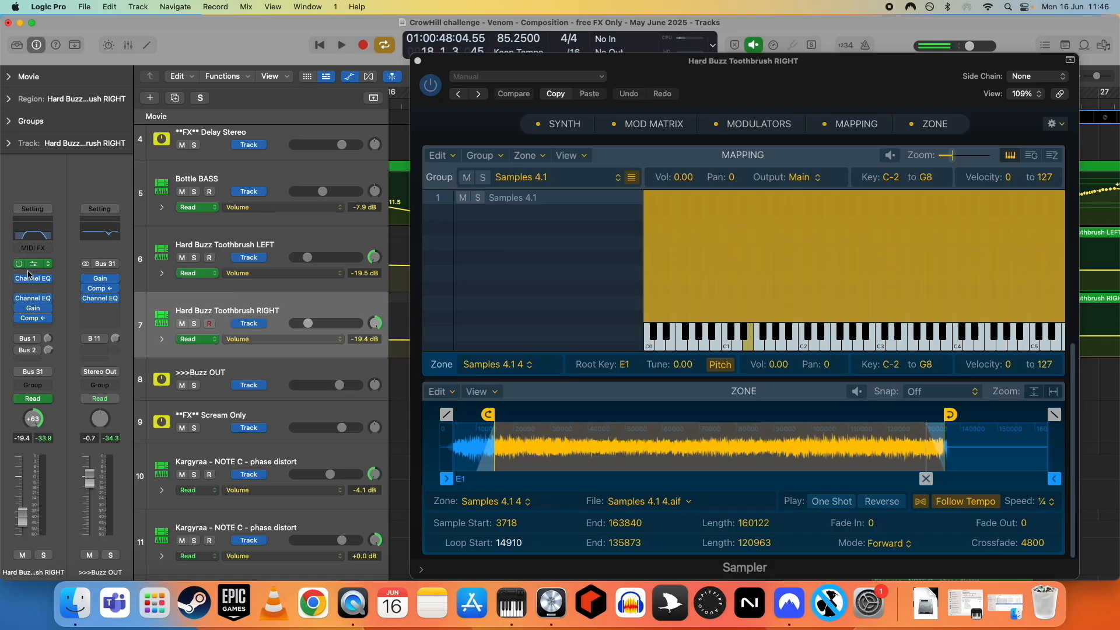
{"action": "left_click", "coordinate": [222, 245]}
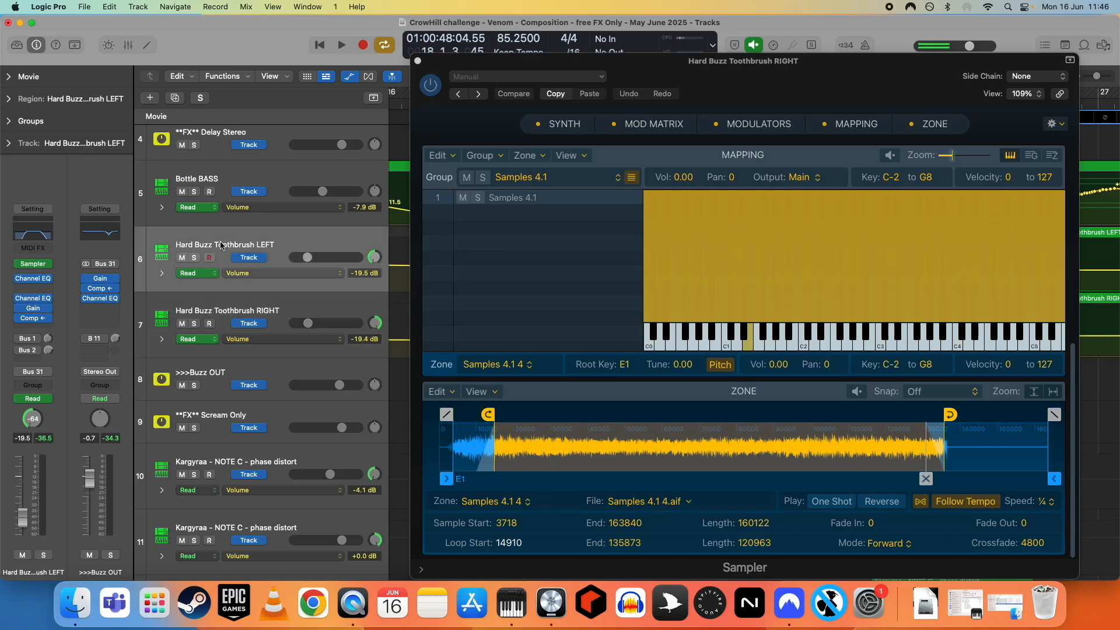
{"action": "left_click", "coordinate": [228, 311]}
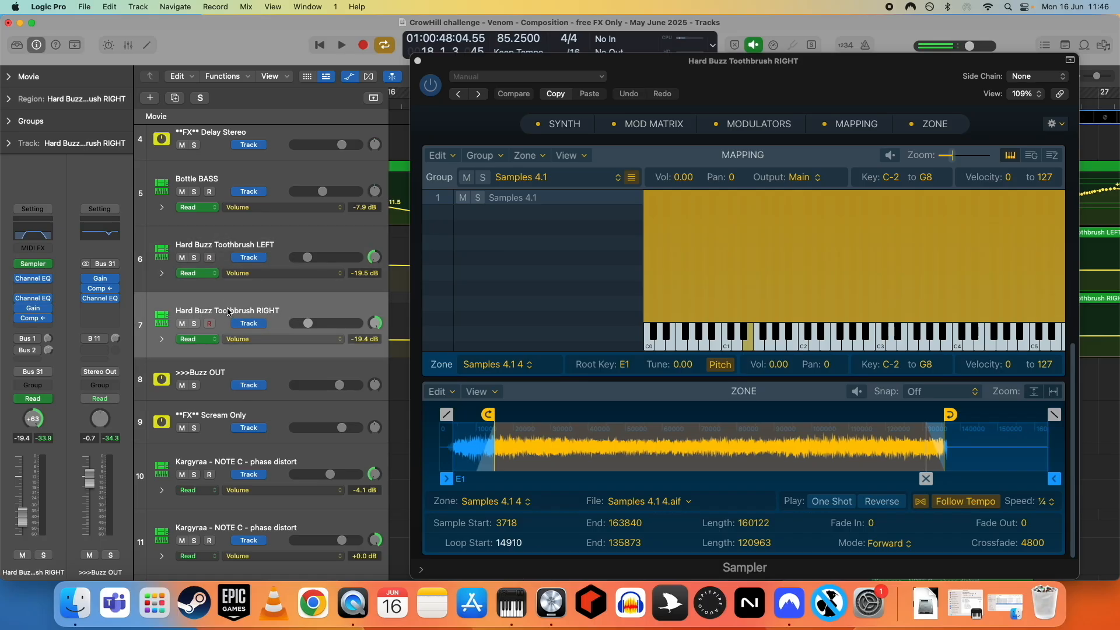
{"action": "left_click", "coordinate": [226, 376]}
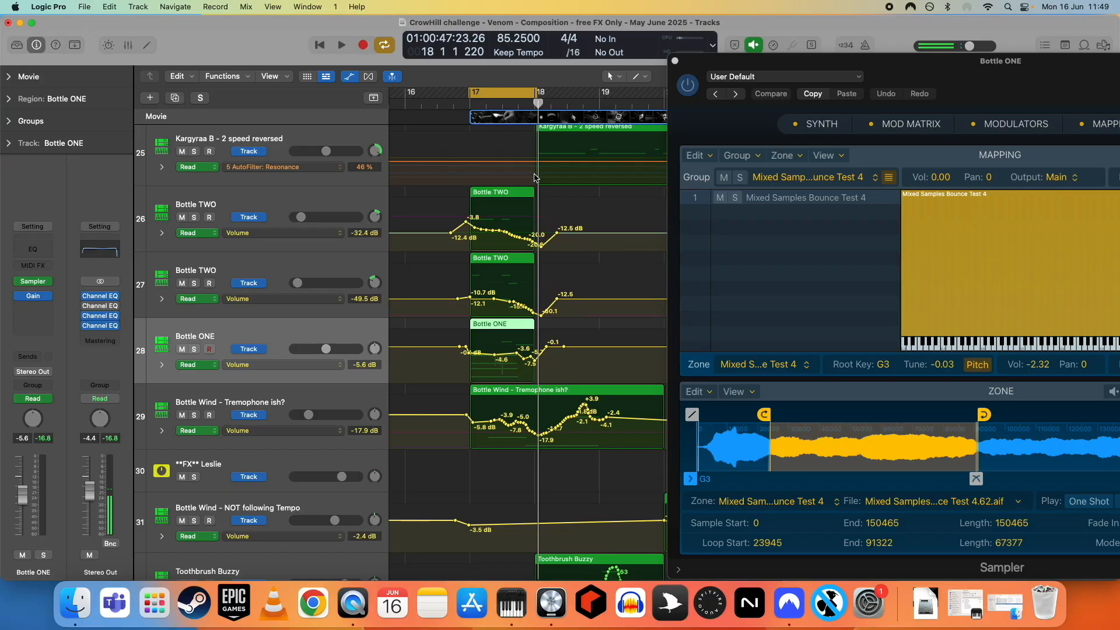
- Solo the Bottle ONE track, audition it, then stop playback and unsolo it
{"action": "left_click", "coordinate": [196, 351]}
{"action": "key", "text": "space"}
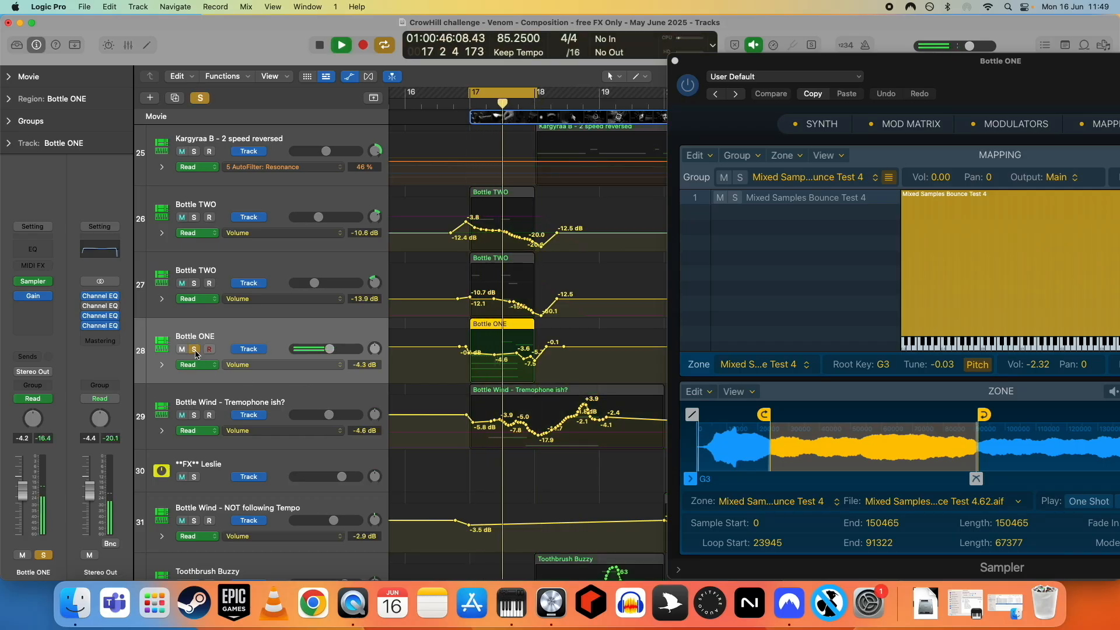
{"action": "key", "text": "space"}
{"action": "key", "text": "s"}
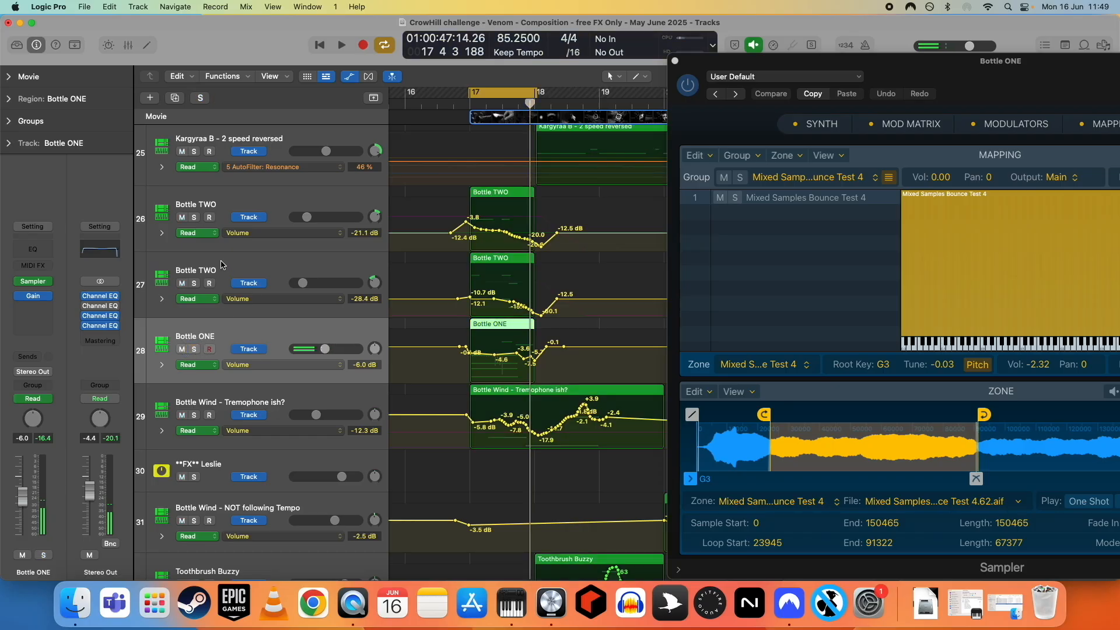
- Select the lower Bottle TWO track and open its Bus 4 send's reverb channel
{"action": "left_click", "coordinate": [221, 270]}
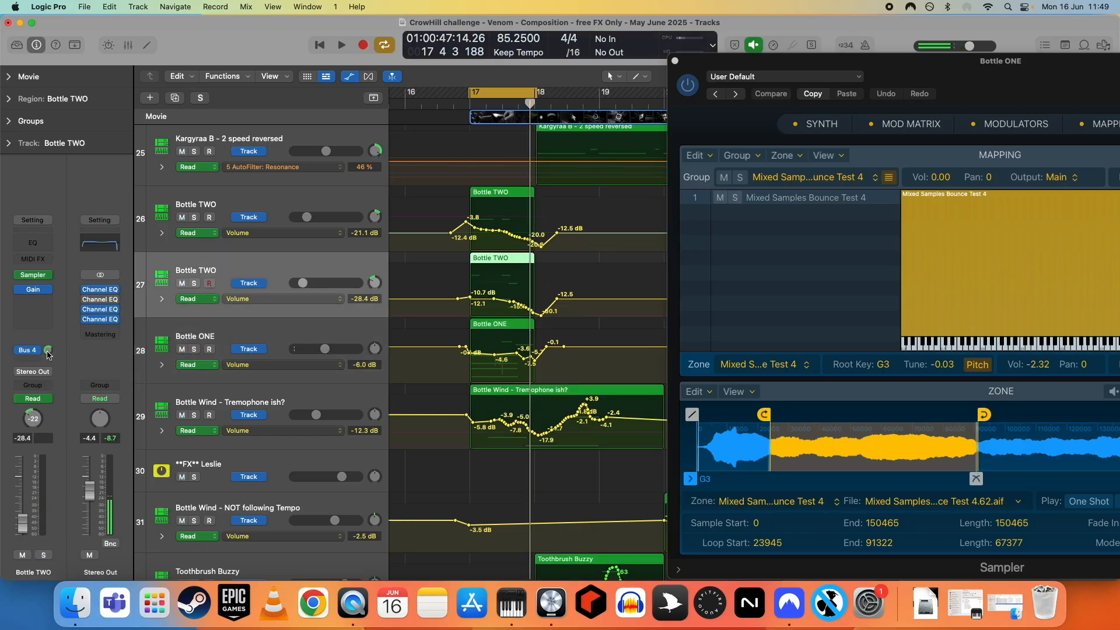
{"action": "left_click", "coordinate": [49, 351]}
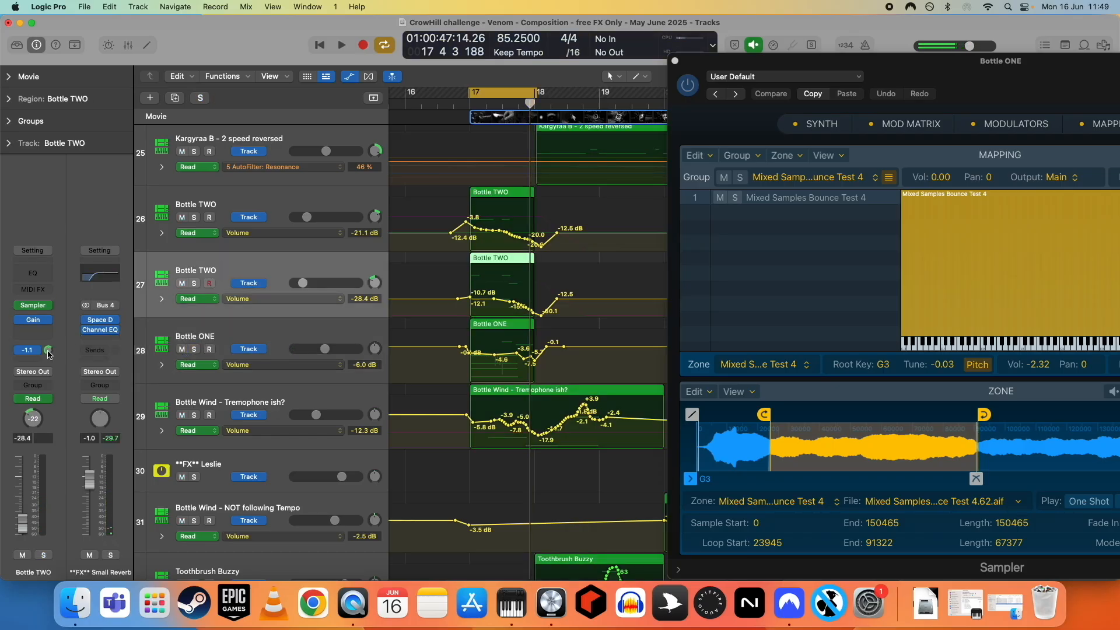
- Solo the Bottle TWO and Bottle ONE tracks in combinations, audition each, then unsolo them all
{"action": "left_click", "coordinate": [196, 284]}
{"action": "key", "text": "space"}
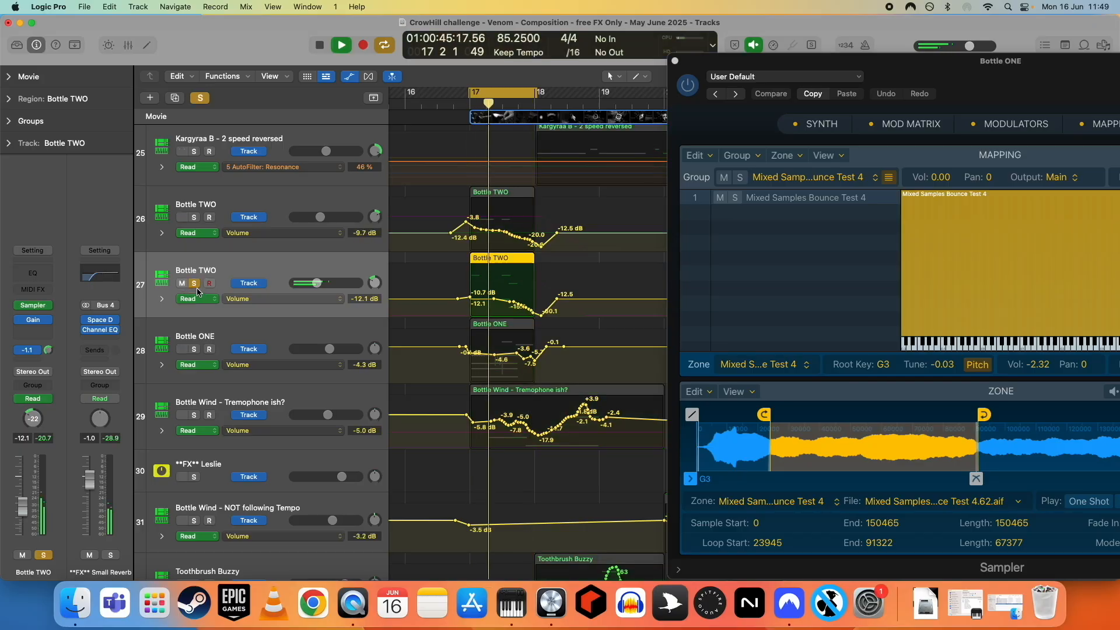
{"action": "key", "text": "space"}
{"action": "left_click", "coordinate": [194, 349]}
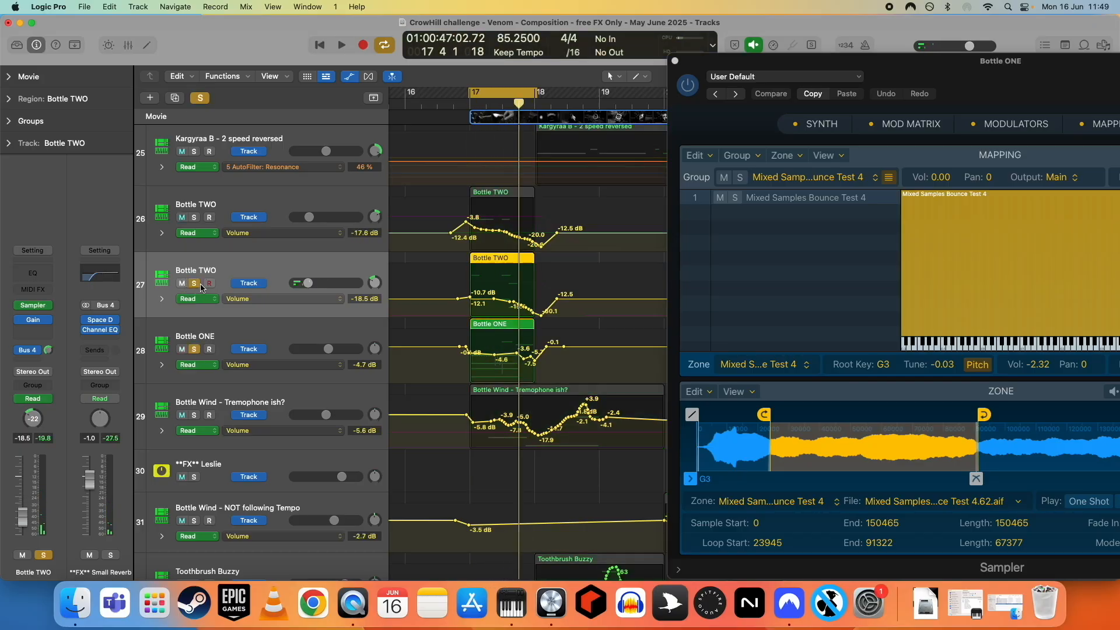
{"action": "key", "text": "space"}
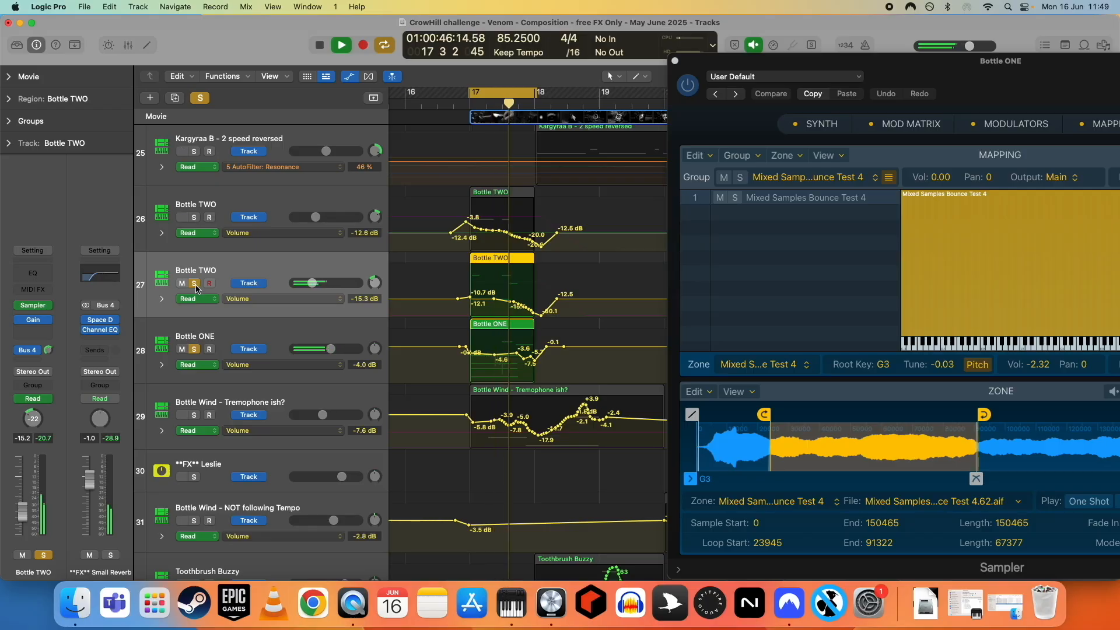
{"action": "key", "text": "space"}
{"action": "left_click", "coordinate": [194, 217]}
{"action": "key", "text": "space"}
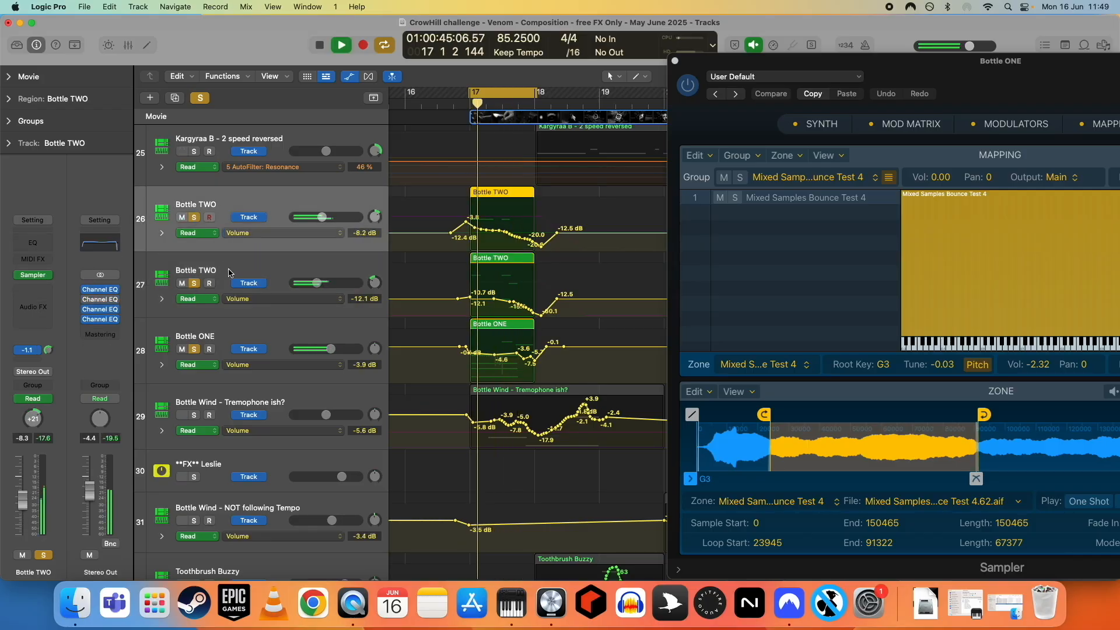
{"action": "key", "text": "space"}
{"action": "left_click_drag", "start_coordinate": [194, 350], "coordinate": [194, 217]}
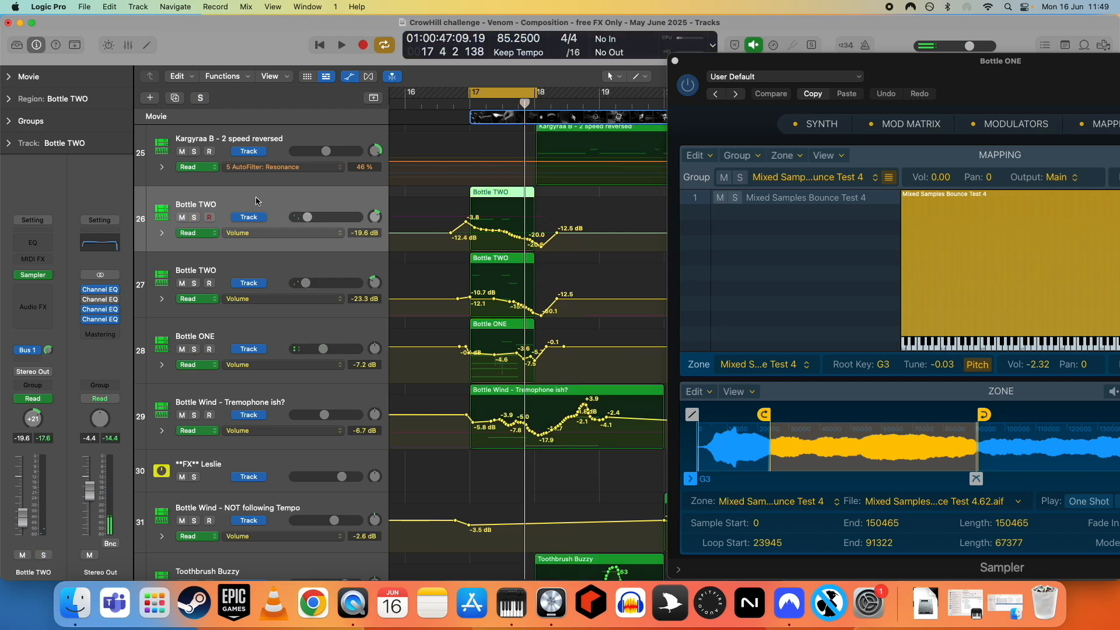
- Select the Bottle TWO and Bottle ONE tracks in turn and hide and reshow the plugin windows
{"action": "left_click", "coordinate": [265, 268]}
{"action": "left_click", "coordinate": [277, 333]}
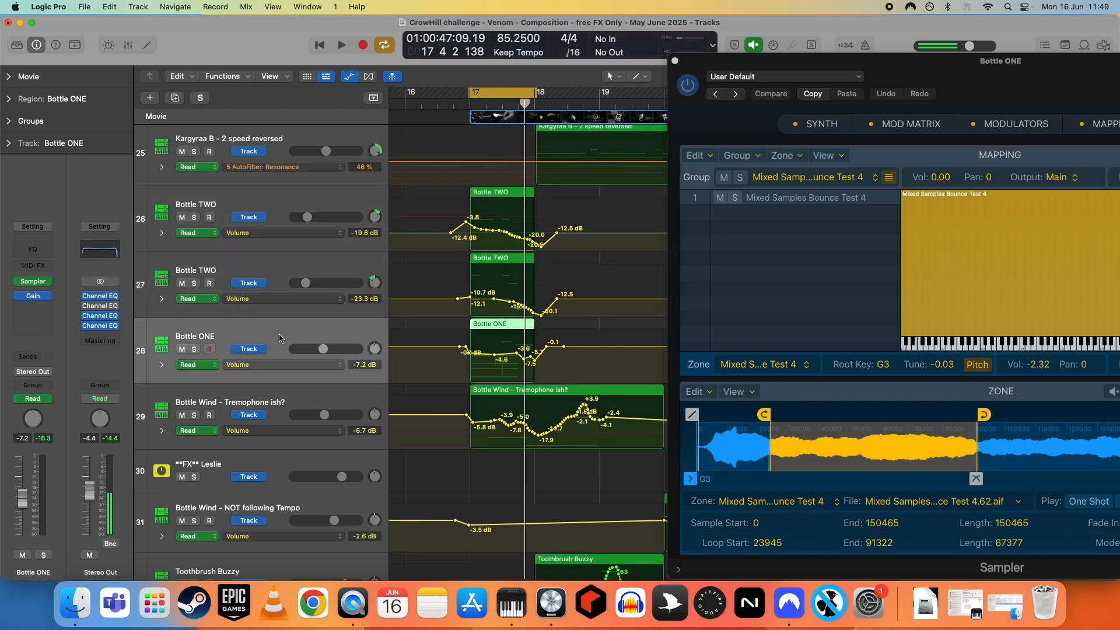
{"action": "left_click", "coordinate": [281, 263]}
{"action": "left_click", "coordinate": [274, 201]}
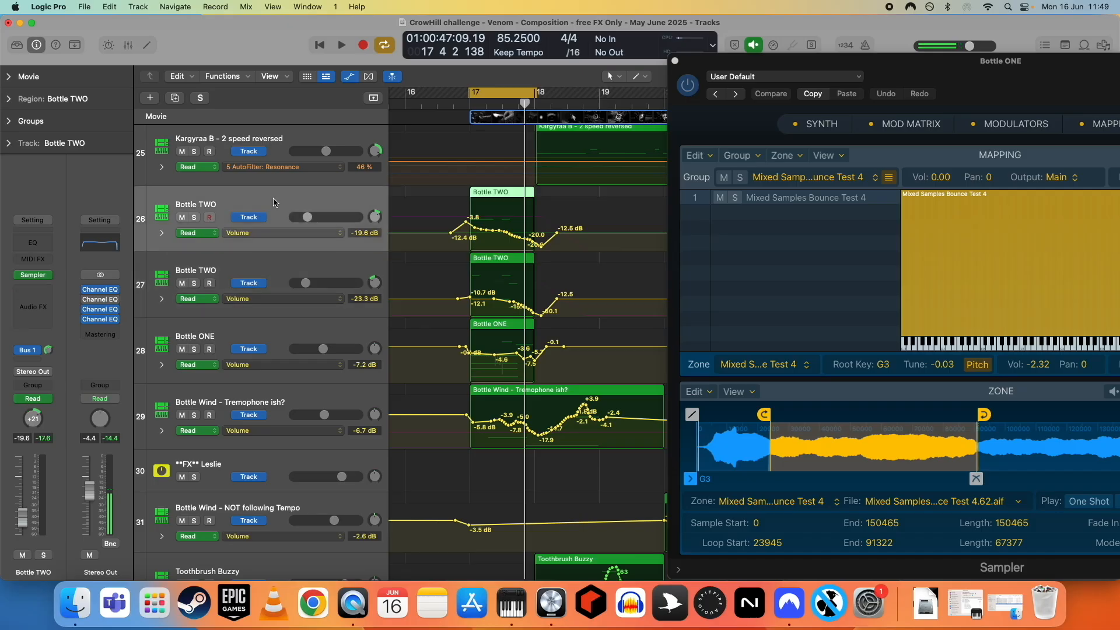
{"action": "left_click", "coordinate": [281, 270]}
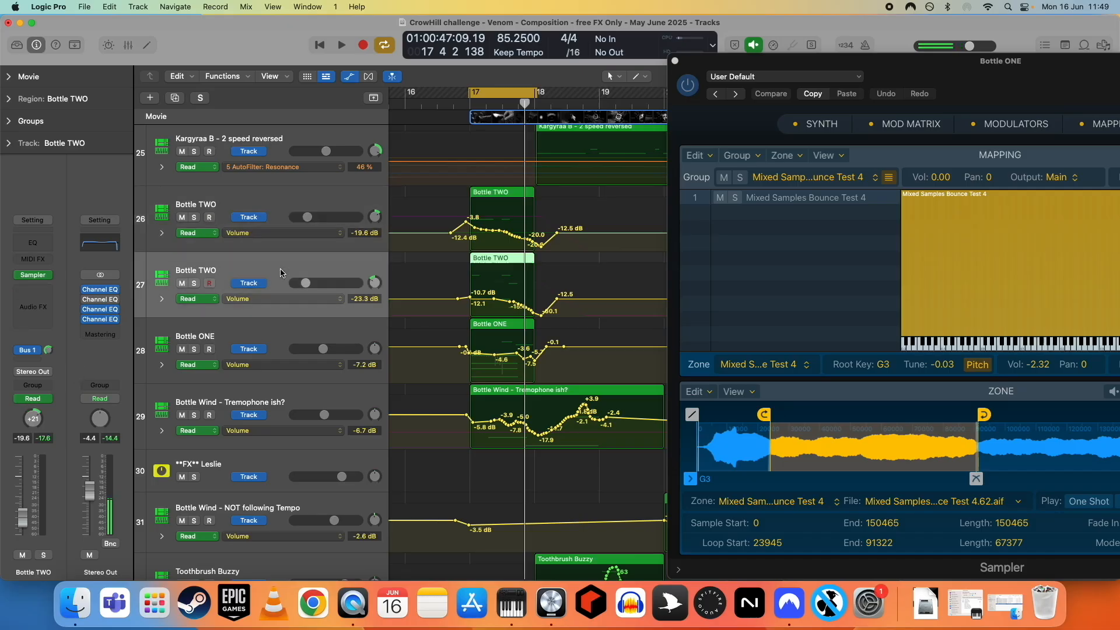
{"action": "left_click", "coordinate": [281, 337]}
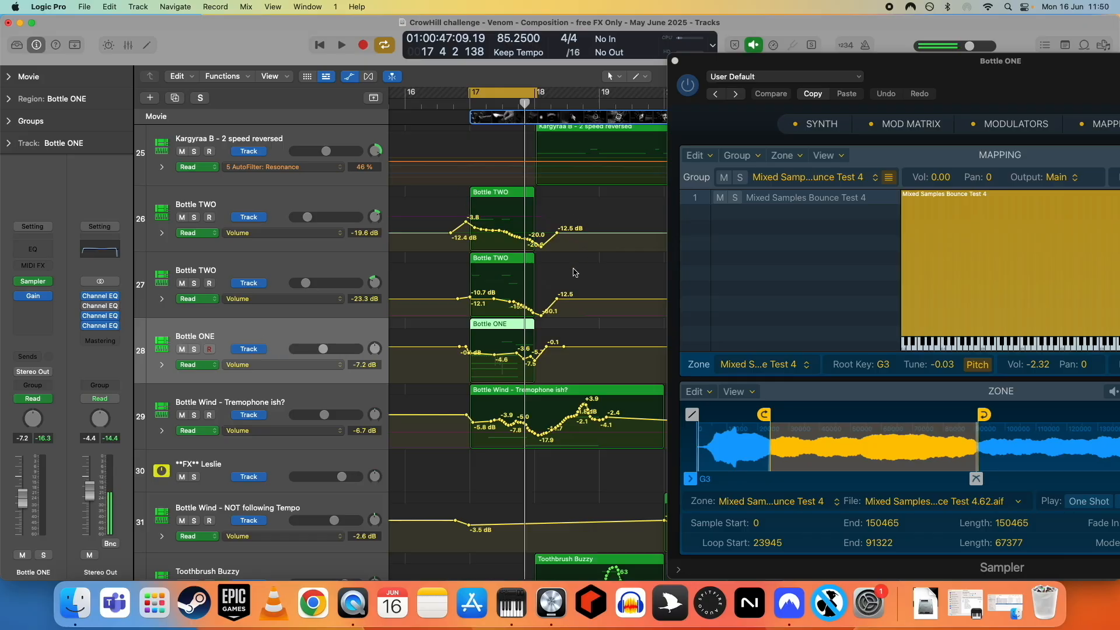
{"action": "key", "text": "v"}
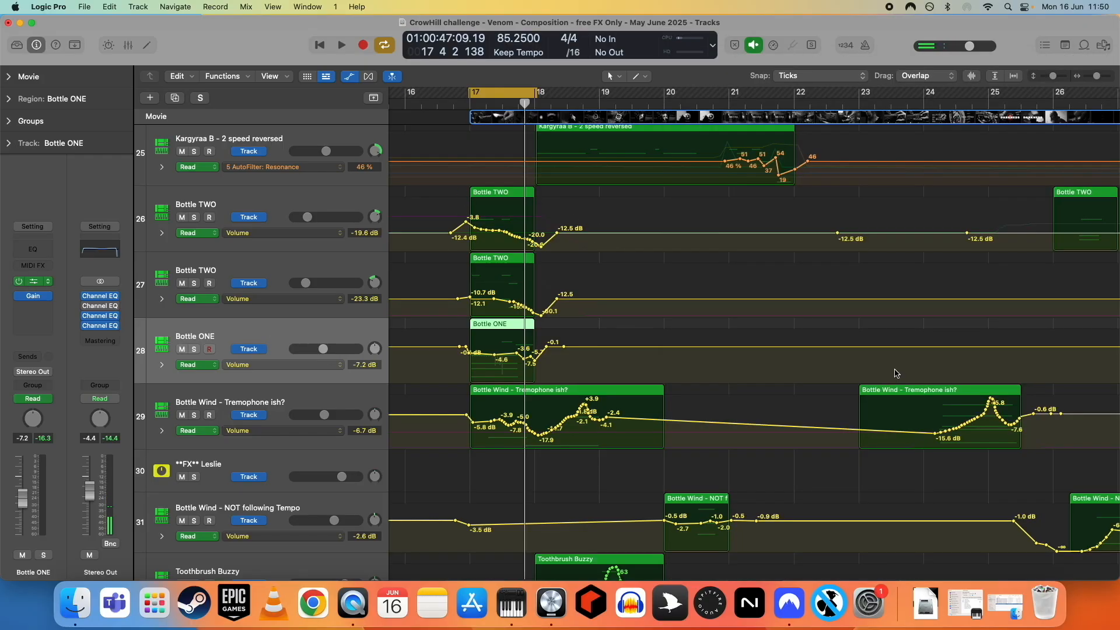
{"action": "key", "text": "v"}
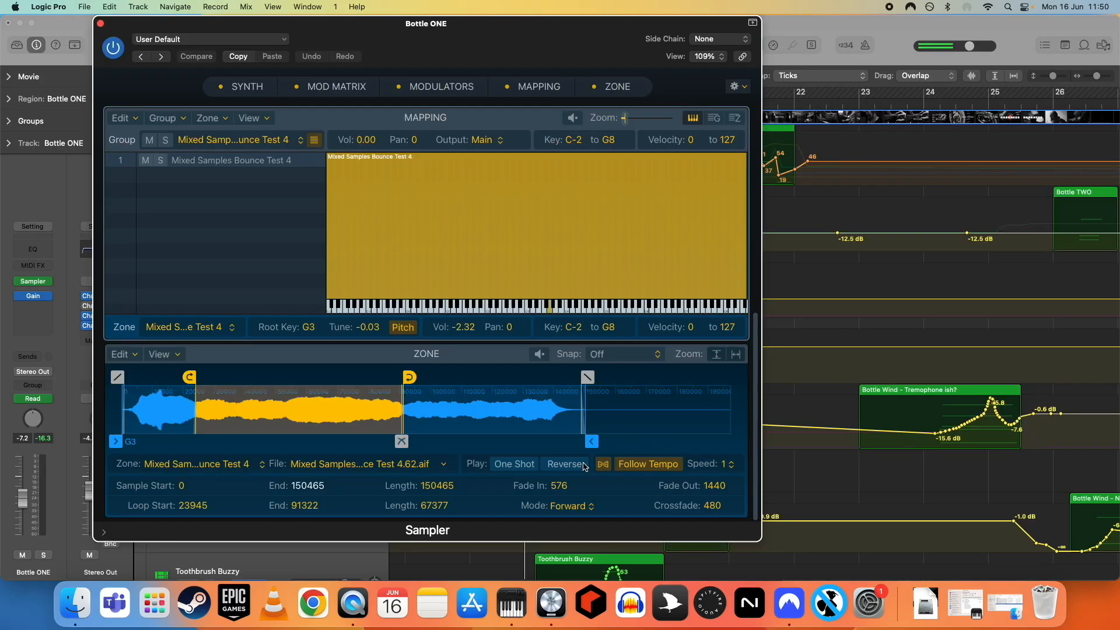
- Toggle Follow Tempo in the Bottle ONE Sampler zone and enable it for the Bottle Wind - Tremophone ish? zone
{"action": "left_click", "coordinate": [603, 464]}
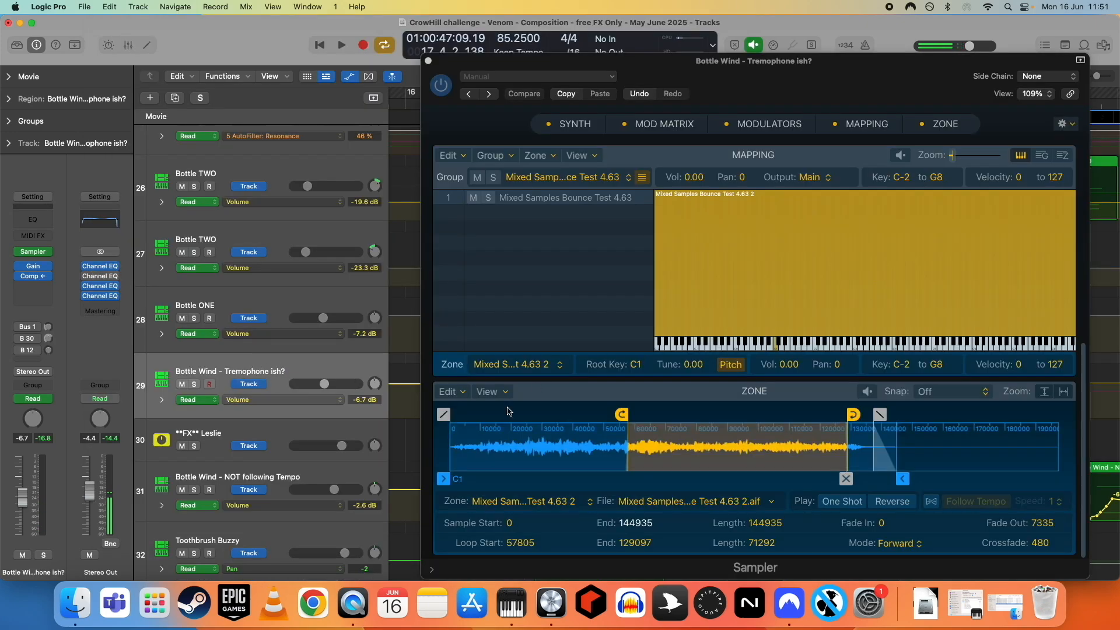
{"action": "left_click", "coordinate": [931, 502]}
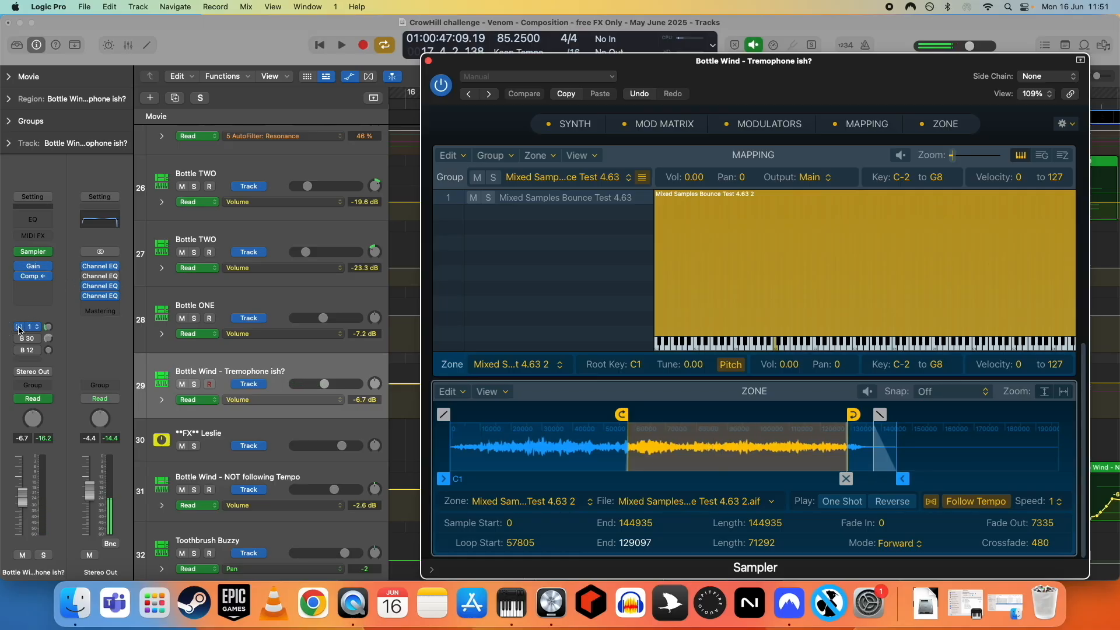
- Inspect the Bottle Wind - Tremophone ish? track's sends and close its Sampler window
{"action": "left_click", "coordinate": [20, 350]}
{"action": "left_click", "coordinate": [20, 339]}
{"action": "left_click", "coordinate": [75, 361]}
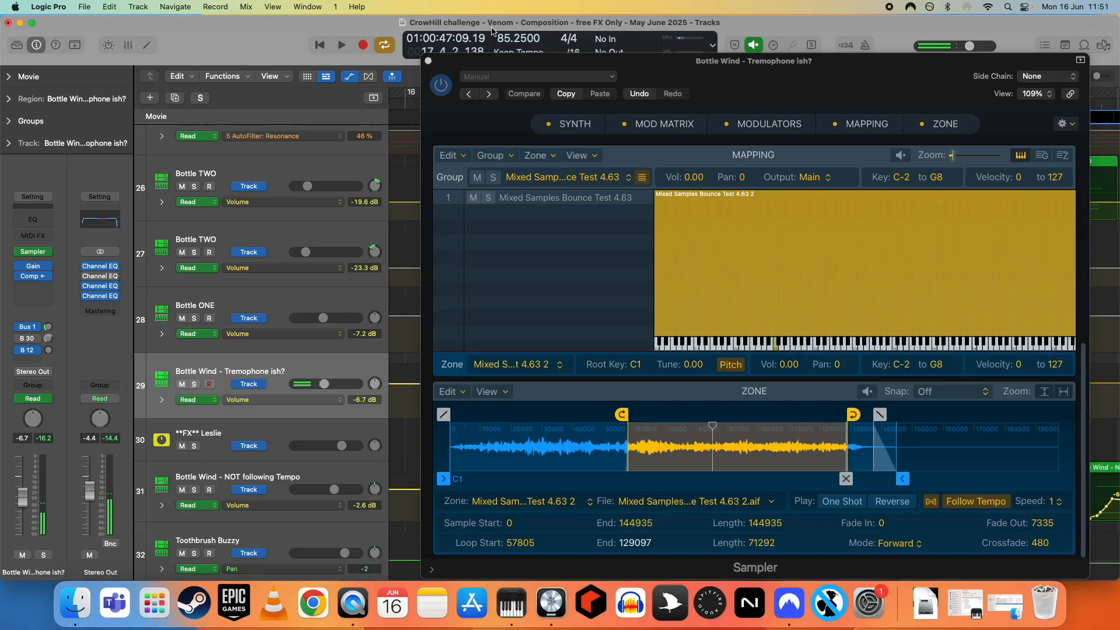
{"action": "left_click", "coordinate": [427, 60]}
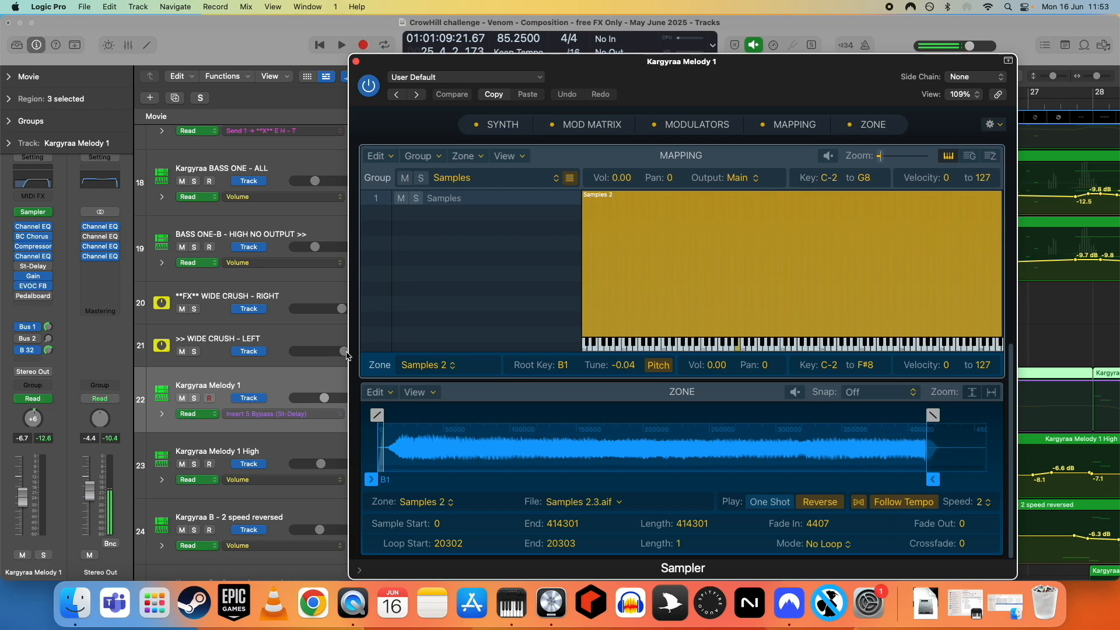
- Move the Kargyraa Melody 1 Sampler window aside and go through the track's insert plugins
{"action": "left_click_drag", "start_coordinate": [447, 55], "coordinate": [613, 19]}
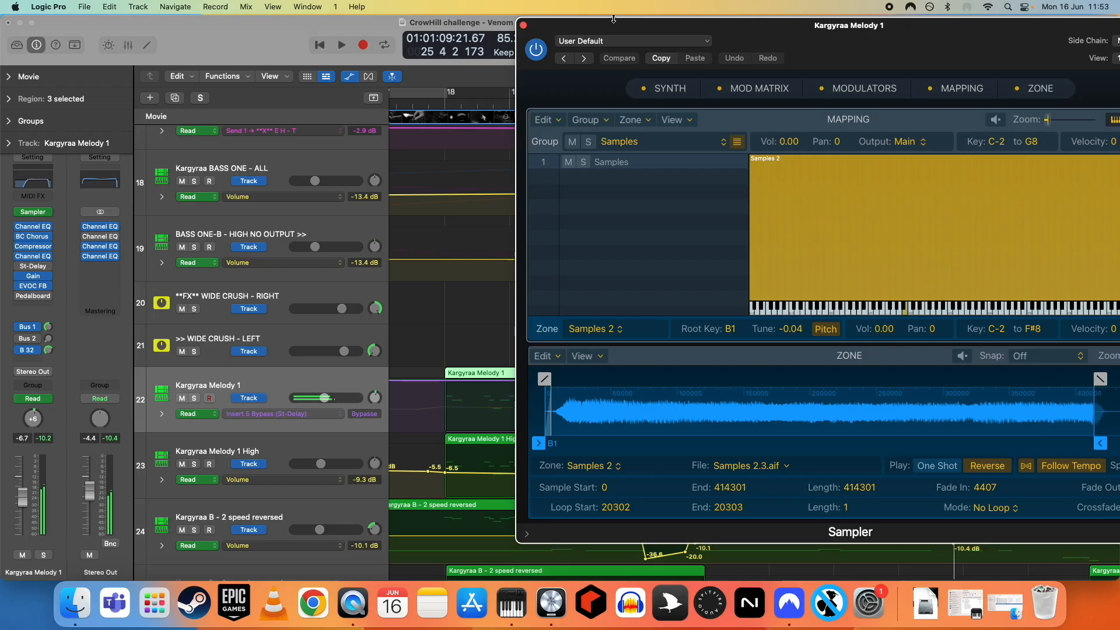
{"action": "left_click", "coordinate": [17, 227]}
{"action": "left_click", "coordinate": [17, 236]}
{"action": "left_click", "coordinate": [19, 246]}
{"action": "left_click", "coordinate": [19, 255]}
{"action": "left_click", "coordinate": [20, 275]}
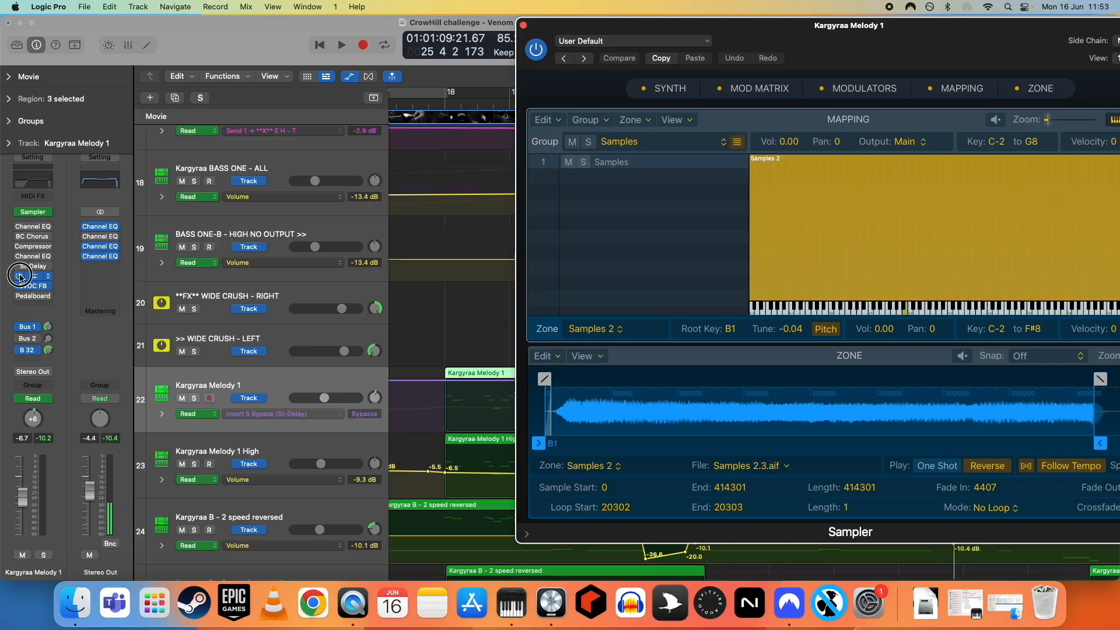
{"action": "left_click", "coordinate": [18, 287]}
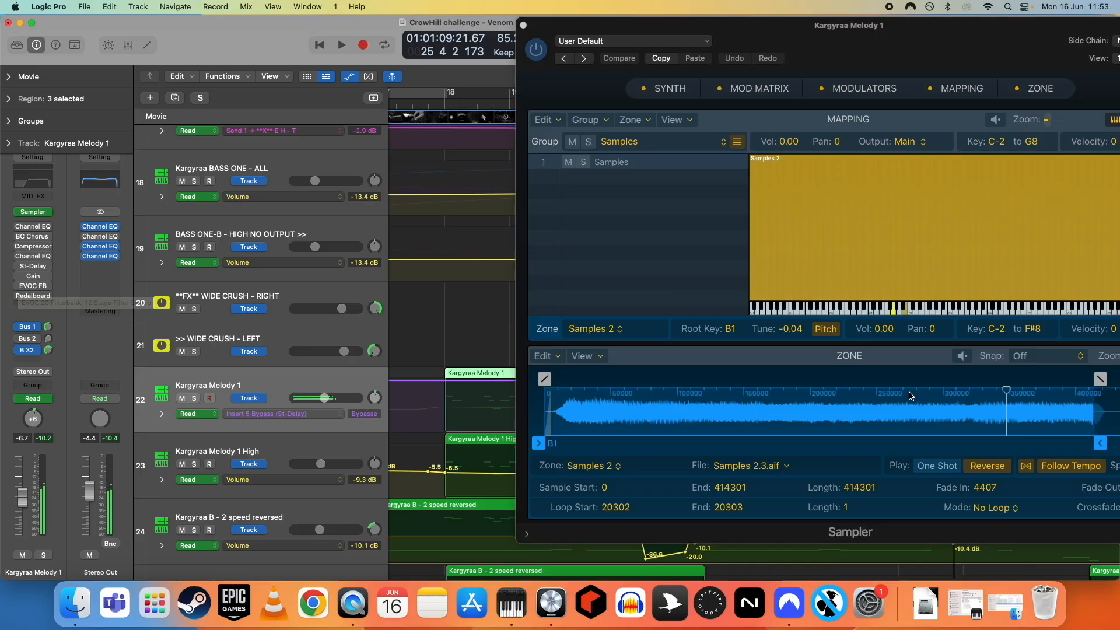
- Toggle Reverse and Follow Tempo off and back on in the Kargyraa Melody 1 Sampler zone
{"action": "left_click", "coordinate": [988, 466]}
{"action": "left_click", "coordinate": [1026, 467]}
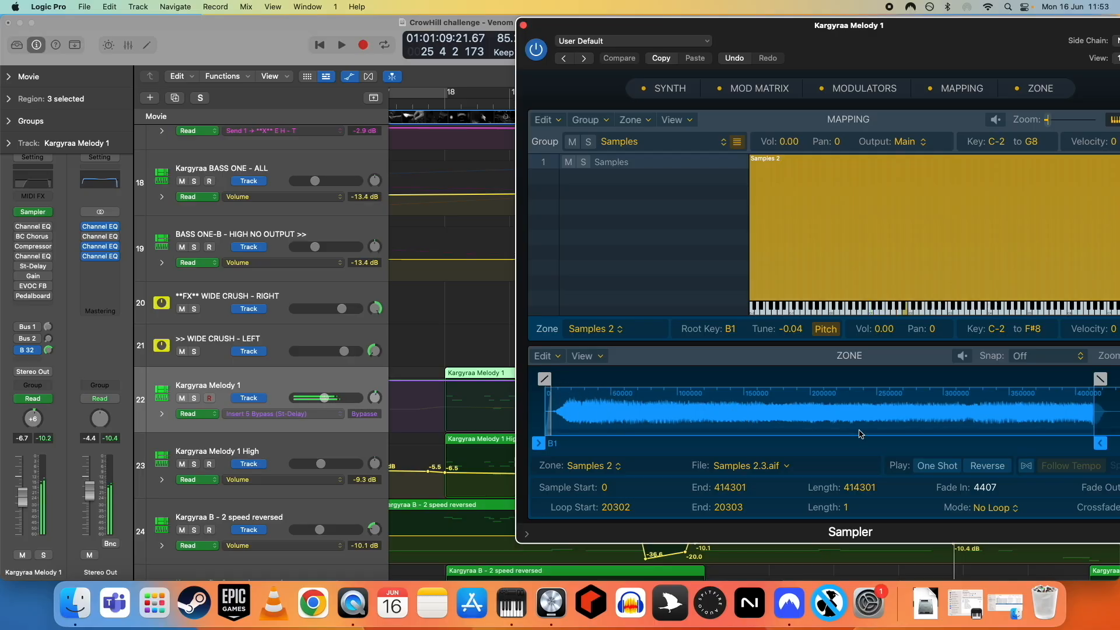
{"action": "left_click", "coordinate": [994, 467]}
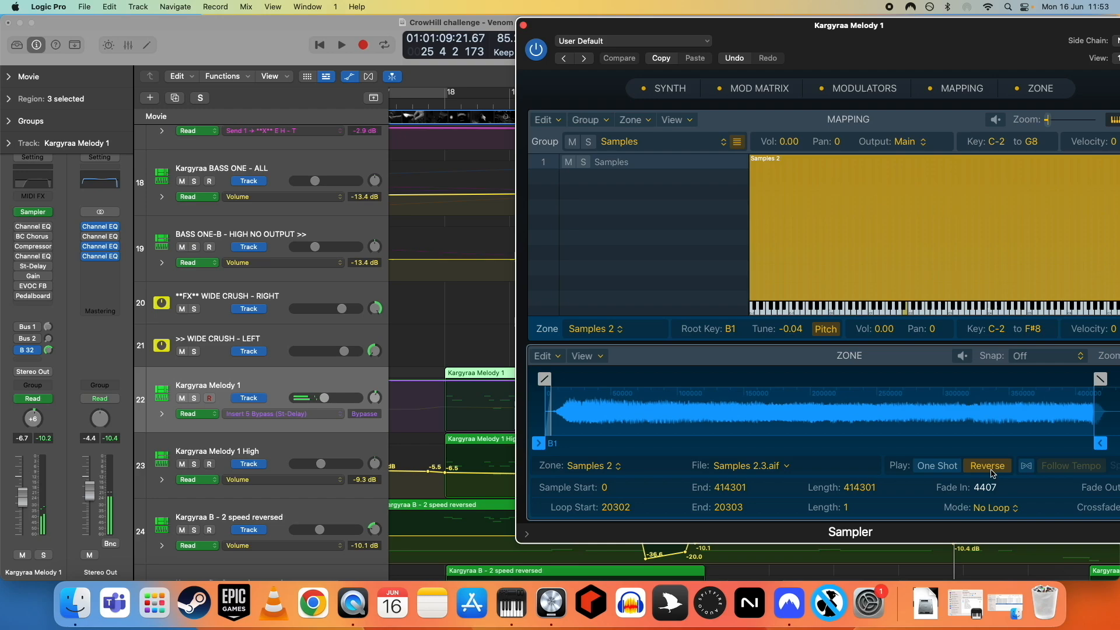
{"action": "left_click", "coordinate": [1071, 466]}
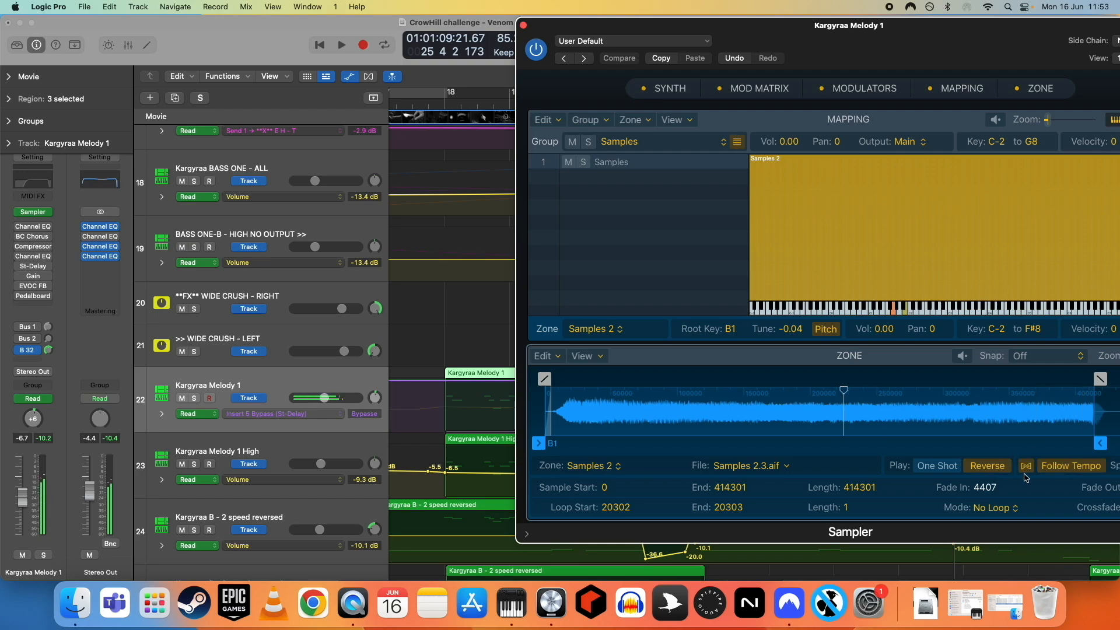
- Close the Sampler and open the channel of Kargyraa Melody 1's Bus 1 reverb send
{"action": "left_click_drag", "start_coordinate": [866, 53], "coordinate": [597, 52]}
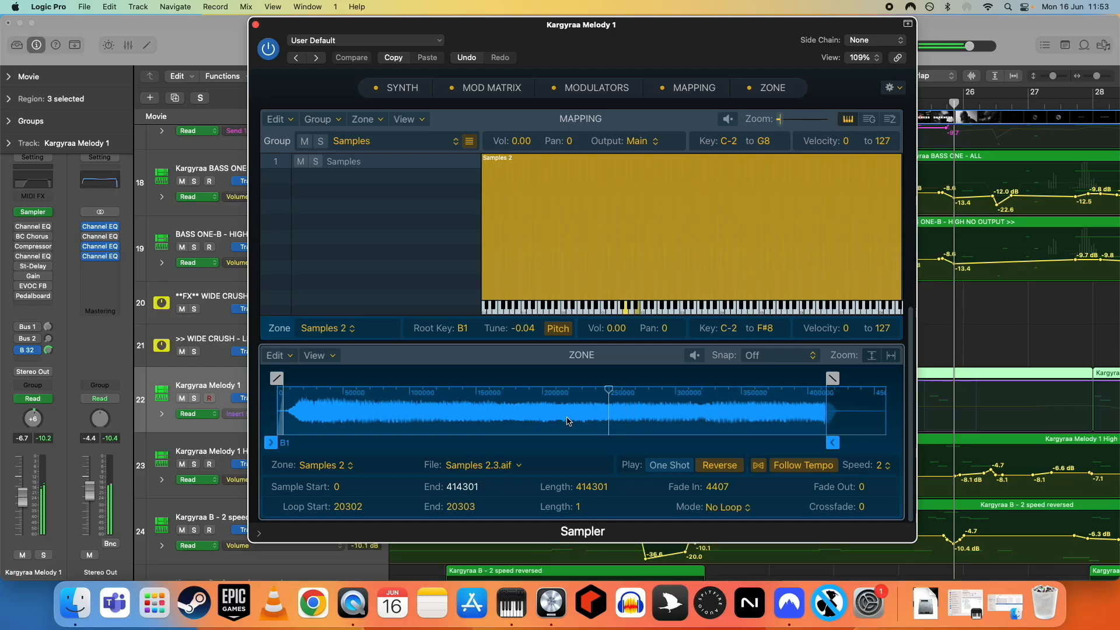
{"action": "left_click", "coordinate": [256, 25]}
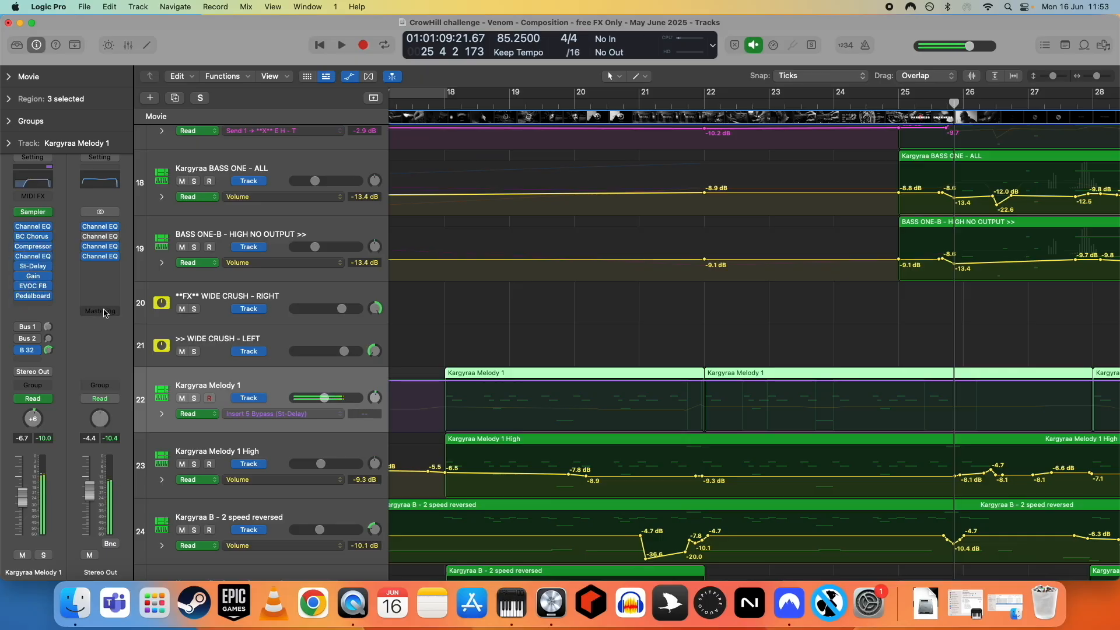
{"action": "left_click", "coordinate": [19, 298]}
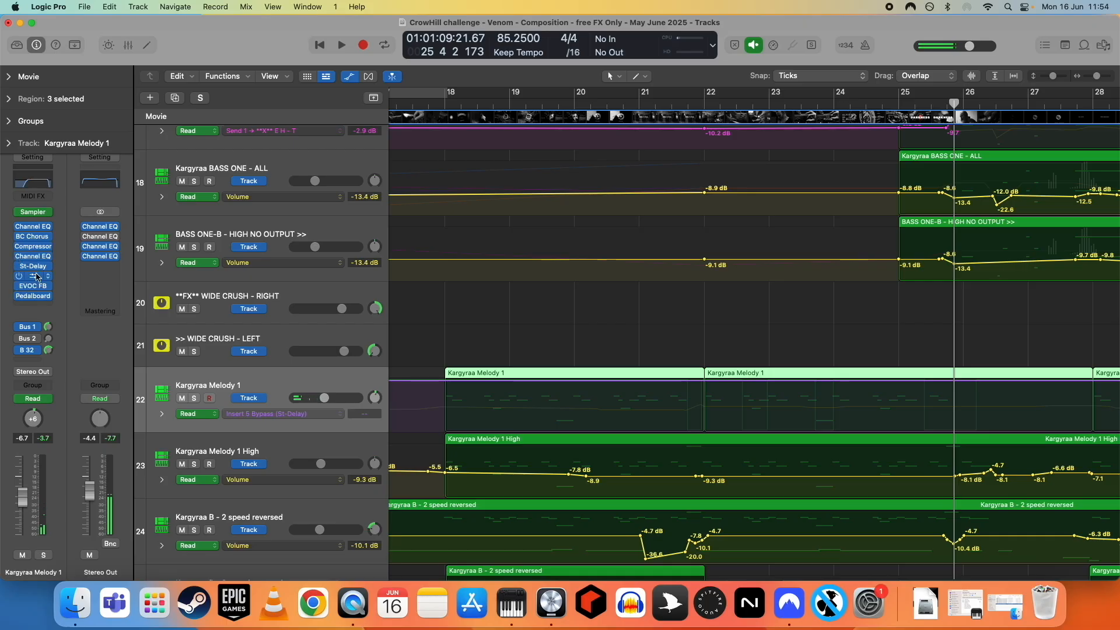
{"action": "left_click", "coordinate": [49, 328]}
{"action": "key", "text": "z"}
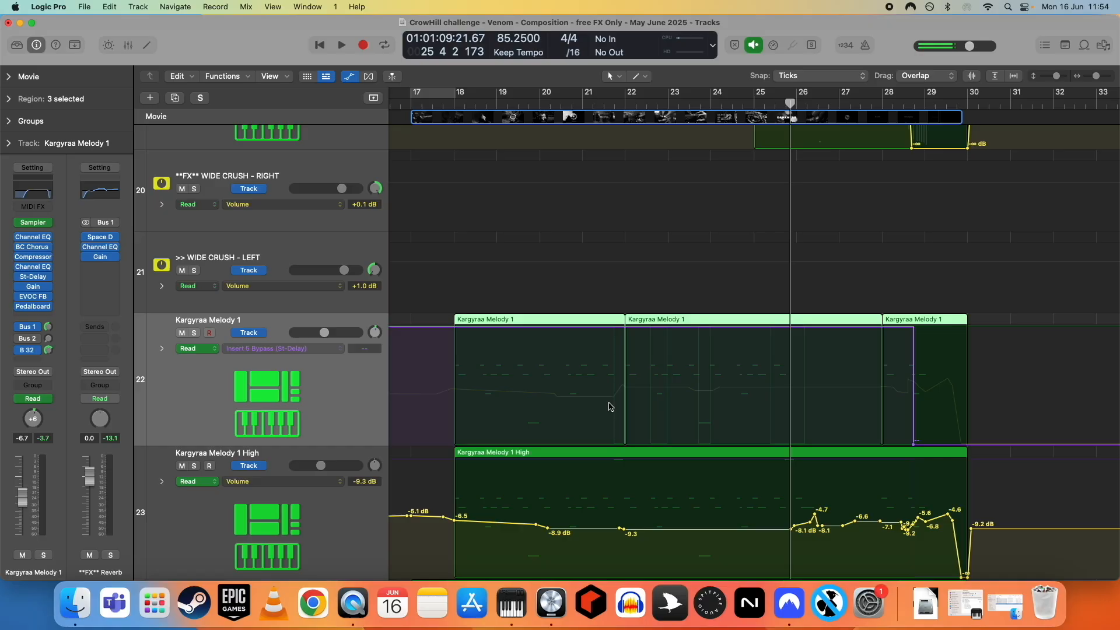
- Show the Kargyraa Melody 1 track's Insert 7 Bypass (EVOC FB) automation
{"action": "scroll", "coordinate": [622, 406], "scroll_direction": "right", "scroll_amount": 1}
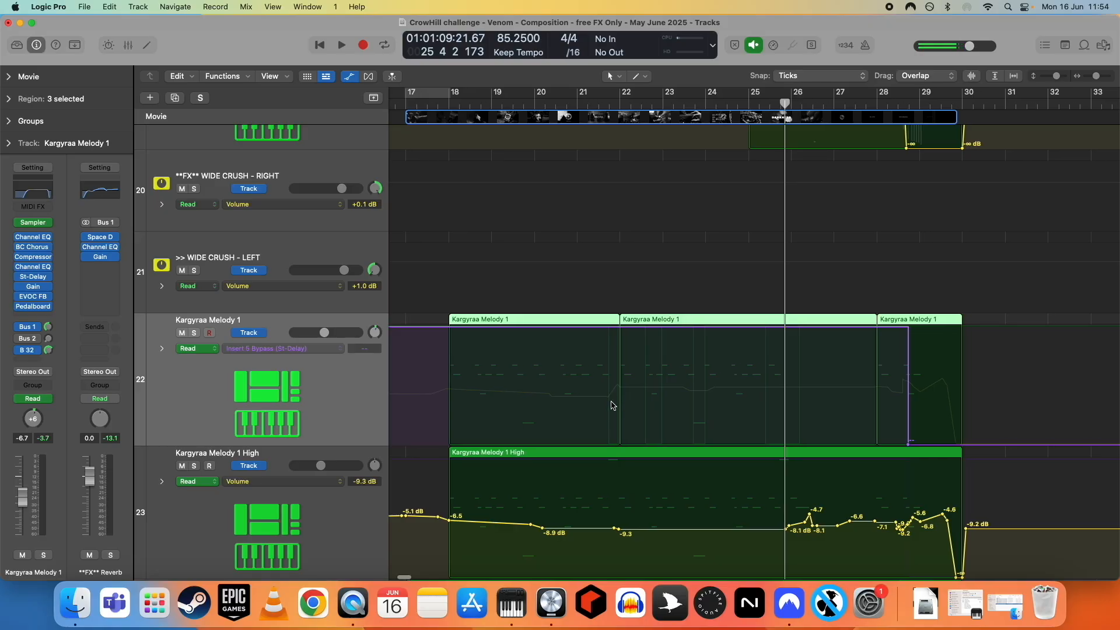
{"action": "scroll", "coordinate": [612, 406], "scroll_direction": "left", "scroll_amount": 3}
{"action": "left_click", "coordinate": [458, 105]}
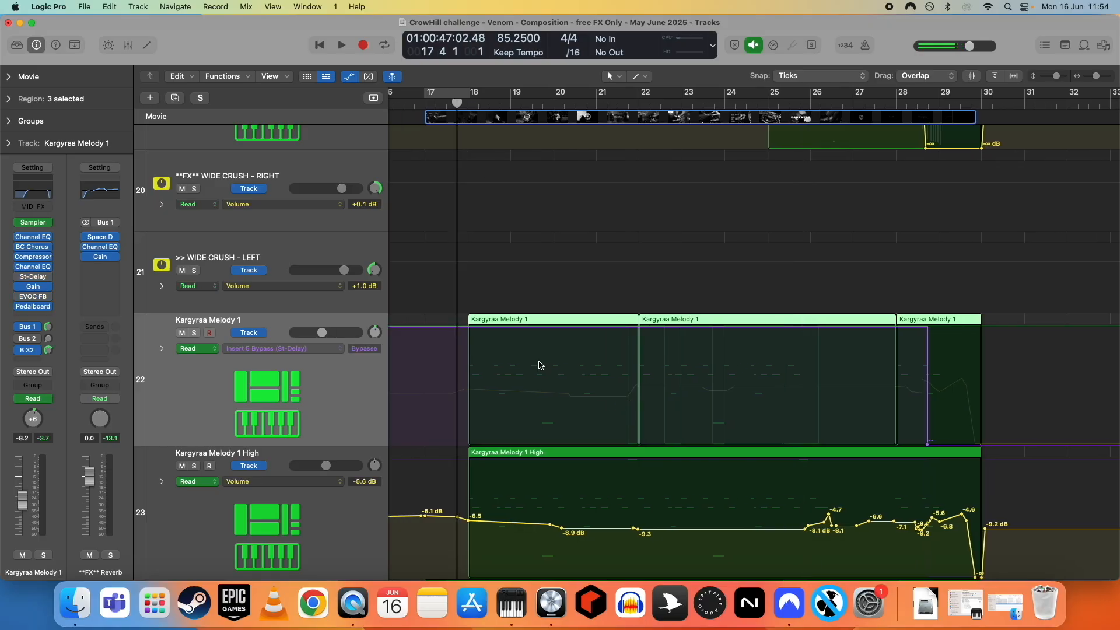
{"action": "scroll", "coordinate": [565, 404], "scroll_direction": "right", "scroll_amount": 4}
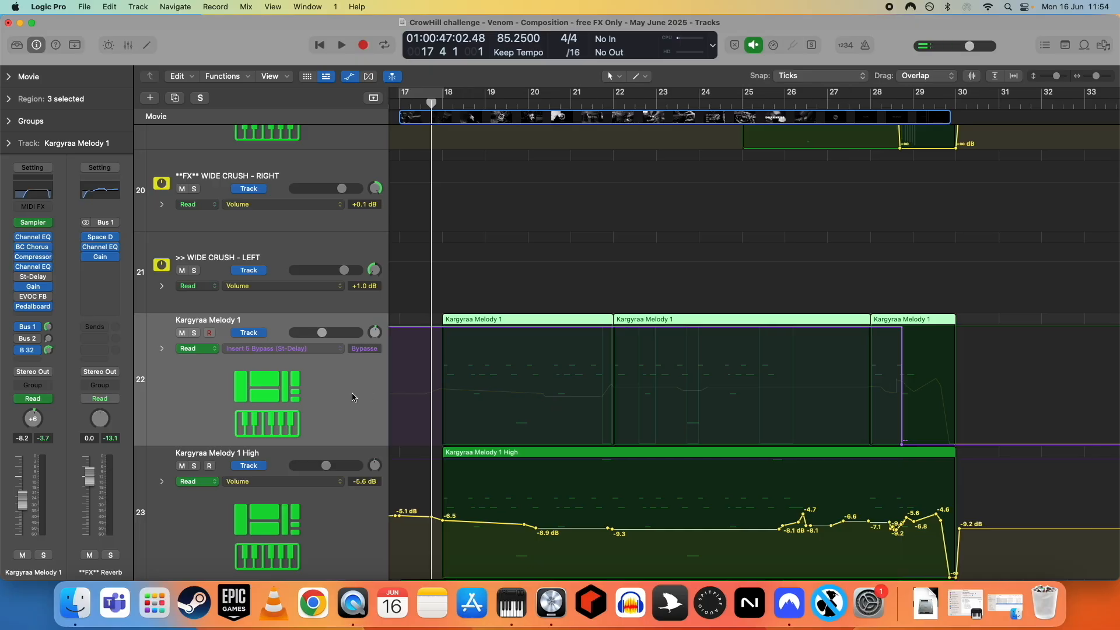
{"action": "mouse_move", "coordinate": [42, 288]}
{"action": "left_click", "coordinate": [283, 348]}
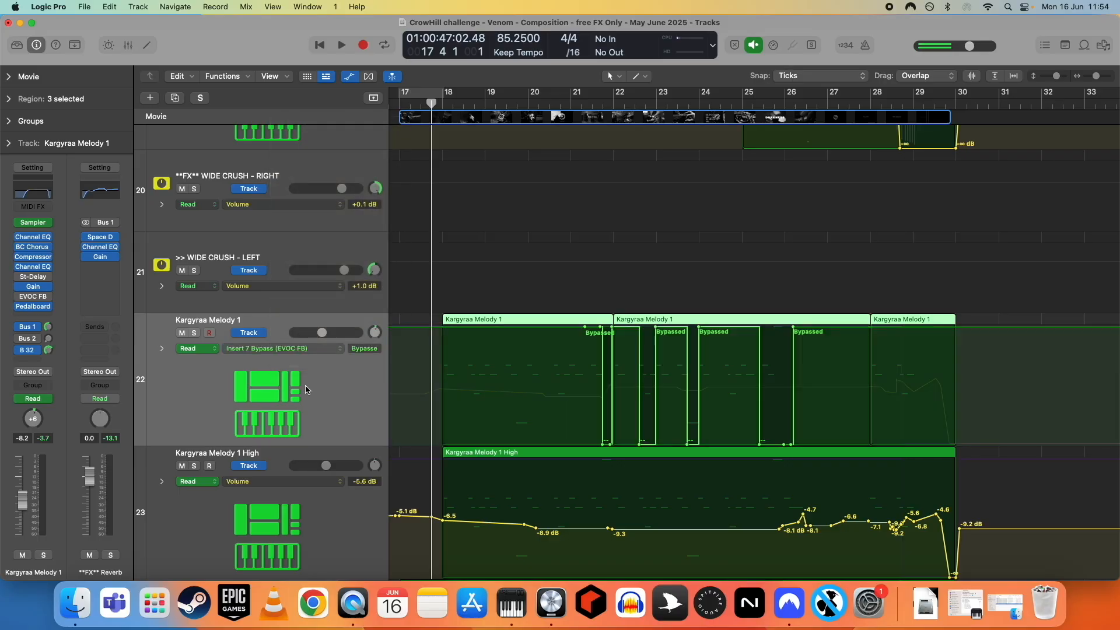
- Open the EVOC FB plugin and set a cycle range from about bar 21 to bar 23
{"action": "scroll", "coordinate": [671, 388], "scroll_direction": "right", "scroll_amount": 1}
{"action": "key", "text": "super+Right"}
{"action": "key", "text": "super+Right"}
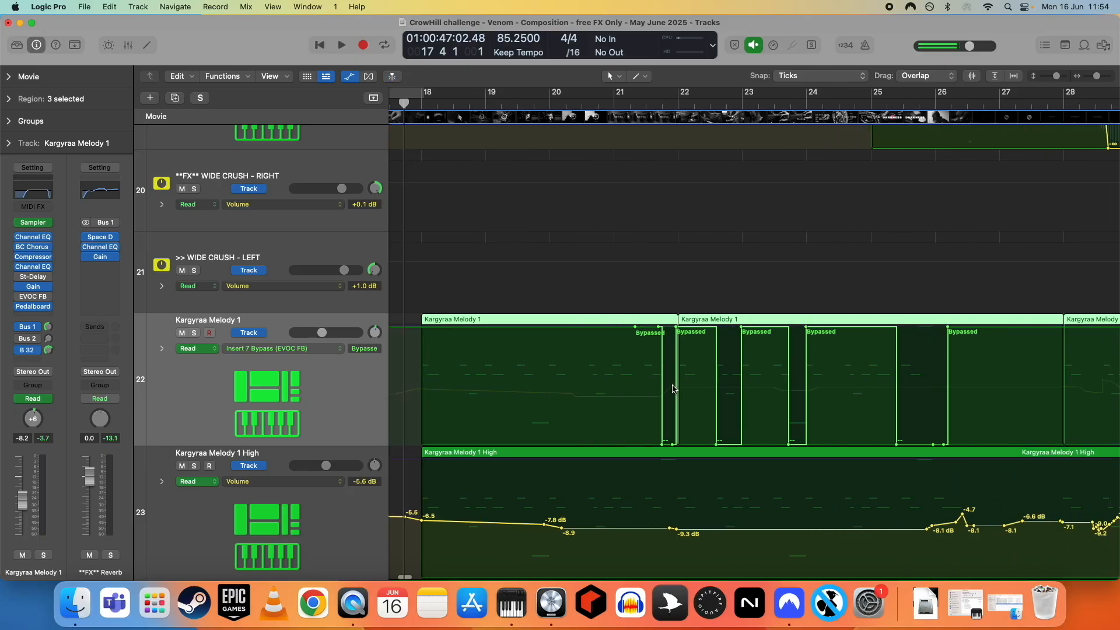
{"action": "scroll", "coordinate": [675, 388], "scroll_direction": "right", "scroll_amount": 5}
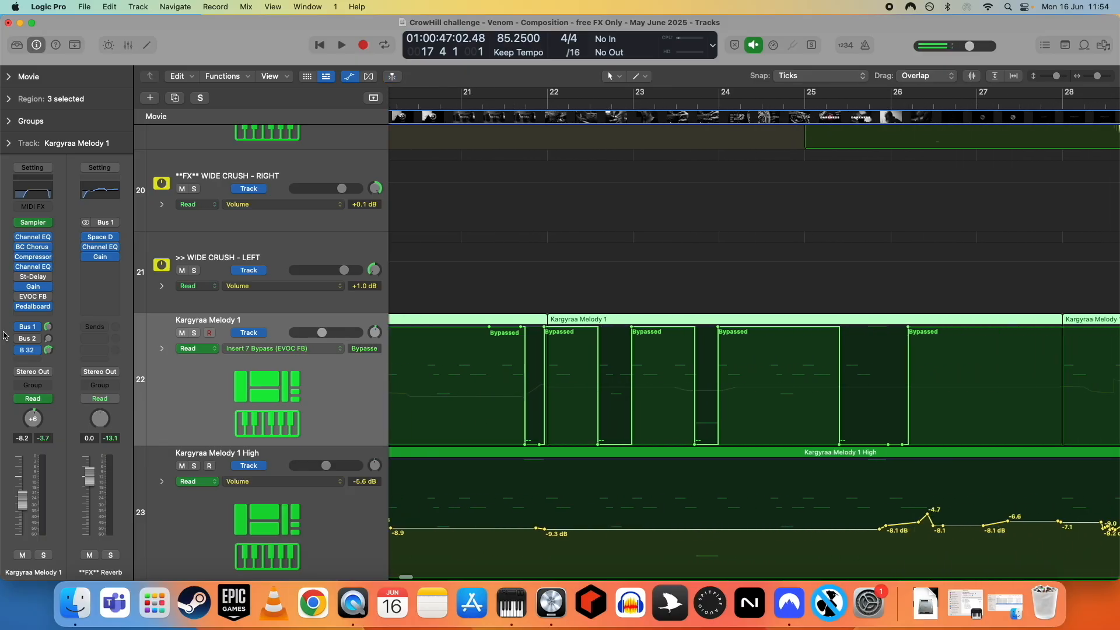
{"action": "left_click", "coordinate": [34, 300]}
{"action": "left_click_drag", "start_coordinate": [388, 161], "coordinate": [885, 159]}
{"action": "left_click_drag", "start_coordinate": [489, 96], "coordinate": [642, 93]}
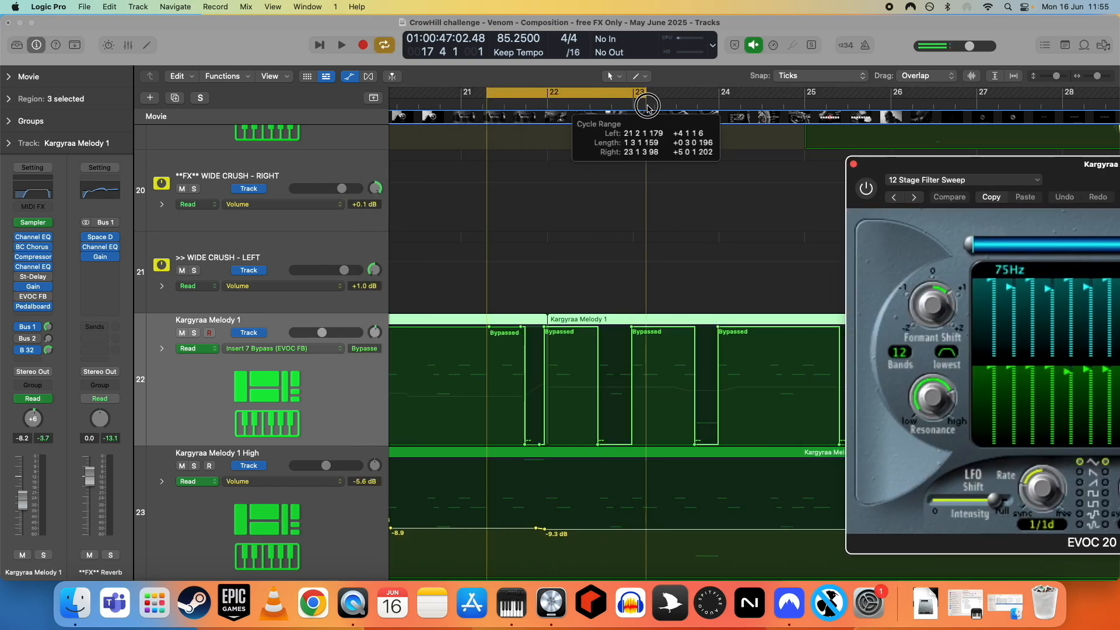
- Solo Kargyraa Melody 1, play the cycle range, then stop and unsolo it
{"action": "left_click", "coordinate": [194, 335]}
{"action": "key", "text": "space"}
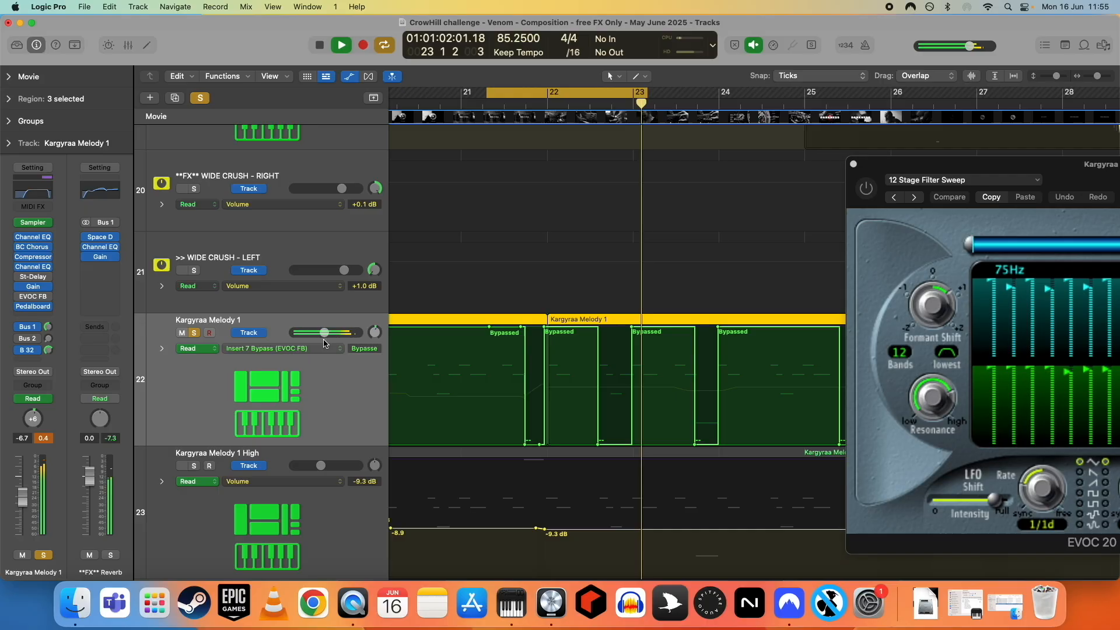
{"action": "left_click", "coordinate": [196, 335]}
{"action": "key", "text": "space"}
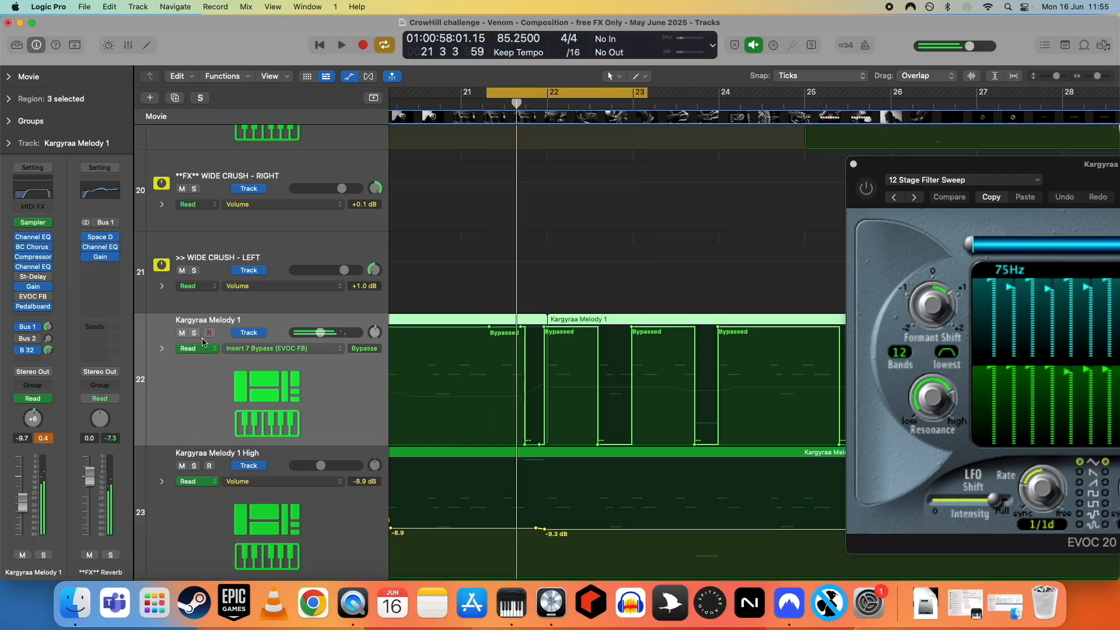
- Close the EVOC plugin window and turn off cycle playback
{"action": "left_click", "coordinate": [853, 164]}
{"action": "key", "text": "c"}
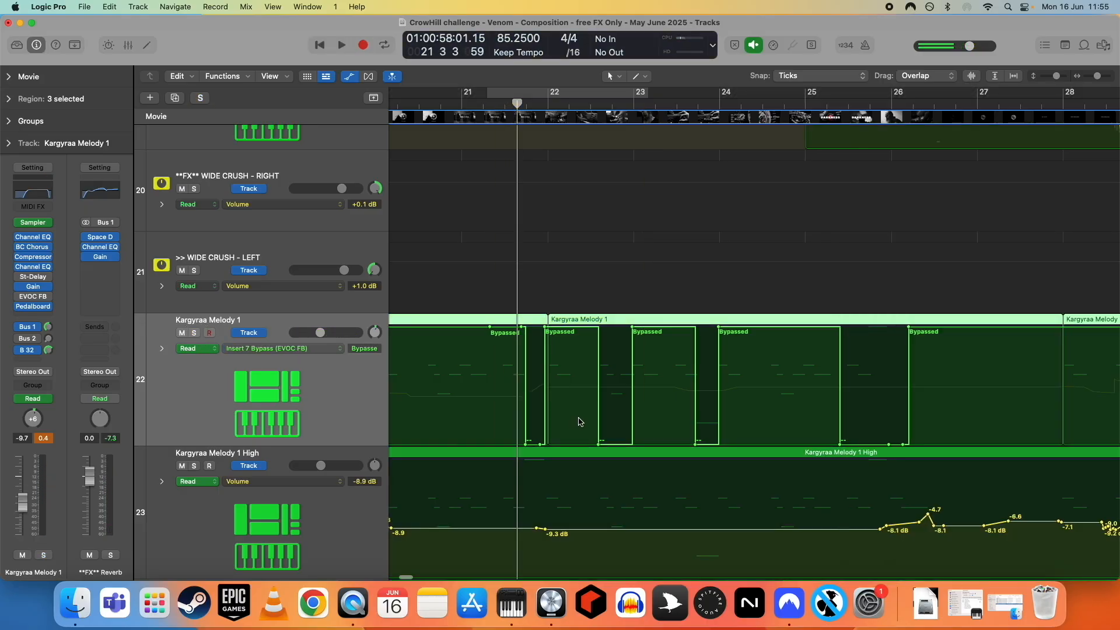
{"action": "scroll", "coordinate": [581, 421], "scroll_direction": "down", "scroll_amount": 6}
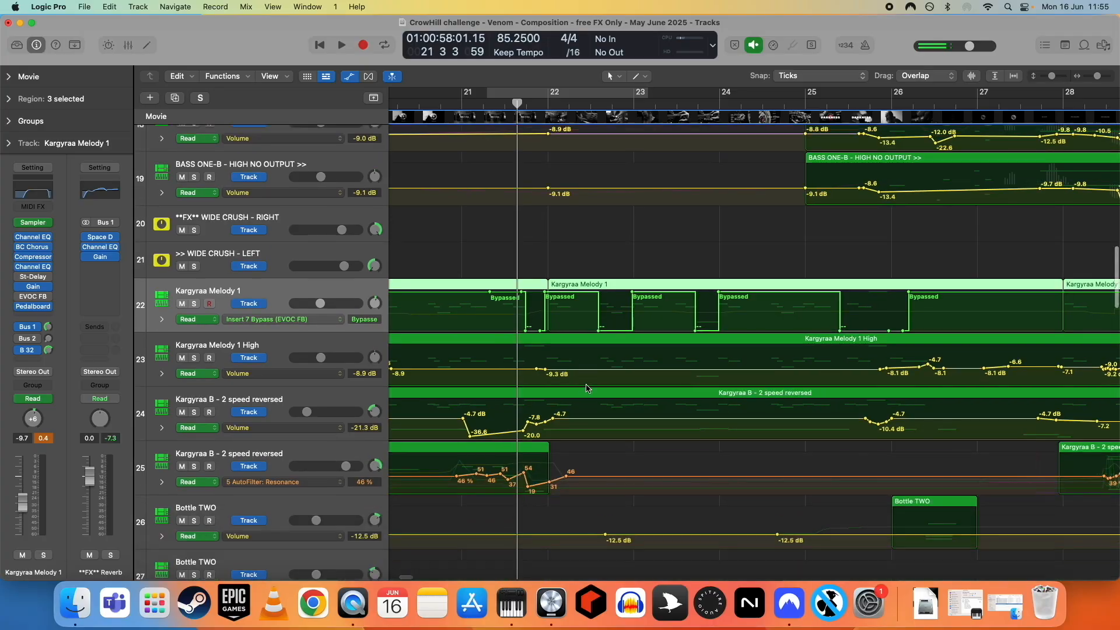
{"action": "scroll", "coordinate": [590, 400], "scroll_direction": "down", "scroll_amount": 2}
{"action": "scroll", "coordinate": [593, 403], "scroll_direction": "down", "scroll_amount": 2}
{"action": "scroll", "coordinate": [608, 402], "scroll_direction": "left", "scroll_amount": 3}
{"action": "scroll", "coordinate": [608, 402], "scroll_direction": "left", "scroll_amount": 3}
{"action": "scroll", "coordinate": [670, 408], "scroll_direction": "right", "scroll_amount": 2}
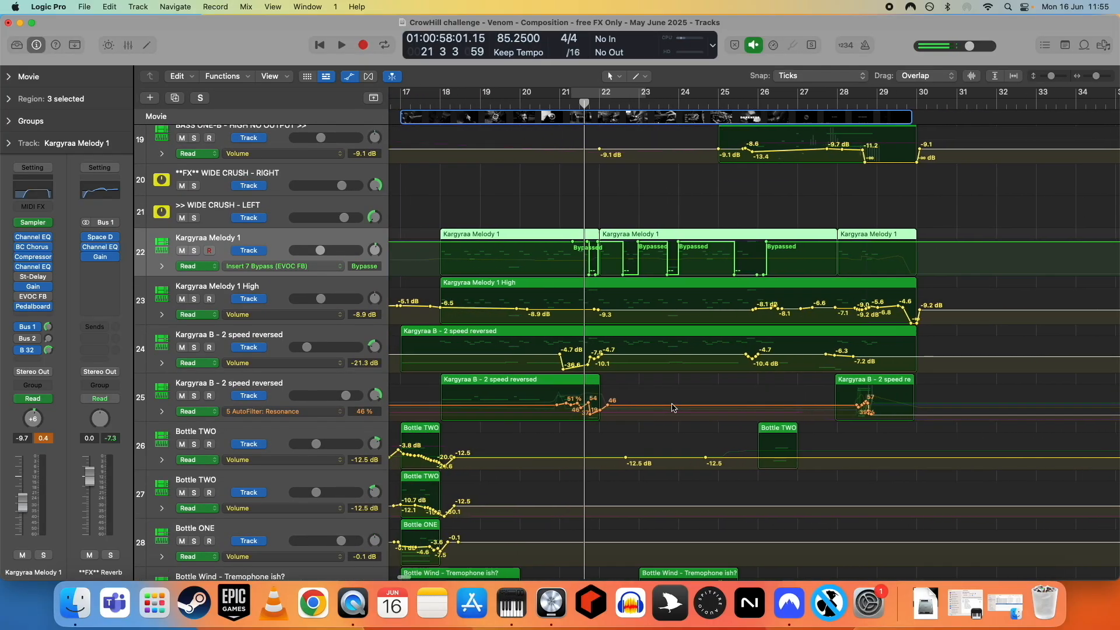
{"action": "scroll", "coordinate": [647, 415], "scroll_direction": "up", "scroll_amount": 2}
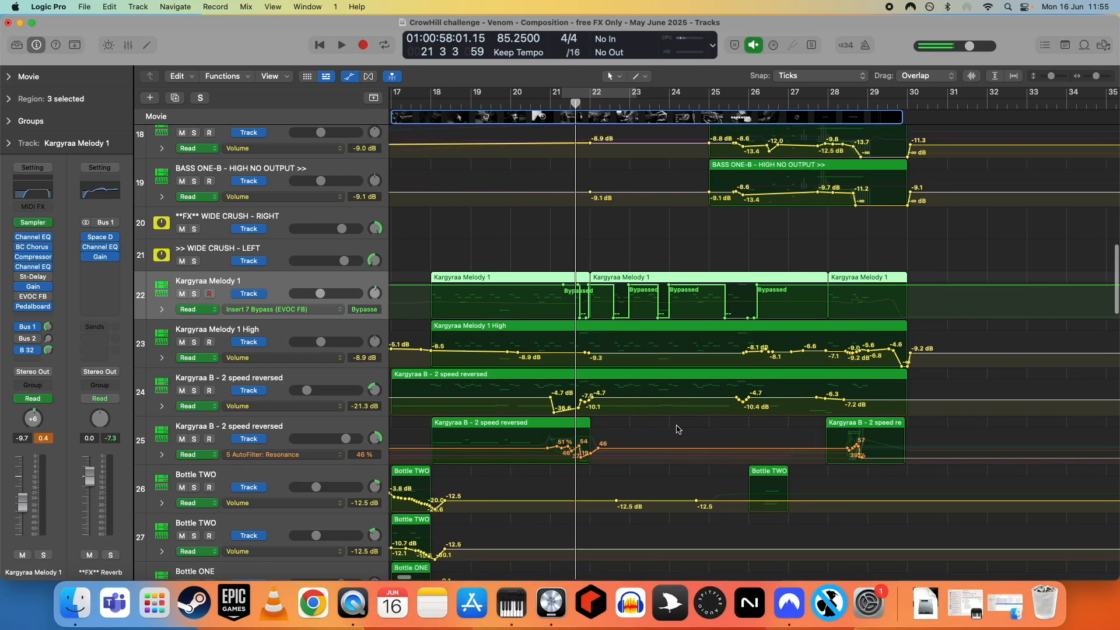
{"action": "scroll", "coordinate": [658, 429], "scroll_direction": "right", "scroll_amount": 1}
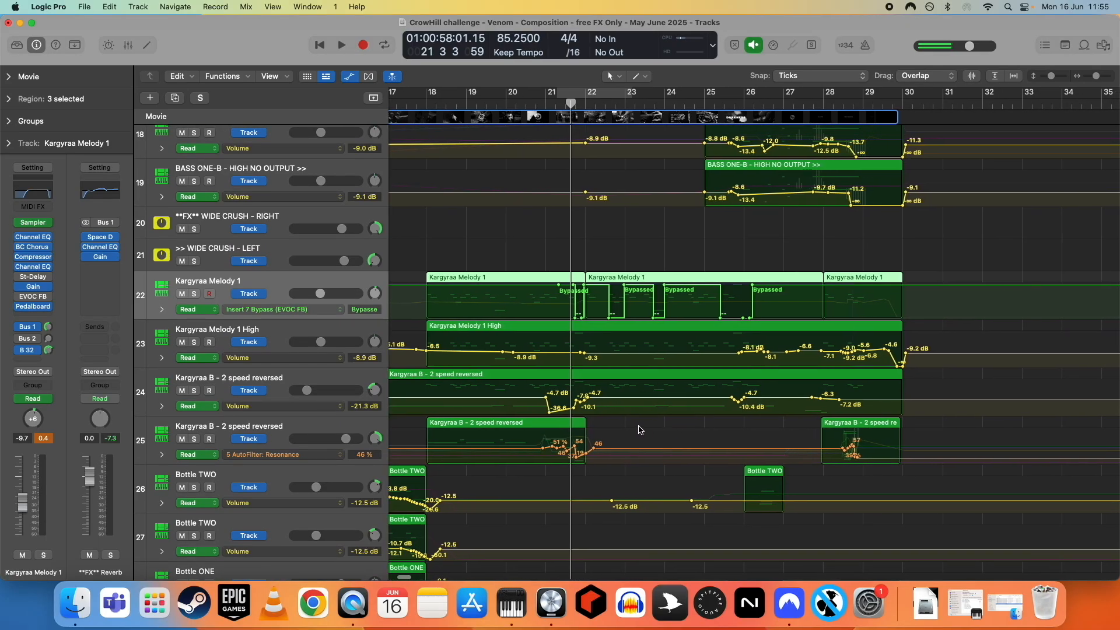
- Select the Kargyraa B - 2 speed reversed track and open and close its Phat FX plugin
{"action": "left_click", "coordinate": [199, 343]}
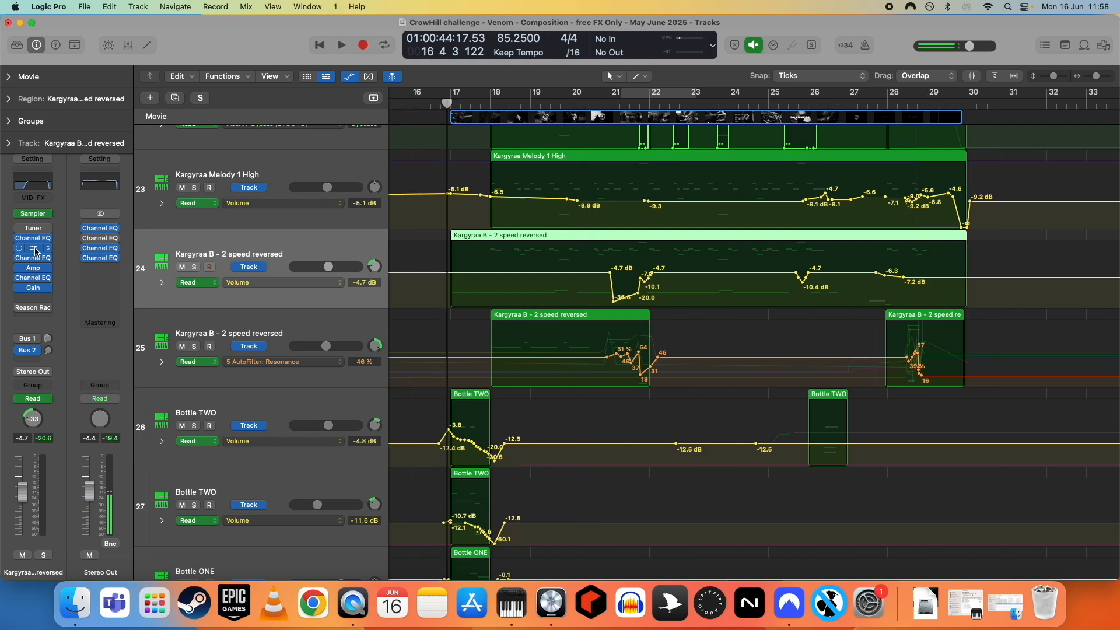
{"action": "left_click", "coordinate": [33, 252]}
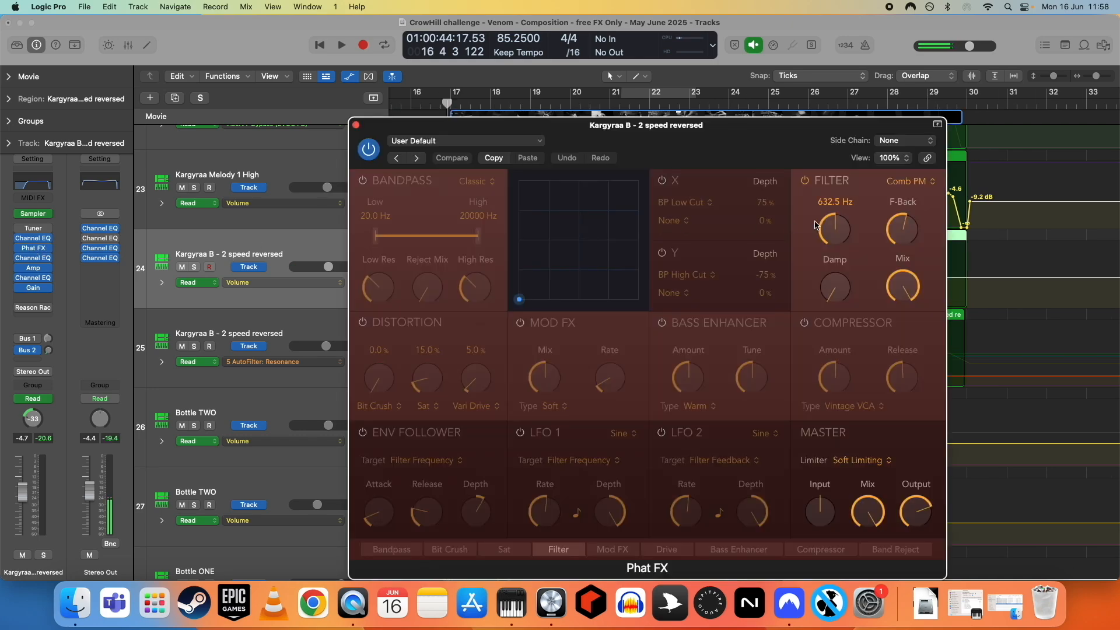
{"action": "left_click", "coordinate": [357, 125]}
- Solo and play the Kargyraa B - 2 speed reversed track, opening and closing its Amp Designer plugin
{"action": "scroll", "coordinate": [559, 304], "scroll_direction": "right", "scroll_amount": 2}
{"action": "scroll", "coordinate": [525, 300], "scroll_direction": "up", "scroll_amount": 2}
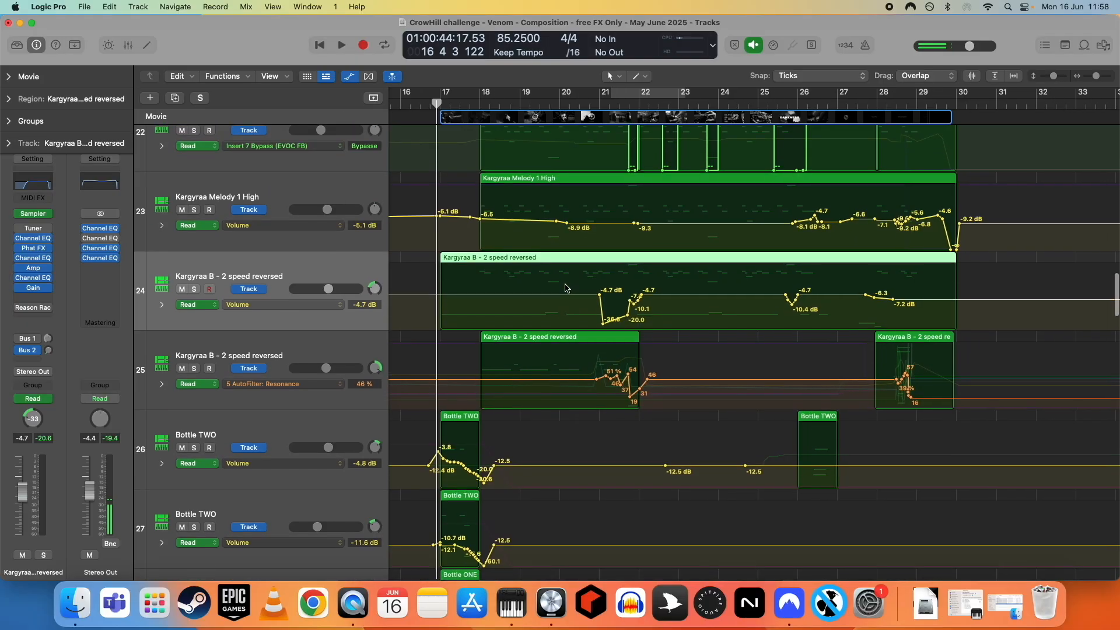
{"action": "left_click", "coordinate": [194, 292]}
{"action": "key", "text": "space"}
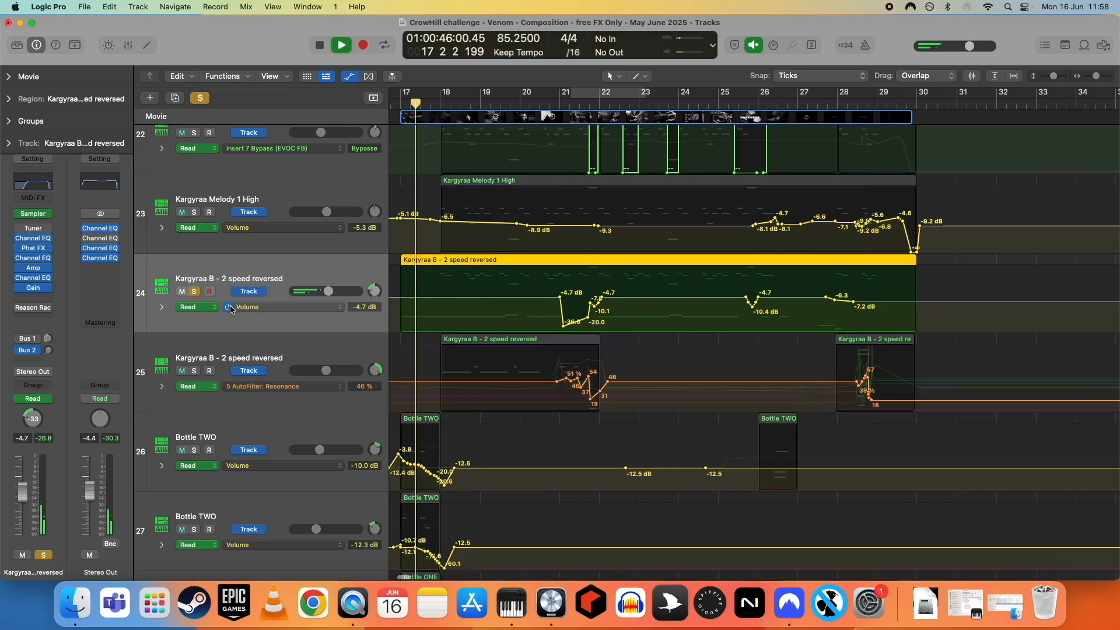
{"action": "left_click", "coordinate": [34, 268]}
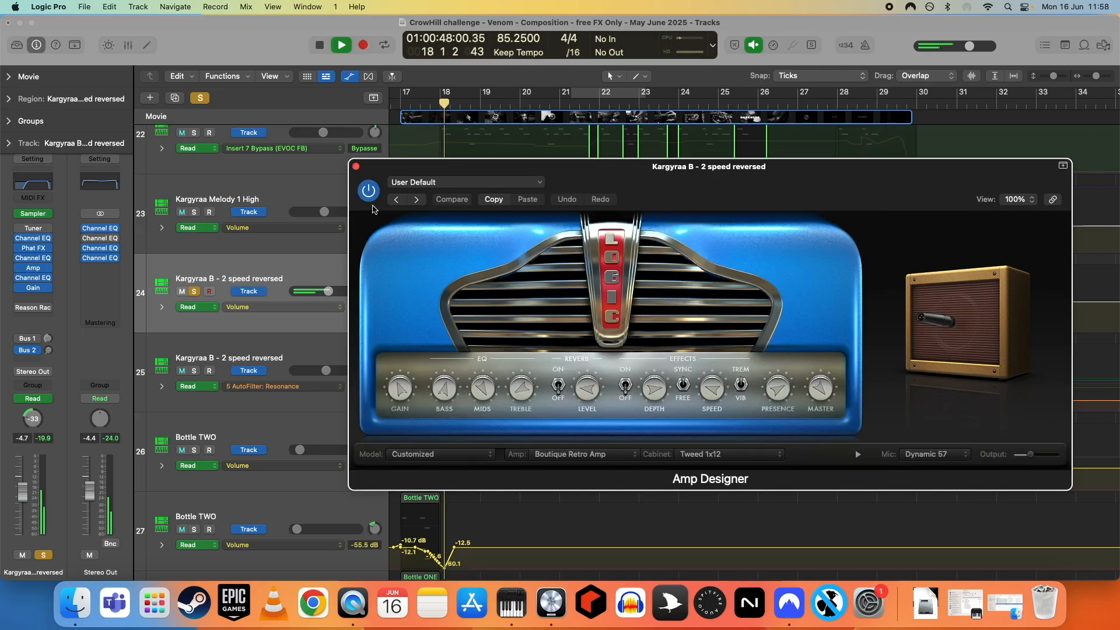
{"action": "left_click", "coordinate": [356, 167]}
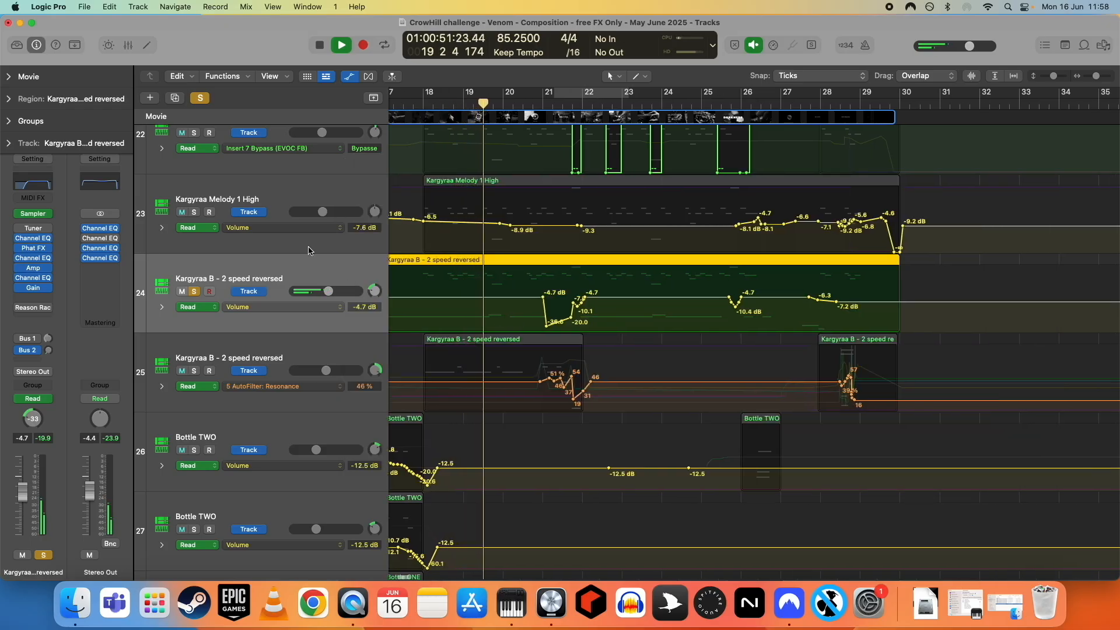
- Solo Kargyraa Melody 1 High and Kargyraa Melody 1 as well, stop playback and unsolo all tracks
{"action": "left_click", "coordinate": [194, 212]}
{"action": "scroll", "coordinate": [249, 224], "scroll_direction": "up", "scroll_amount": 2}
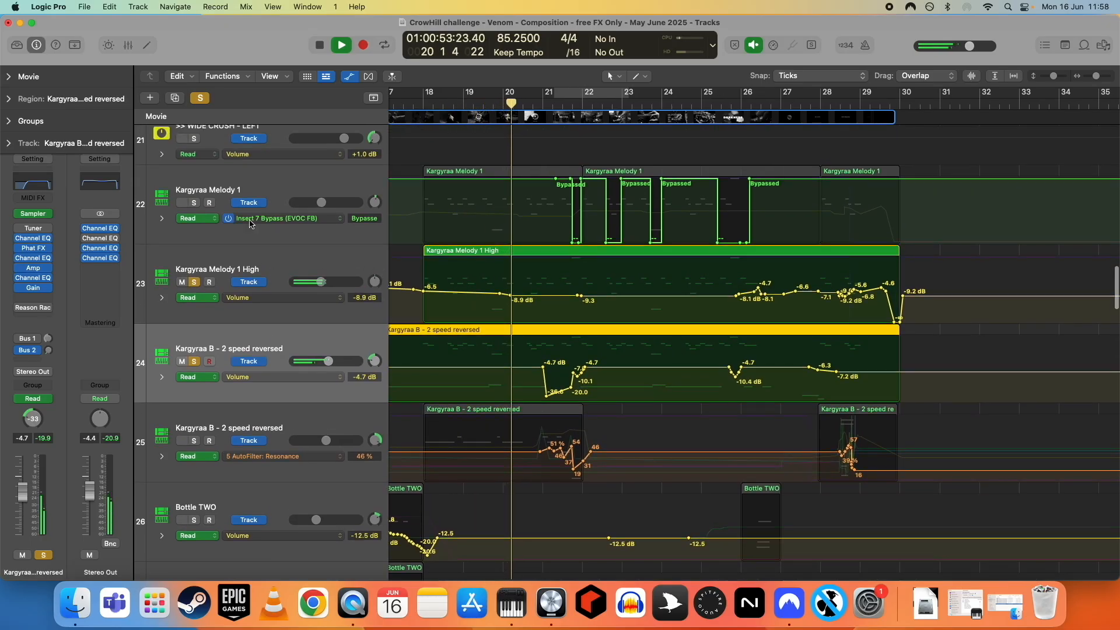
{"action": "left_click", "coordinate": [193, 203]}
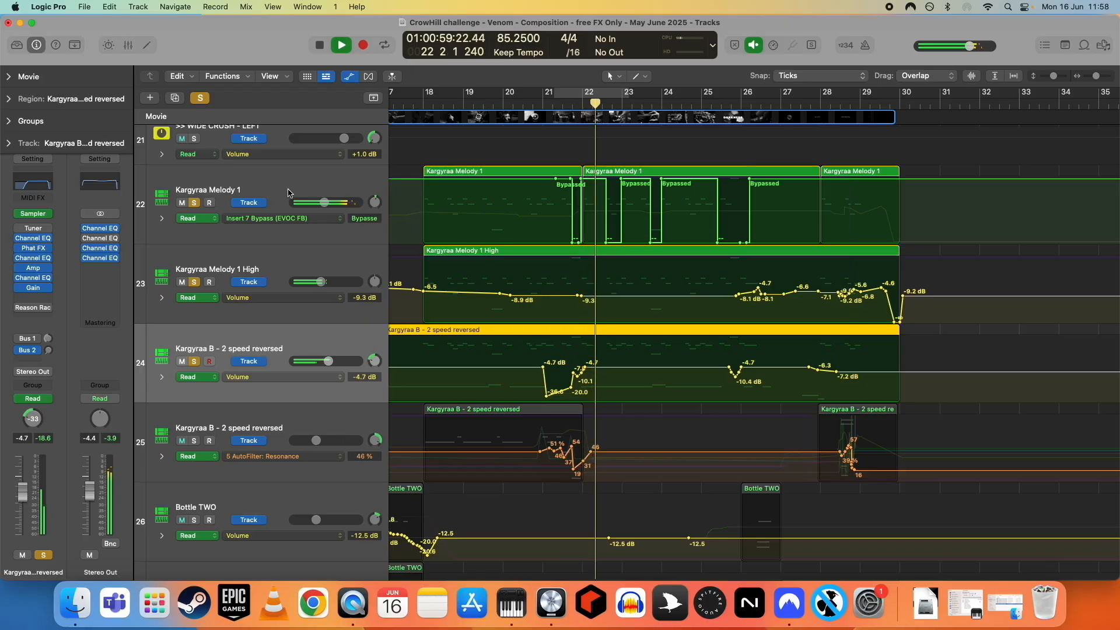
{"action": "key", "text": "space"}
{"action": "left_click", "coordinate": [200, 99]}
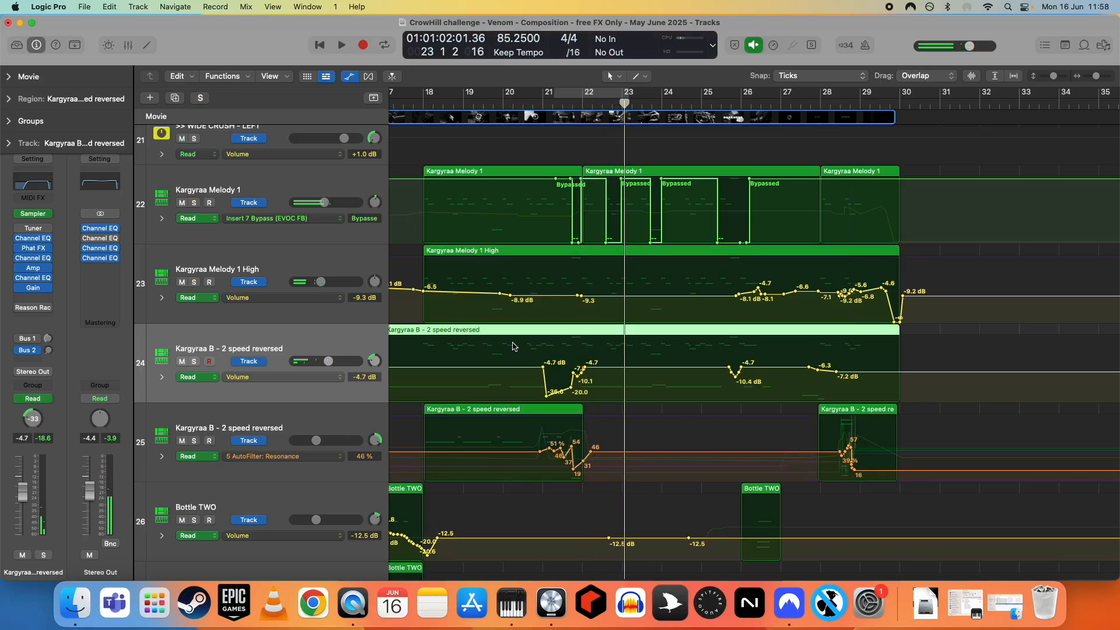
- Scroll through the track list to examine the bottle, toothbrush, Kargyraa and percussion tracks
{"action": "scroll", "coordinate": [602, 380], "scroll_direction": "down", "scroll_amount": 5}
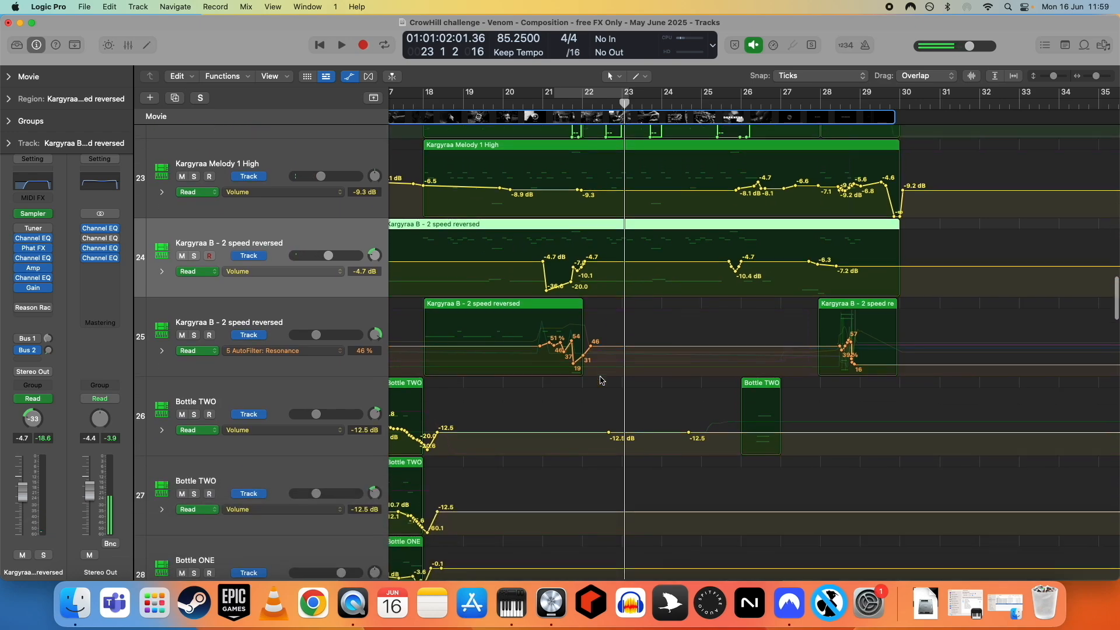
{"action": "scroll", "coordinate": [502, 376], "scroll_direction": "down", "scroll_amount": 10}
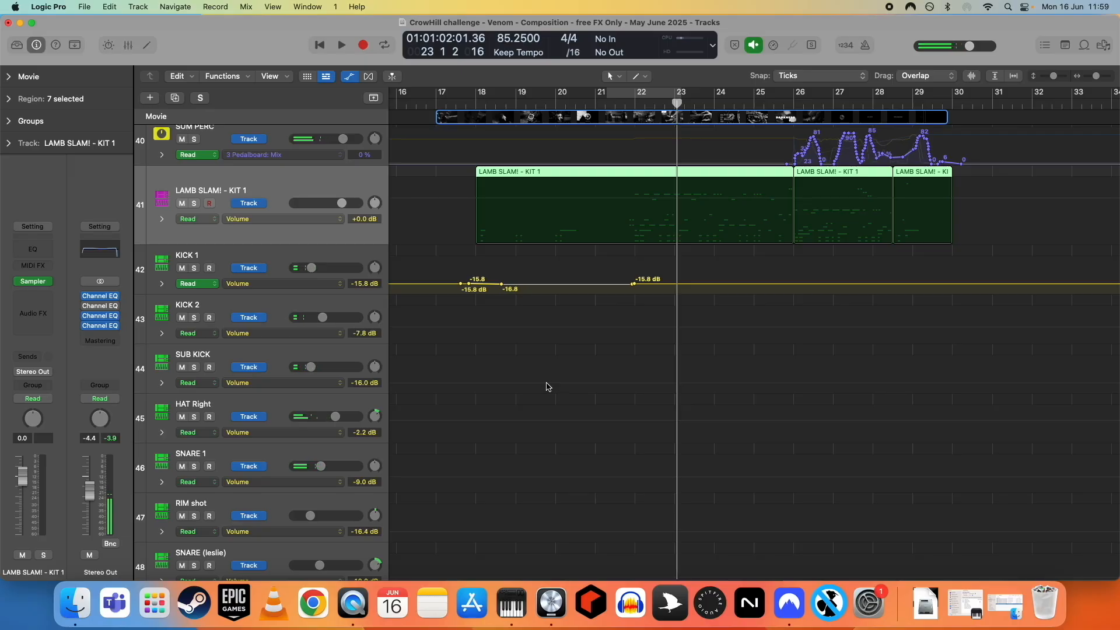
{"action": "scroll", "coordinate": [551, 381], "scroll_direction": "up", "scroll_amount": 10}
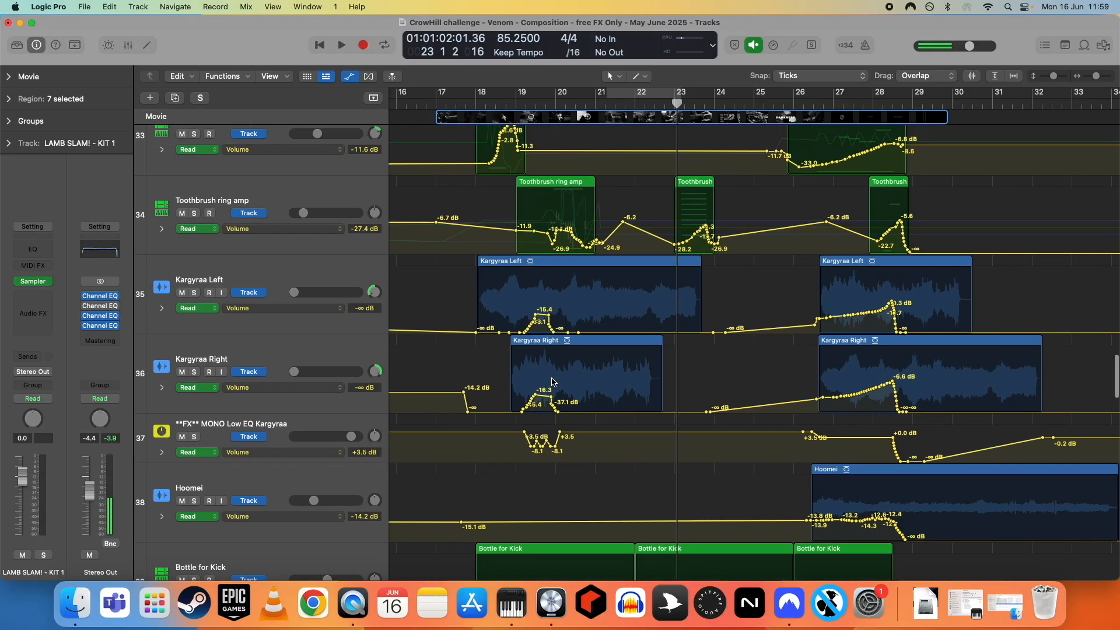
{"action": "scroll", "coordinate": [552, 382], "scroll_direction": "up", "scroll_amount": 5}
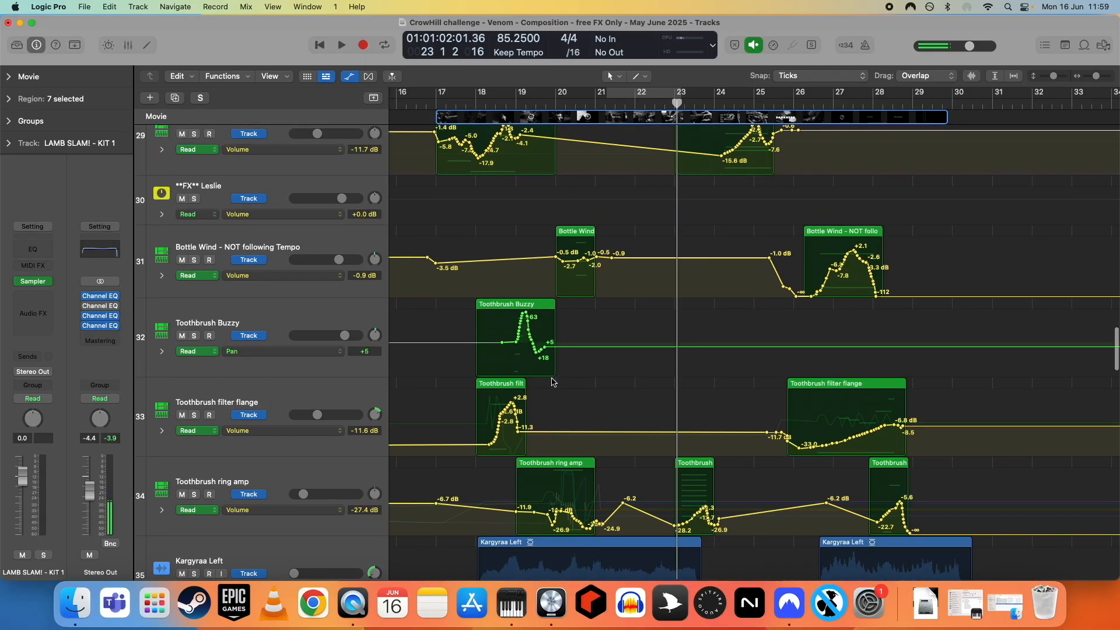
{"action": "scroll", "coordinate": [552, 382], "scroll_direction": "up", "scroll_amount": 4}
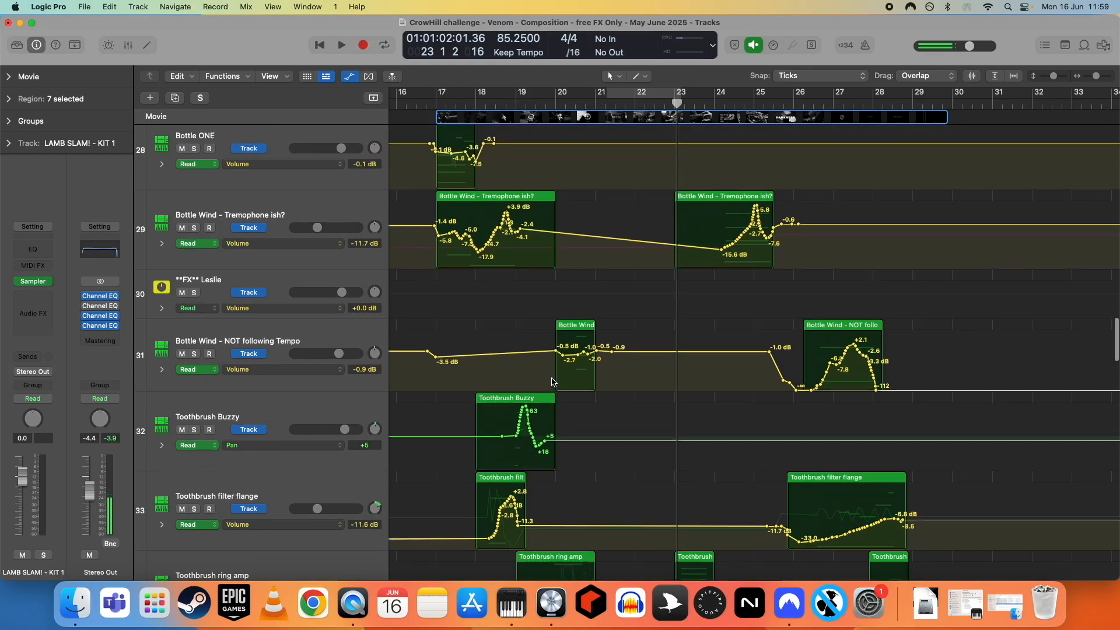
{"action": "scroll", "coordinate": [552, 382], "scroll_direction": "up", "scroll_amount": 5}
{"action": "scroll", "coordinate": [552, 382], "scroll_direction": "down", "scroll_amount": 12}
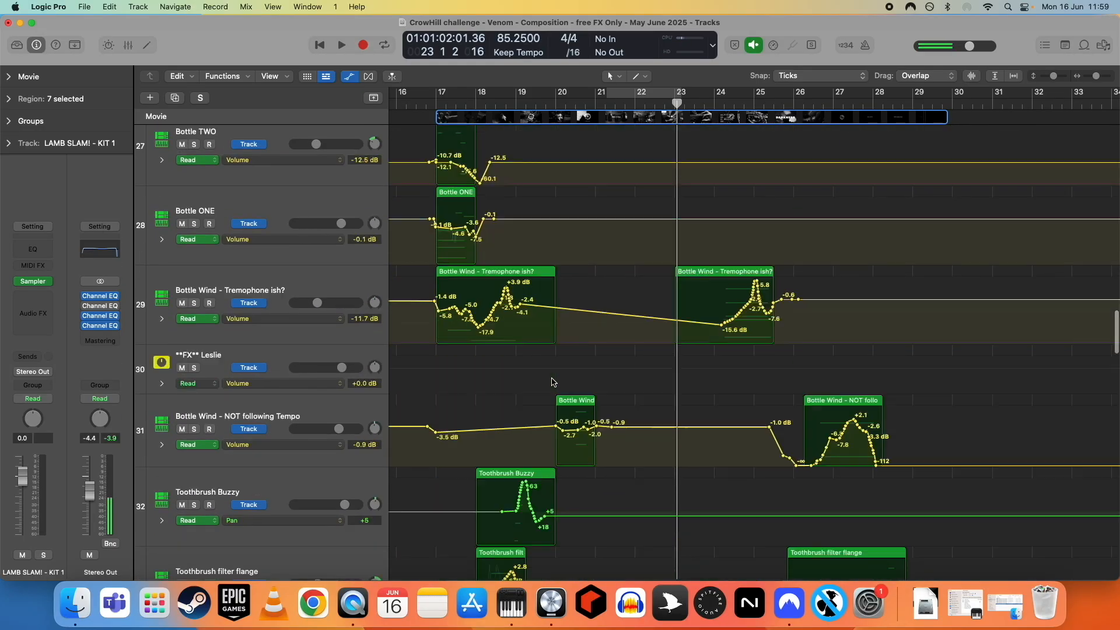
{"action": "scroll", "coordinate": [552, 382], "scroll_direction": "down", "scroll_amount": 8}
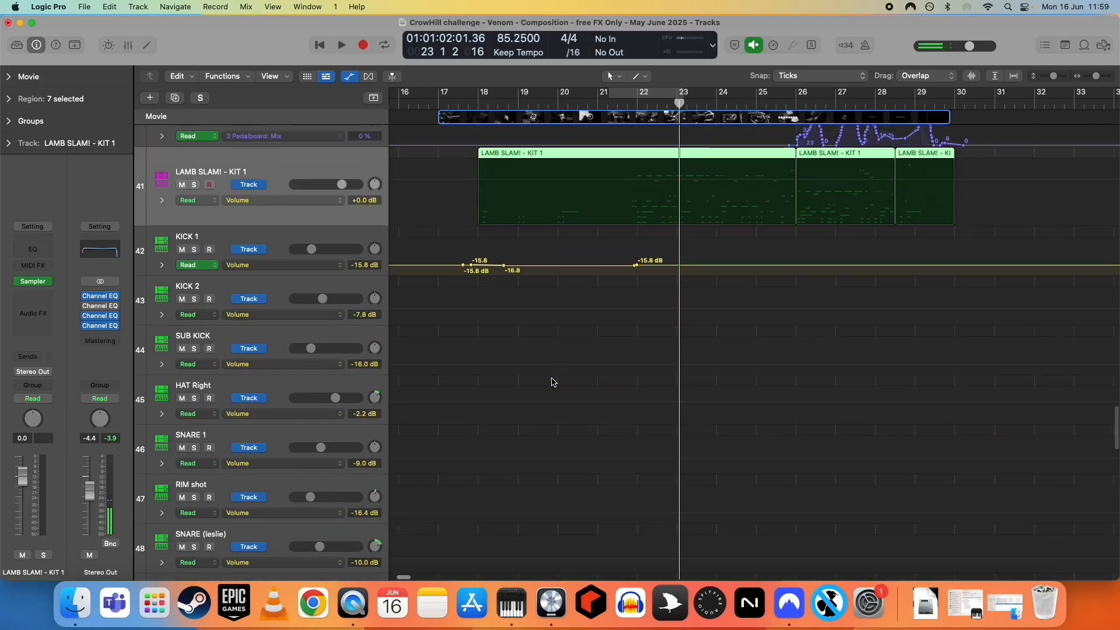
{"action": "scroll", "coordinate": [553, 382], "scroll_direction": "down", "scroll_amount": 1}
{"action": "scroll", "coordinate": [553, 382], "scroll_direction": "left", "scroll_amount": 2}
{"action": "scroll", "coordinate": [553, 382], "scroll_direction": "right", "scroll_amount": 7}
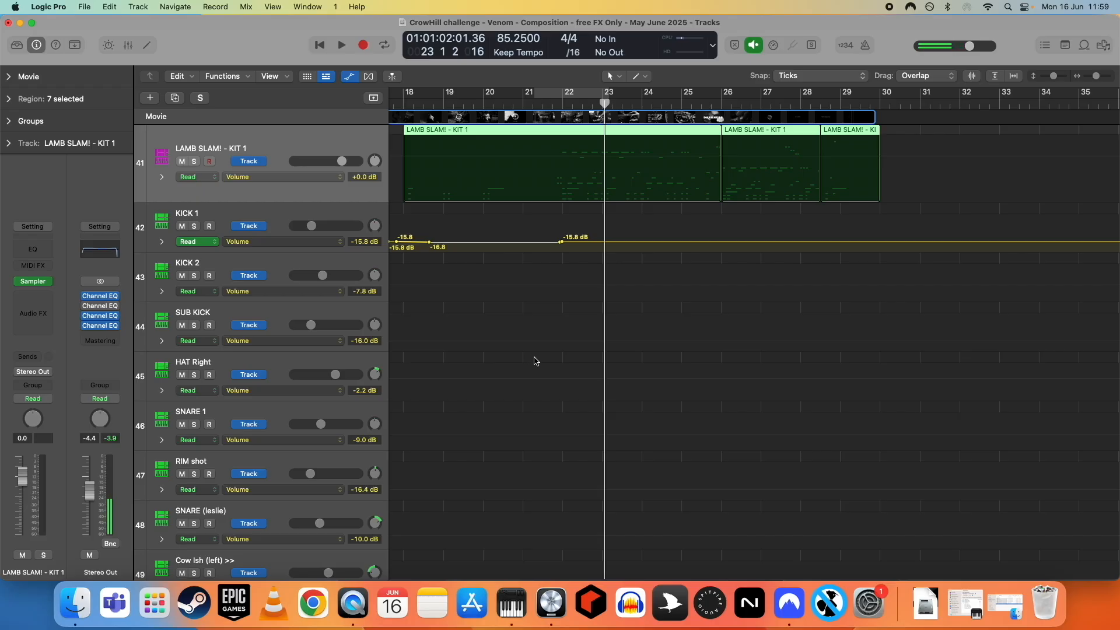
{"action": "scroll", "coordinate": [515, 354], "scroll_direction": "up", "scroll_amount": 1}
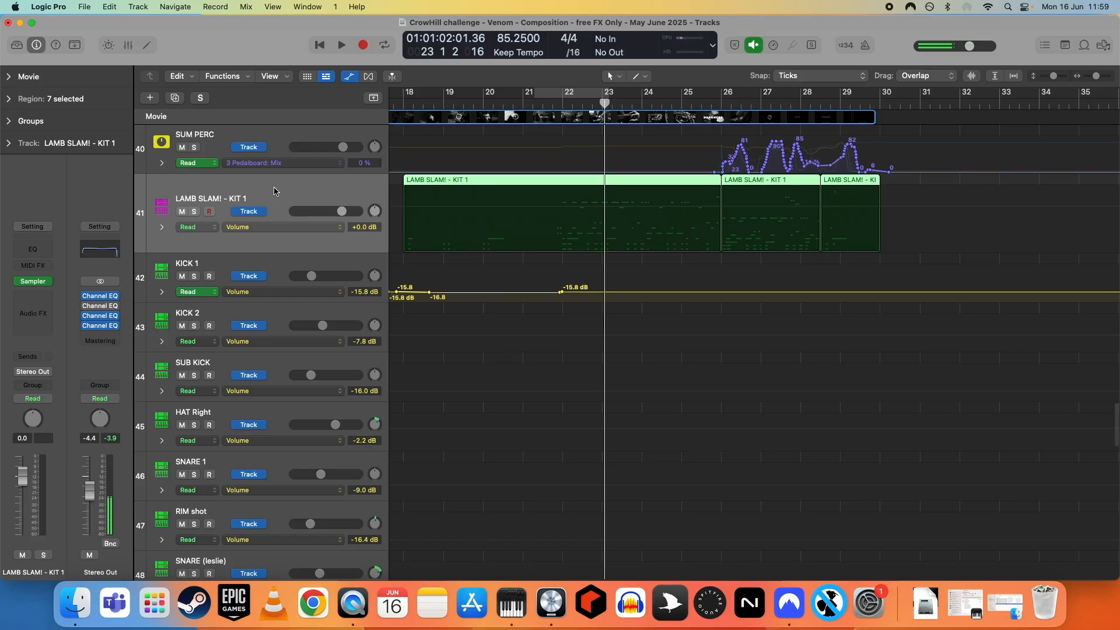
- Select the KICK 1, KICK 2 and SUB KICK tracks in turn to inspect their plugin chains and sends
{"action": "left_click", "coordinate": [211, 267]}
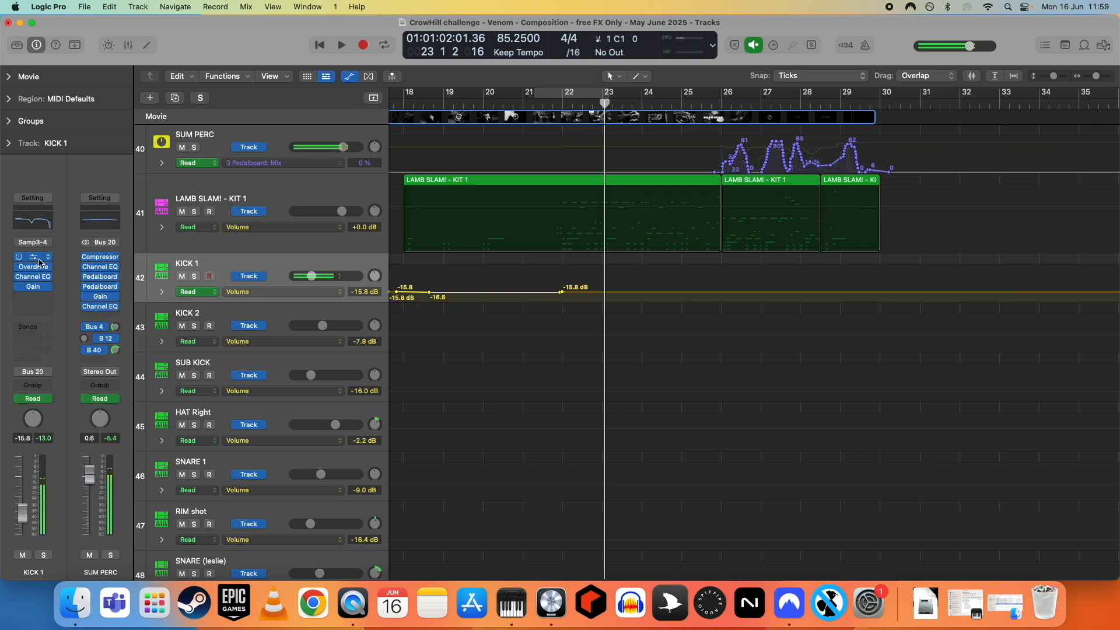
{"action": "left_click", "coordinate": [216, 311]}
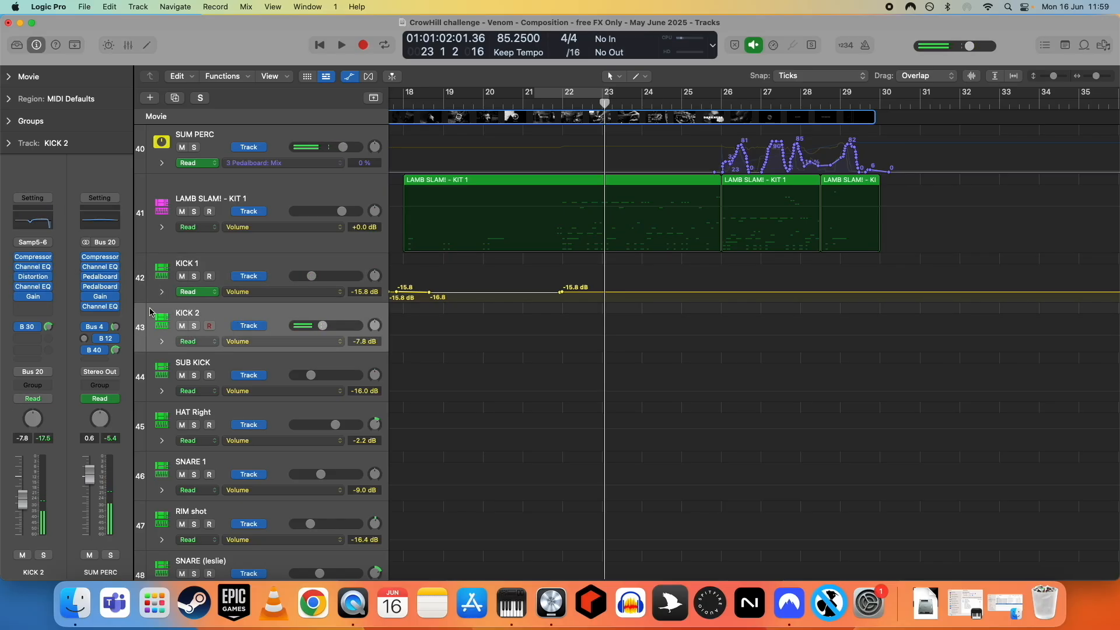
{"action": "left_click", "coordinate": [226, 366]}
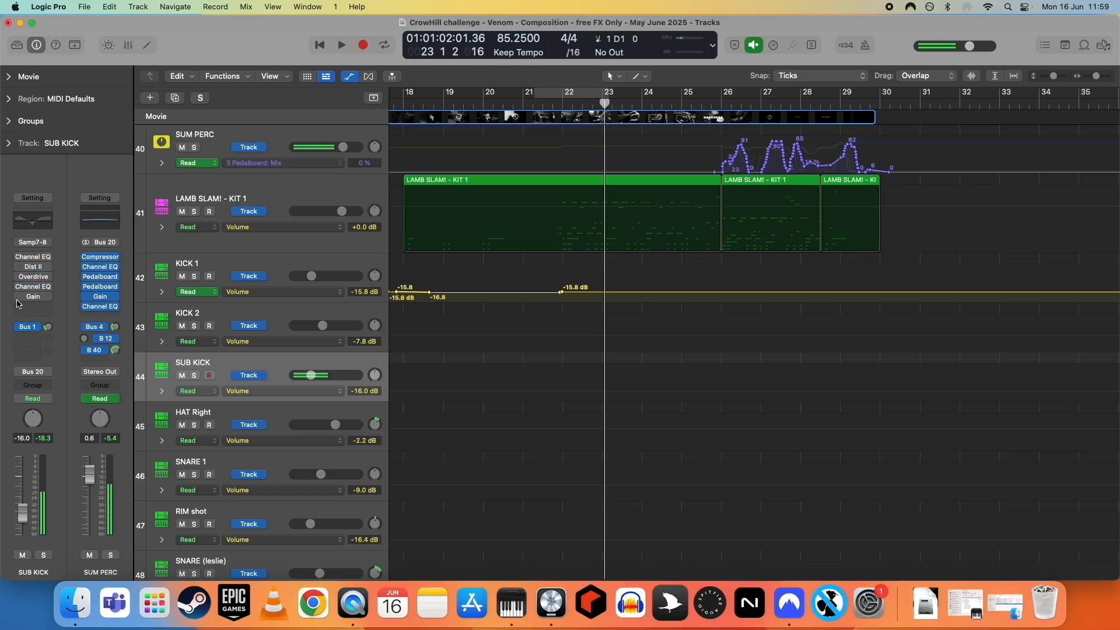
{"action": "left_click", "coordinate": [18, 330]}
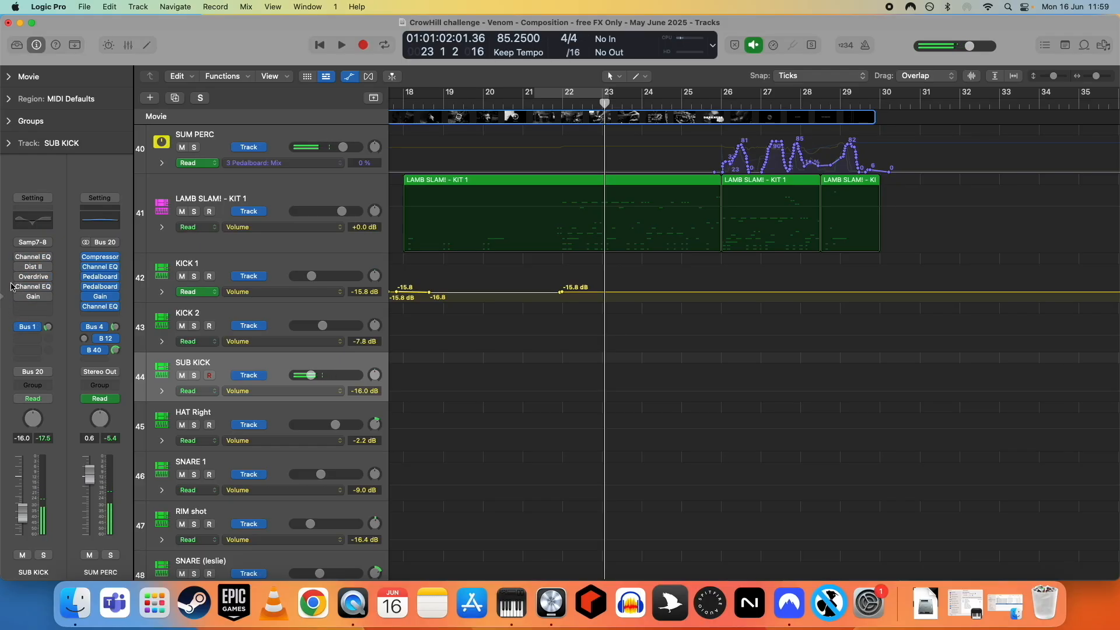
{"action": "left_click", "coordinate": [18, 257], "text": "alt"}
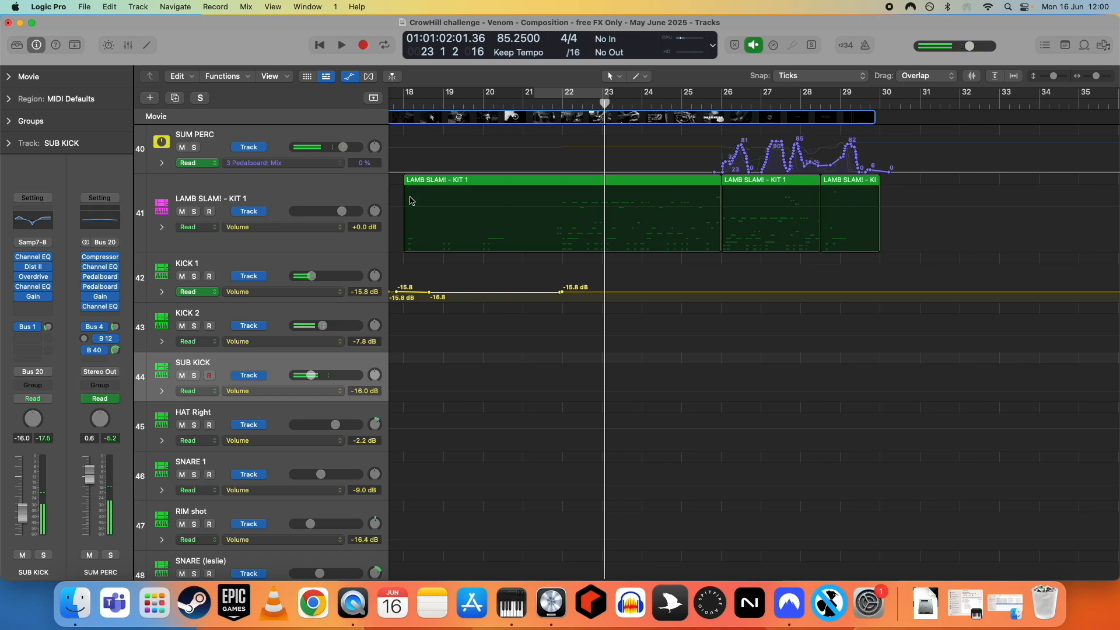
- Open the LAMB SLAM! - KIT 1 region in the Piano Roll and set a cycle range from bar 22 to about bar 23 beat 3
{"action": "double_click", "coordinate": [560, 180]}
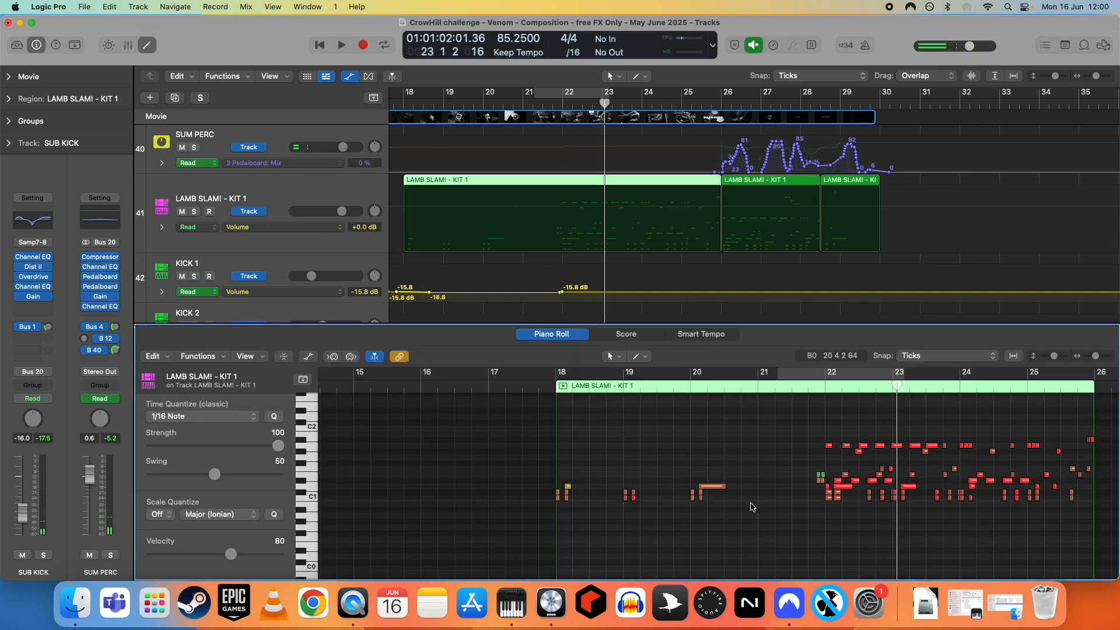
{"action": "scroll", "coordinate": [748, 497], "scroll_direction": "right", "scroll_amount": 2}
{"action": "scroll", "coordinate": [748, 497], "scroll_direction": "down", "scroll_amount": 2}
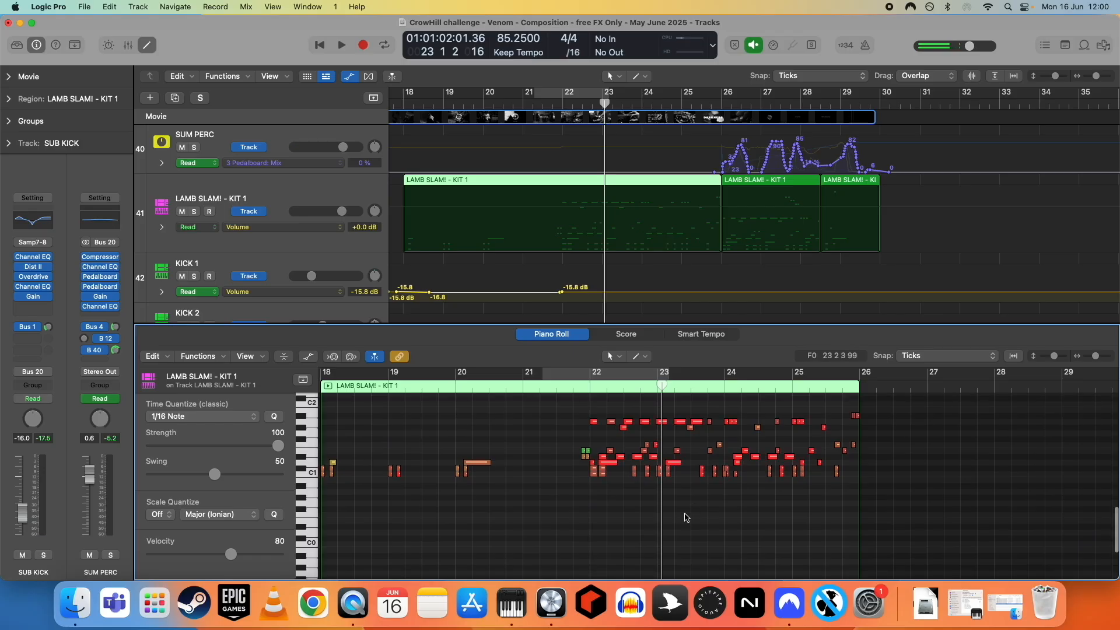
{"action": "scroll", "coordinate": [686, 517], "scroll_direction": "up", "scroll_amount": 5}
{"action": "scroll", "coordinate": [670, 518], "scroll_direction": "up", "scroll_amount": 4}
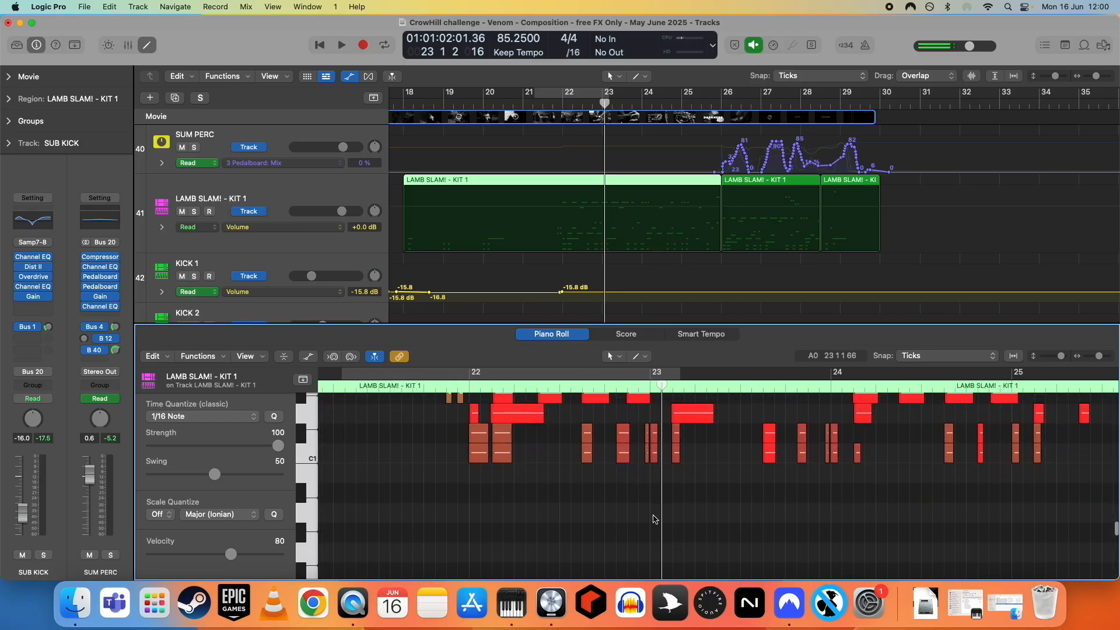
{"action": "scroll", "coordinate": [658, 518], "scroll_direction": "up", "scroll_amount": 3}
{"action": "scroll", "coordinate": [660, 518], "scroll_direction": "up", "scroll_amount": 3}
{"action": "scroll", "coordinate": [660, 518], "scroll_direction": "down", "scroll_amount": 5}
{"action": "scroll", "coordinate": [637, 521], "scroll_direction": "up", "scroll_amount": 3}
{"action": "left_click_drag", "start_coordinate": [440, 373], "coordinate": [753, 373]}
- Solo the SUB KICK track, play and stop the cycled section, then turn off cycle and unsolo the track
{"action": "scroll", "coordinate": [663, 509], "scroll_direction": "down", "scroll_amount": 3}
{"action": "scroll", "coordinate": [245, 264], "scroll_direction": "down", "scroll_amount": 2}
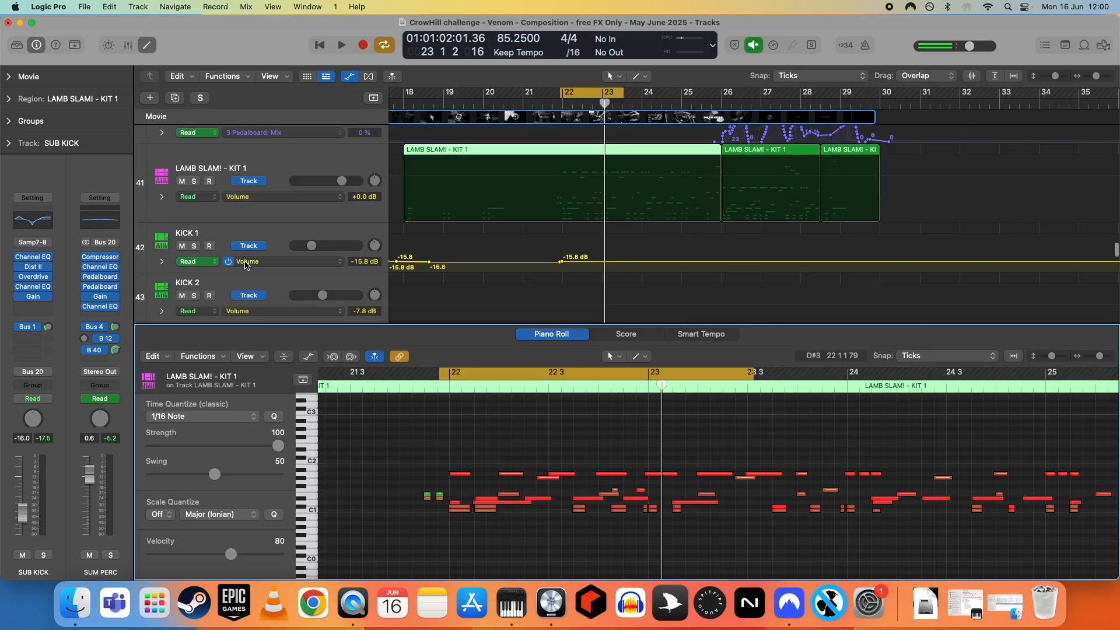
{"action": "scroll", "coordinate": [245, 264], "scroll_direction": "down", "scroll_amount": 2}
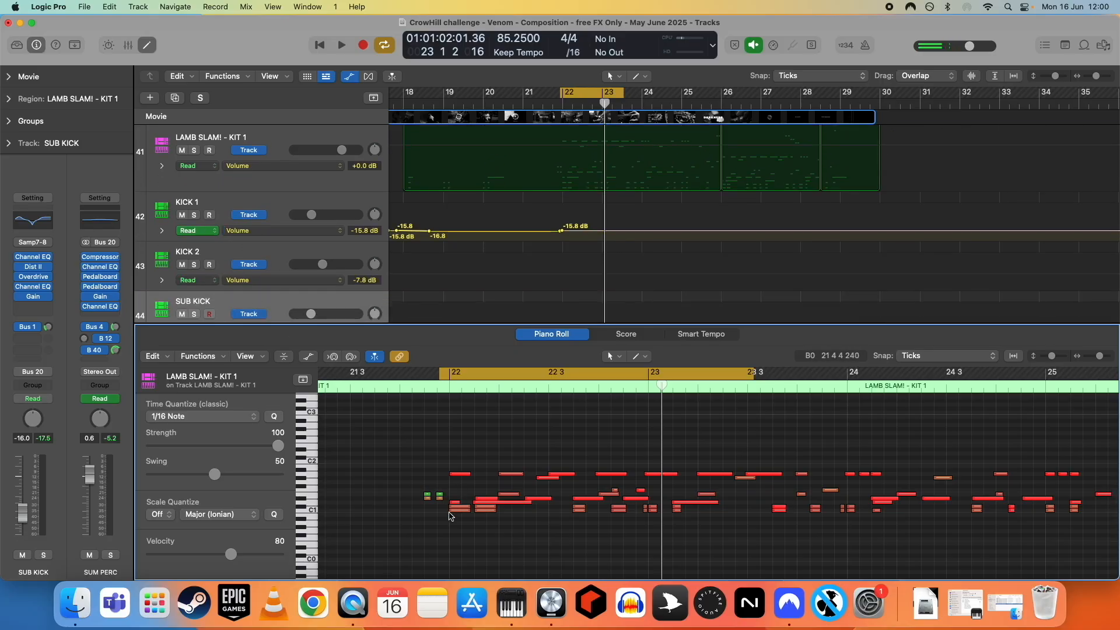
{"action": "key", "text": "s"}
{"action": "key", "text": "space"}
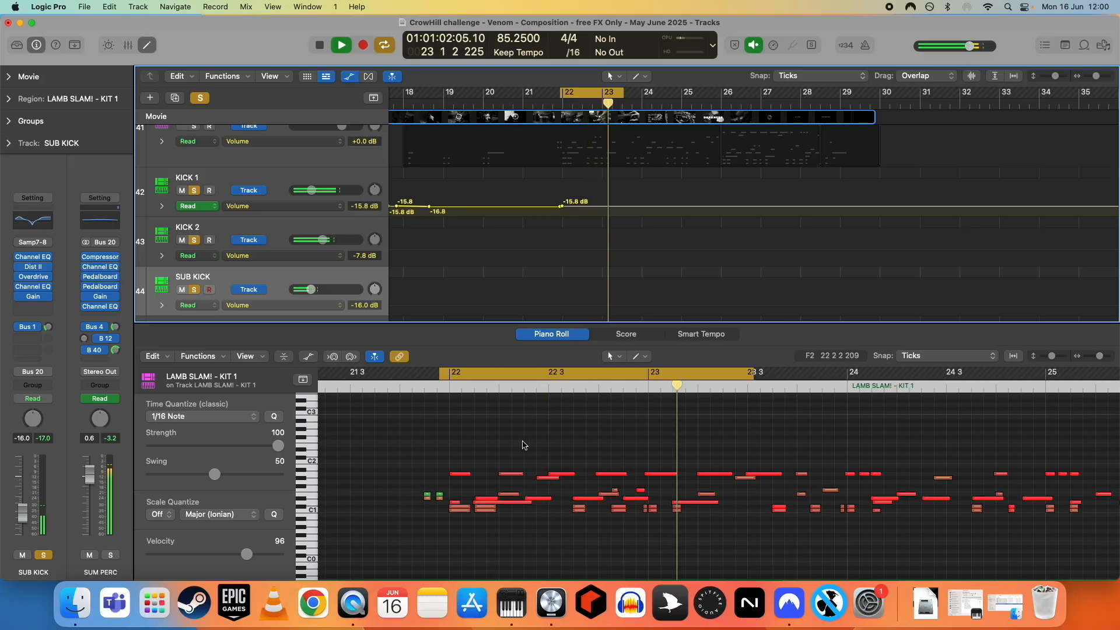
{"action": "key", "text": "space"}
{"action": "left_click", "coordinate": [552, 376]}
{"action": "key", "text": "s"}
- Select the HAT Right track and open its Pitch Shifter plugin
{"action": "scroll", "coordinate": [547, 529], "scroll_direction": "down", "scroll_amount": 2}
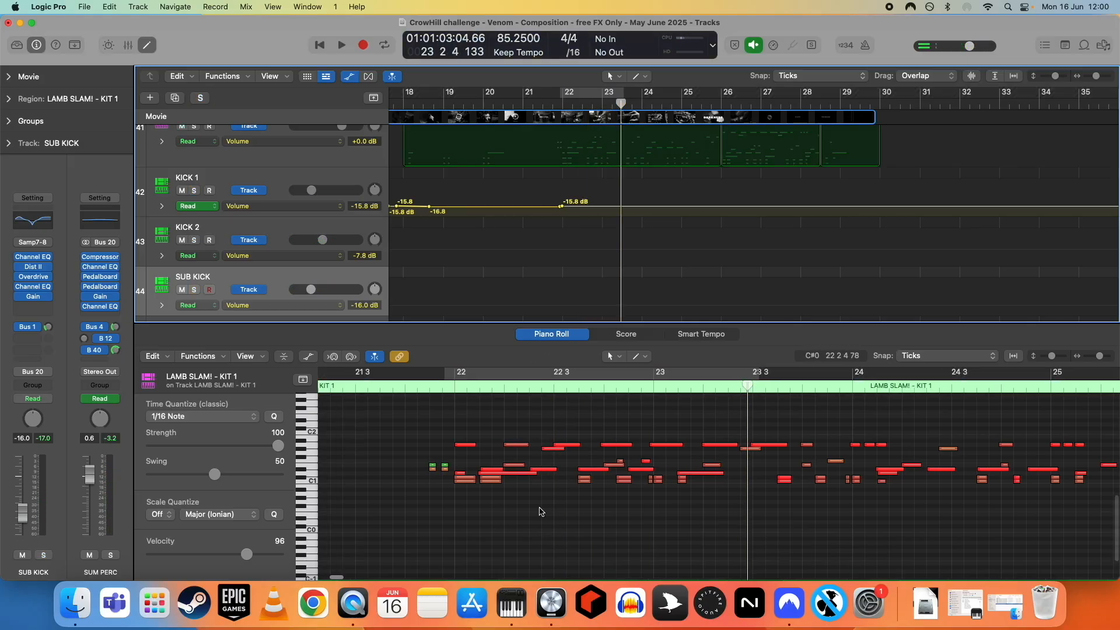
{"action": "scroll", "coordinate": [490, 220], "scroll_direction": "down", "scroll_amount": 5}
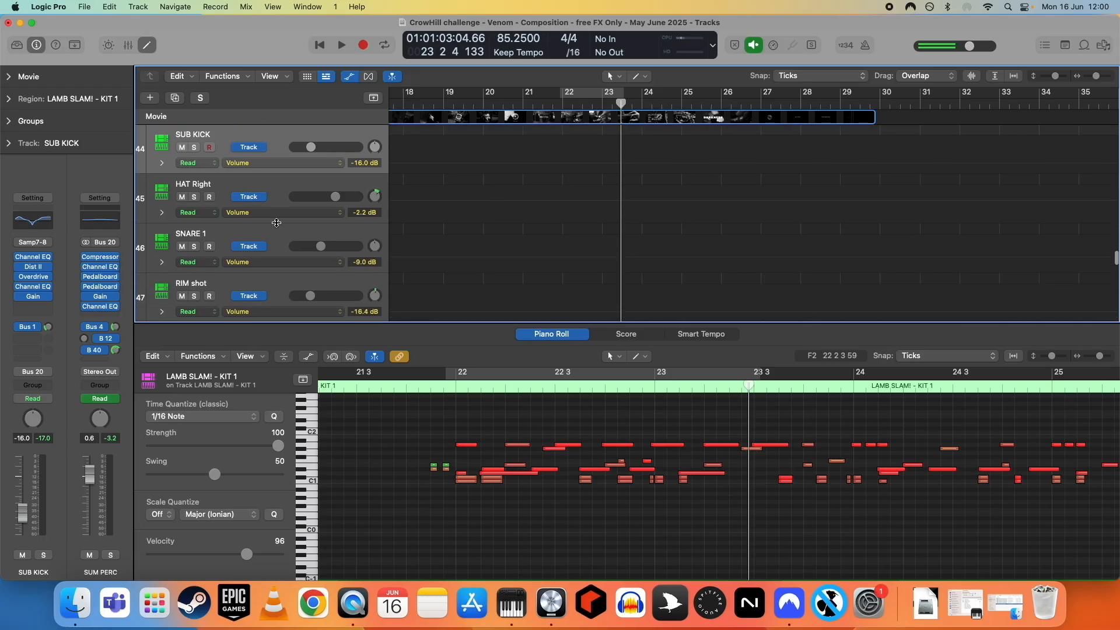
{"action": "left_click", "coordinate": [232, 181]}
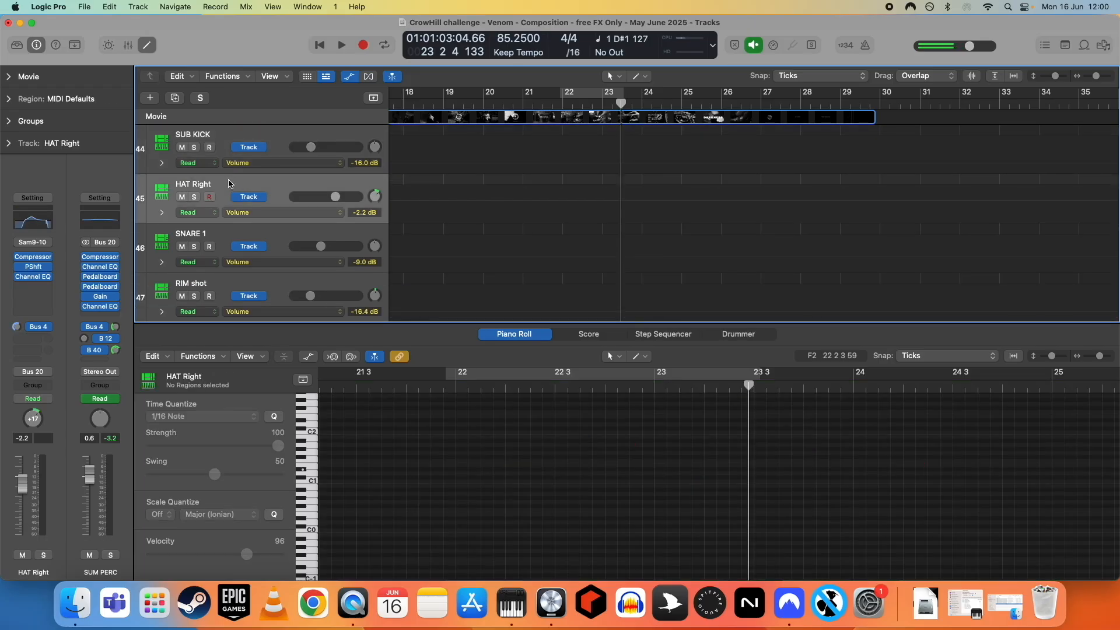
{"action": "mouse_move", "coordinate": [17, 261]}
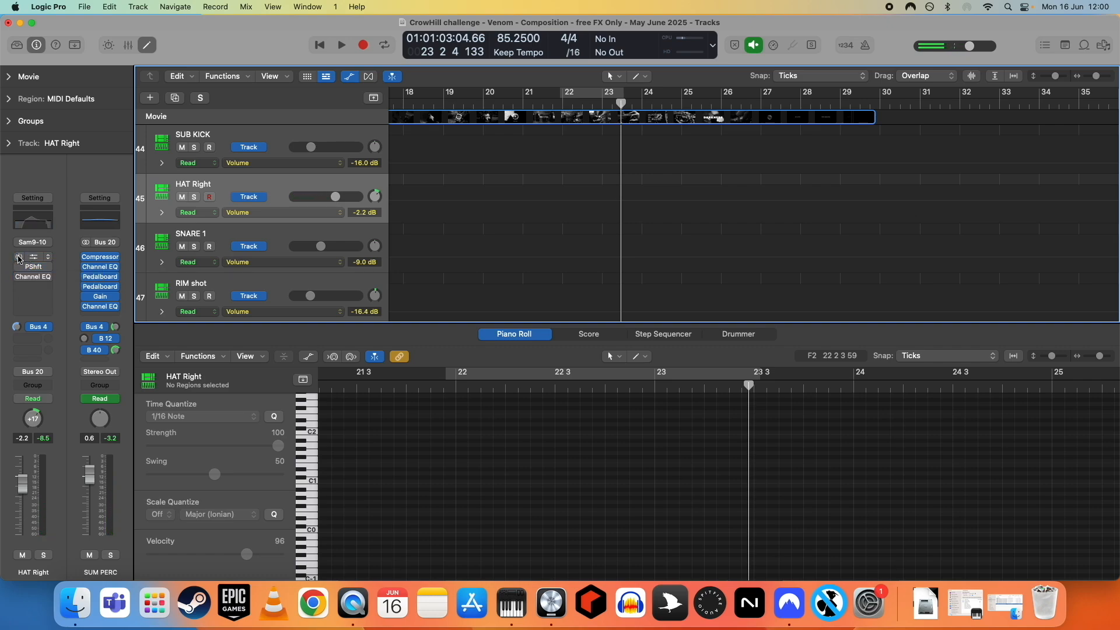
{"action": "left_click", "coordinate": [32, 327]}
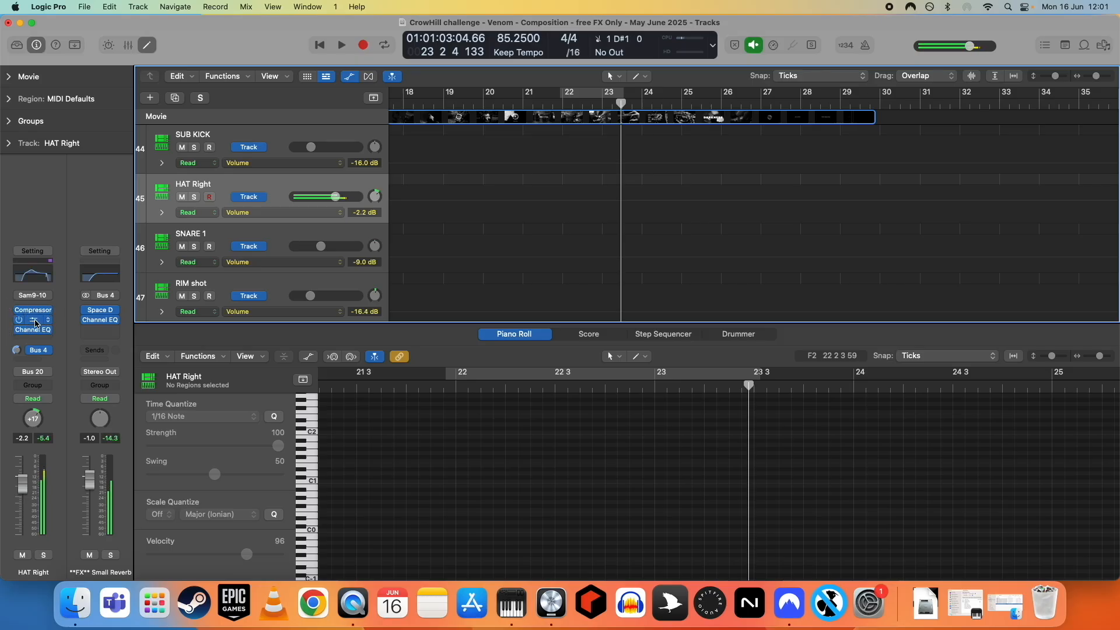
{"action": "left_click", "coordinate": [33, 319]}
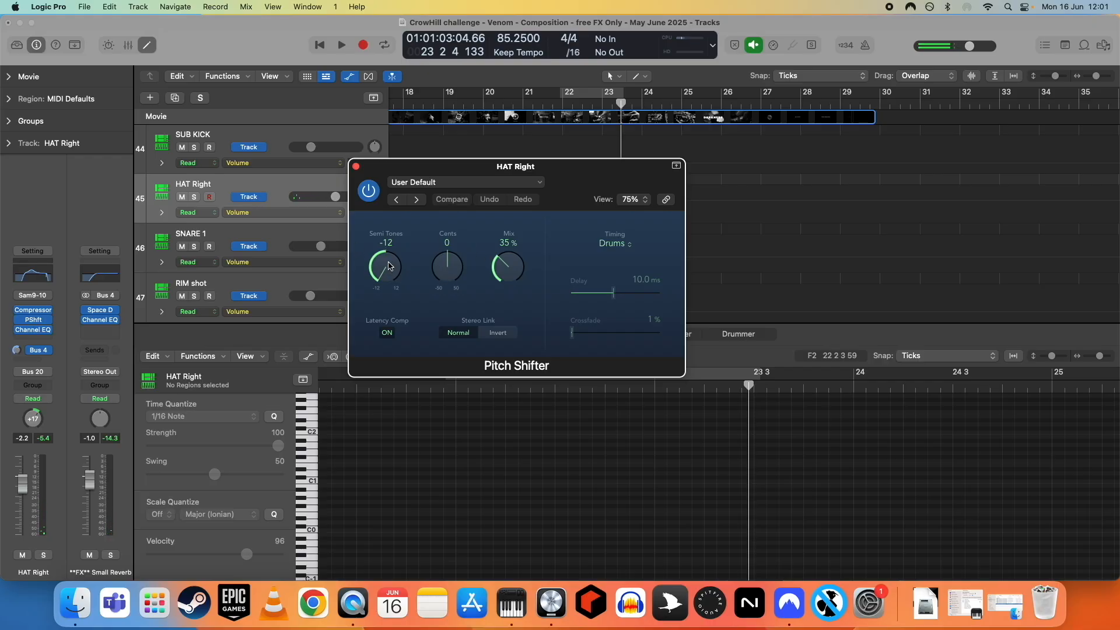
- Set the Pitch Shifter mix to 20% and close the plugin window
{"action": "left_click_drag", "start_coordinate": [520, 280], "coordinate": [513, 313]}
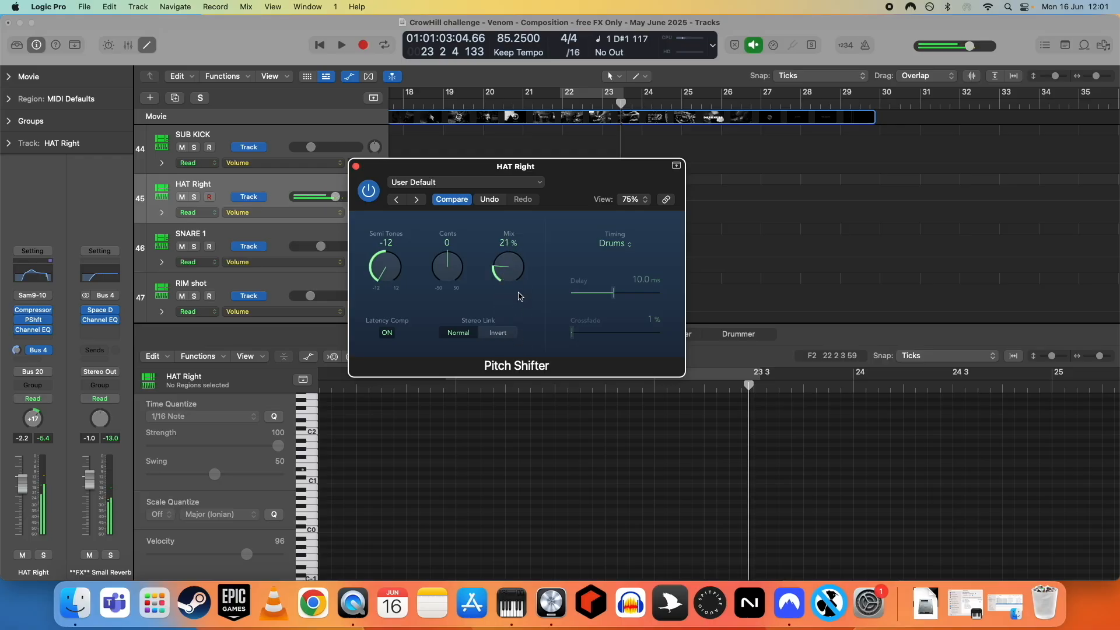
{"action": "left_click_drag", "start_coordinate": [512, 269], "coordinate": [511, 270]}
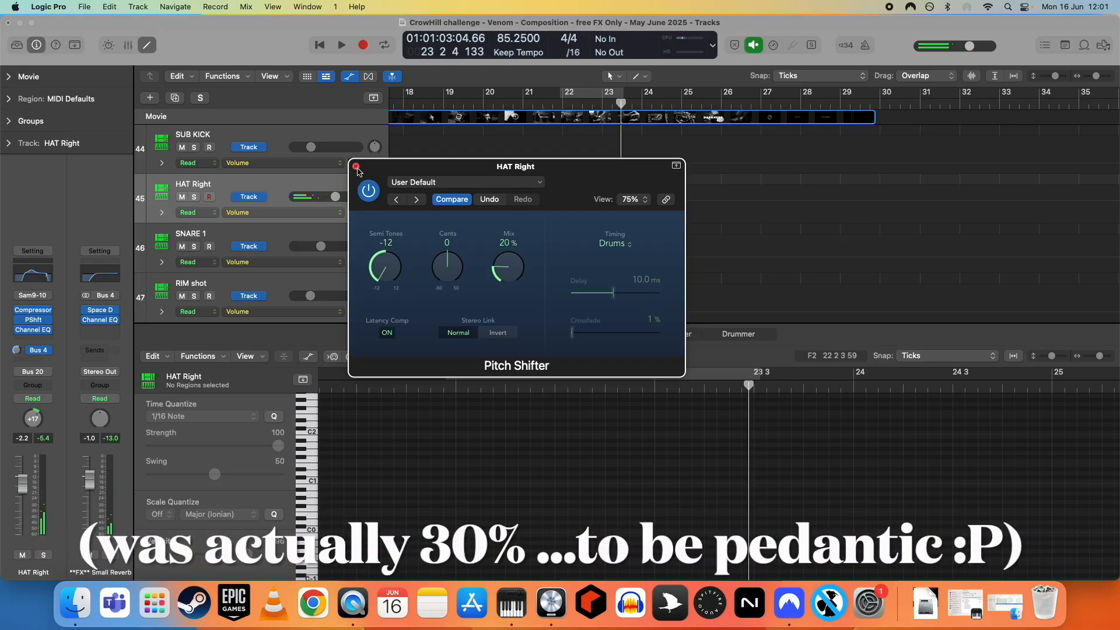
{"action": "left_click", "coordinate": [356, 167]}
- Select the SNARE 1 track and open and close its Distortion plugin
{"action": "scroll", "coordinate": [484, 251], "scroll_direction": "up", "scroll_amount": 1}
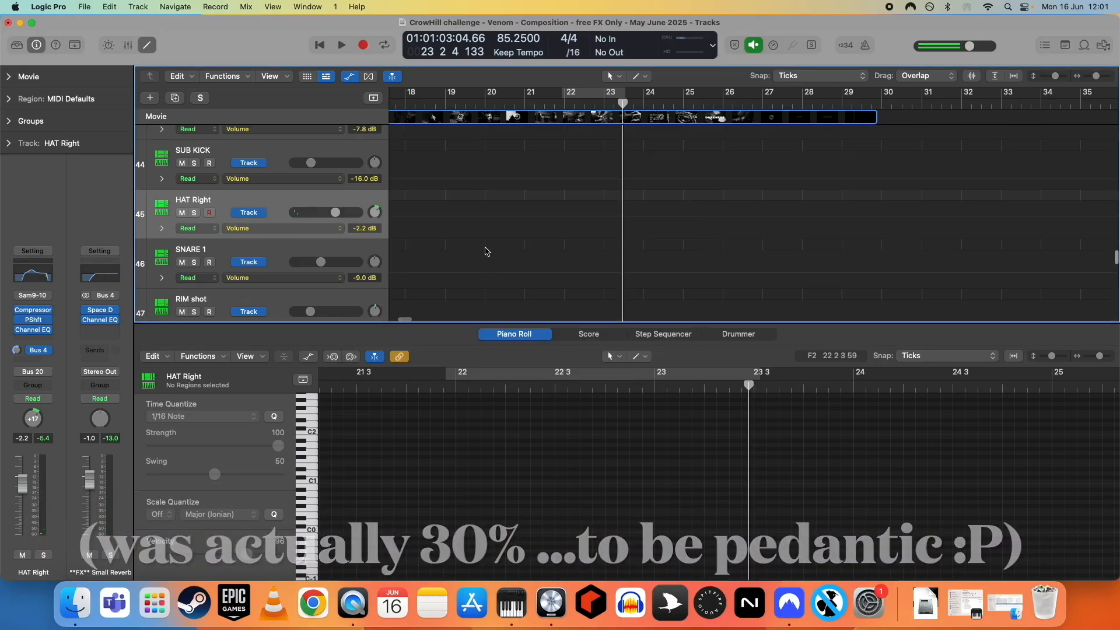
{"action": "scroll", "coordinate": [493, 249], "scroll_direction": "left", "scroll_amount": 2}
{"action": "scroll", "coordinate": [495, 249], "scroll_direction": "up", "scroll_amount": 3}
{"action": "scroll", "coordinate": [510, 250], "scroll_direction": "right", "scroll_amount": 3}
{"action": "scroll", "coordinate": [511, 250], "scroll_direction": "right", "scroll_amount": 1}
{"action": "scroll", "coordinate": [510, 248], "scroll_direction": "down", "scroll_amount": 1}
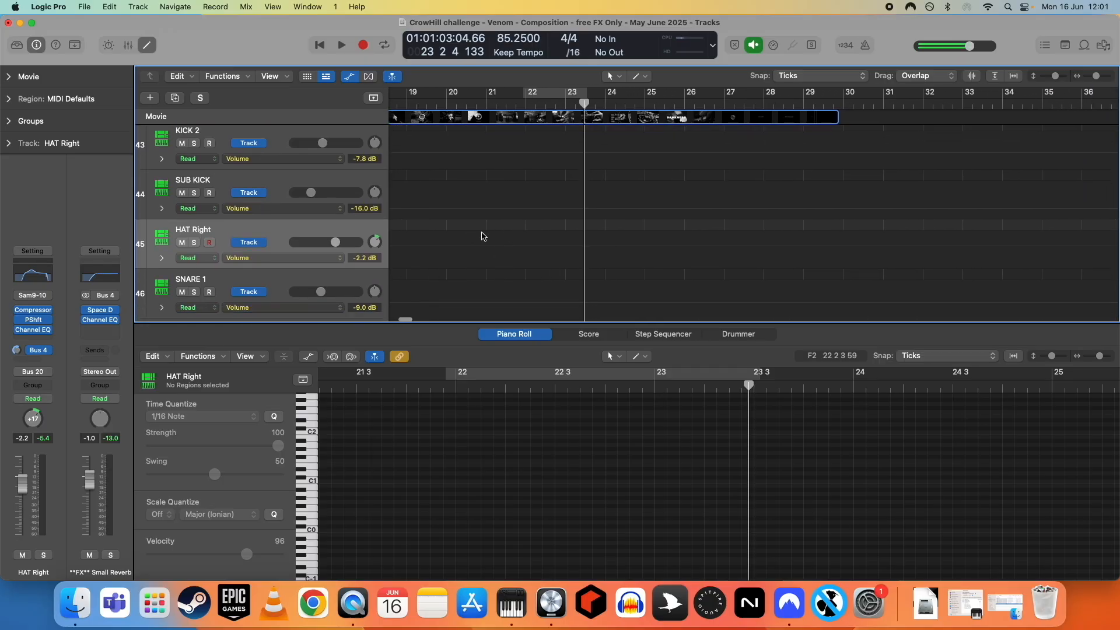
{"action": "left_click", "coordinate": [236, 278]}
{"action": "scroll", "coordinate": [235, 278], "scroll_direction": "down", "scroll_amount": 2}
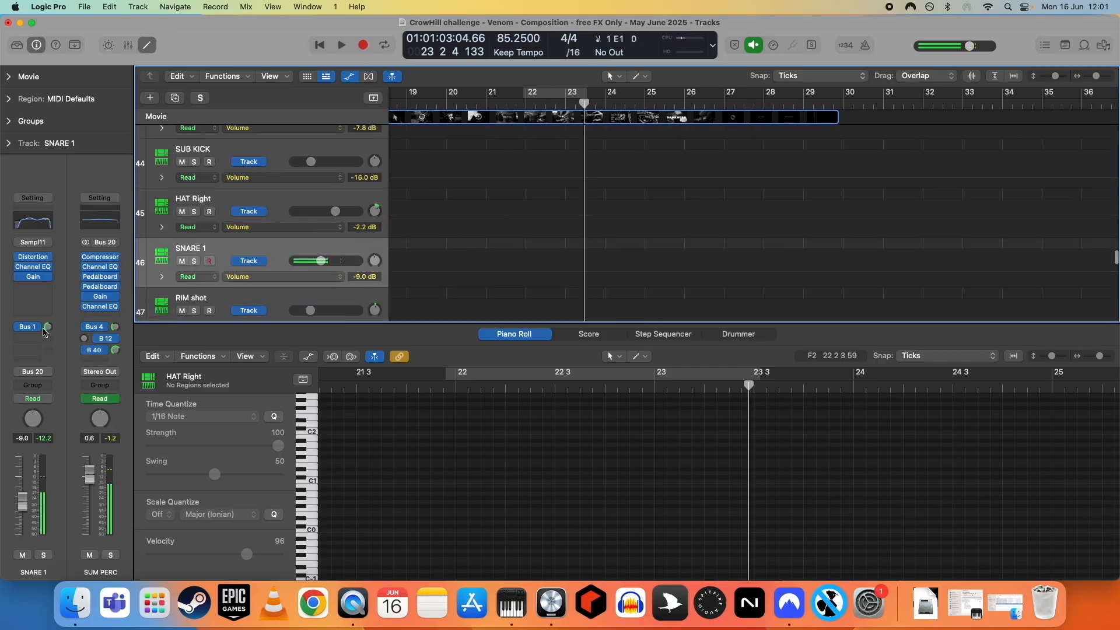
{"action": "left_click_drag", "start_coordinate": [19, 270], "coordinate": [19, 278]}
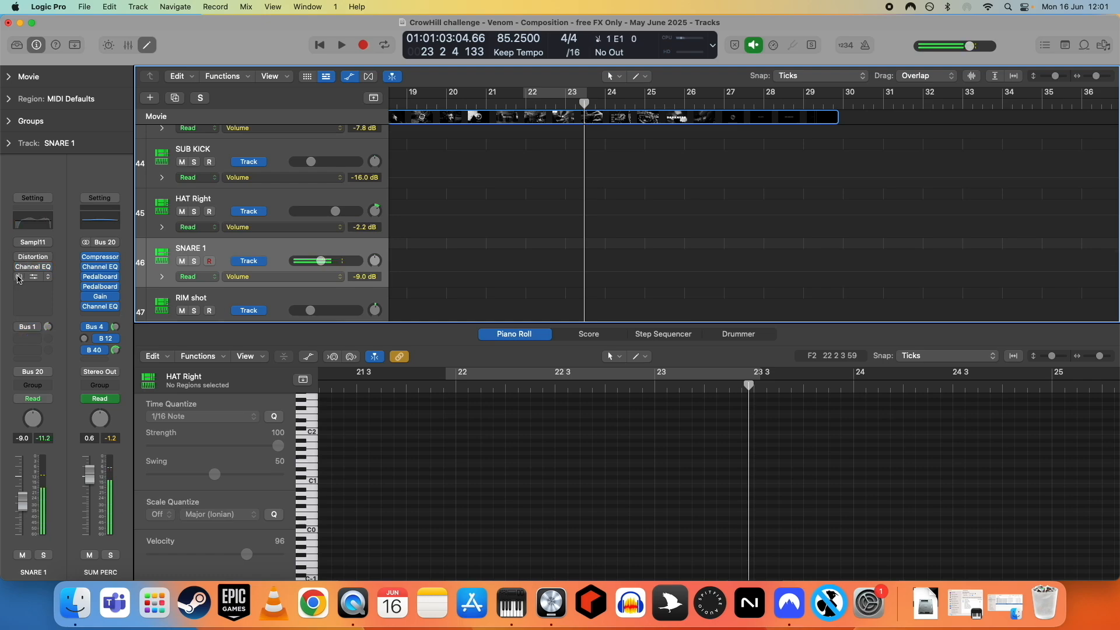
{"action": "left_click", "coordinate": [35, 257]}
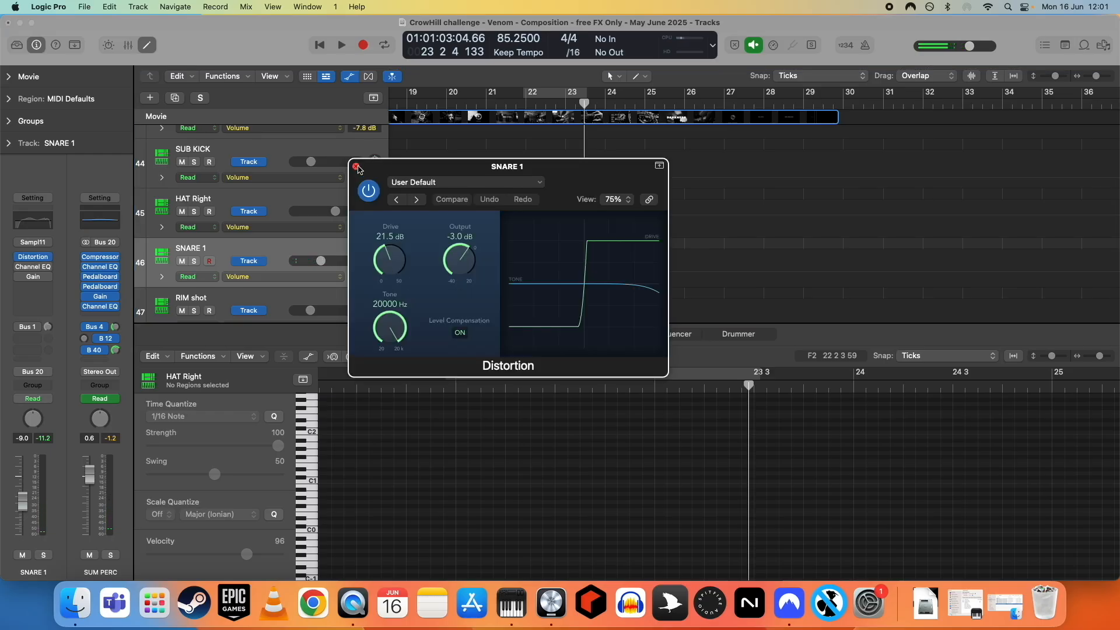
{"action": "left_click", "coordinate": [356, 167]}
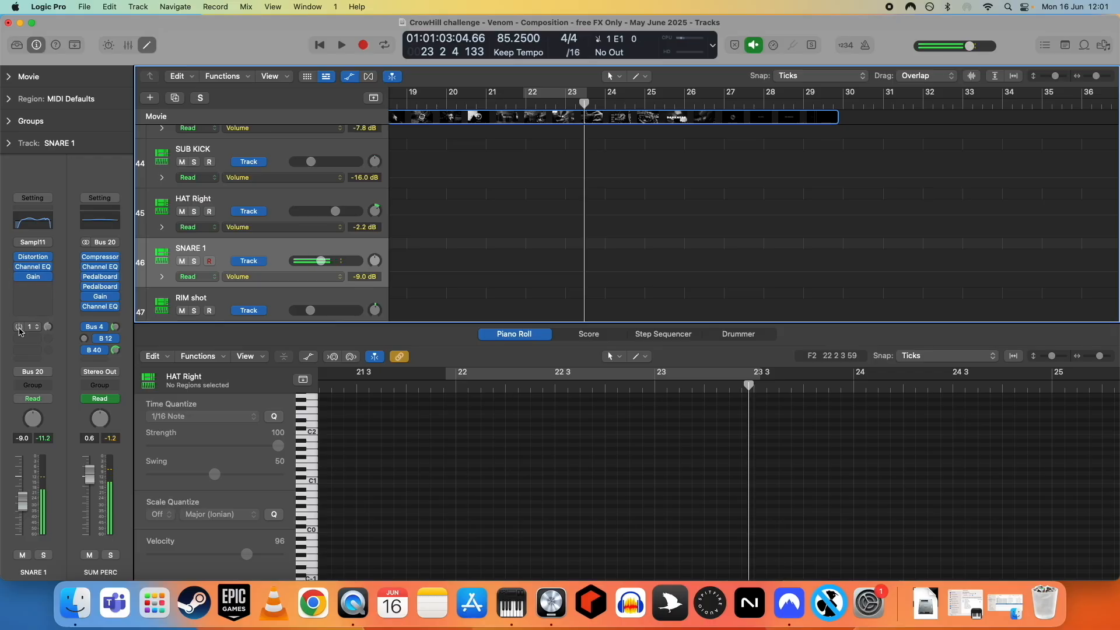
- Select the LAMB SLAM! - KIT 2 track to view its notes, then select the Snare Layer track
{"action": "scroll", "coordinate": [401, 281], "scroll_direction": "down", "scroll_amount": 12}
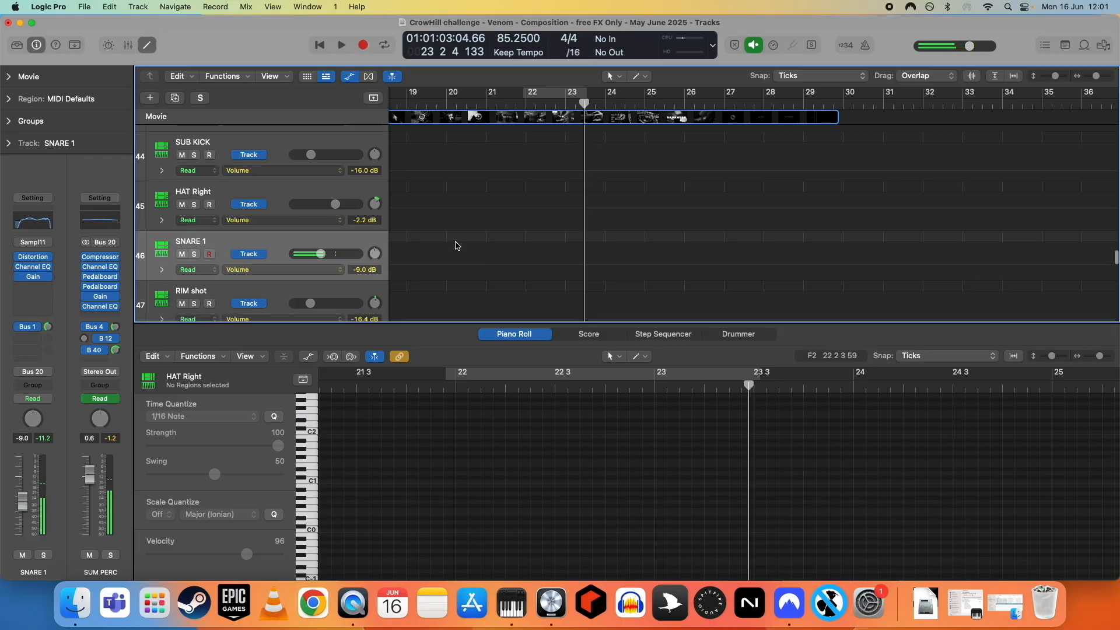
{"action": "scroll", "coordinate": [462, 224], "scroll_direction": "down", "scroll_amount": 3}
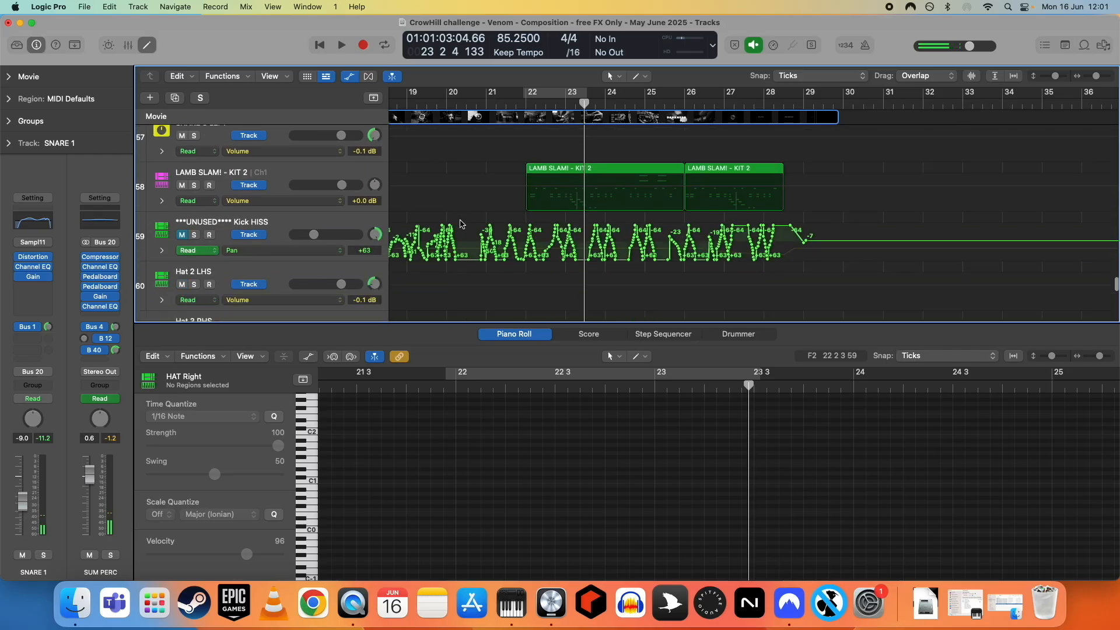
{"action": "left_click", "coordinate": [279, 150]}
{"action": "scroll", "coordinate": [462, 236], "scroll_direction": "down", "scroll_amount": 5}
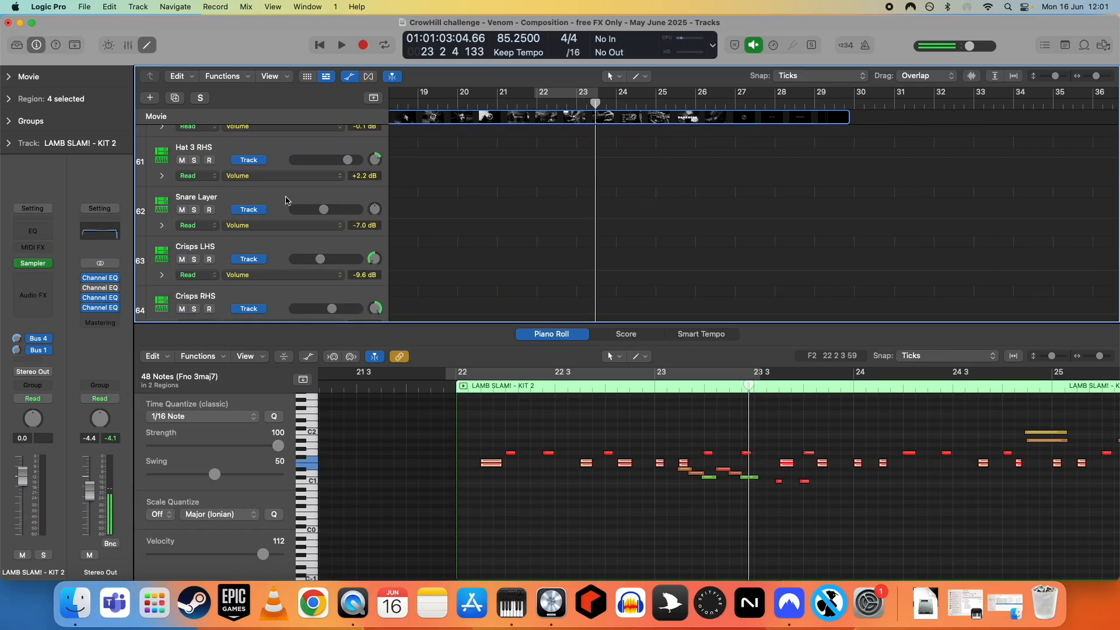
{"action": "left_click", "coordinate": [285, 200]}
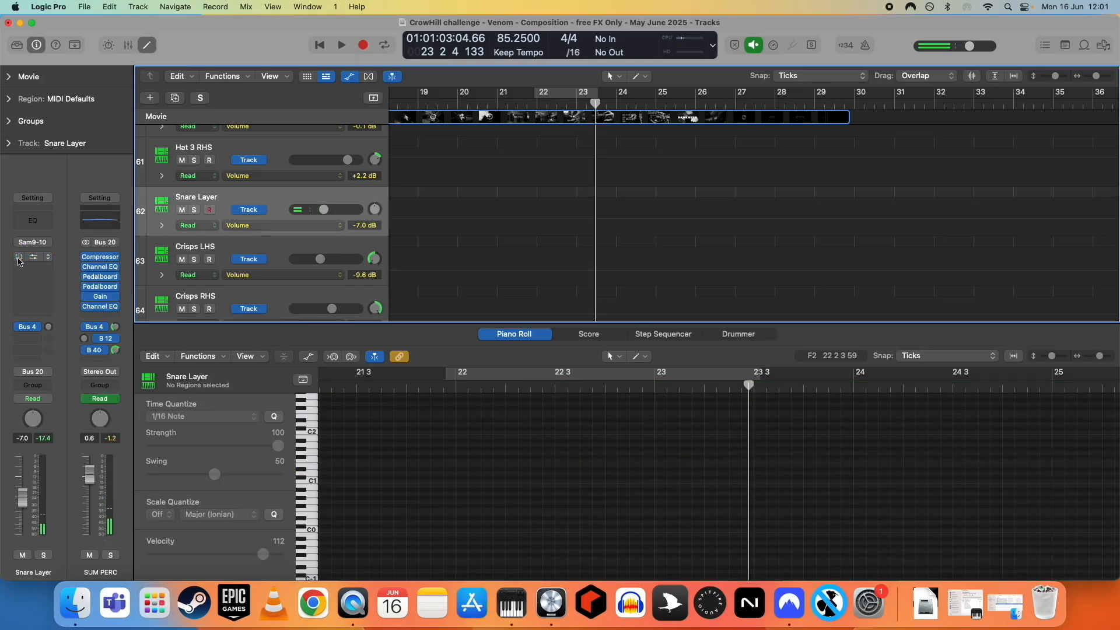
- Open and close the Amp Designer plugin on the Snare Layer channel strip
{"action": "left_click", "coordinate": [18, 258]}
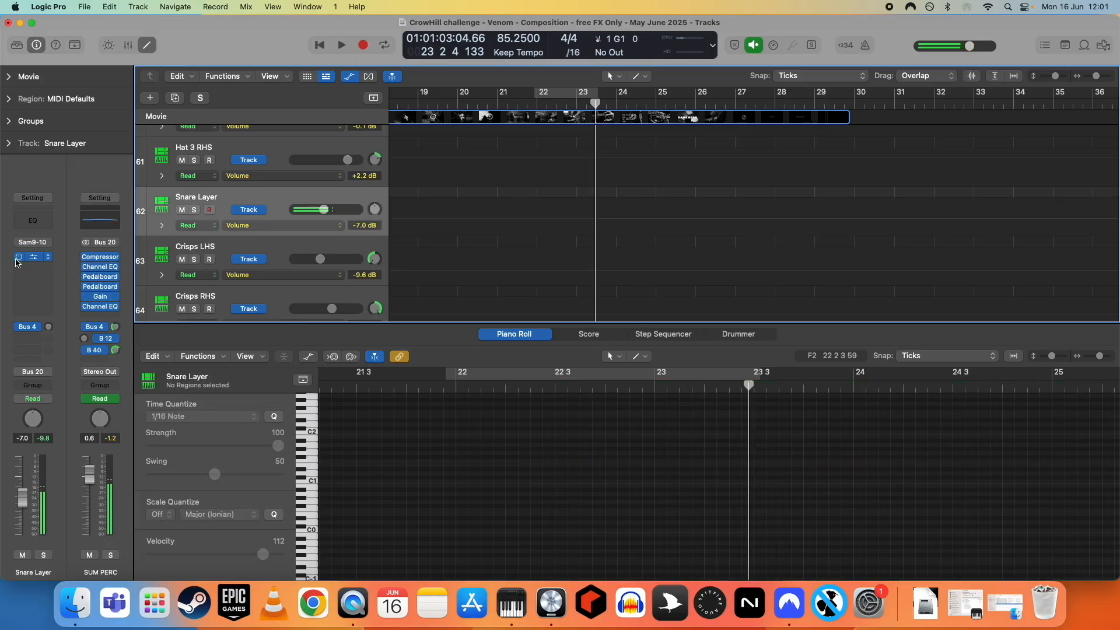
{"action": "left_click", "coordinate": [33, 257]}
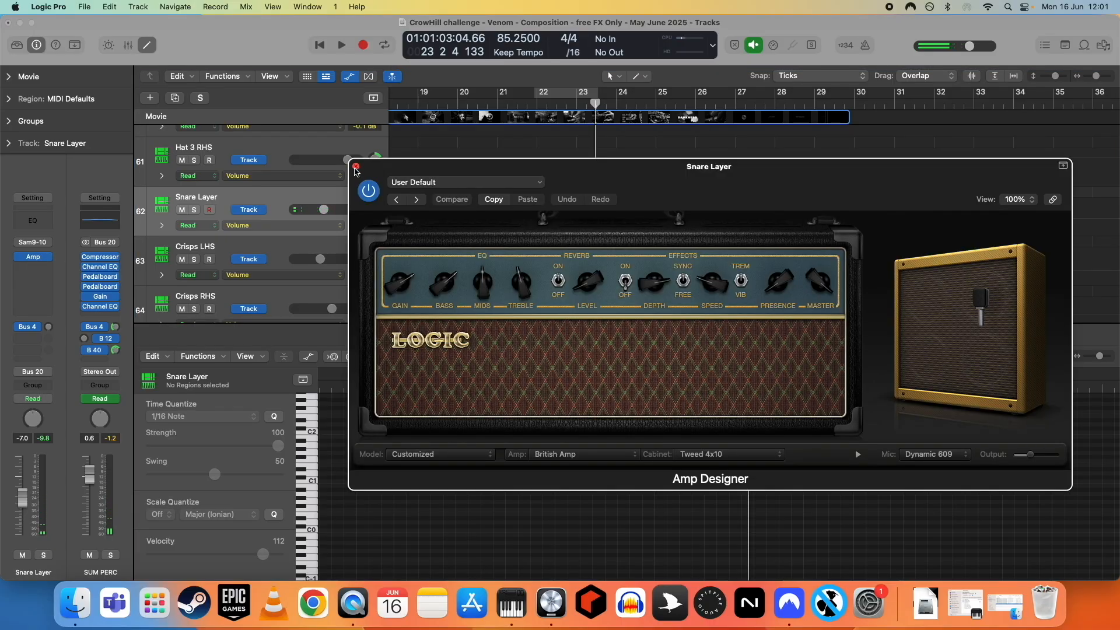
{"action": "left_click", "coordinate": [355, 168]}
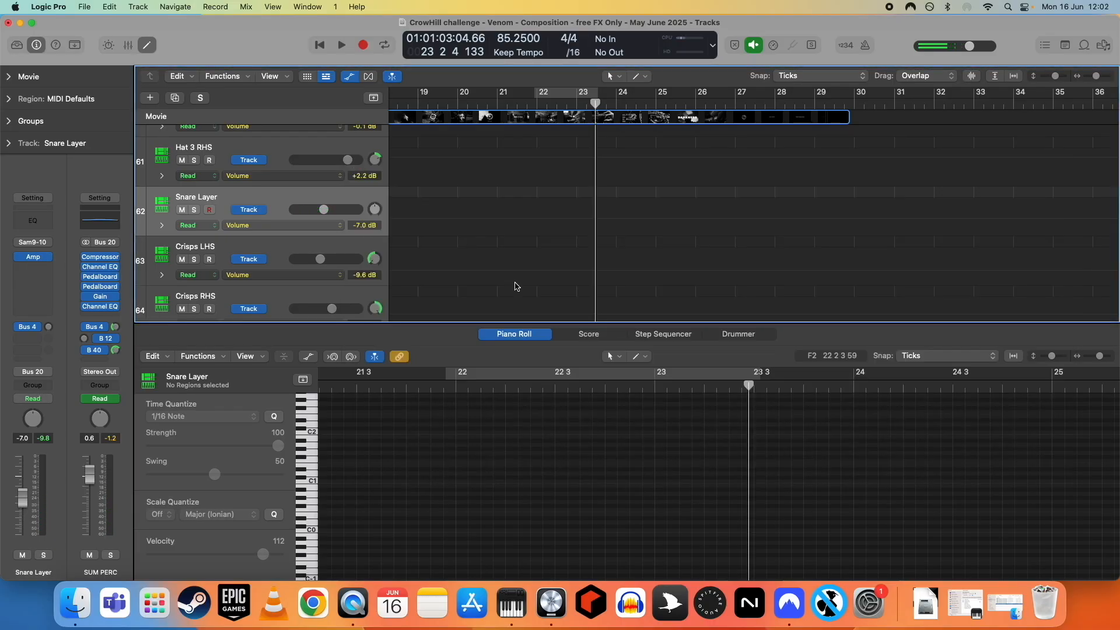
- Scroll to the LAMB SLAM! - KIT 1 track and inspect Group and Group 2 in its Sampler mapping
{"action": "scroll", "coordinate": [520, 257], "scroll_direction": "up", "scroll_amount": 2}
{"action": "scroll", "coordinate": [520, 258], "scroll_direction": "up", "scroll_amount": 2}
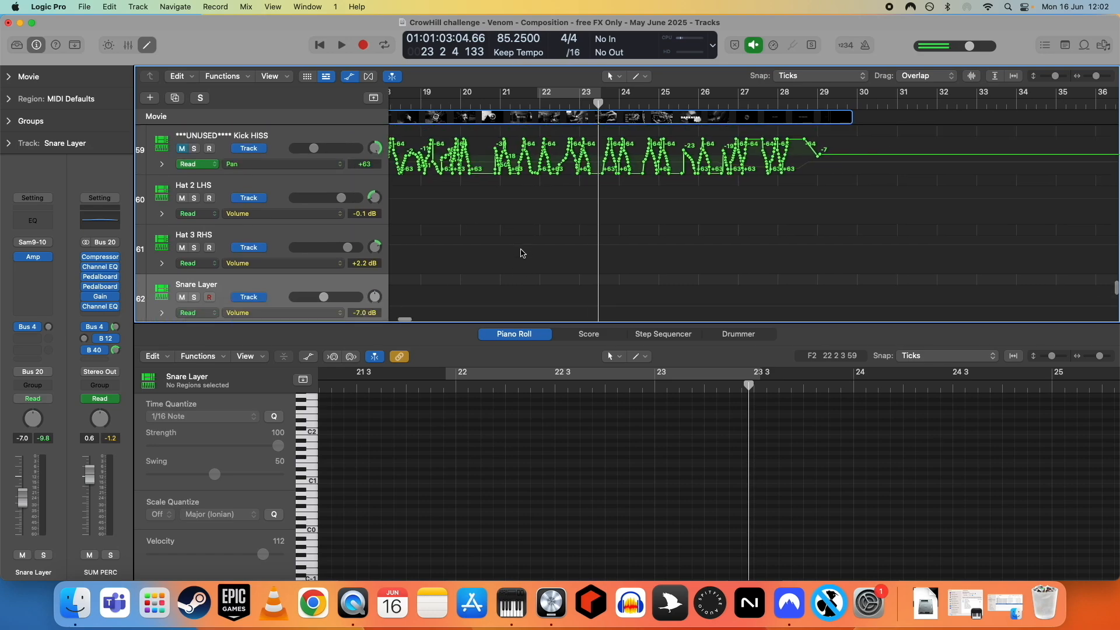
{"action": "scroll", "coordinate": [520, 260], "scroll_direction": "down", "scroll_amount": 2}
{"action": "scroll", "coordinate": [529, 267], "scroll_direction": "down", "scroll_amount": 2}
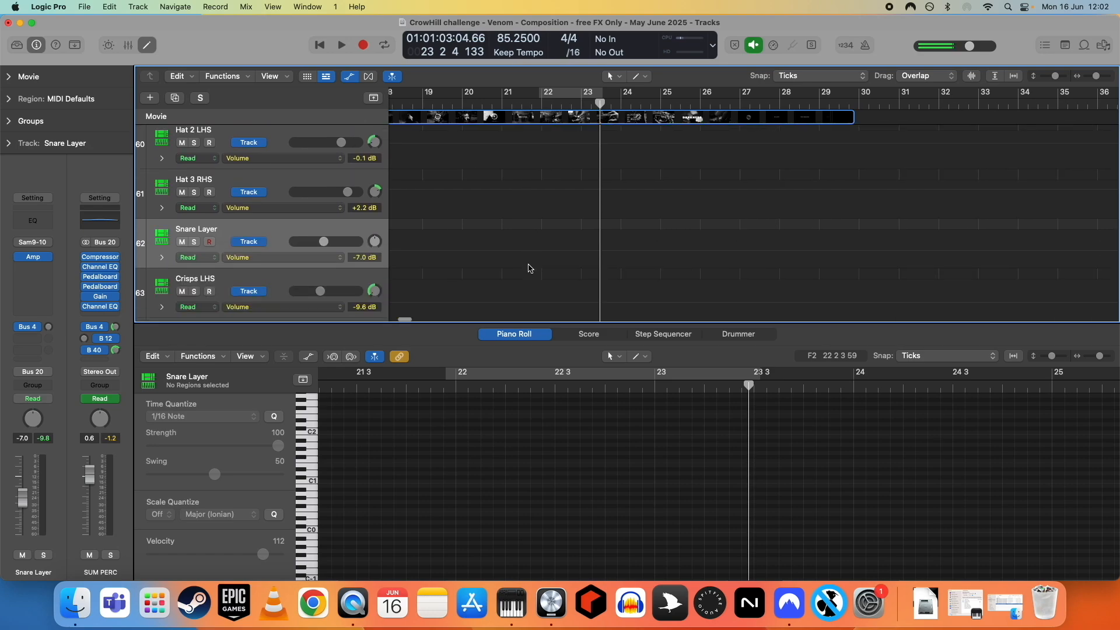
{"action": "scroll", "coordinate": [529, 268], "scroll_direction": "up", "scroll_amount": 15}
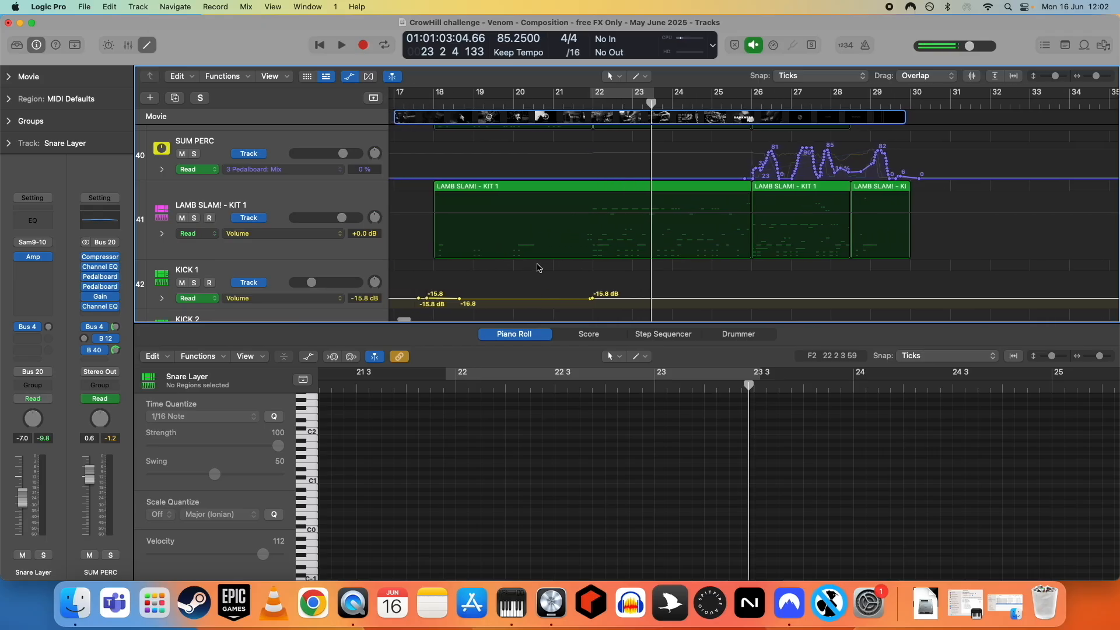
{"action": "scroll", "coordinate": [535, 264], "scroll_direction": "down", "scroll_amount": 2}
{"action": "scroll", "coordinate": [528, 260], "scroll_direction": "right", "scroll_amount": 2}
{"action": "scroll", "coordinate": [520, 266], "scroll_direction": "down", "scroll_amount": 1}
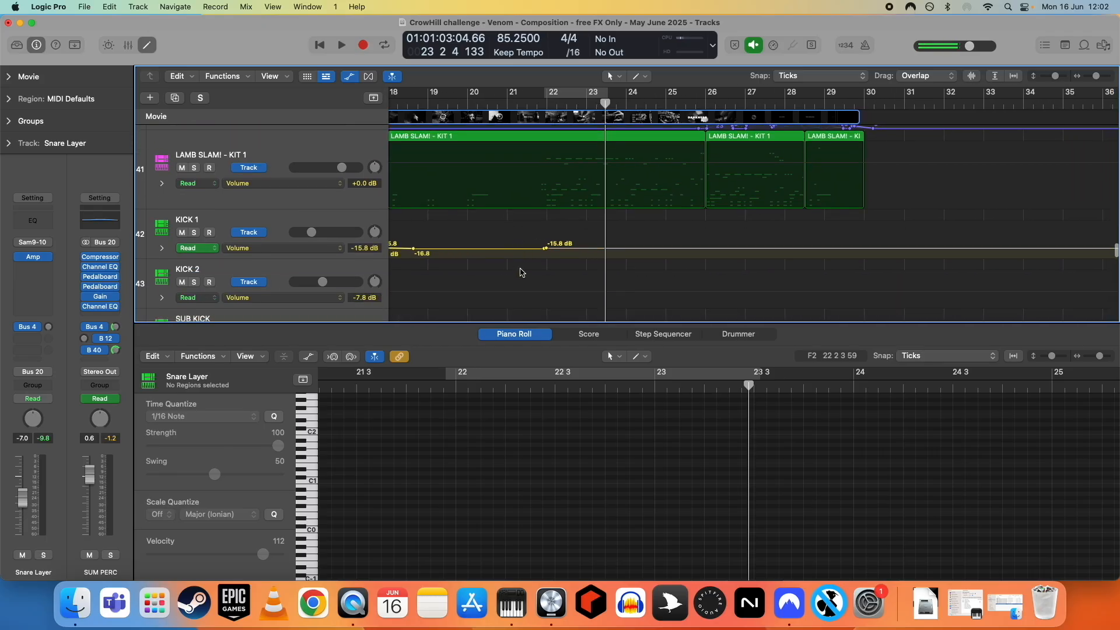
{"action": "scroll", "coordinate": [521, 272], "scroll_direction": "down", "scroll_amount": 1}
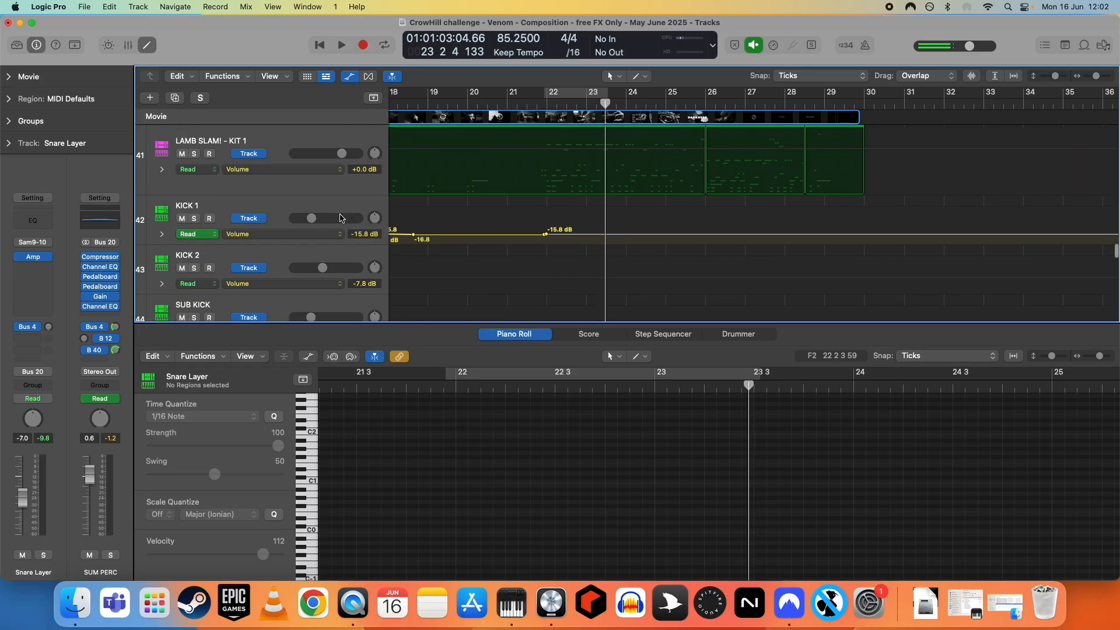
{"action": "scroll", "coordinate": [626, 255], "scroll_direction": "down", "scroll_amount": 3}
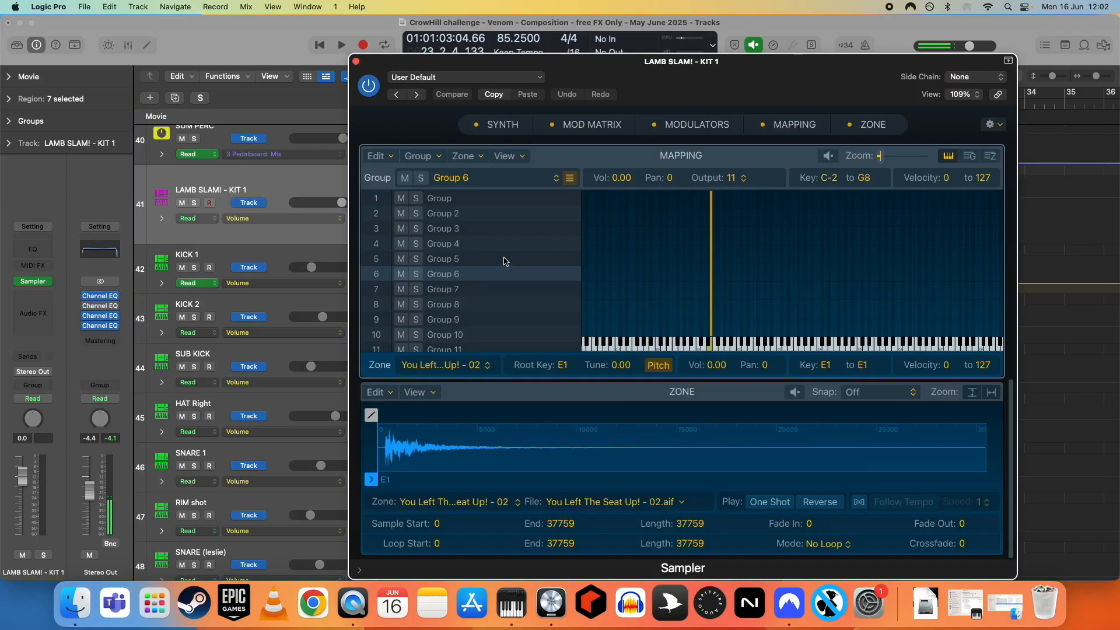
{"action": "left_click", "coordinate": [454, 201]}
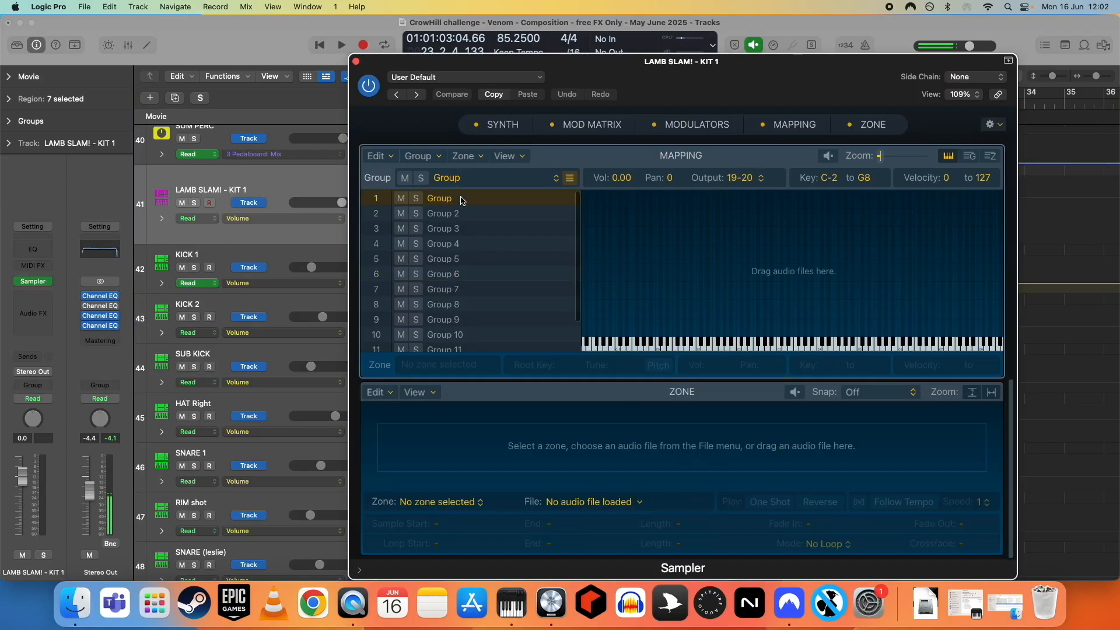
{"action": "left_click", "coordinate": [464, 214]}
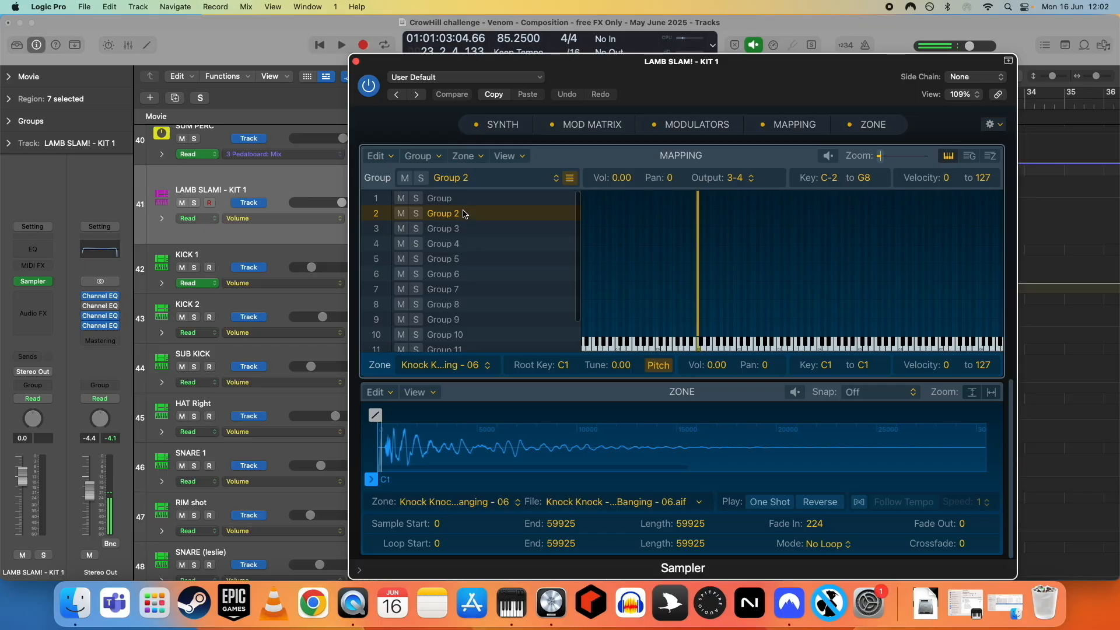
- Open the Mixer, close the Sampler window, and scroll through the channel strips' plugin and send slots
{"action": "left_click", "coordinate": [32, 284]}
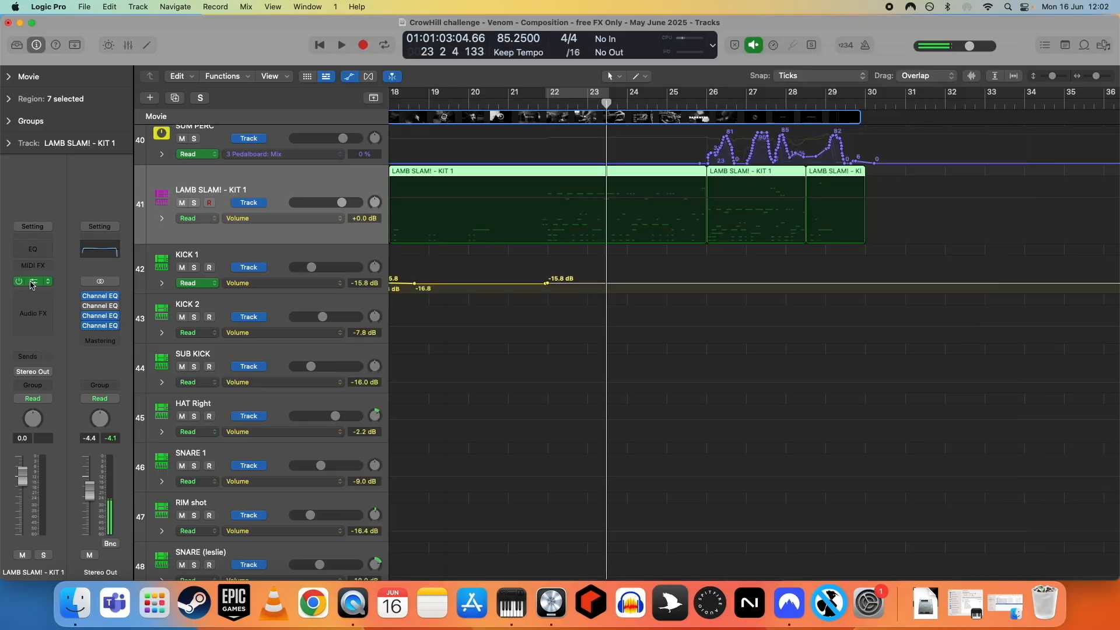
{"action": "left_click", "coordinate": [128, 46]}
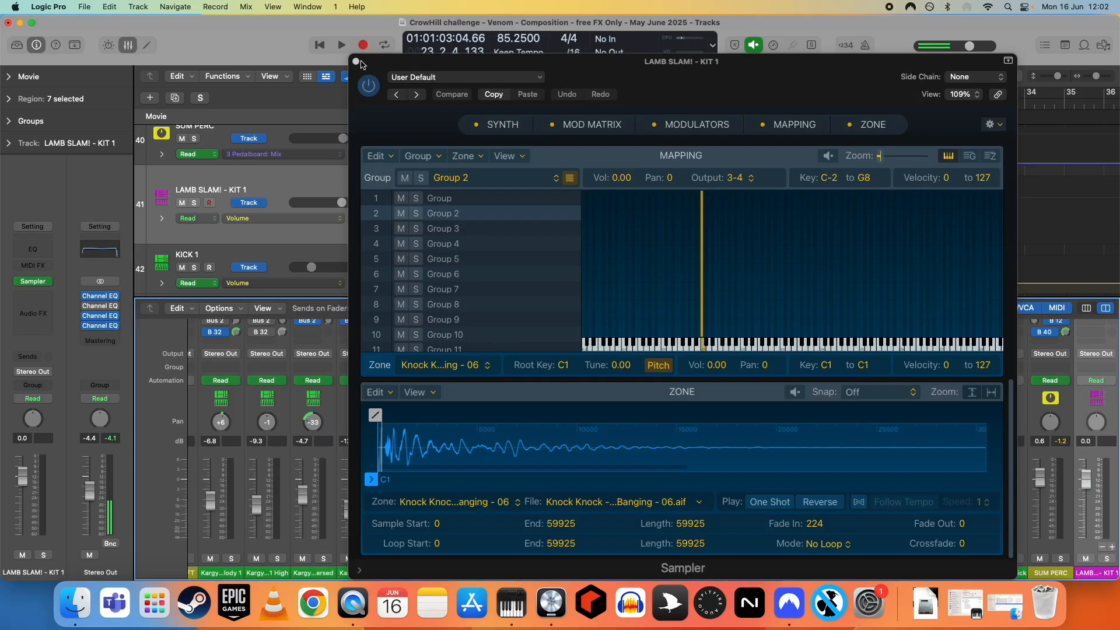
{"action": "left_click", "coordinate": [356, 62]}
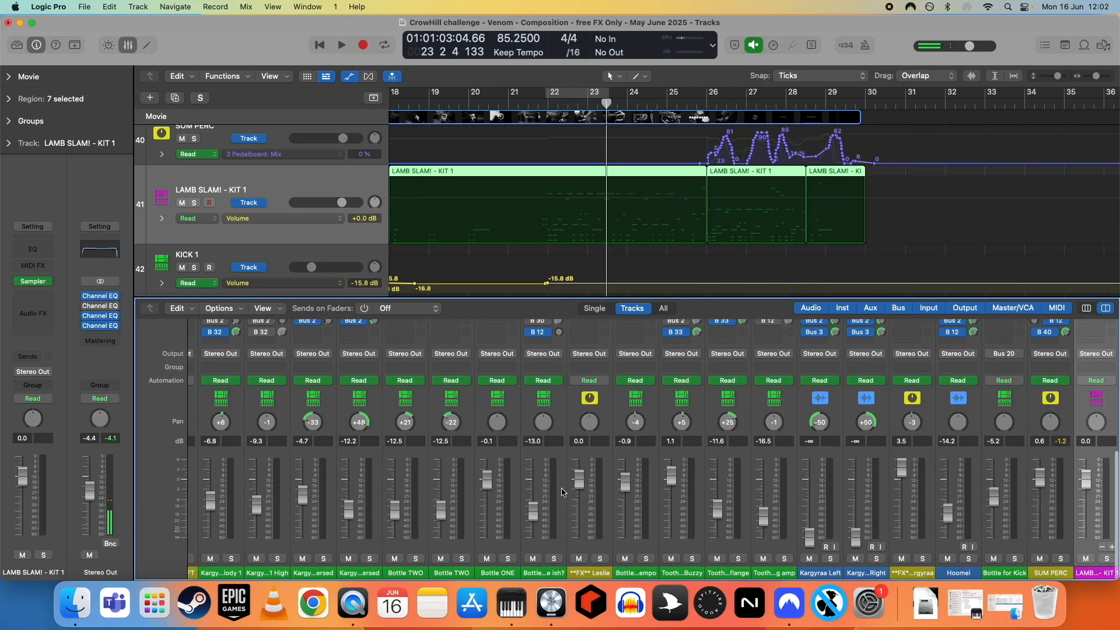
{"action": "scroll", "coordinate": [561, 491], "scroll_direction": "right", "scroll_amount": 15}
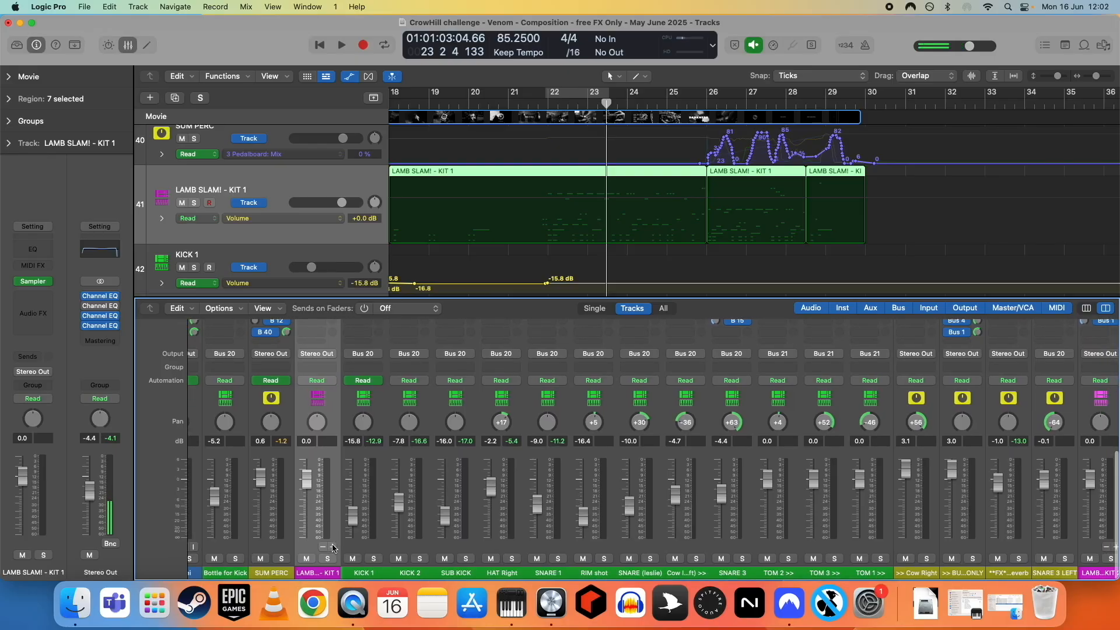
{"action": "scroll", "coordinate": [347, 505], "scroll_direction": "up", "scroll_amount": 8}
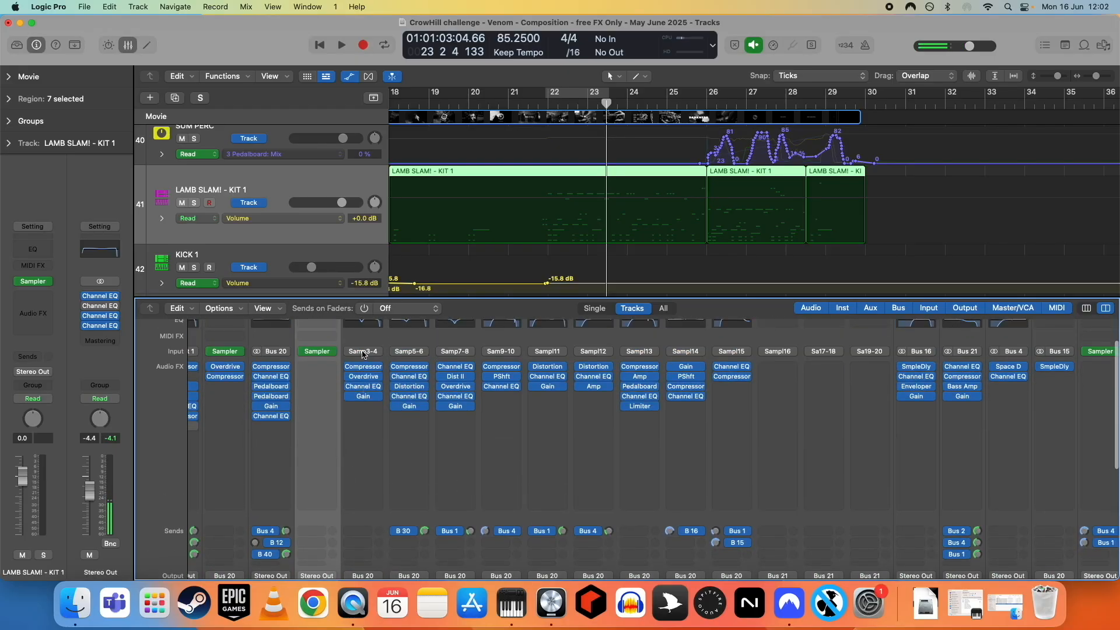
{"action": "scroll", "coordinate": [525, 409], "scroll_direction": "down", "scroll_amount": 2}
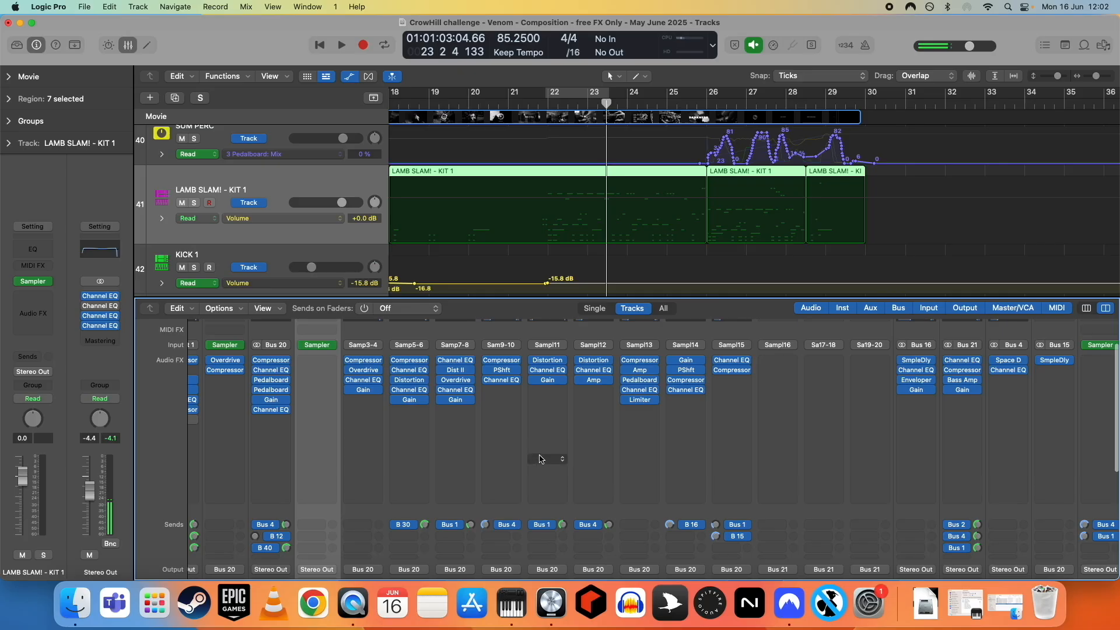
{"action": "scroll", "coordinate": [407, 436], "scroll_direction": "down", "scroll_amount": 8}
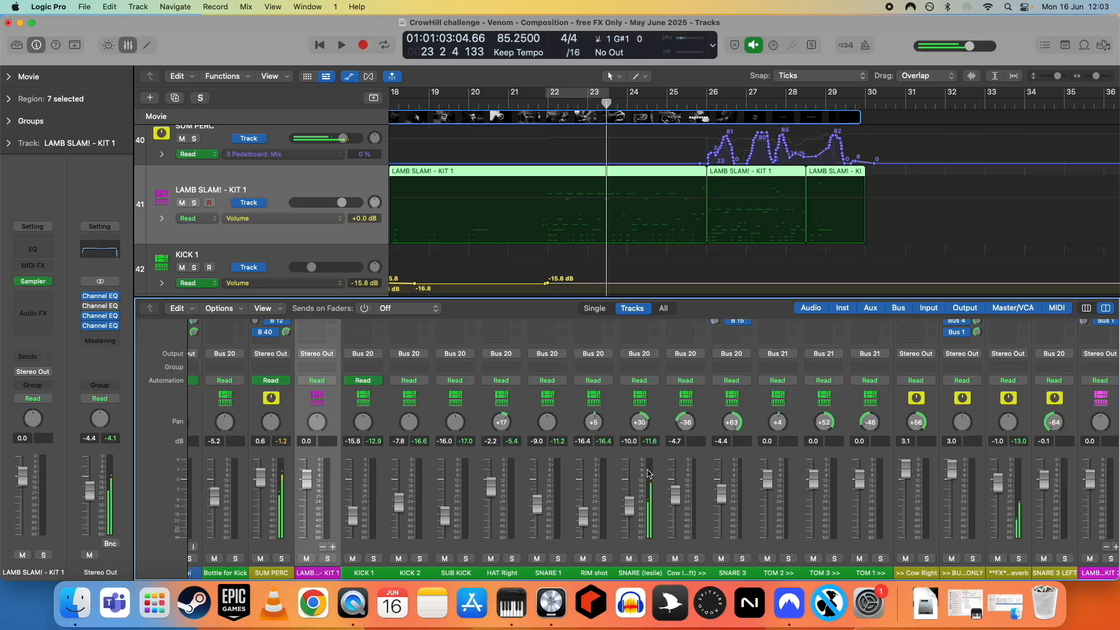
{"action": "scroll", "coordinate": [642, 484], "scroll_direction": "up", "scroll_amount": 8}
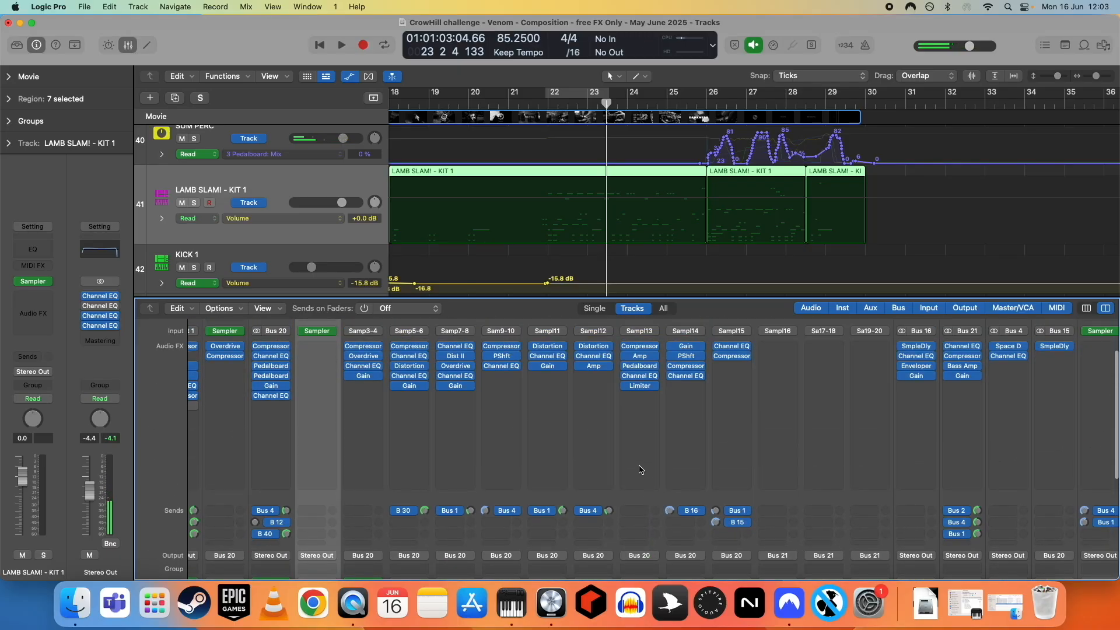
- Open and close the Amp Designer plugin on the SNARE (leslie) channel strip
{"action": "mouse_move", "coordinate": [623, 359]}
{"action": "left_click_drag", "start_coordinate": [630, 356], "coordinate": [627, 352]}
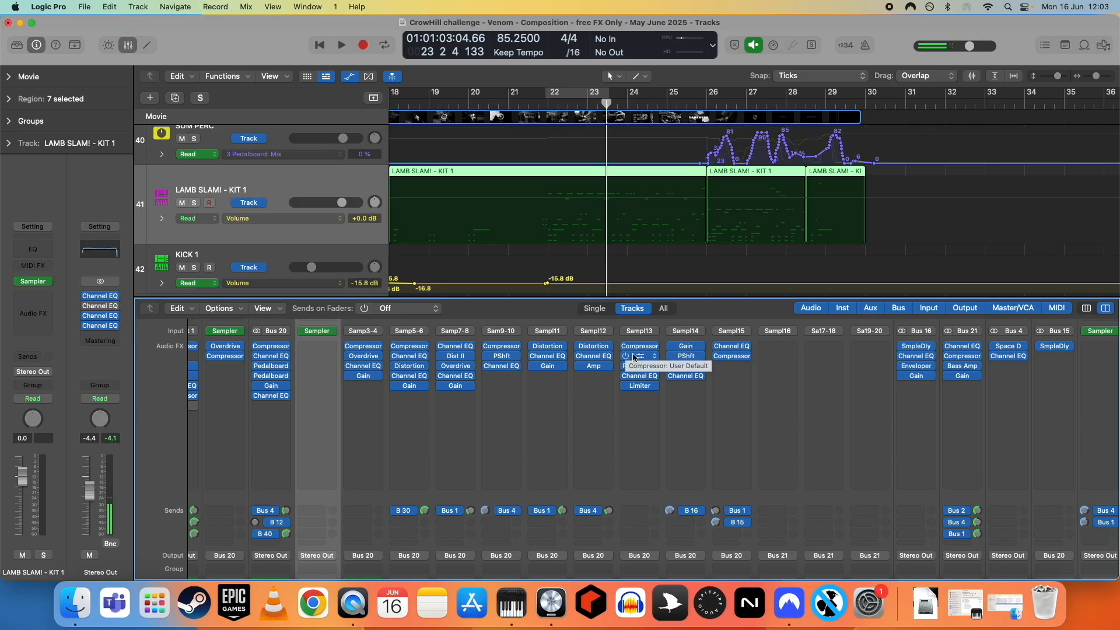
{"action": "left_click_drag", "start_coordinate": [625, 347], "coordinate": [624, 384]}
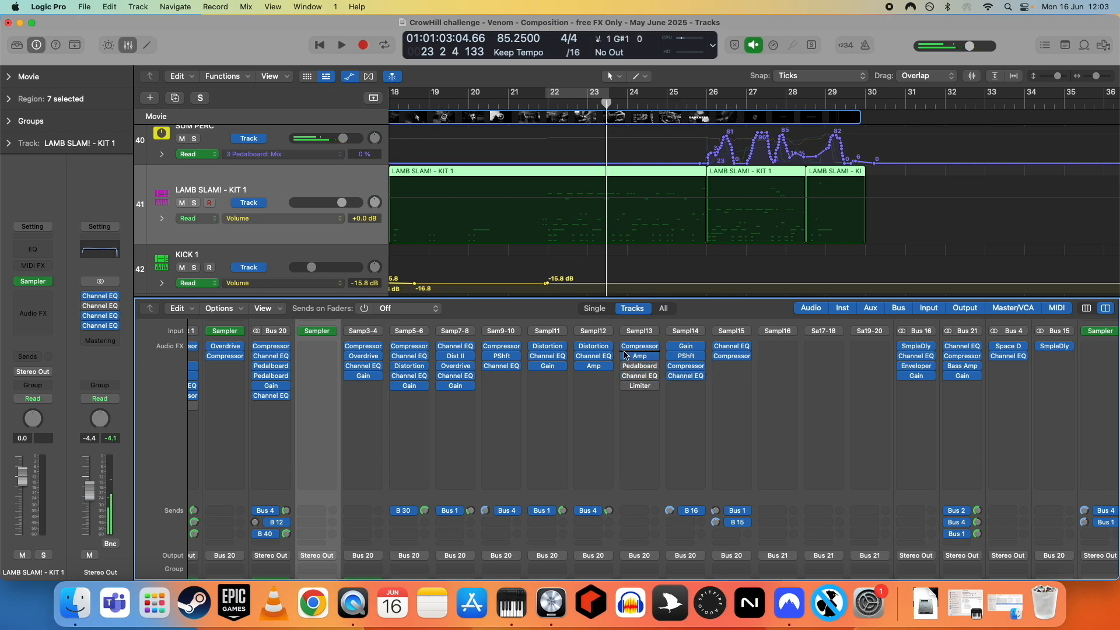
{"action": "left_click", "coordinate": [639, 357]}
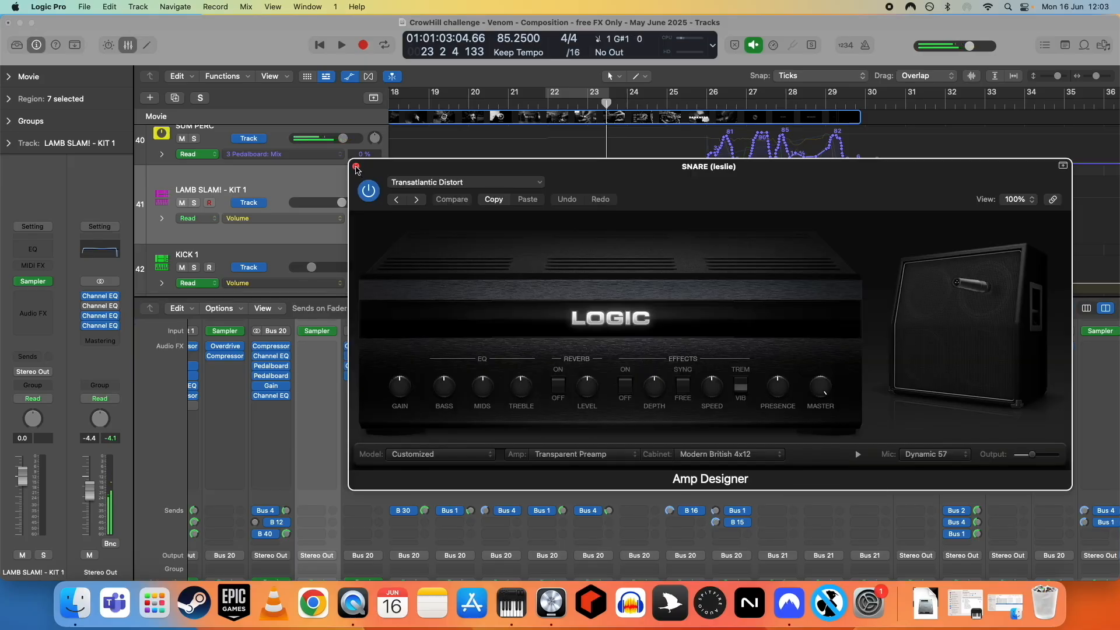
{"action": "left_click", "coordinate": [357, 167]}
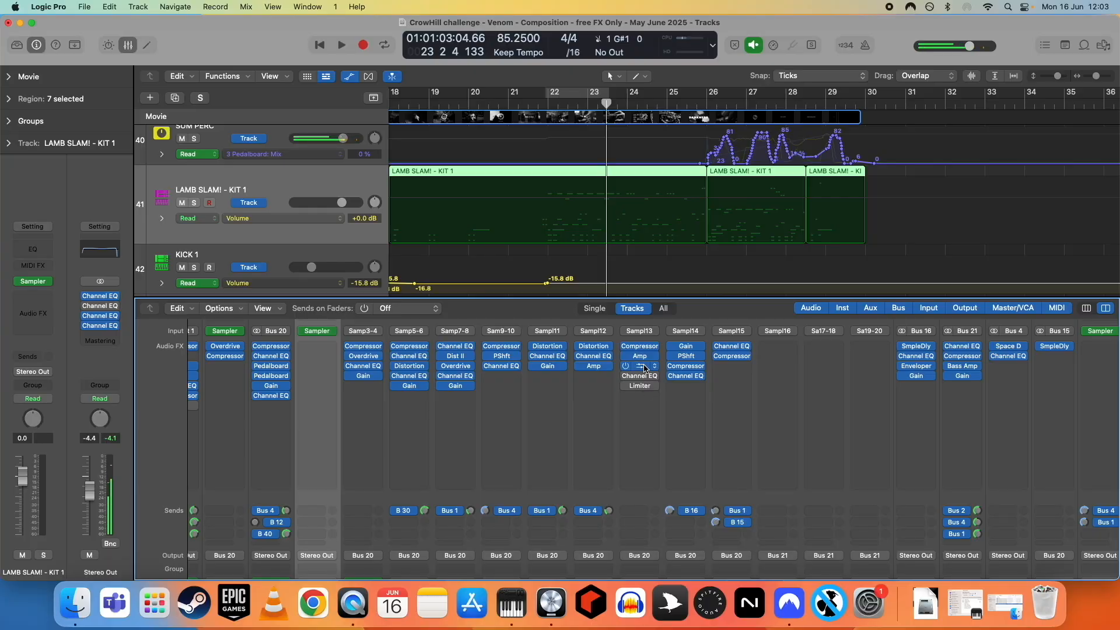
- Inspect the SNARE (leslie) Pedalboard, Channel EQ and Limiter plugins, closing each window afterwards
{"action": "left_click", "coordinate": [641, 369]}
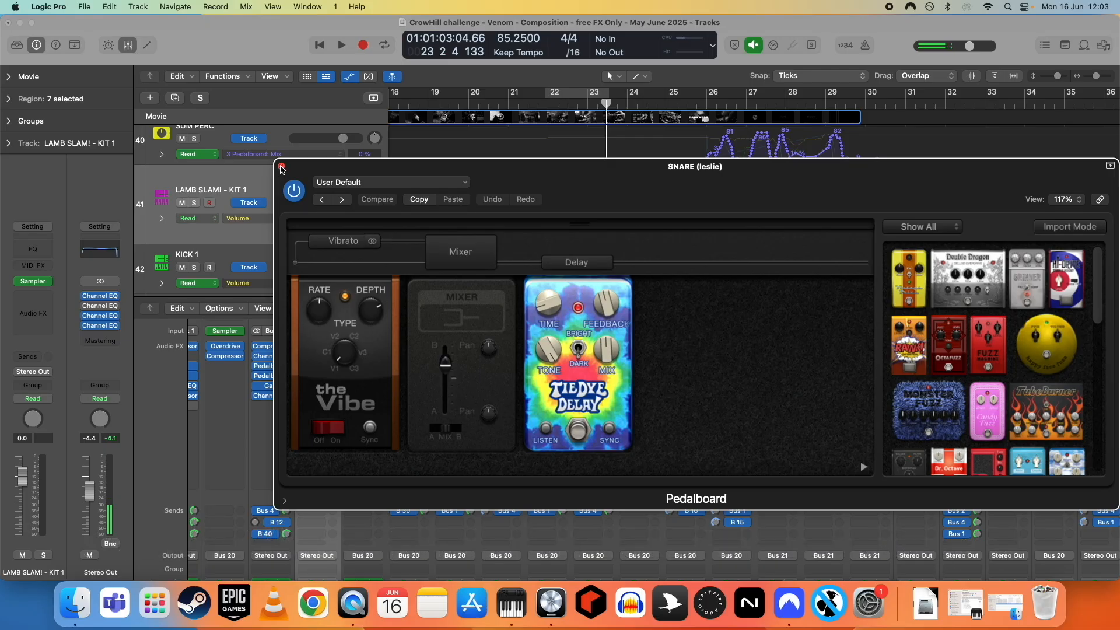
{"action": "left_click", "coordinate": [281, 168]}
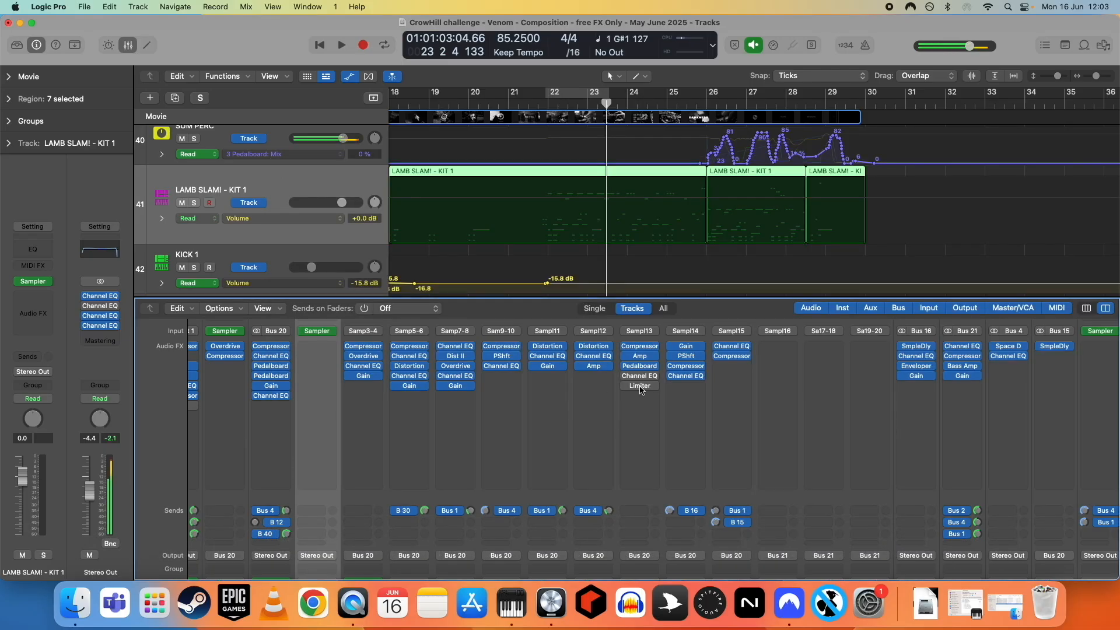
{"action": "left_click", "coordinate": [628, 376]}
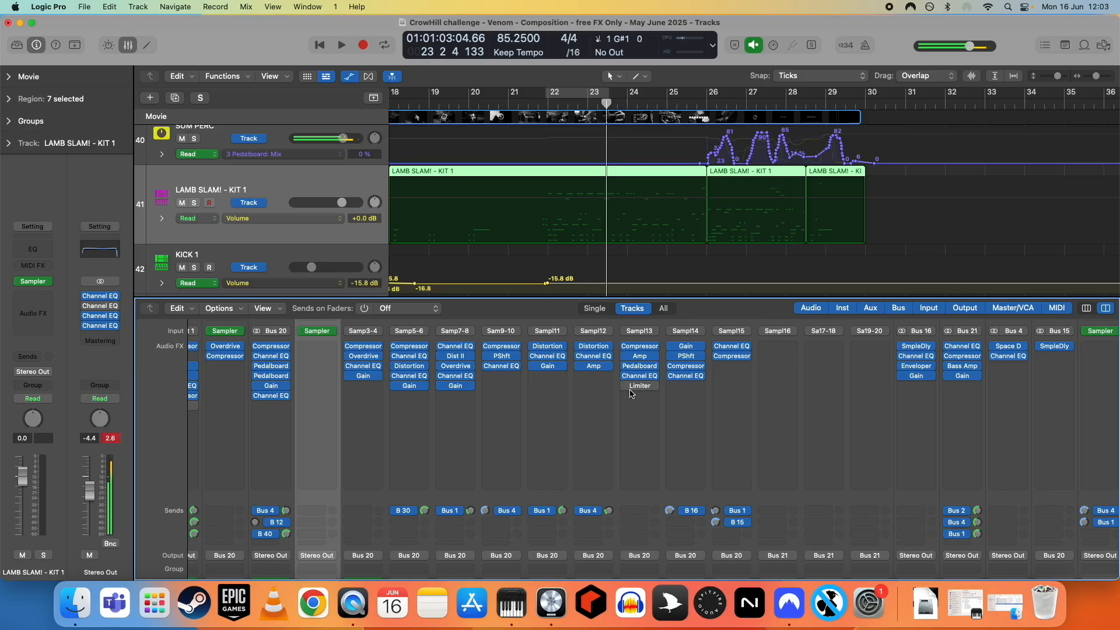
{"action": "left_click", "coordinate": [640, 376]}
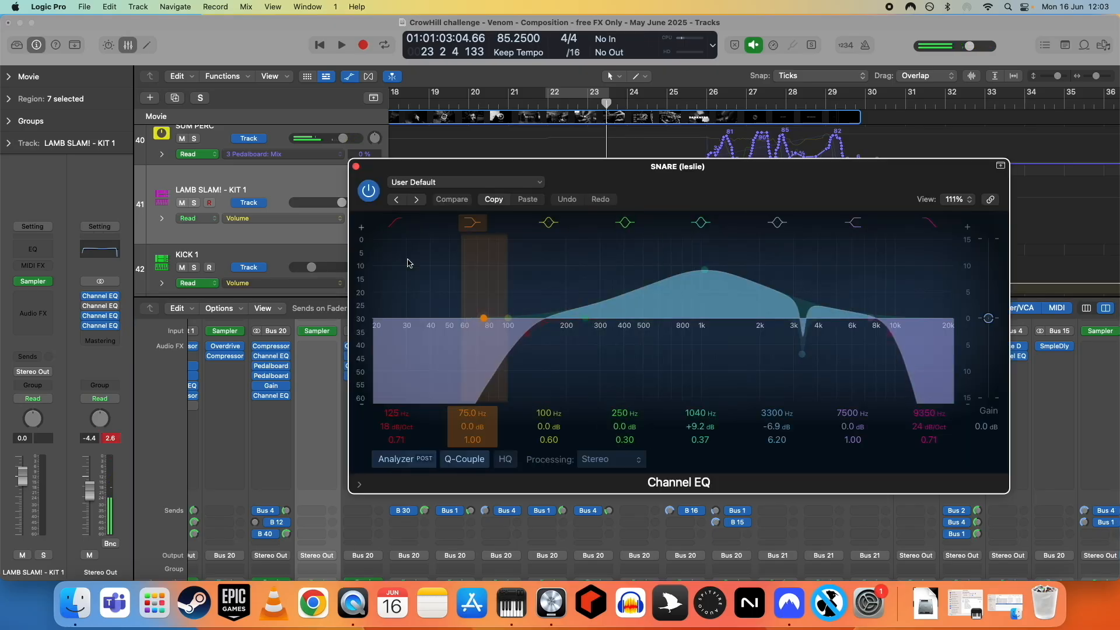
{"action": "left_click", "coordinate": [356, 168]}
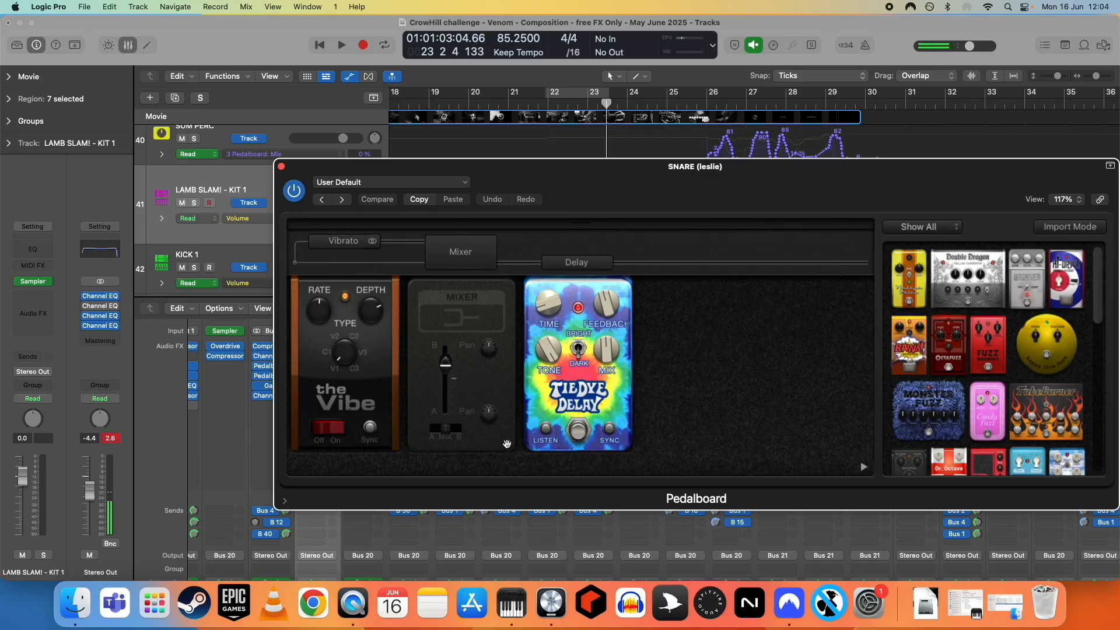
{"action": "left_click", "coordinate": [281, 168]}
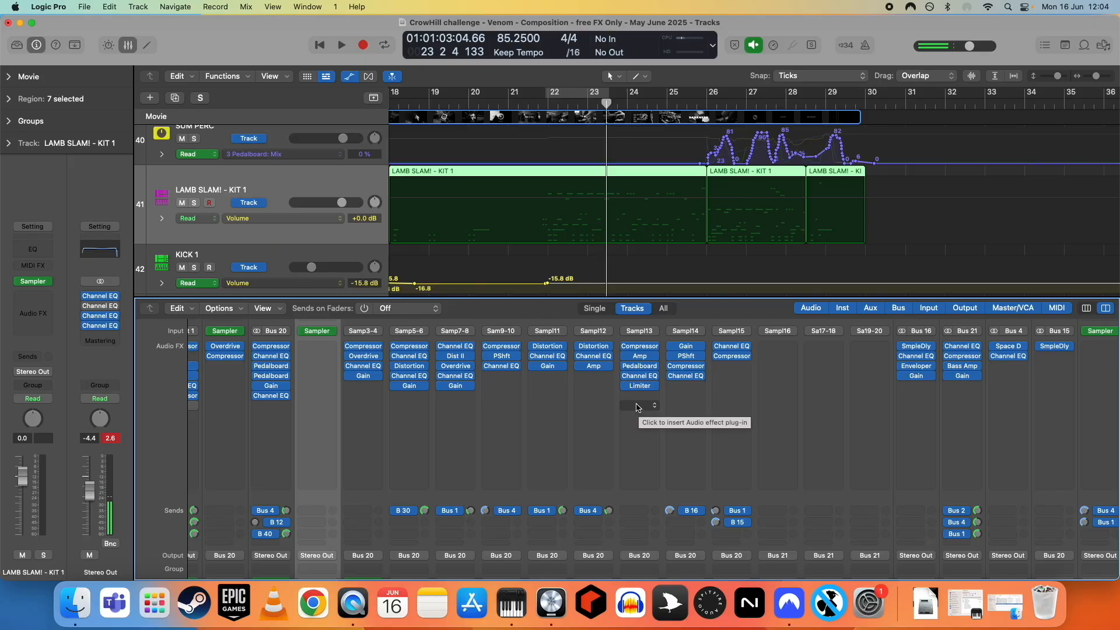
{"action": "left_click", "coordinate": [640, 386]}
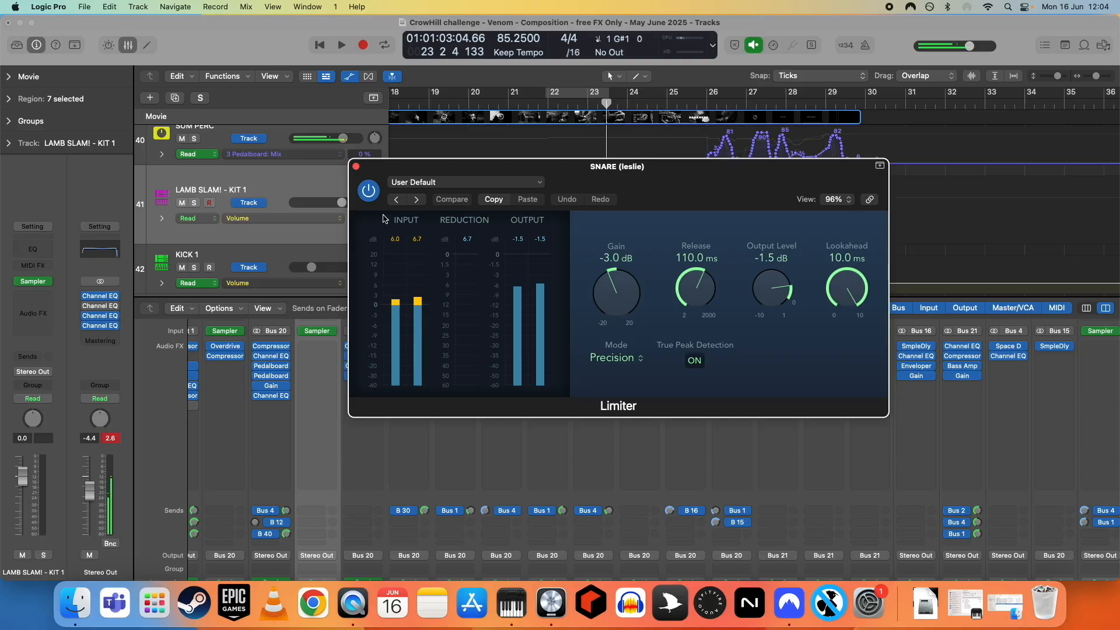
{"action": "left_click", "coordinate": [356, 167]}
- Close the Sampler window and select the >> Cow Right track, then the Cow Ish (left) track
{"action": "scroll", "coordinate": [663, 480], "scroll_direction": "down", "scroll_amount": 1}
{"action": "scroll", "coordinate": [663, 479], "scroll_direction": "down", "scroll_amount": 3}
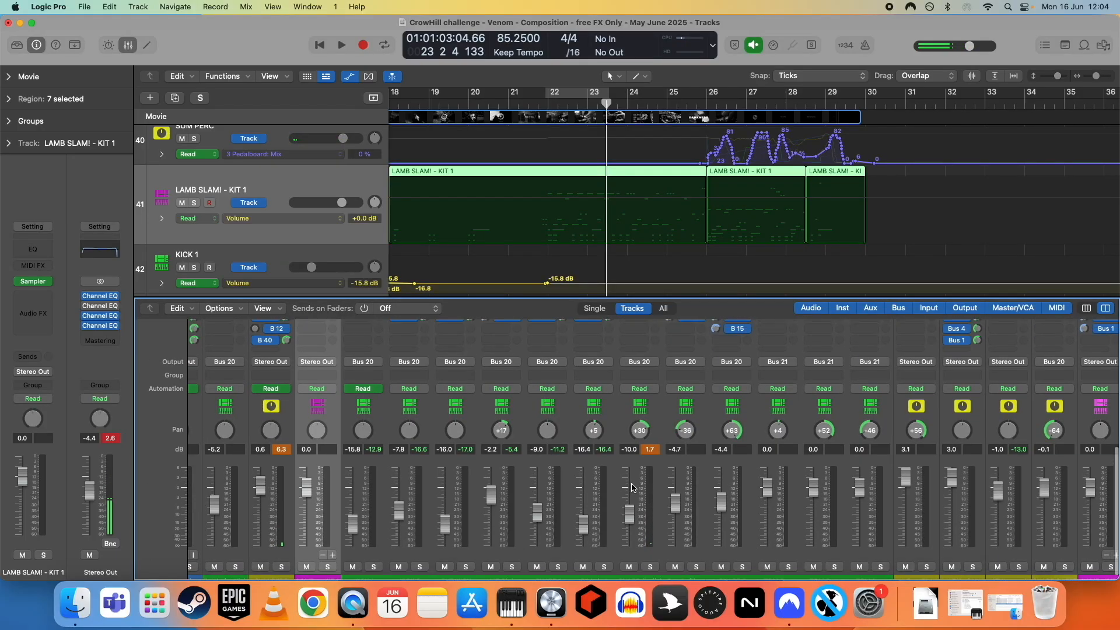
{"action": "scroll", "coordinate": [635, 421], "scroll_direction": "up", "scroll_amount": 2}
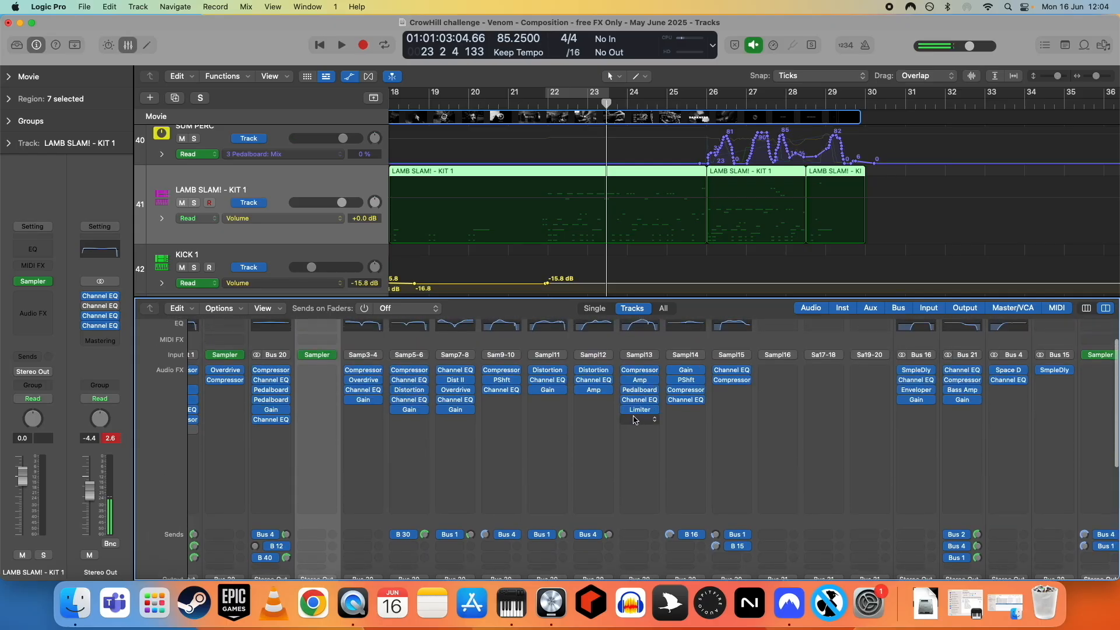
{"action": "scroll", "coordinate": [634, 421], "scroll_direction": "down", "scroll_amount": 5}
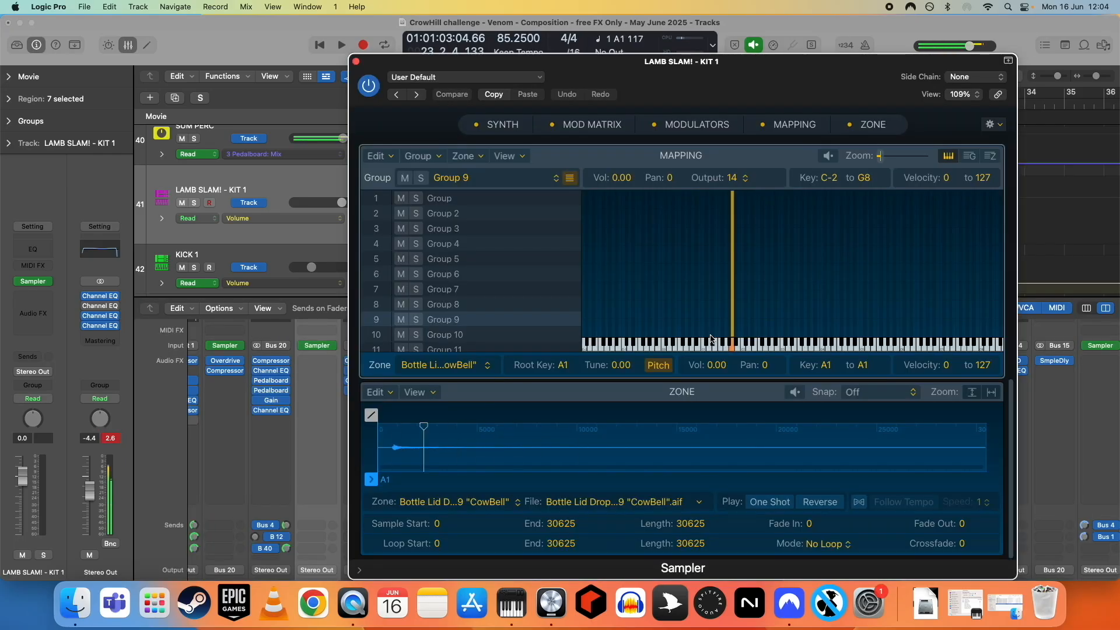
{"action": "left_click", "coordinate": [356, 61]}
{"action": "scroll", "coordinate": [635, 449], "scroll_direction": "down", "scroll_amount": 3}
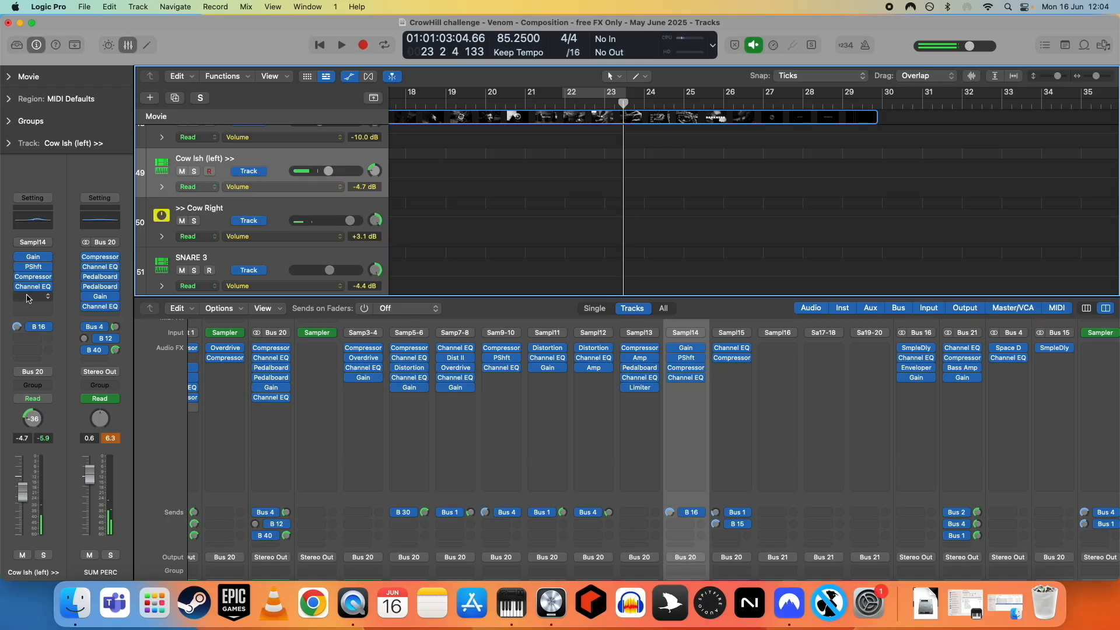
{"action": "left_click", "coordinate": [274, 214]}
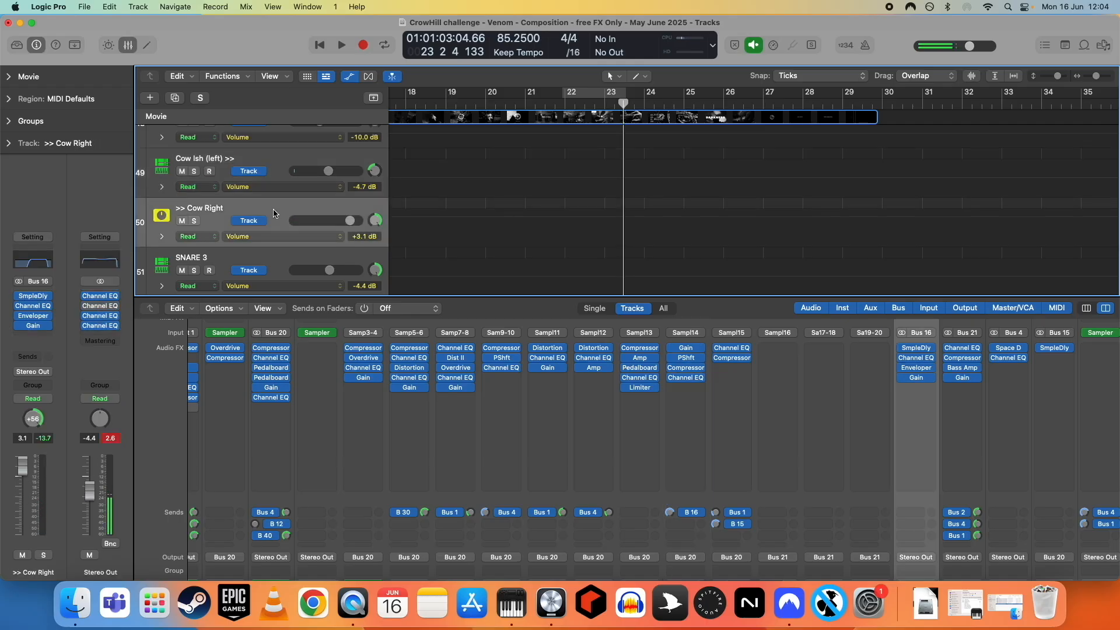
{"action": "left_click", "coordinate": [280, 165]}
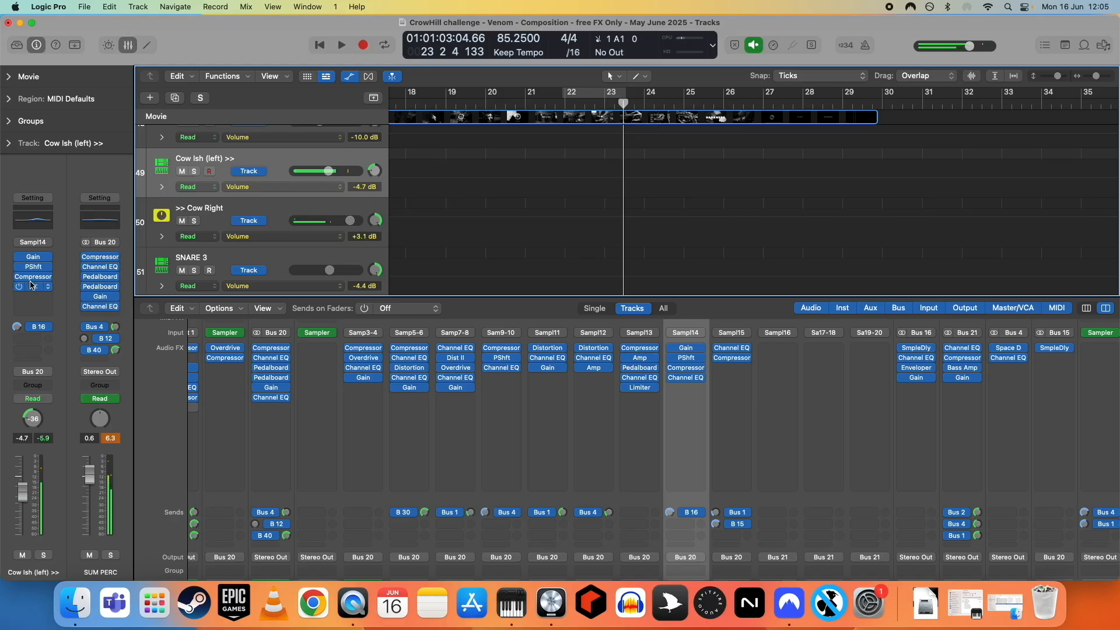
- Open the Enveloper plugin on the >> Cow Right channel and raise its attack Gain to 2%
{"action": "left_click", "coordinate": [215, 211]}
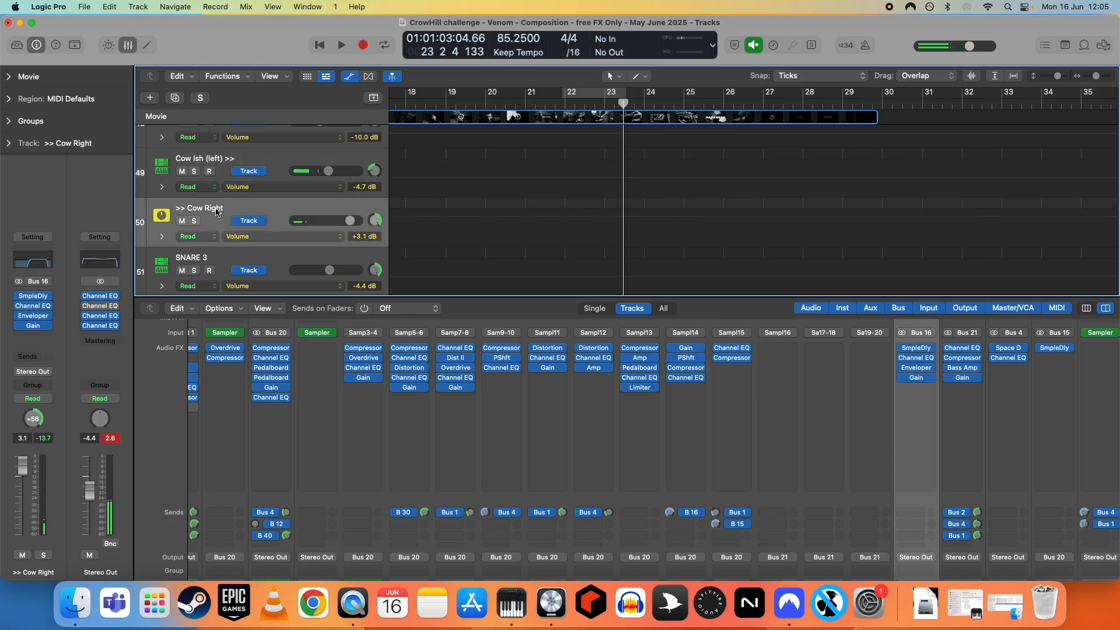
{"action": "left_click", "coordinate": [32, 316]}
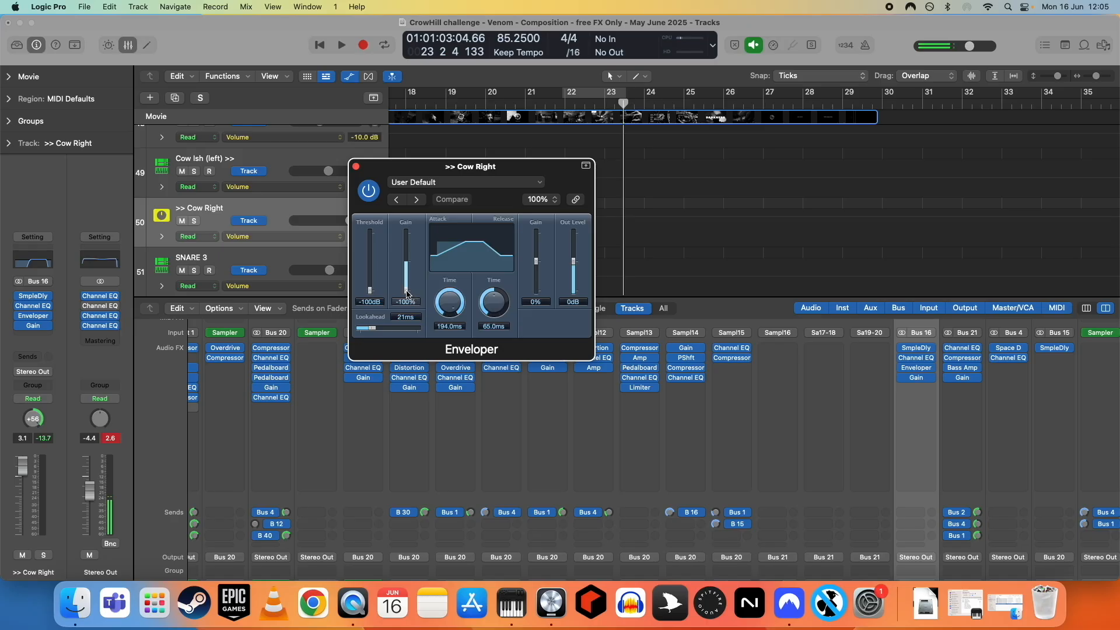
{"action": "left_click_drag", "start_coordinate": [407, 293], "coordinate": [406, 265]}
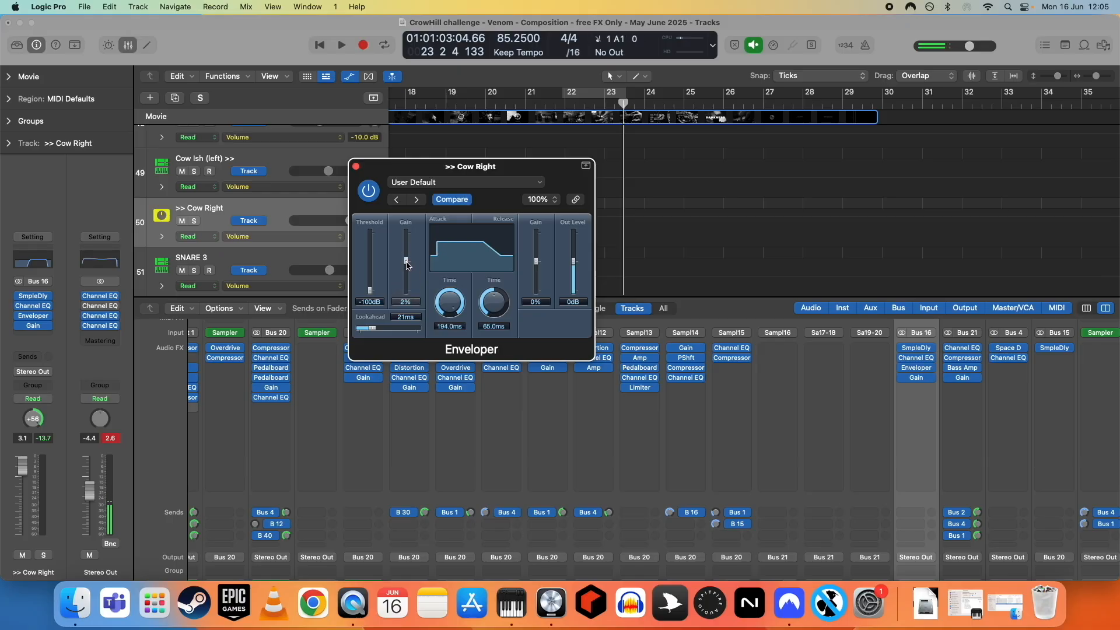
- Set the Enveloper attack Gain back to -100% and close the plugin window
{"action": "left_click", "coordinate": [266, 163]}
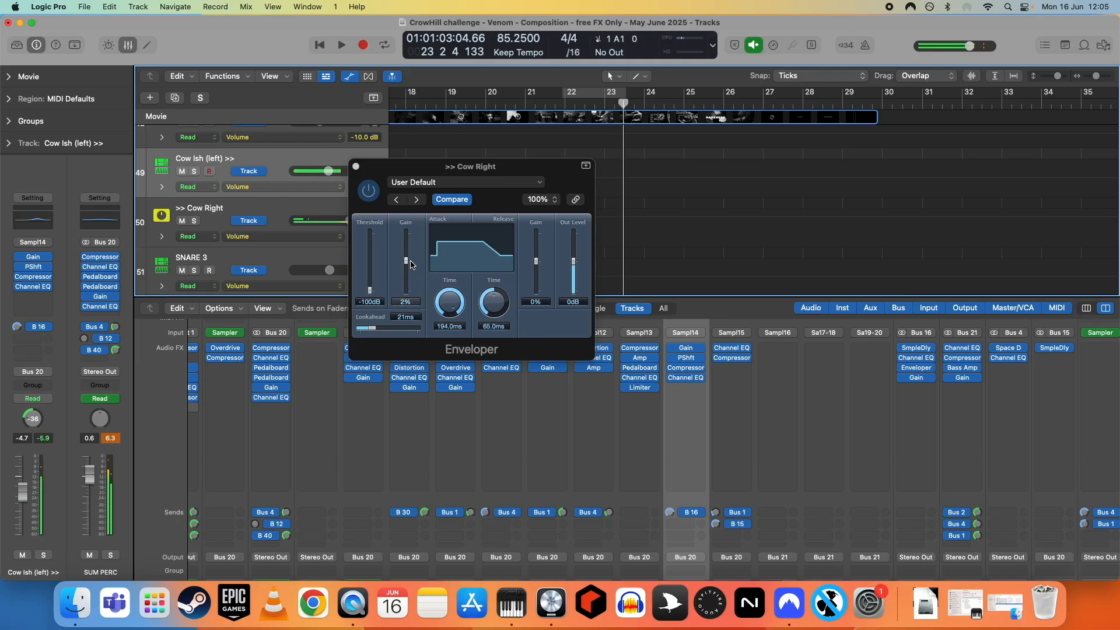
{"action": "left_click_drag", "start_coordinate": [407, 262], "coordinate": [404, 335]}
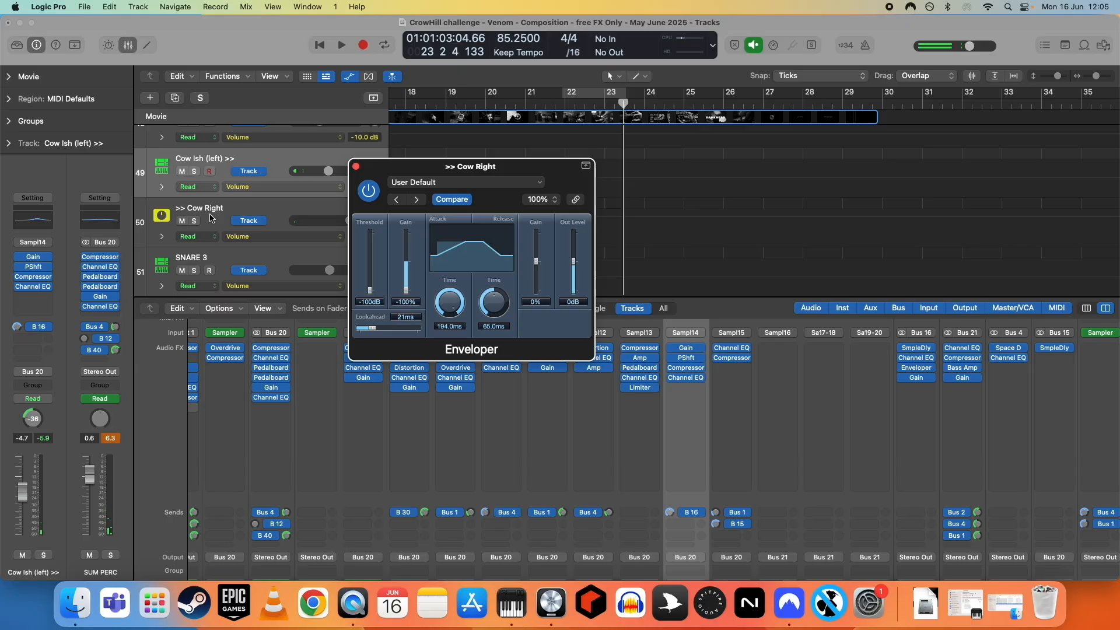
{"action": "left_click", "coordinate": [181, 222]}
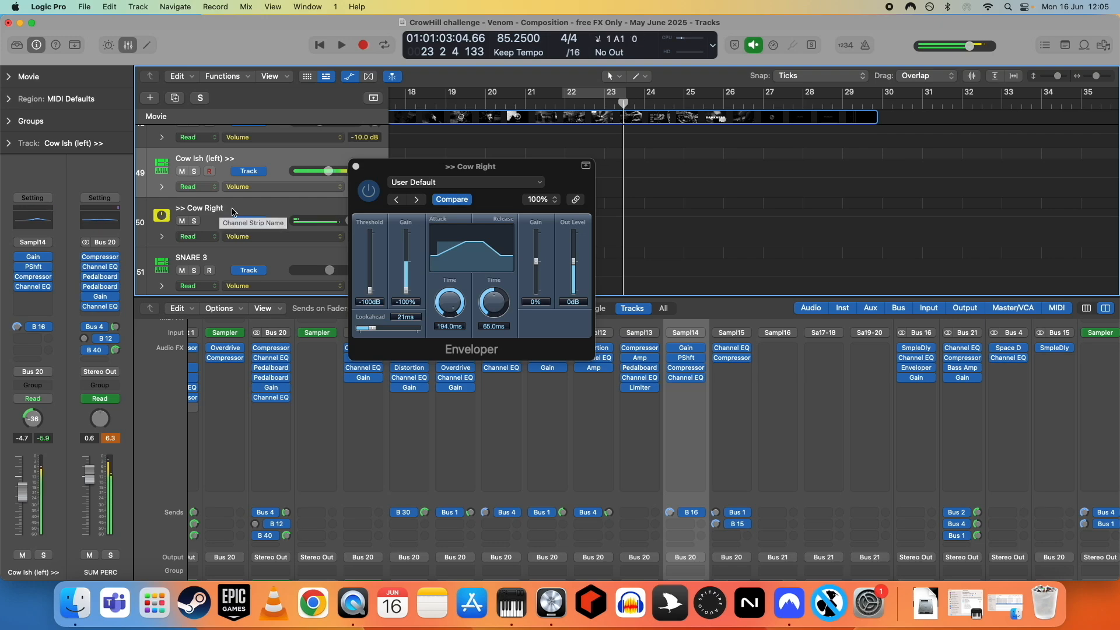
{"action": "left_click", "coordinate": [357, 168]}
- Select the LAMB SLAM! - KIT 1 track, open its Sampler instrument, and close it again
{"action": "left_click", "coordinate": [267, 212]}
{"action": "scroll", "coordinate": [519, 239], "scroll_direction": "down", "scroll_amount": 3}
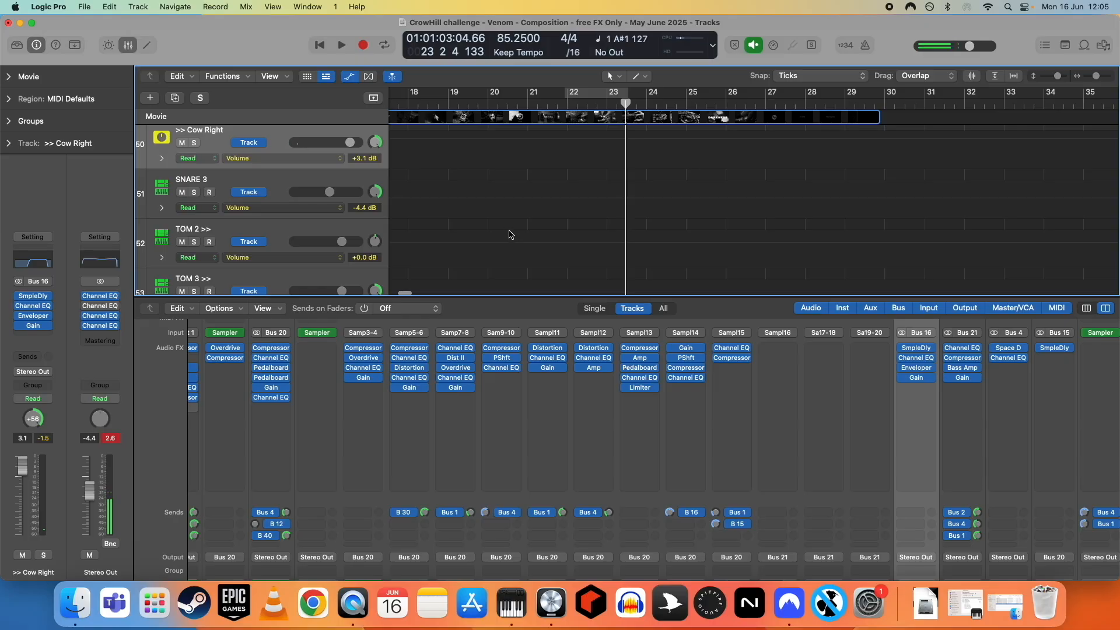
{"action": "scroll", "coordinate": [280, 214], "scroll_direction": "up", "scroll_amount": 15}
{"action": "left_click", "coordinate": [280, 214]}
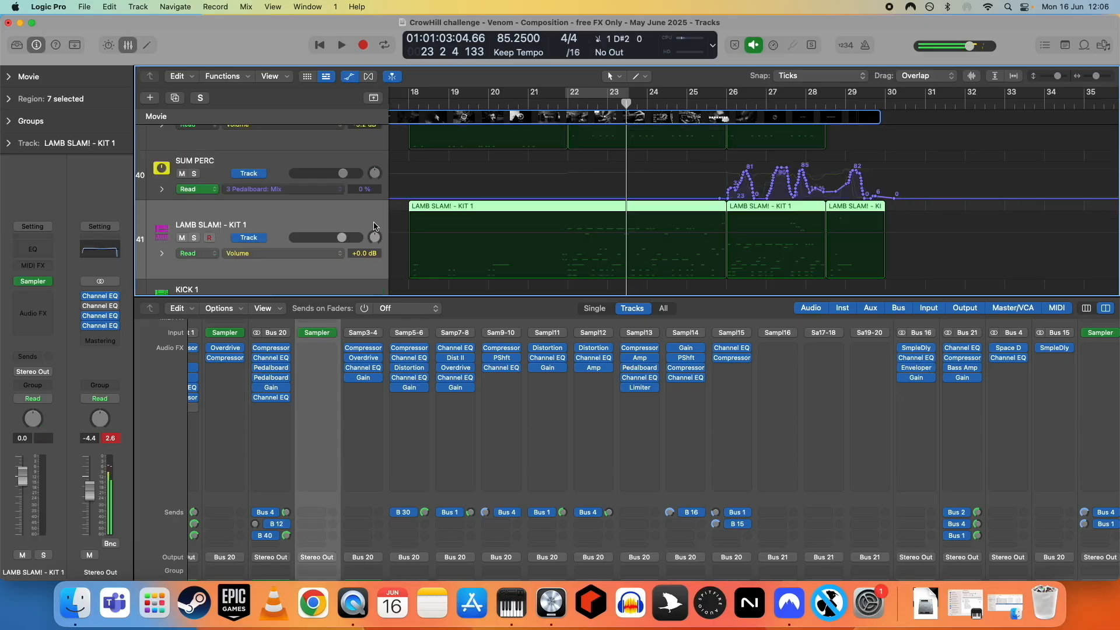
{"action": "scroll", "coordinate": [546, 247], "scroll_direction": "down", "scroll_amount": 2}
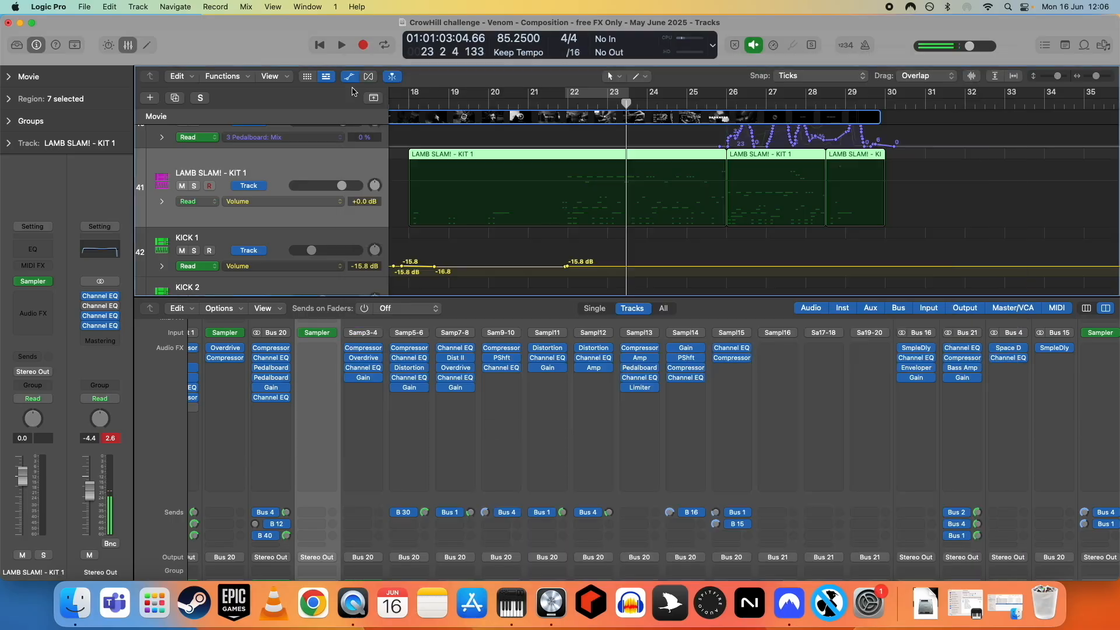
{"action": "left_click", "coordinate": [355, 61]}
- Browse the mixer's channel strips and select the TOM 2, TOM 3 and TOM 1 tracks in turn
{"action": "scroll", "coordinate": [577, 445], "scroll_direction": "down", "scroll_amount": 5}
{"action": "scroll", "coordinate": [577, 445], "scroll_direction": "down", "scroll_amount": 2}
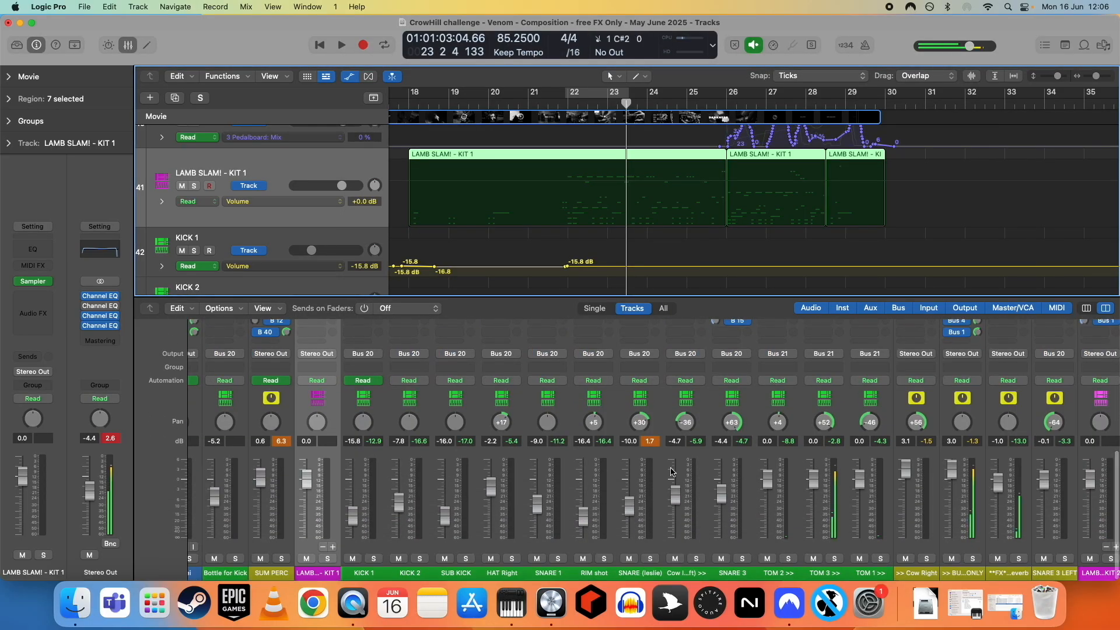
{"action": "scroll", "coordinate": [700, 455], "scroll_direction": "right", "scroll_amount": 3}
{"action": "scroll", "coordinate": [466, 233], "scroll_direction": "down", "scroll_amount": 12}
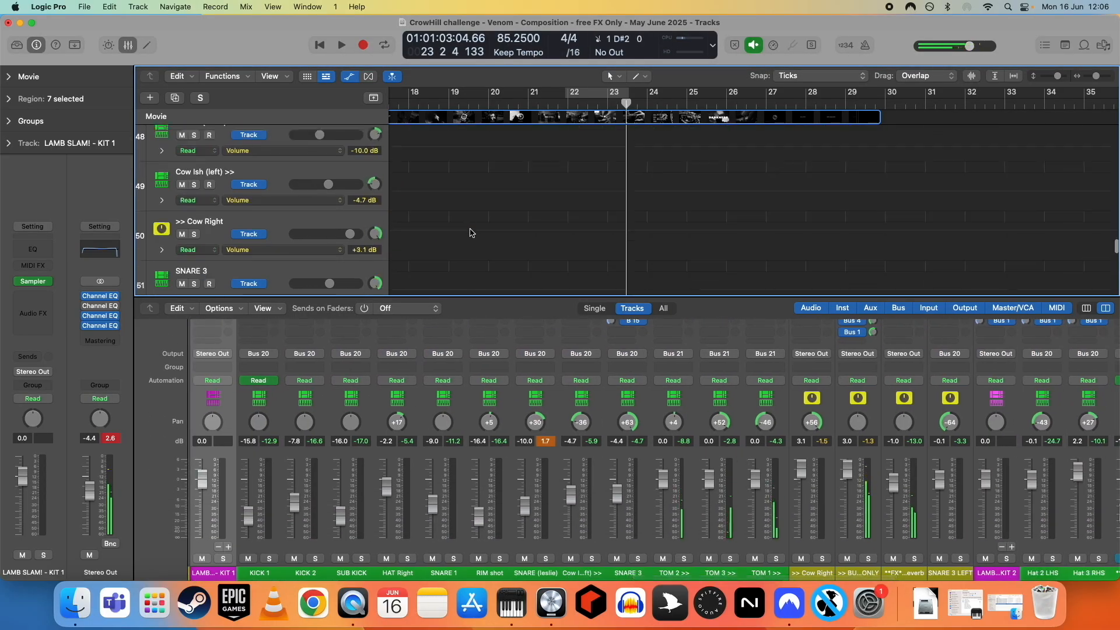
{"action": "left_click", "coordinate": [284, 178]}
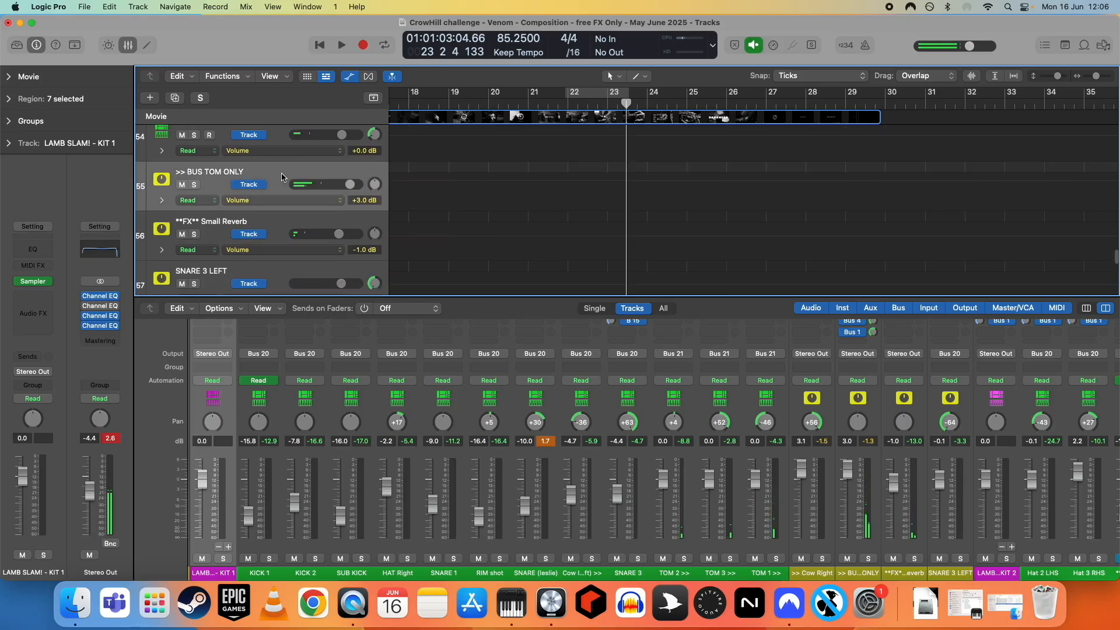
{"action": "scroll", "coordinate": [315, 186], "scroll_direction": "up", "scroll_amount": 2}
{"action": "left_click", "coordinate": [280, 141]}
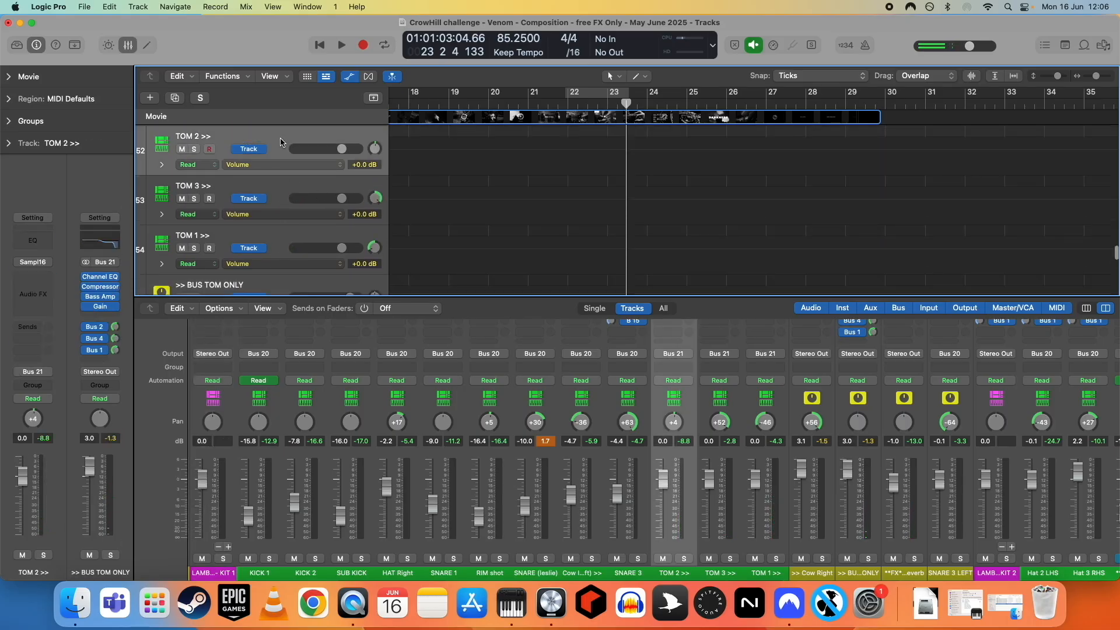
{"action": "left_click", "coordinate": [279, 193]}
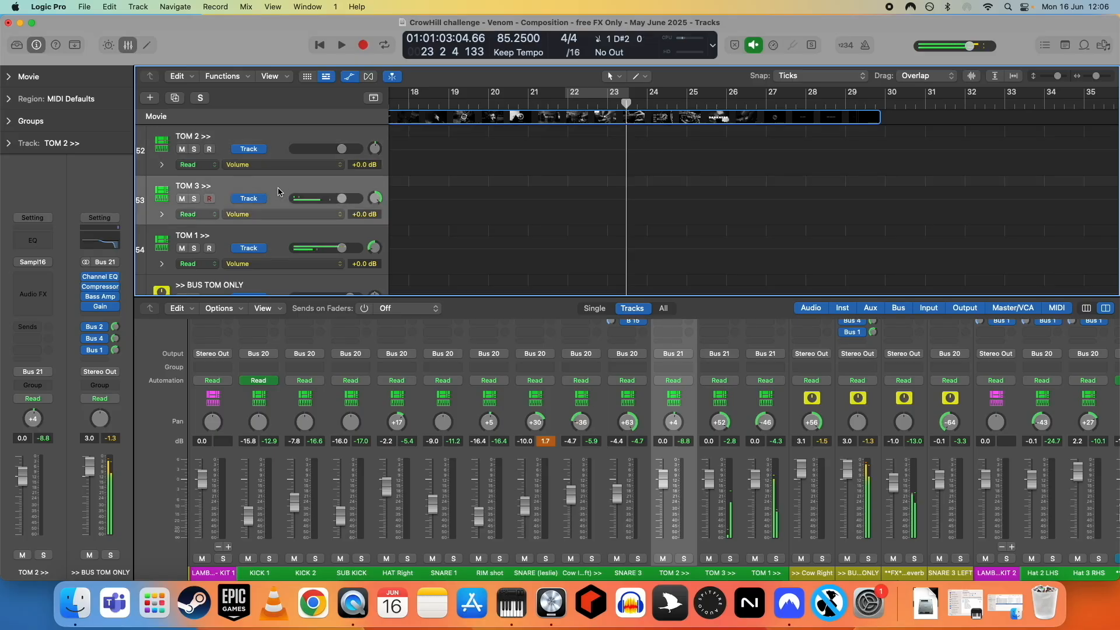
{"action": "left_click", "coordinate": [292, 232]}
- Open the Bass Amp Designer plugin on the >> BUS TOM ONLY track, move its window, and close it
{"action": "scroll", "coordinate": [291, 232], "scroll_direction": "down", "scroll_amount": 3}
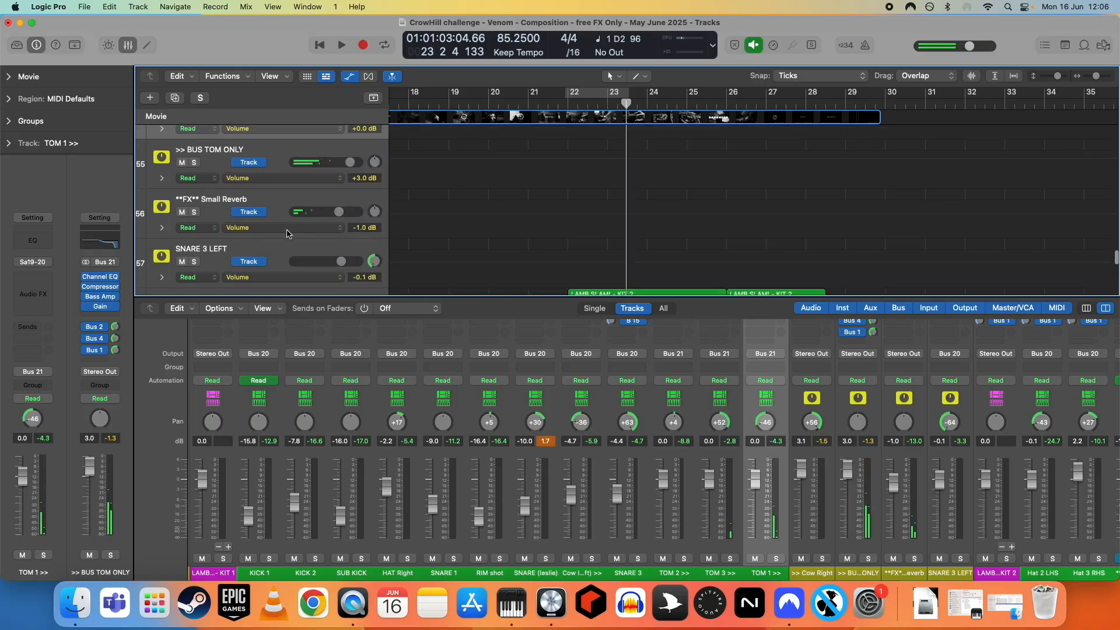
{"action": "scroll", "coordinate": [294, 197], "scroll_direction": "up", "scroll_amount": 1}
{"action": "left_click", "coordinate": [284, 188]}
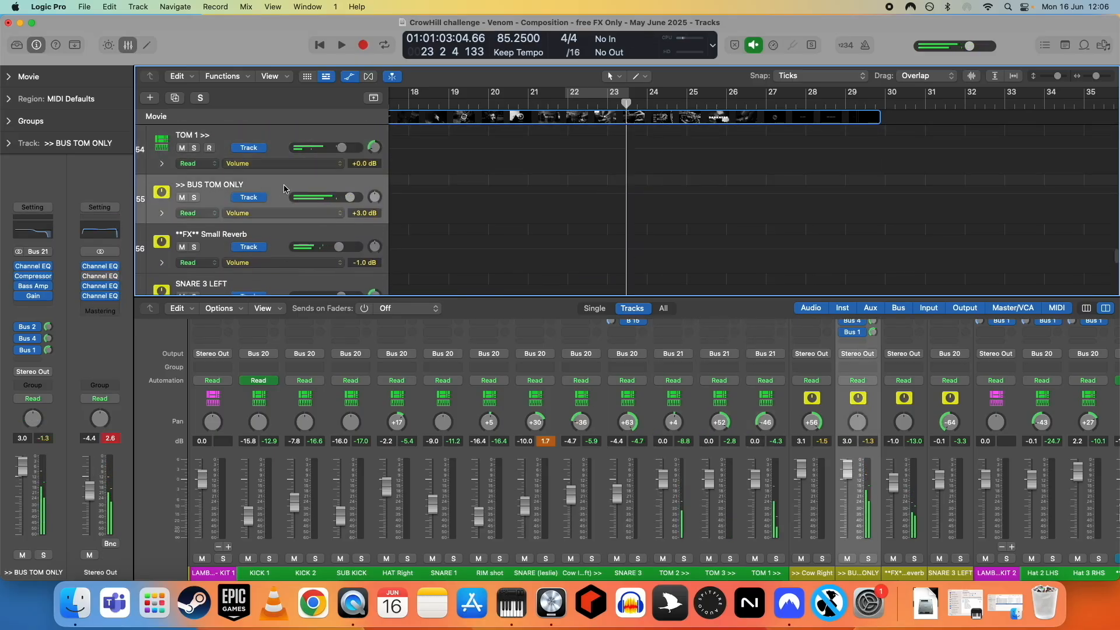
{"action": "left_click", "coordinate": [29, 288]}
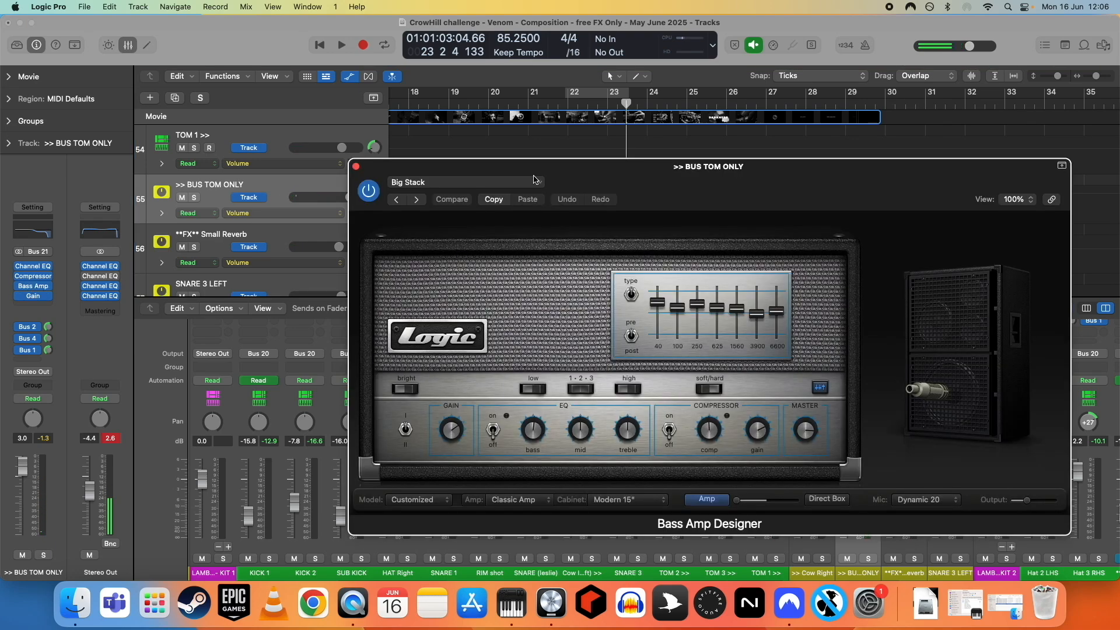
{"action": "left_click_drag", "start_coordinate": [534, 179], "coordinate": [427, 125]}
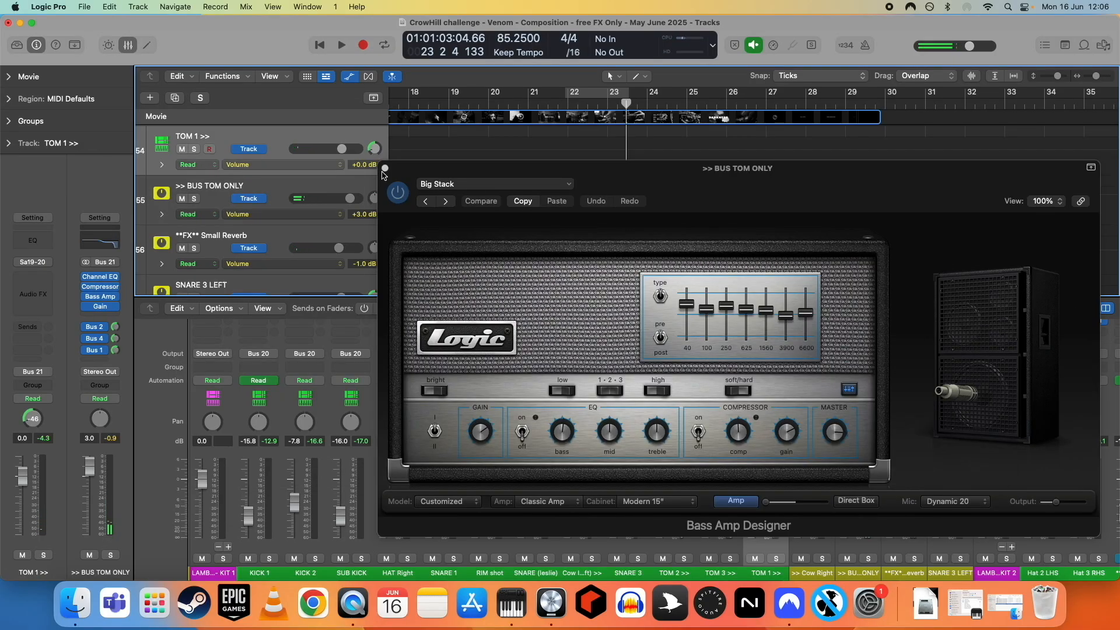
{"action": "left_click", "coordinate": [386, 169]}
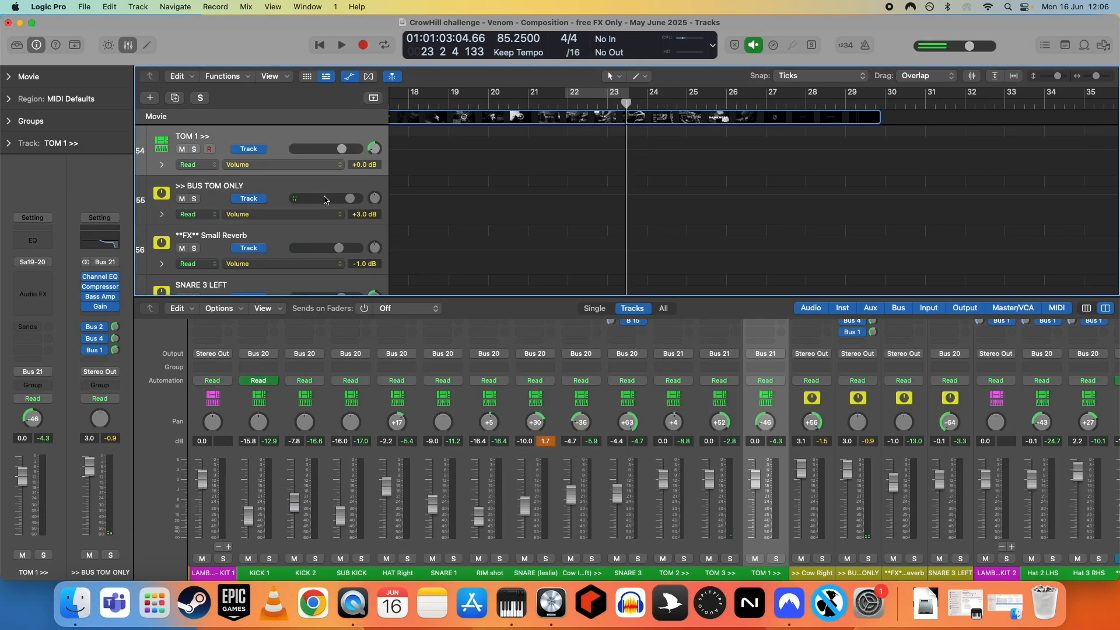
- Reopen the >> BUS TOM ONLY Bass Amp Designer, reposition it, inspect its preset list, and close it
{"action": "left_click", "coordinate": [292, 193]}
{"action": "left_click", "coordinate": [35, 286]}
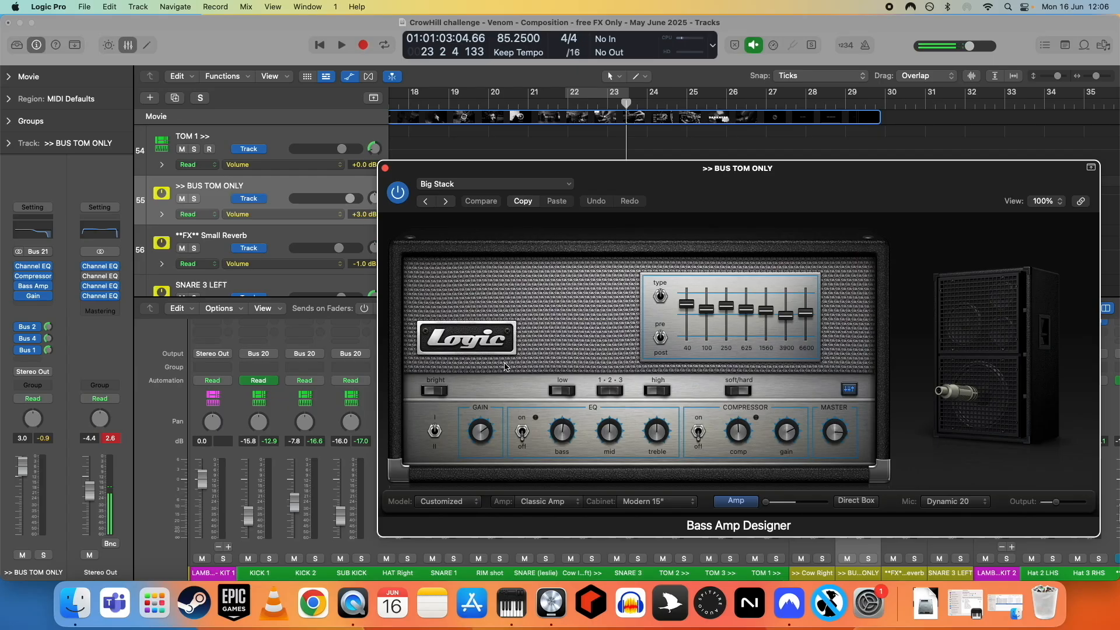
{"action": "left_click_drag", "start_coordinate": [773, 173], "coordinate": [507, 99]}
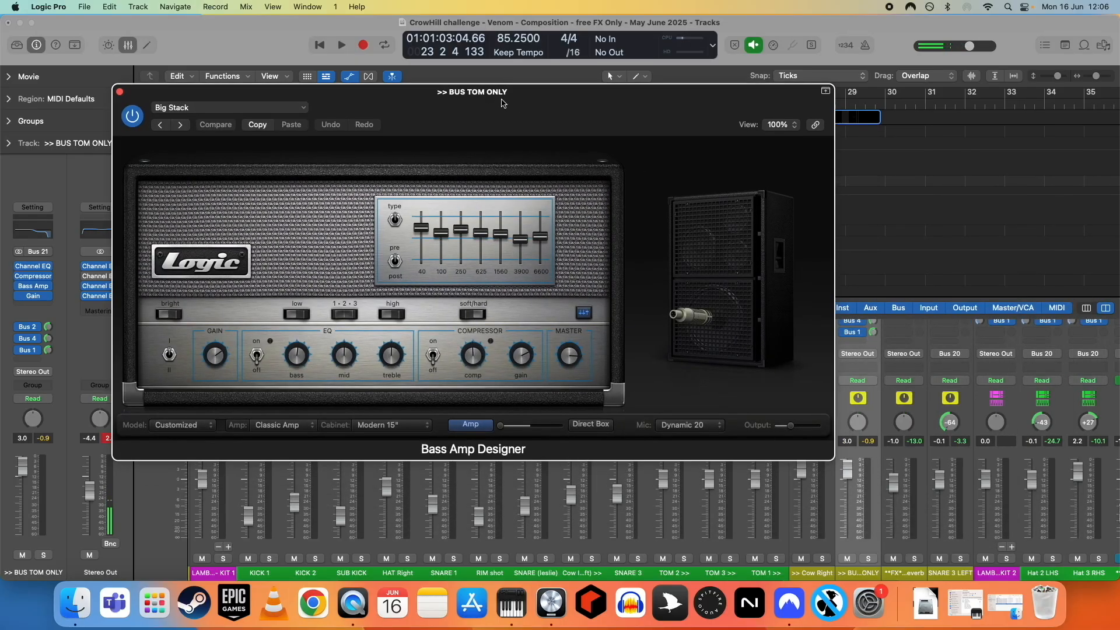
{"action": "left_click_drag", "start_coordinate": [422, 98], "coordinate": [559, 113]}
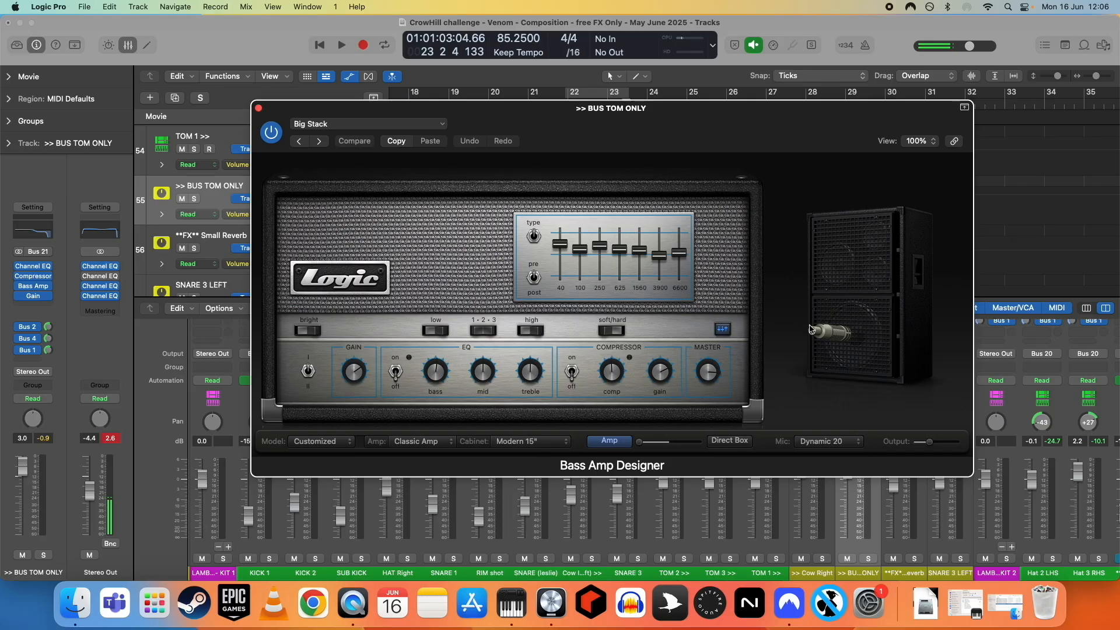
{"action": "mouse_move", "coordinate": [842, 331]}
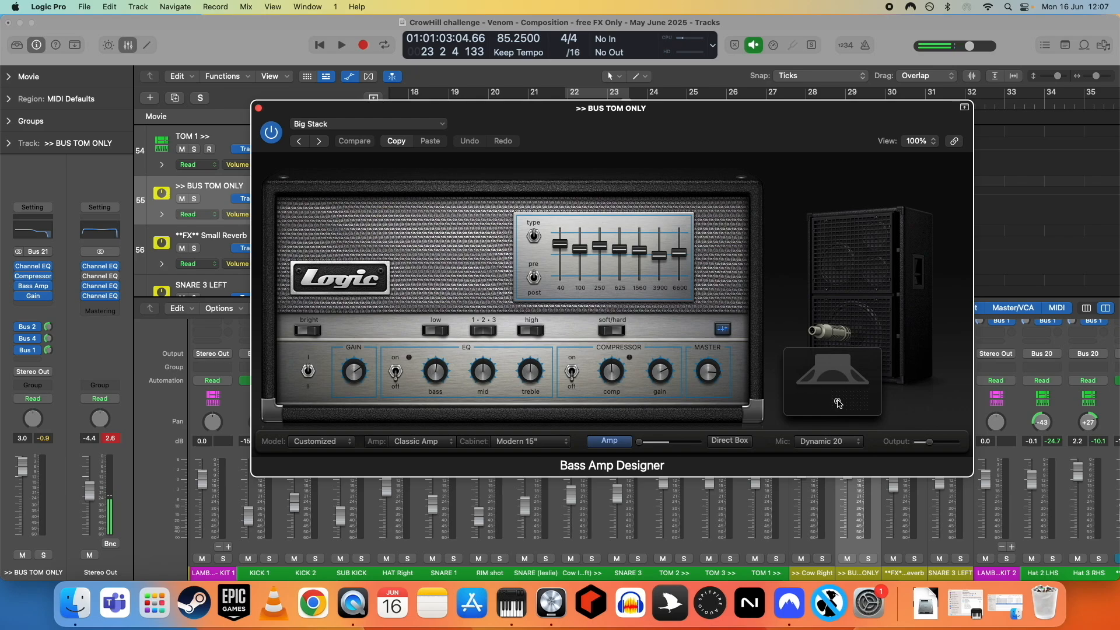
{"action": "left_click", "coordinate": [346, 124]}
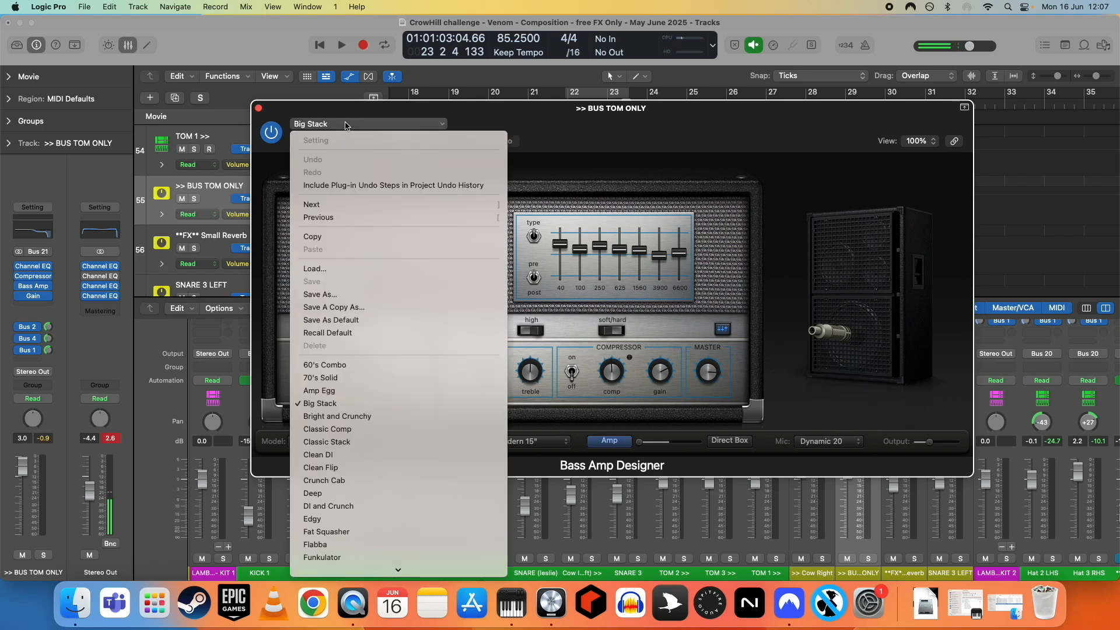
{"action": "left_click", "coordinate": [348, 126]}
{"action": "left_click", "coordinate": [258, 109]}
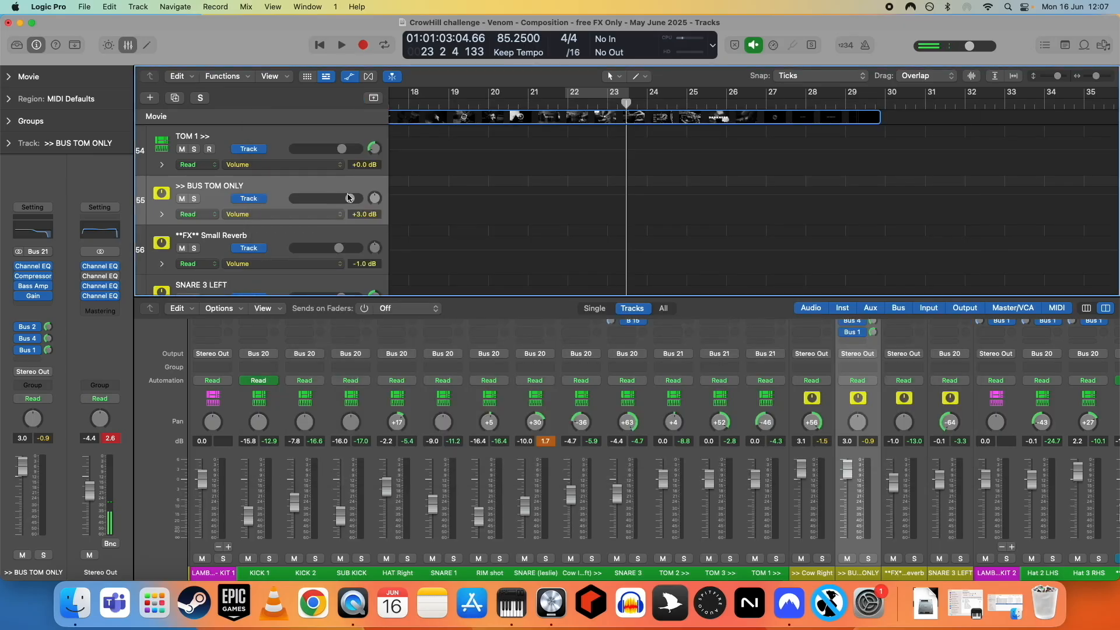
- Open and close the Sampler instrument on the LAMB SLAM! - KIT 2 track
{"action": "scroll", "coordinate": [490, 220], "scroll_direction": "down", "scroll_amount": 1}
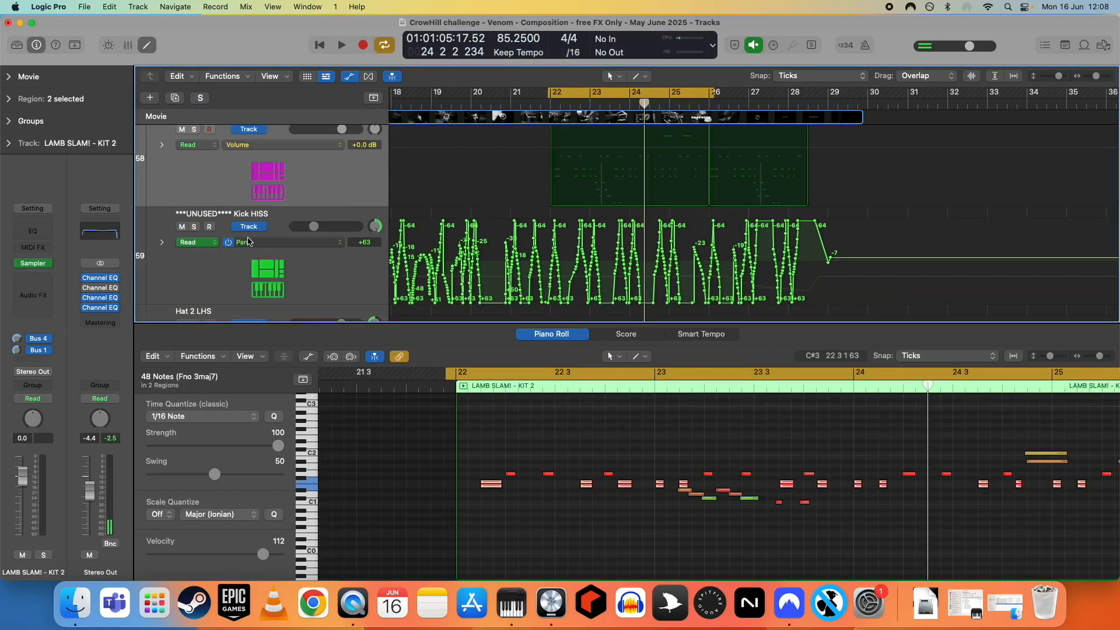
{"action": "scroll", "coordinate": [482, 254], "scroll_direction": "up", "scroll_amount": 1}
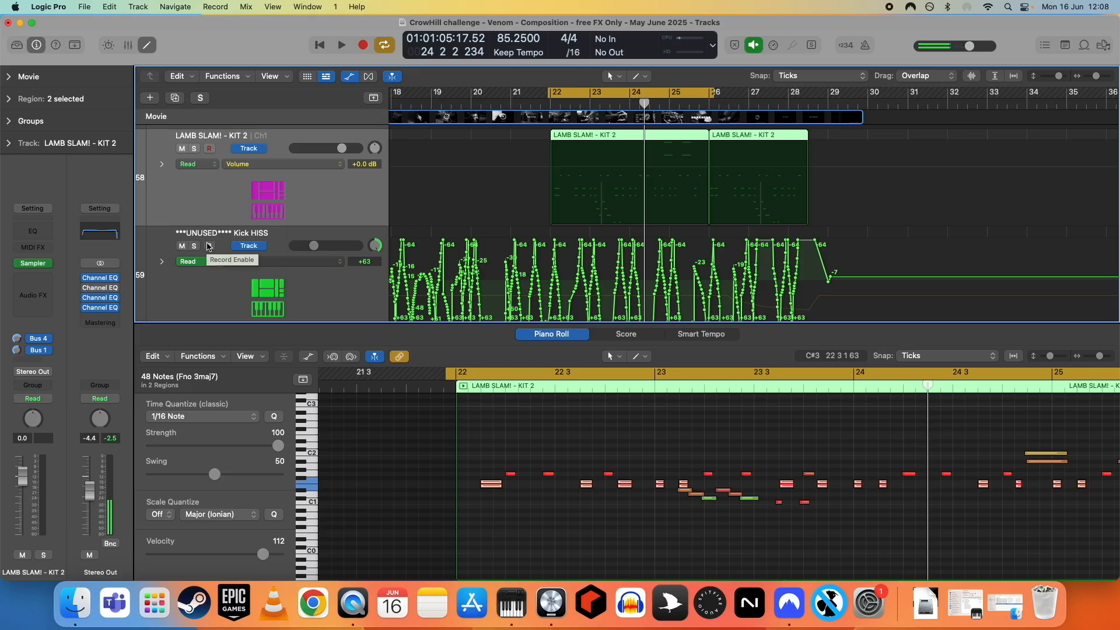
{"action": "double_click", "coordinate": [267, 204]}
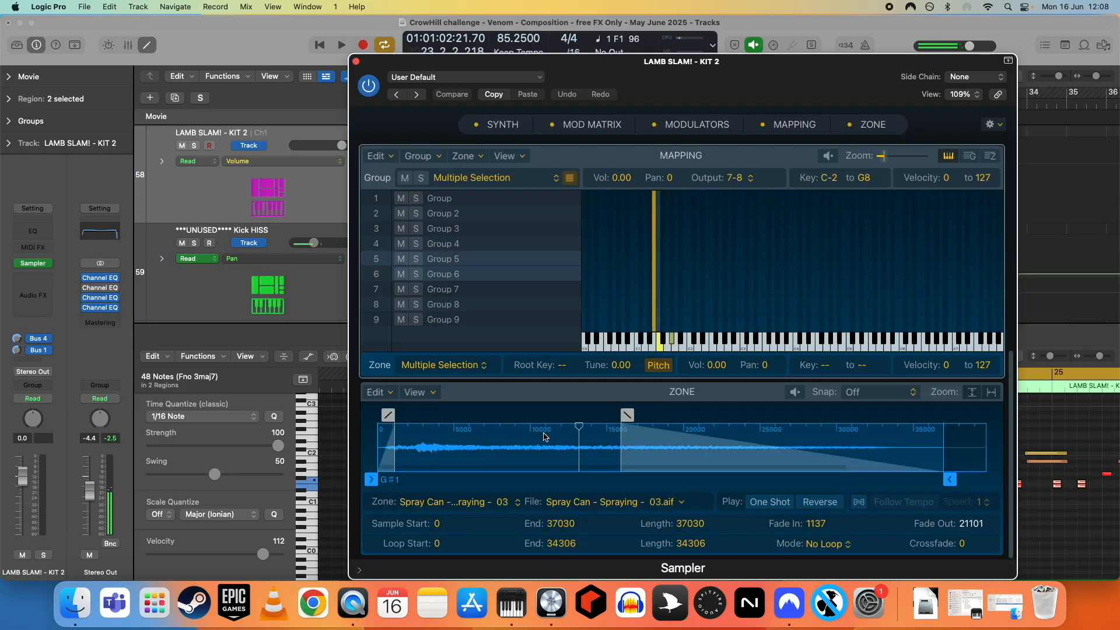
{"action": "key", "text": "super+w"}
- Scroll through the LAMB SLAM! - KIT 2 and ***UNUSED**** Kick HISS tracks to examine the pan automation
{"action": "scroll", "coordinate": [555, 260], "scroll_direction": "down", "scroll_amount": 1}
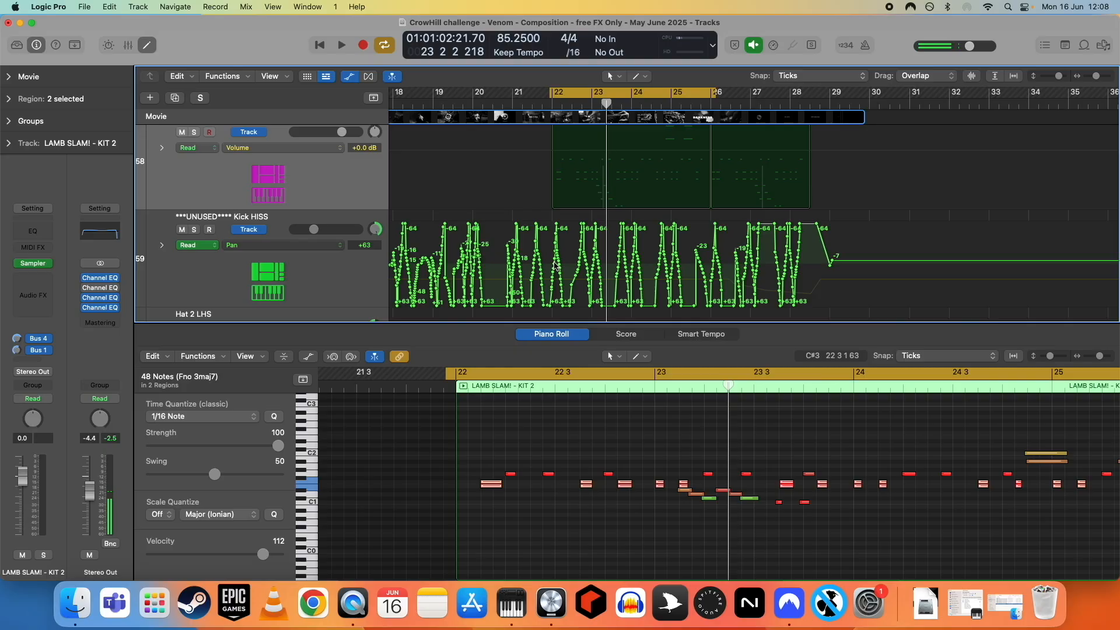
{"action": "scroll", "coordinate": [684, 245], "scroll_direction": "up", "scroll_amount": 2}
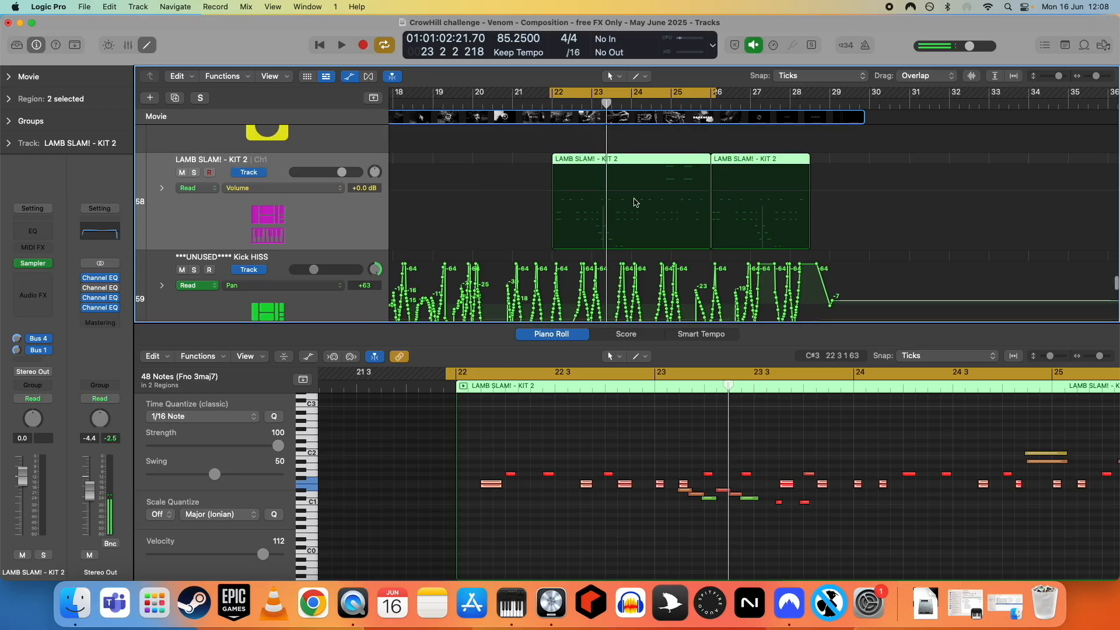
{"action": "scroll", "coordinate": [659, 250], "scroll_direction": "down", "scroll_amount": 2}
{"action": "scroll", "coordinate": [657, 257], "scroll_direction": "down", "scroll_amount": 1}
{"action": "scroll", "coordinate": [659, 263], "scroll_direction": "up", "scroll_amount": 1}
{"action": "scroll", "coordinate": [651, 223], "scroll_direction": "right", "scroll_amount": 2}
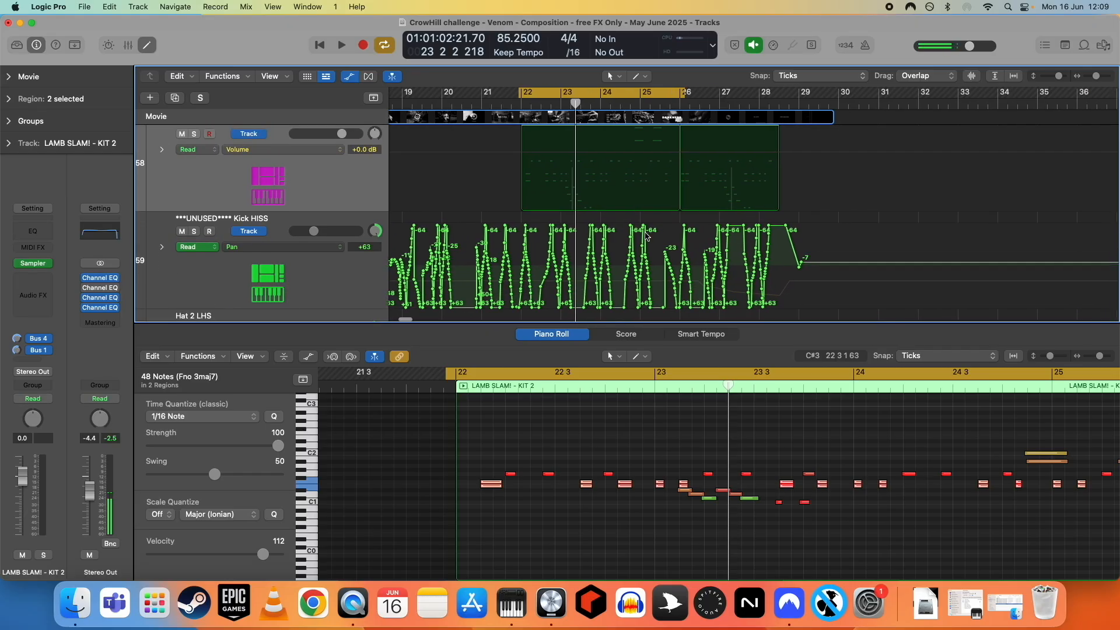
{"action": "scroll", "coordinate": [636, 224], "scroll_direction": "up", "scroll_amount": 2}
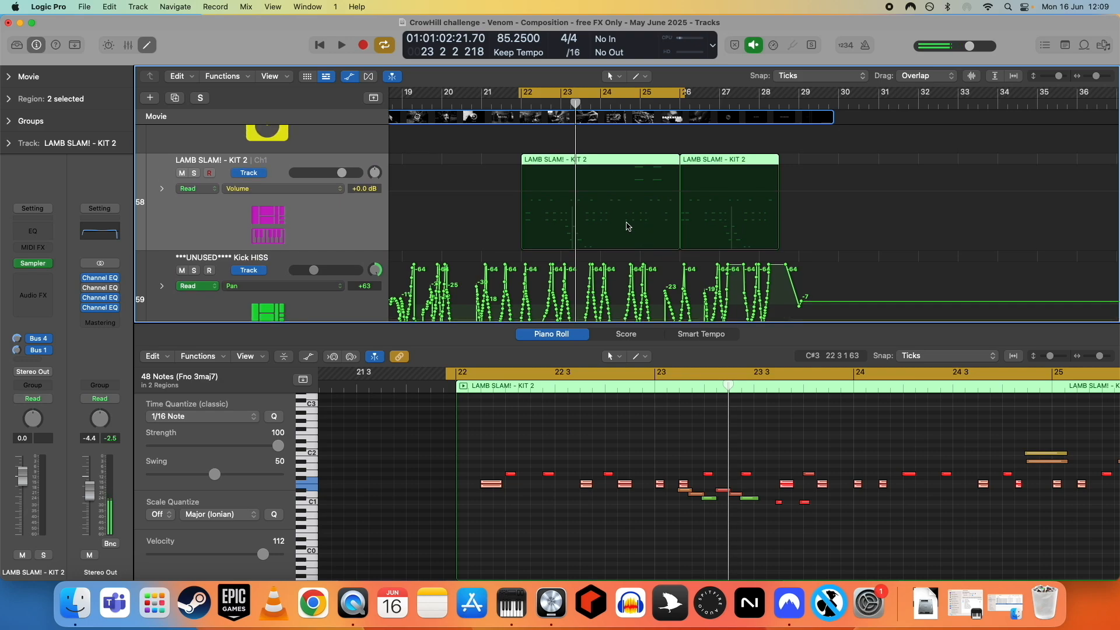
{"action": "scroll", "coordinate": [627, 226], "scroll_direction": "down", "scroll_amount": 2}
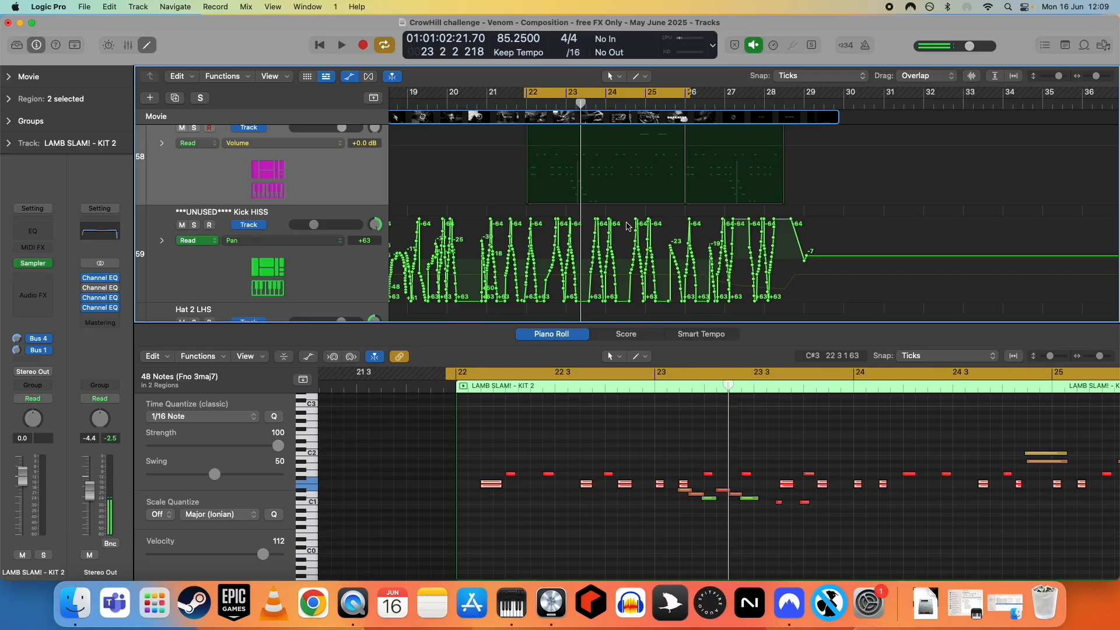
{"action": "scroll", "coordinate": [592, 254], "scroll_direction": "up", "scroll_amount": 6}
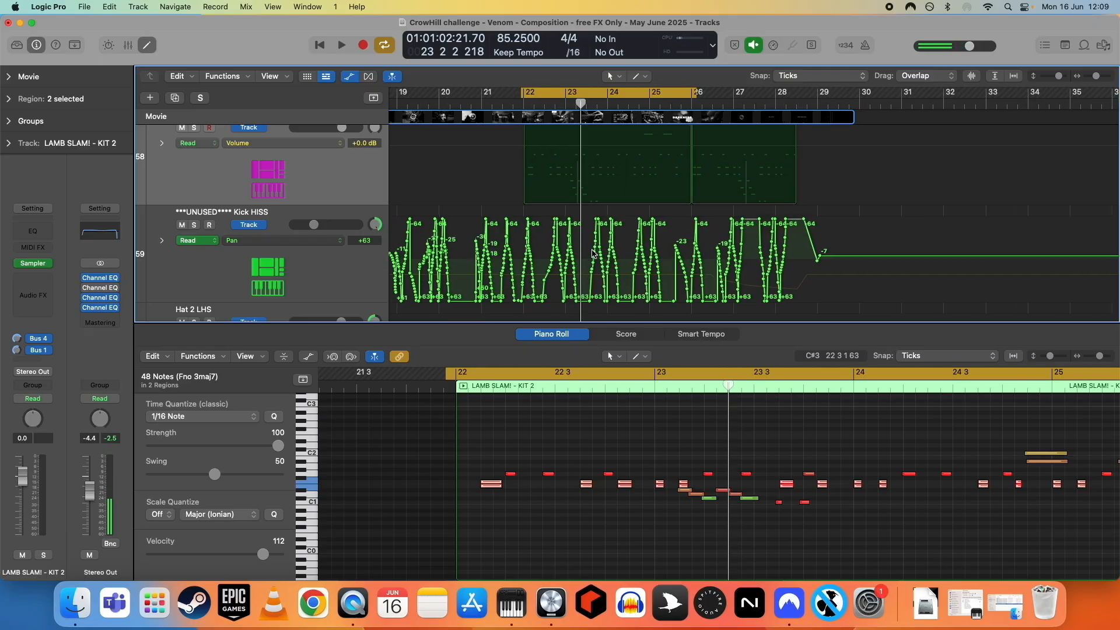
- Hide the Piano Roll editor to enlarge the tracks area around the Kick HISS pan automation
{"action": "left_click", "coordinate": [147, 44]}
{"action": "scroll", "coordinate": [615, 357], "scroll_direction": "up", "scroll_amount": 3}
{"action": "scroll", "coordinate": [617, 357], "scroll_direction": "up", "scroll_amount": 4}
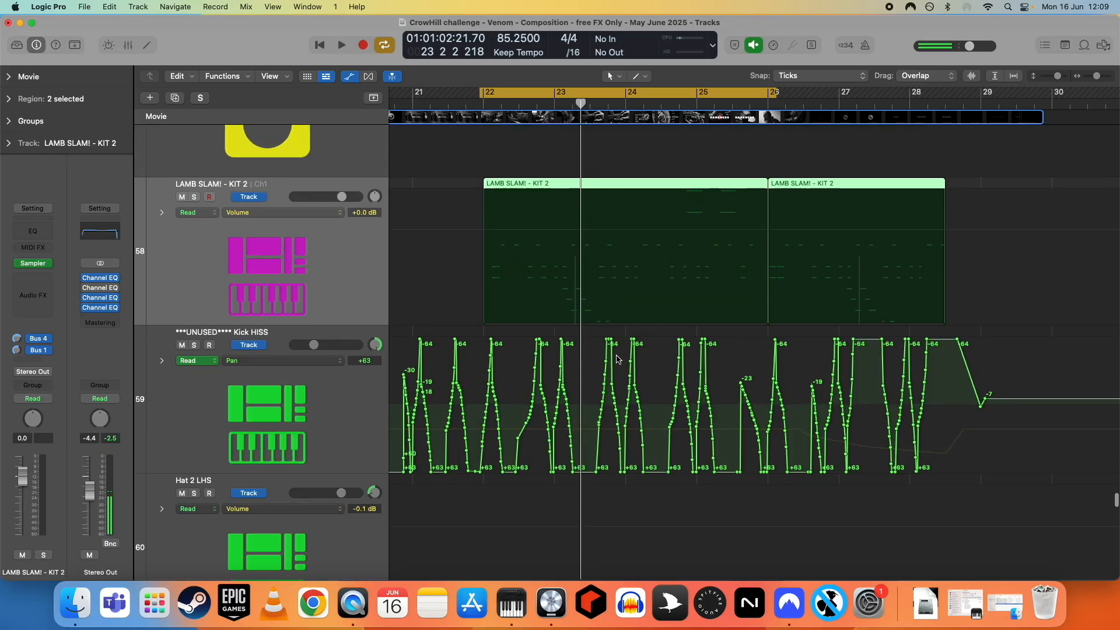
- Solo the SUM PERC track and start playback
{"action": "scroll", "coordinate": [582, 413], "scroll_direction": "down", "scroll_amount": 1}
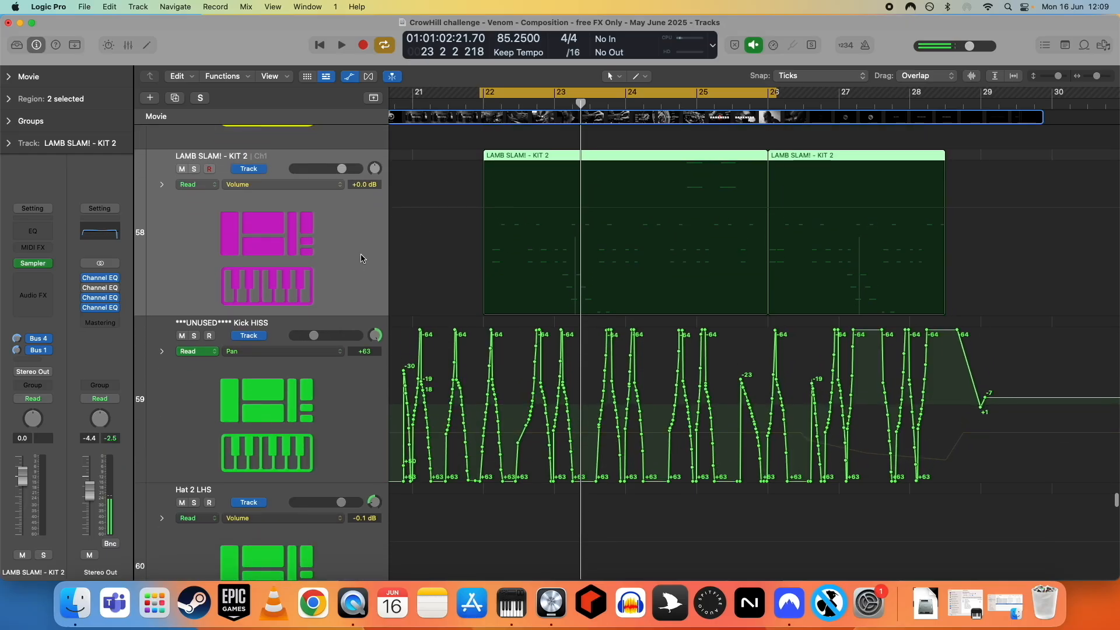
{"action": "scroll", "coordinate": [270, 239], "scroll_direction": "down", "scroll_amount": 5}
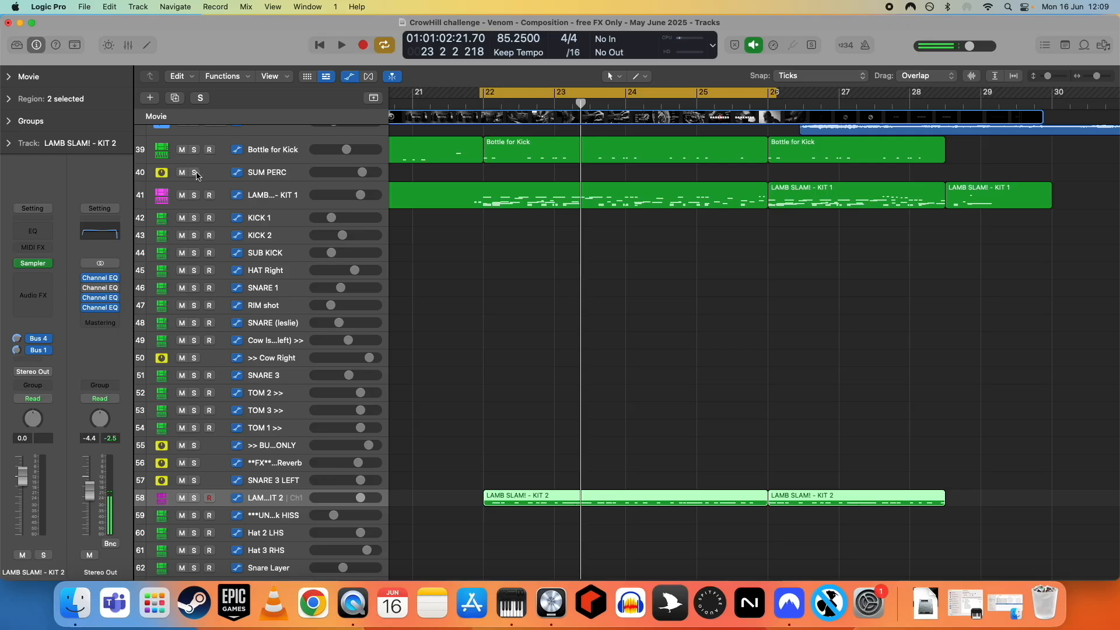
{"action": "left_click", "coordinate": [195, 173]}
{"action": "key", "text": "space"}
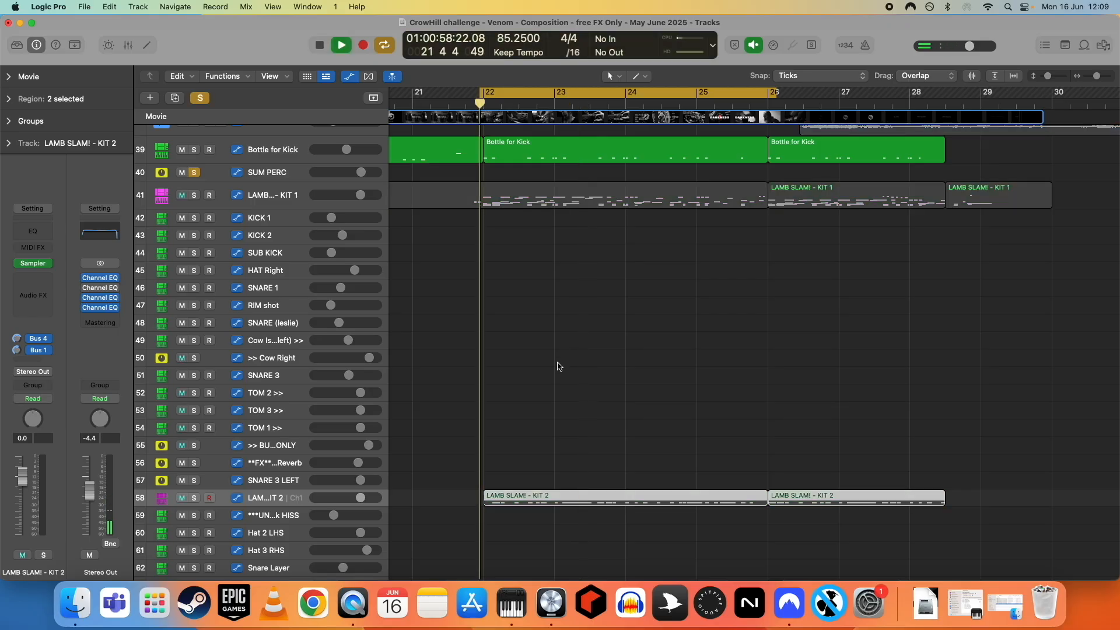
- Select the ***UNUSED**** Kick HISS track, toggle its mute during playback, and stop playback
{"action": "scroll", "coordinate": [556, 371], "scroll_direction": "down", "scroll_amount": 5}
{"action": "scroll", "coordinate": [557, 372], "scroll_direction": "down", "scroll_amount": 3}
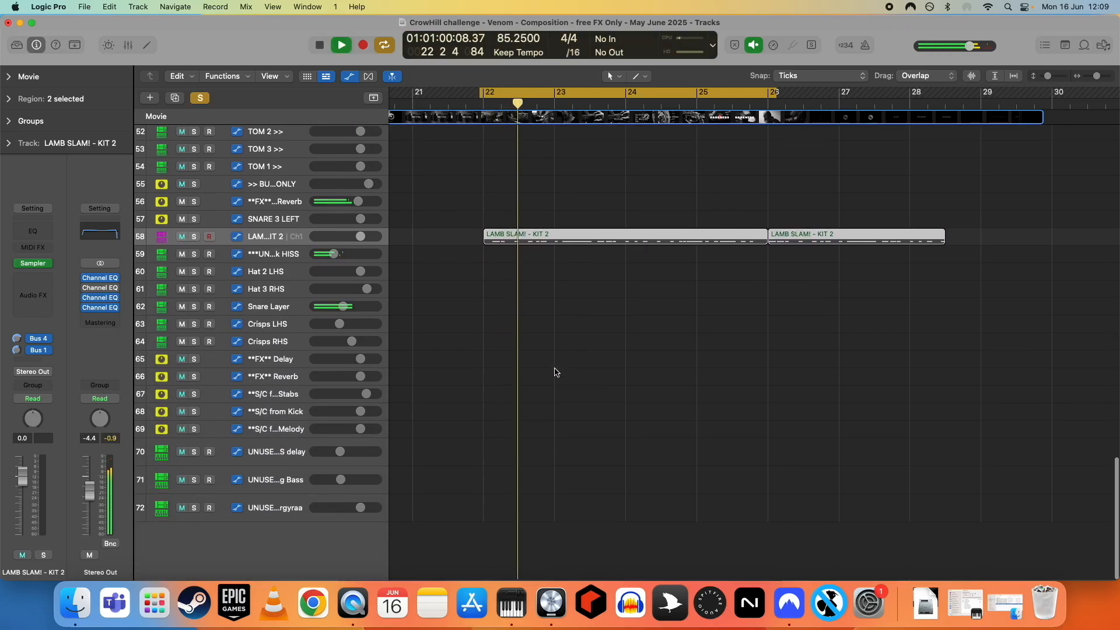
{"action": "left_click", "coordinate": [278, 257]}
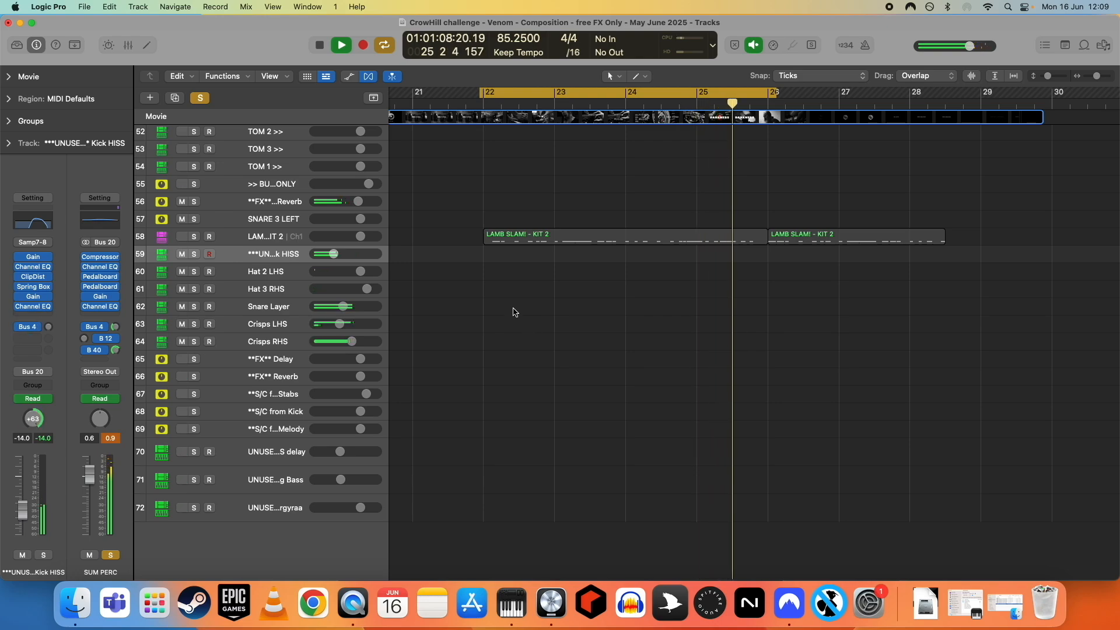
{"action": "left_click", "coordinate": [181, 255]}
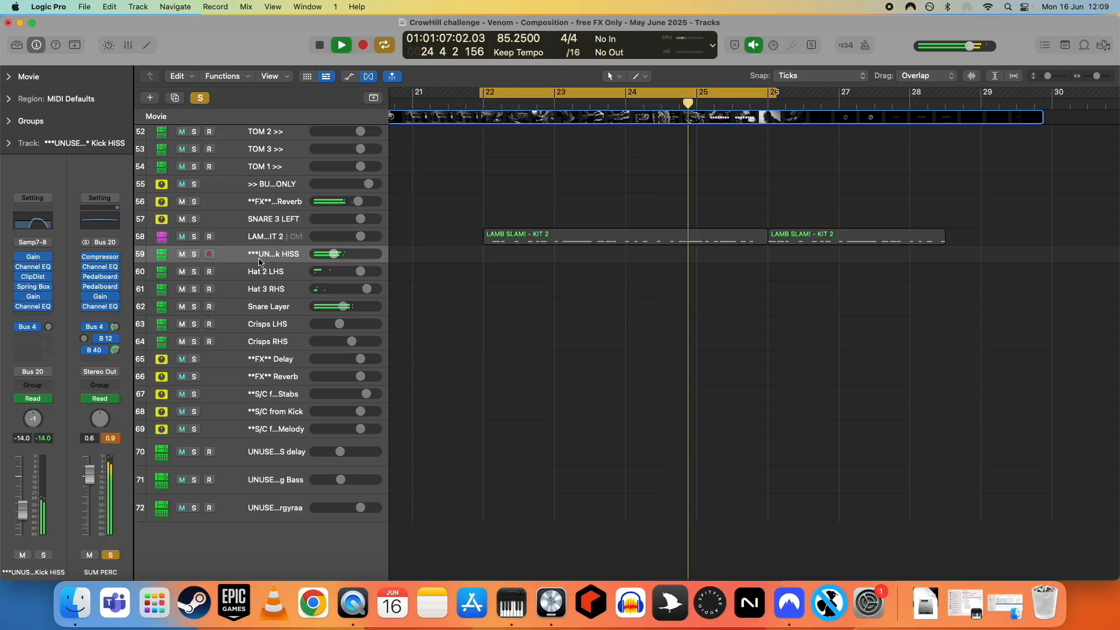
{"action": "key", "text": "space"}
- Unsolo the SUM PERC track and scroll through the track list to review the arrangement
{"action": "left_click", "coordinate": [198, 101]}
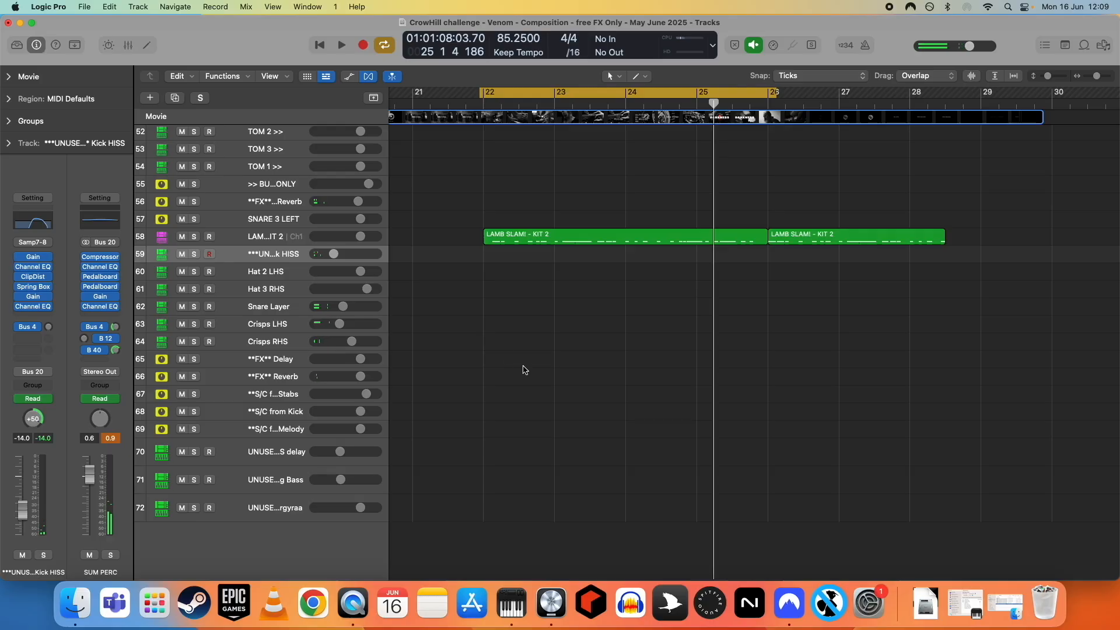
{"action": "scroll", "coordinate": [530, 358], "scroll_direction": "up", "scroll_amount": 5}
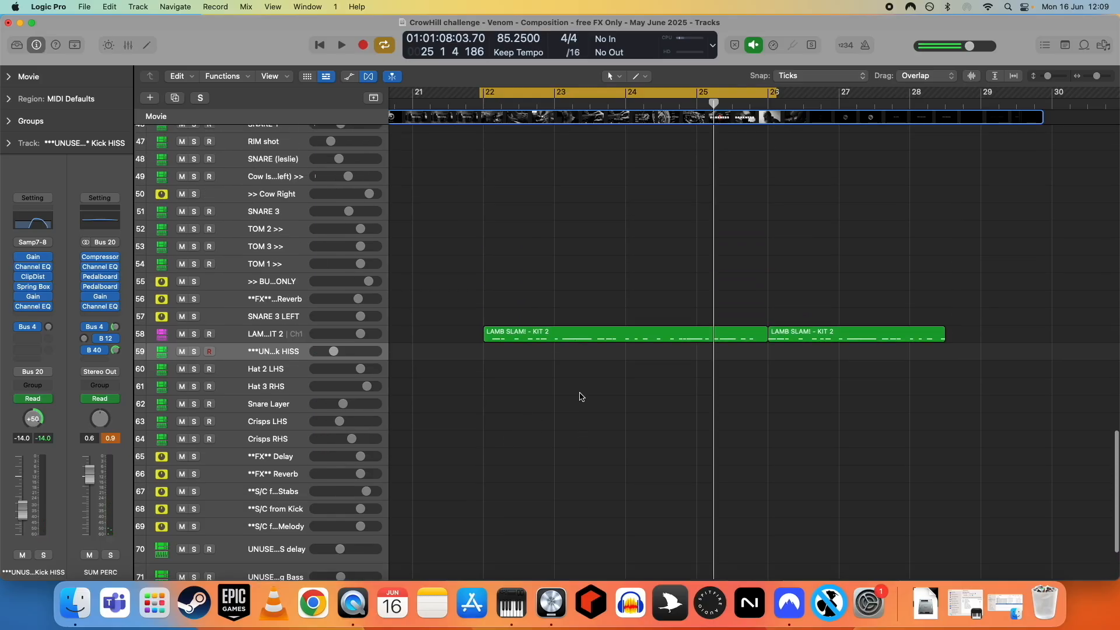
{"action": "scroll", "coordinate": [579, 396], "scroll_direction": "up", "scroll_amount": 12}
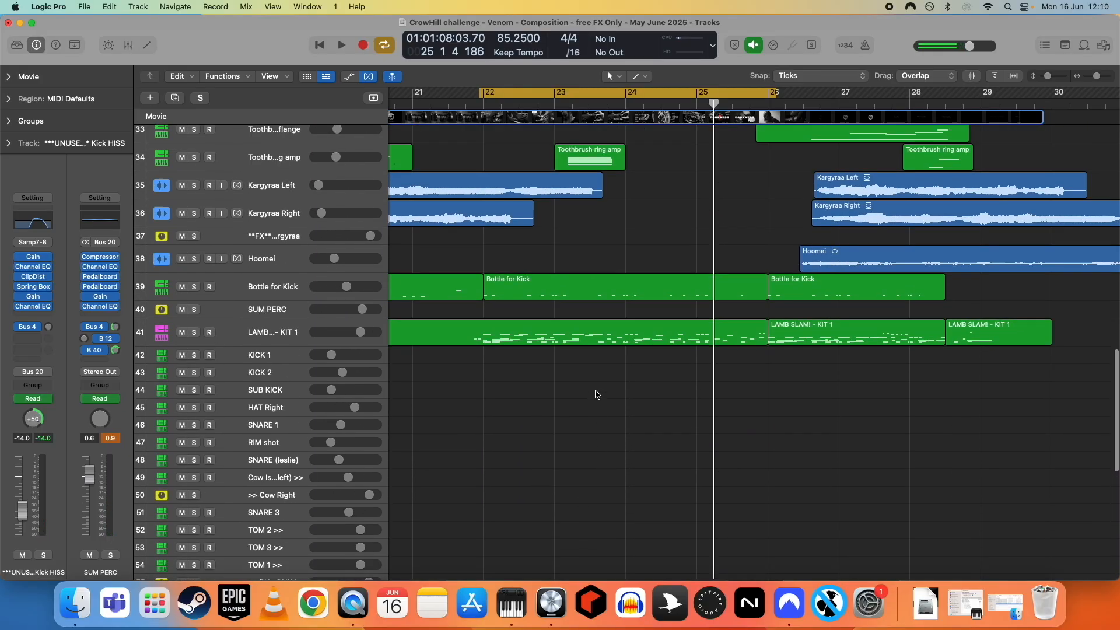
{"action": "scroll", "coordinate": [575, 340], "scroll_direction": "up", "scroll_amount": 15}
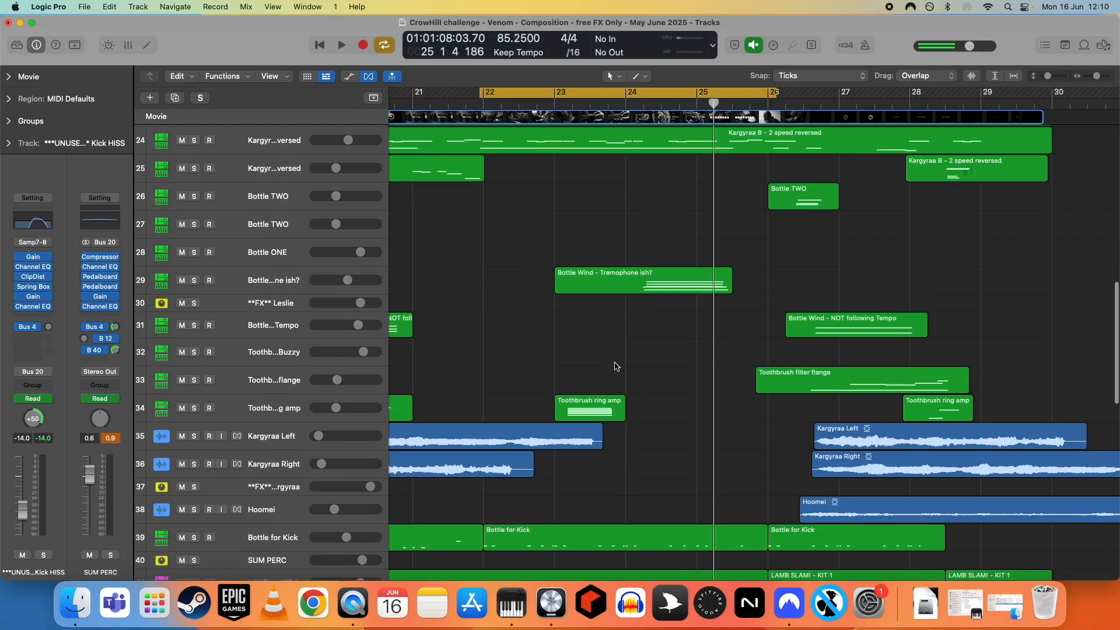
{"action": "scroll", "coordinate": [605, 368], "scroll_direction": "down", "scroll_amount": 13}
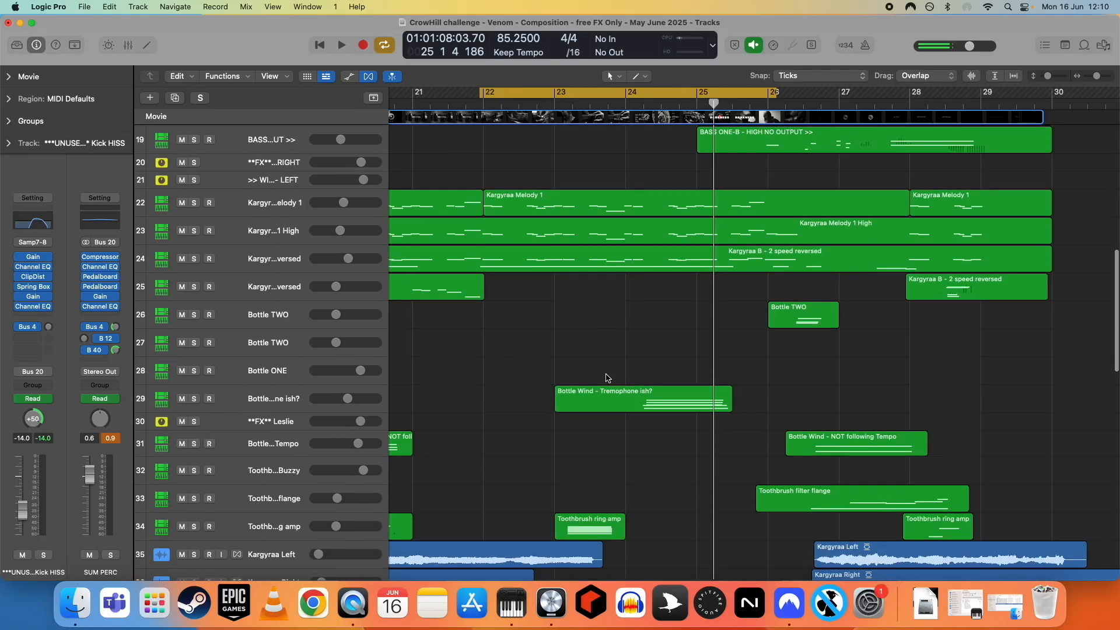
{"action": "scroll", "coordinate": [595, 382], "scroll_direction": "down", "scroll_amount": 5}
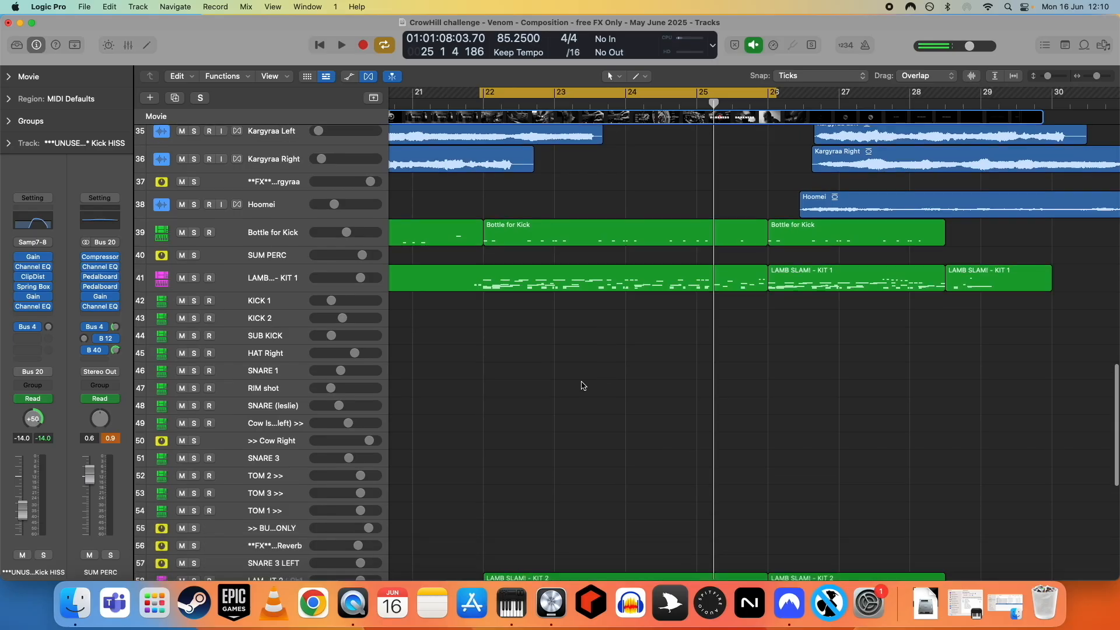
{"action": "scroll", "coordinate": [188, 371], "scroll_direction": "down", "scroll_amount": 10}
- Mute the Kick HISS track and toggle its mute repeatedly during playback to compare the sound
{"action": "left_click", "coordinate": [181, 365]}
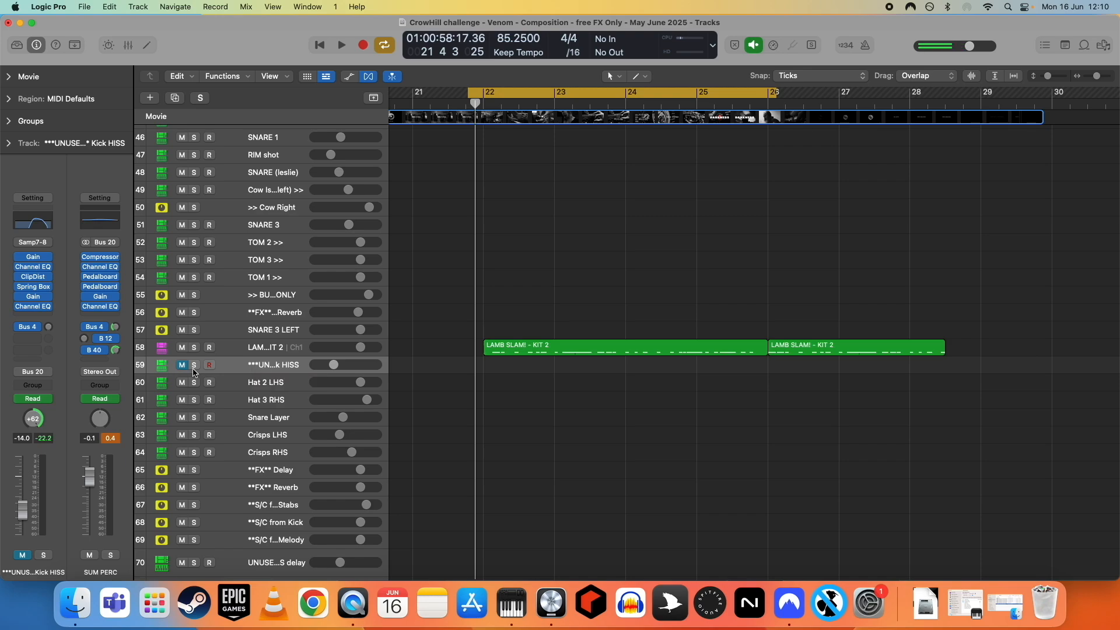
{"action": "key", "text": "space"}
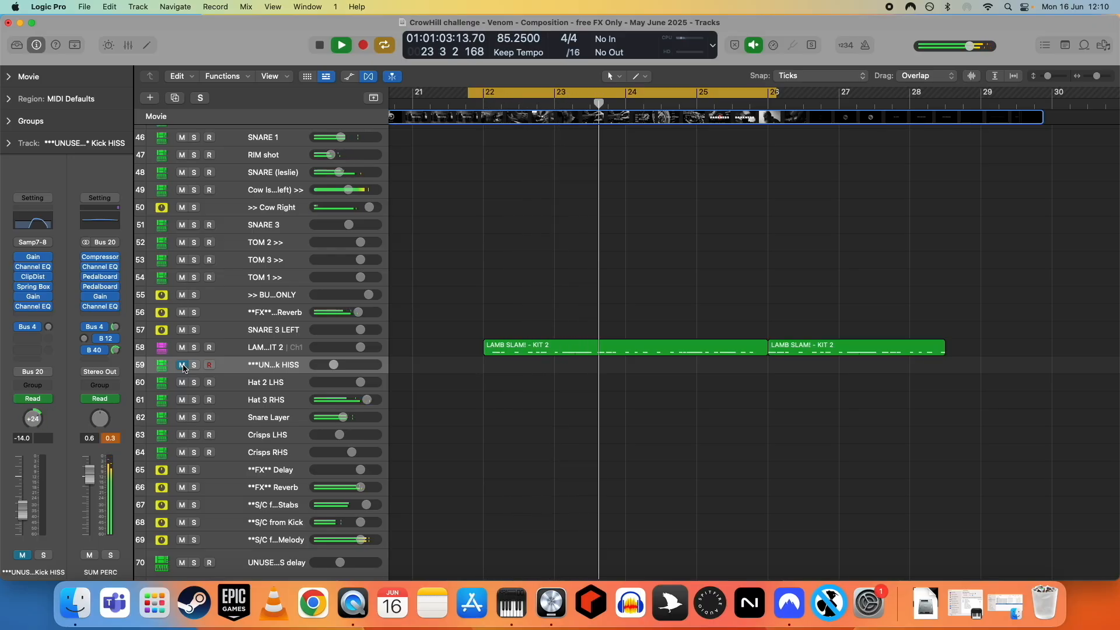
{"action": "left_click", "coordinate": [183, 365]}
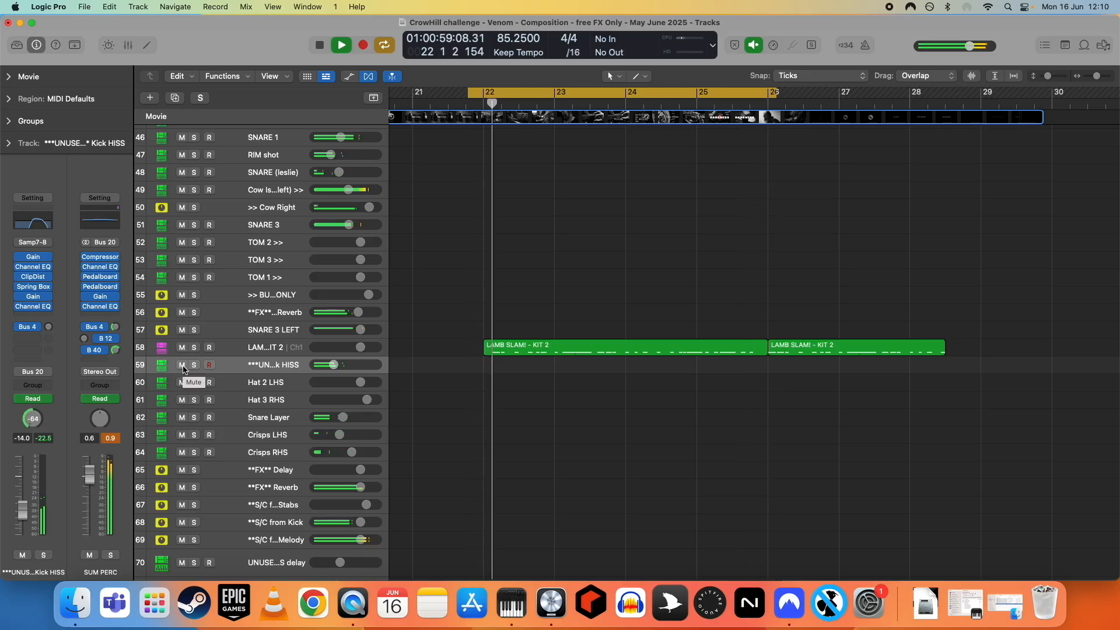
{"action": "left_click", "coordinate": [182, 365]}
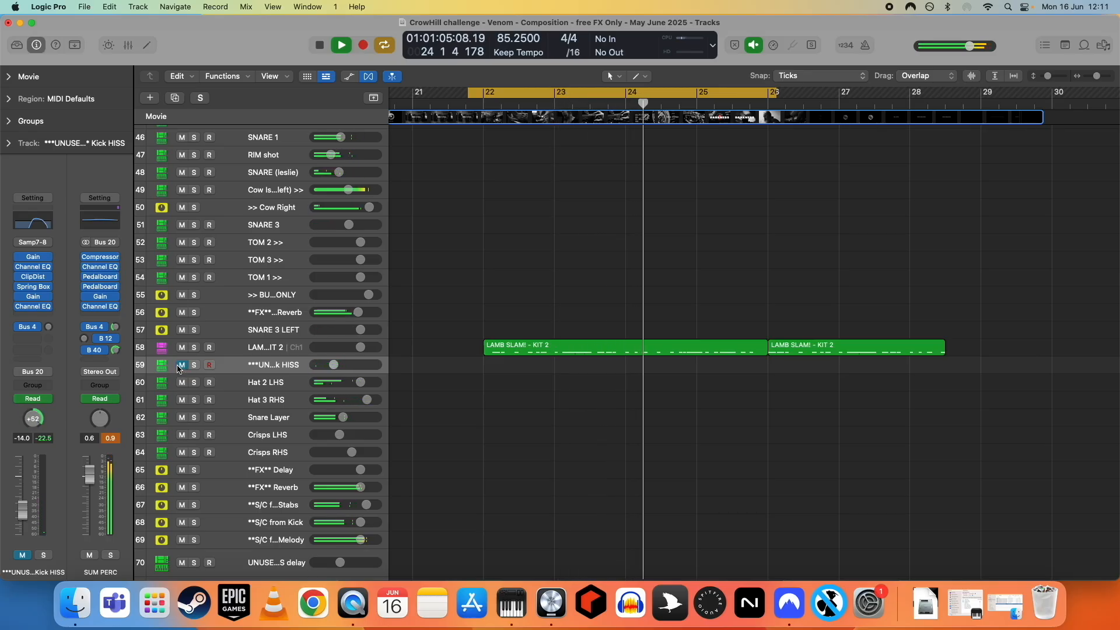
{"action": "left_click", "coordinate": [182, 365]}
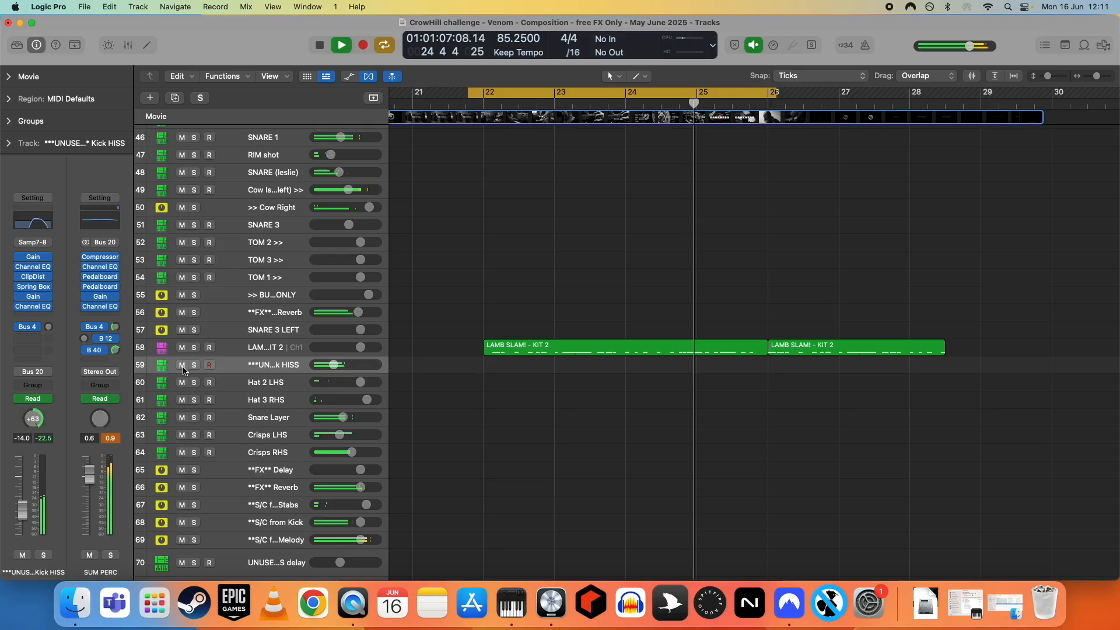
{"action": "left_click", "coordinate": [182, 365]}
{"action": "key", "text": "space"}
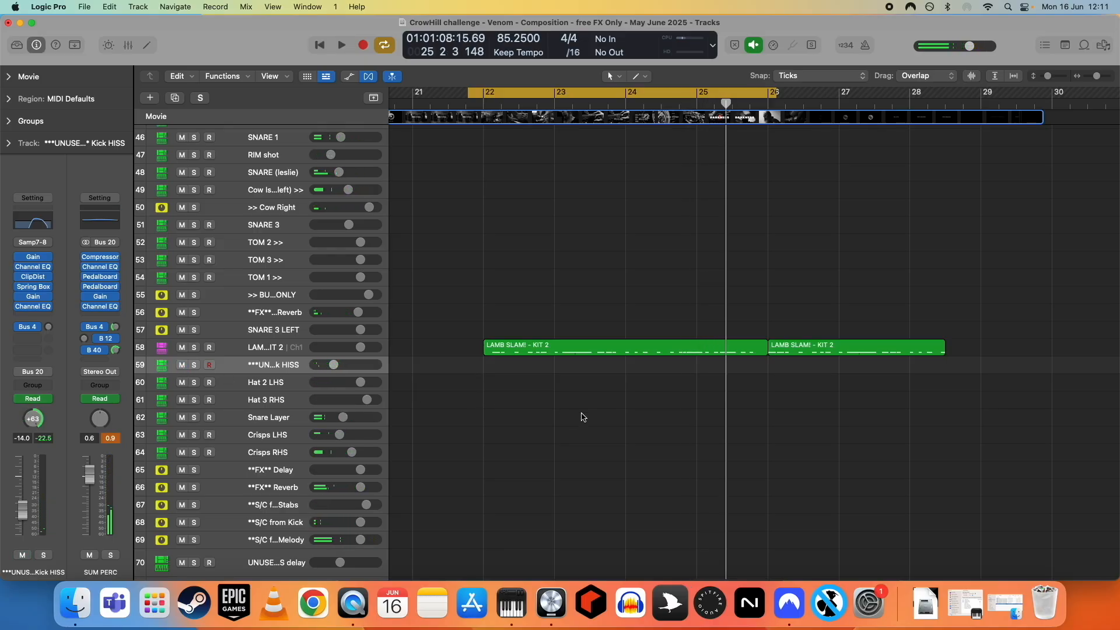
- Scroll up and down the track list to review the percussion tracks
{"action": "scroll", "coordinate": [569, 400], "scroll_direction": "up", "scroll_amount": 10}
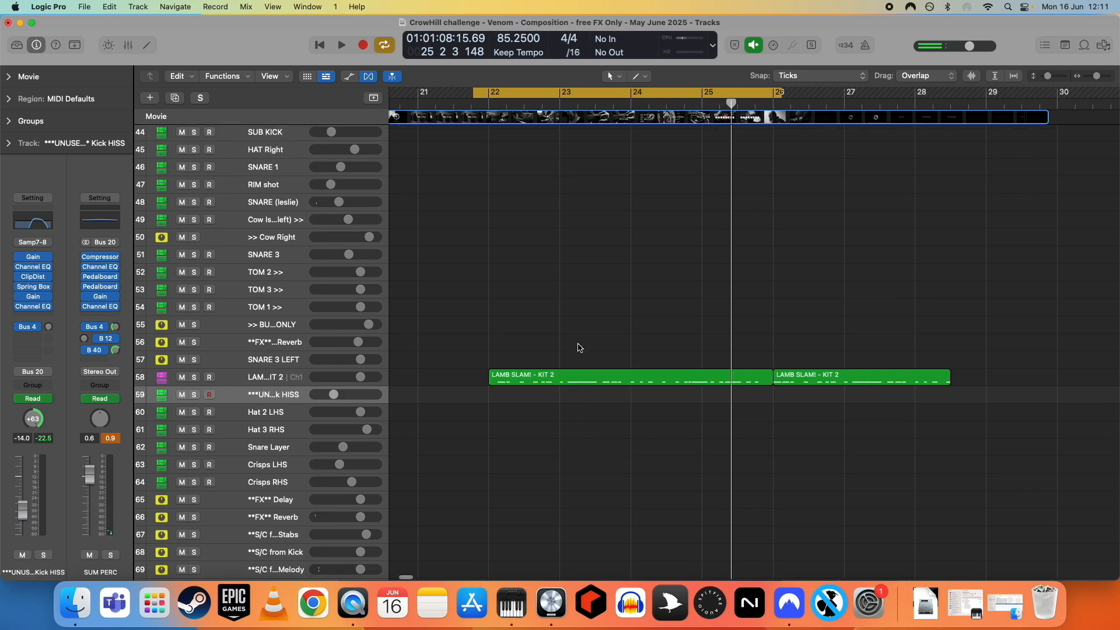
{"action": "scroll", "coordinate": [630, 339], "scroll_direction": "up", "scroll_amount": 20}
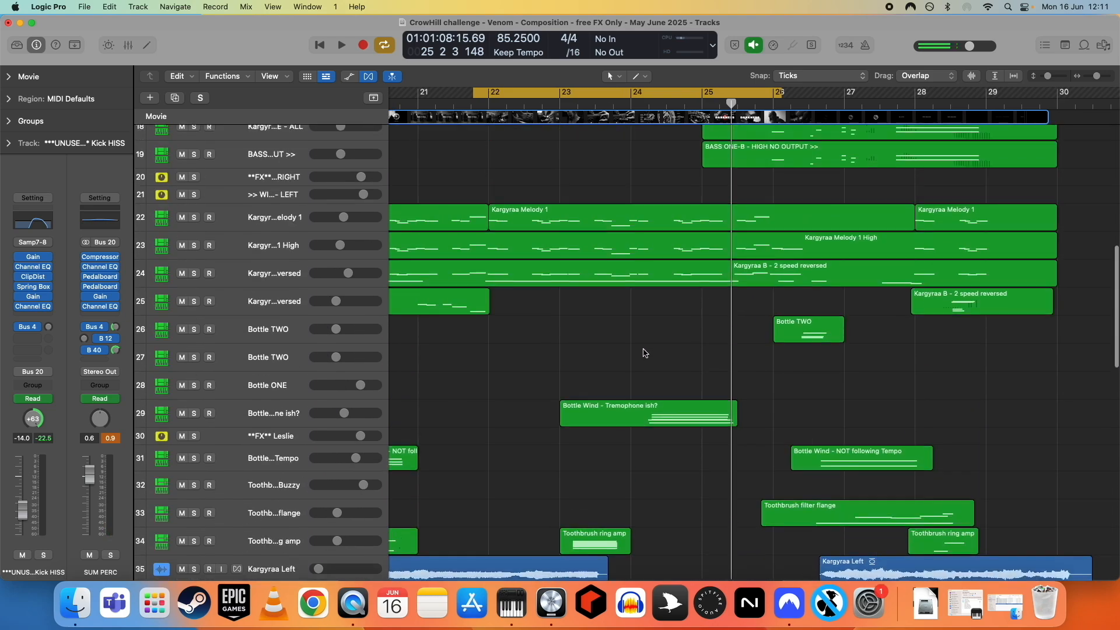
{"action": "scroll", "coordinate": [645, 344], "scroll_direction": "down", "scroll_amount": 15}
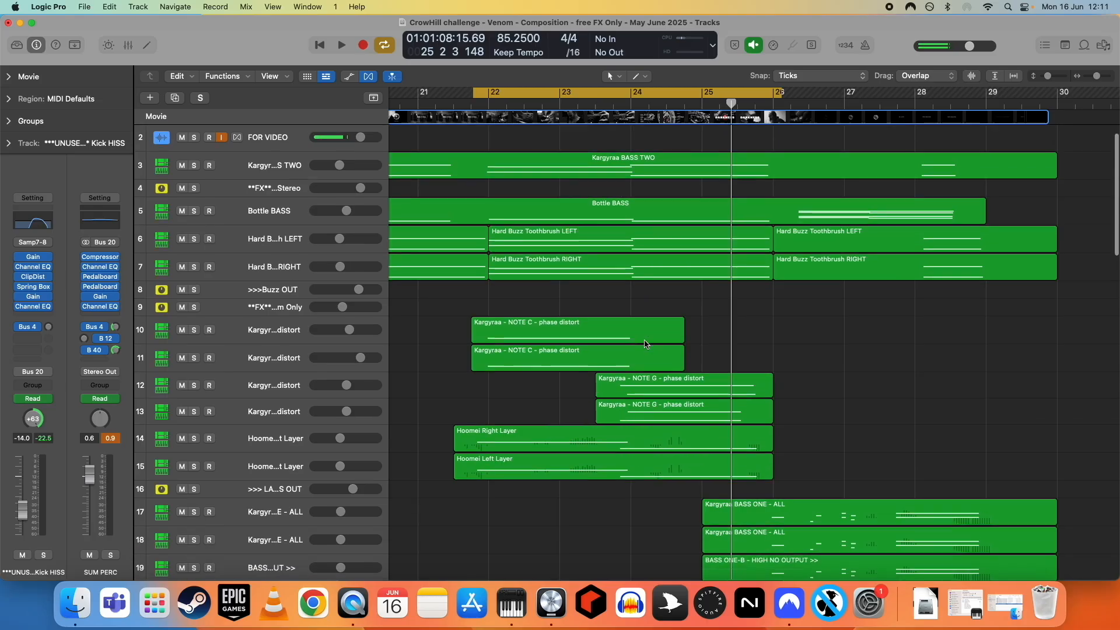
{"action": "scroll", "coordinate": [646, 344], "scroll_direction": "down", "scroll_amount": 15}
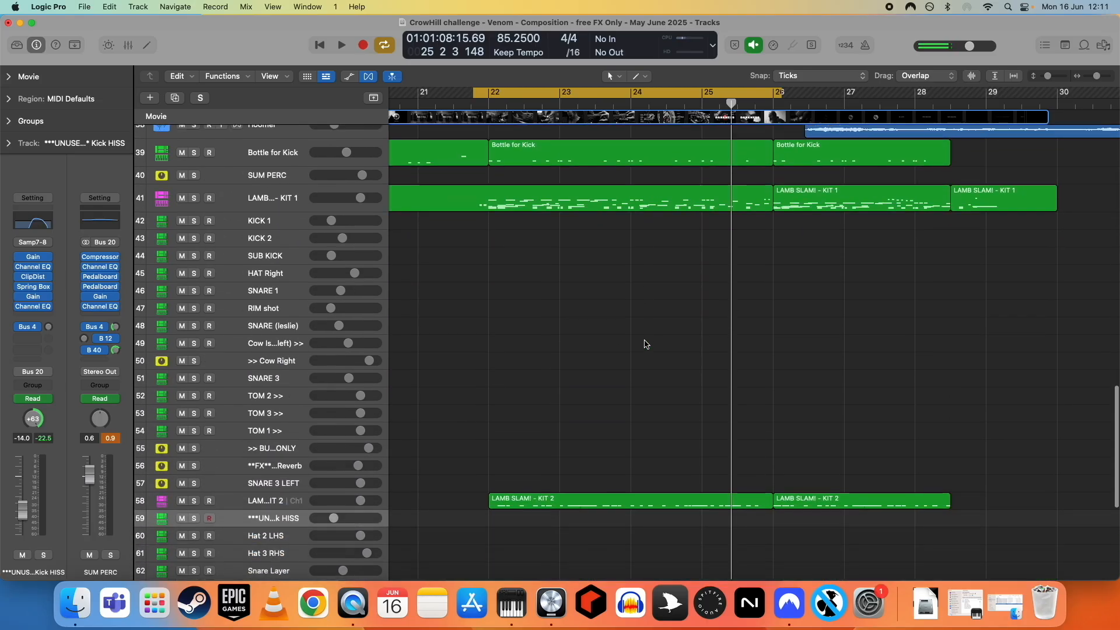
{"action": "scroll", "coordinate": [645, 344], "scroll_direction": "up", "scroll_amount": 20}
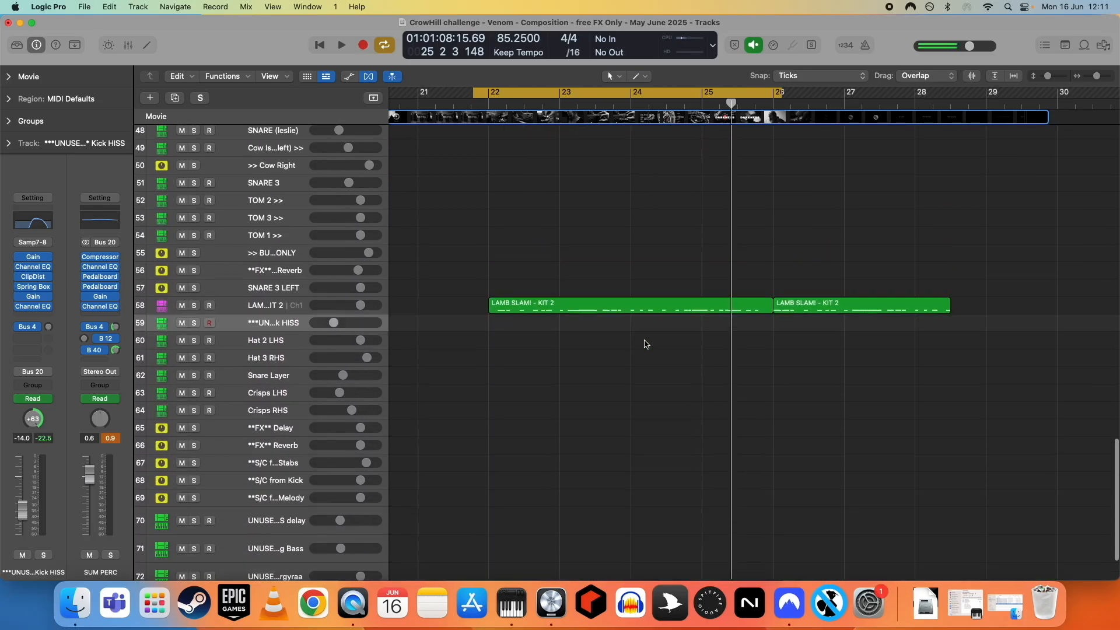
{"action": "scroll", "coordinate": [646, 344], "scroll_direction": "down", "scroll_amount": 20}
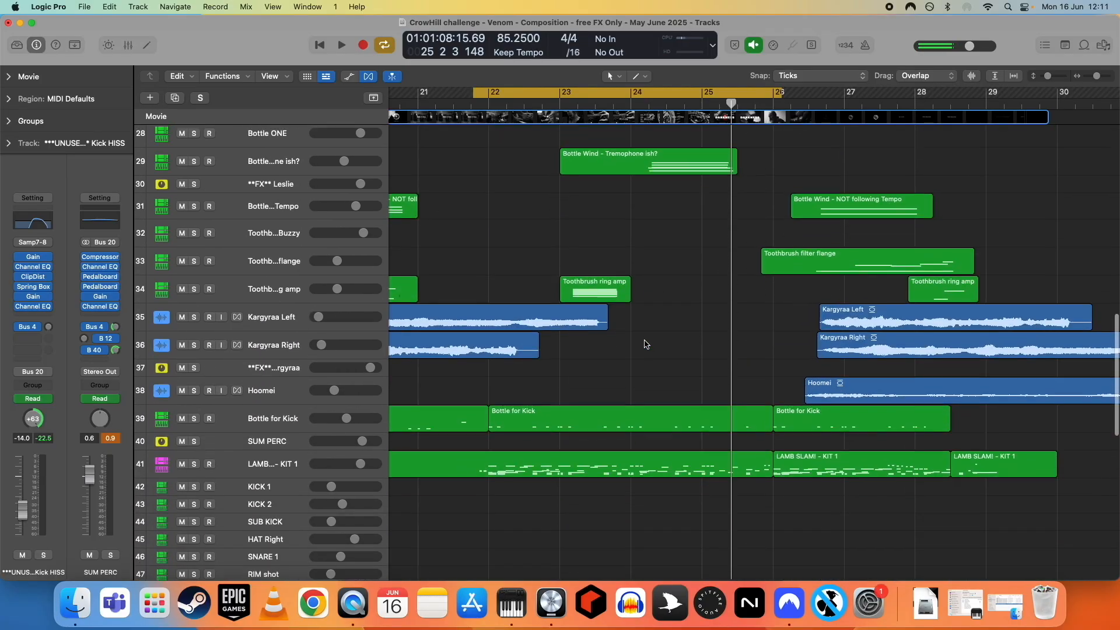
{"action": "scroll", "coordinate": [583, 373], "scroll_direction": "down", "scroll_amount": 5}
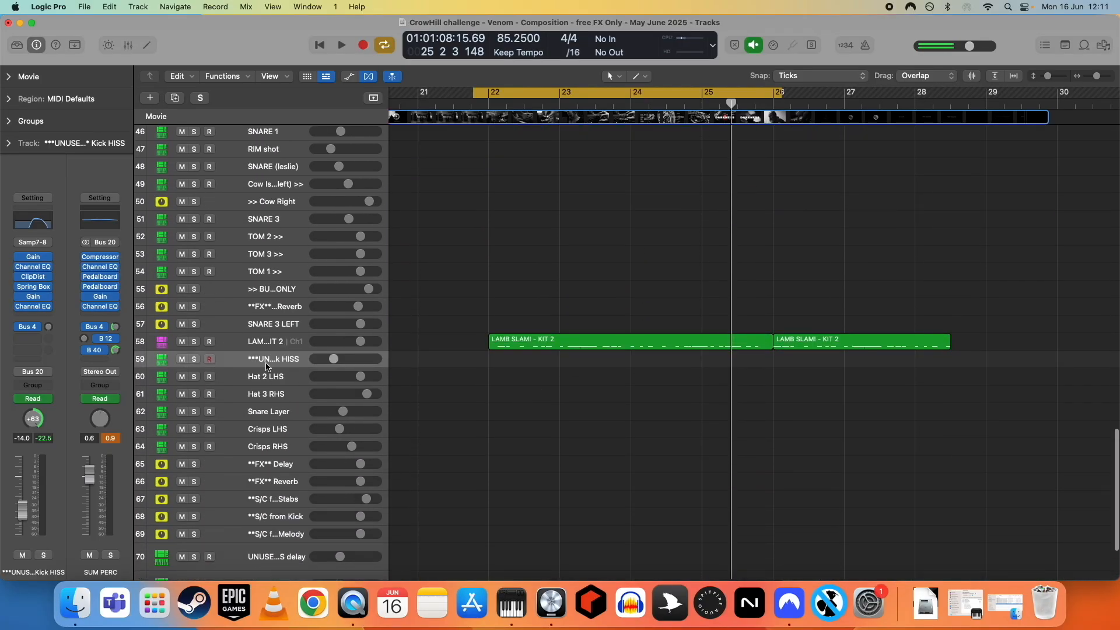
{"action": "scroll", "coordinate": [529, 352], "scroll_direction": "down", "scroll_amount": 1}
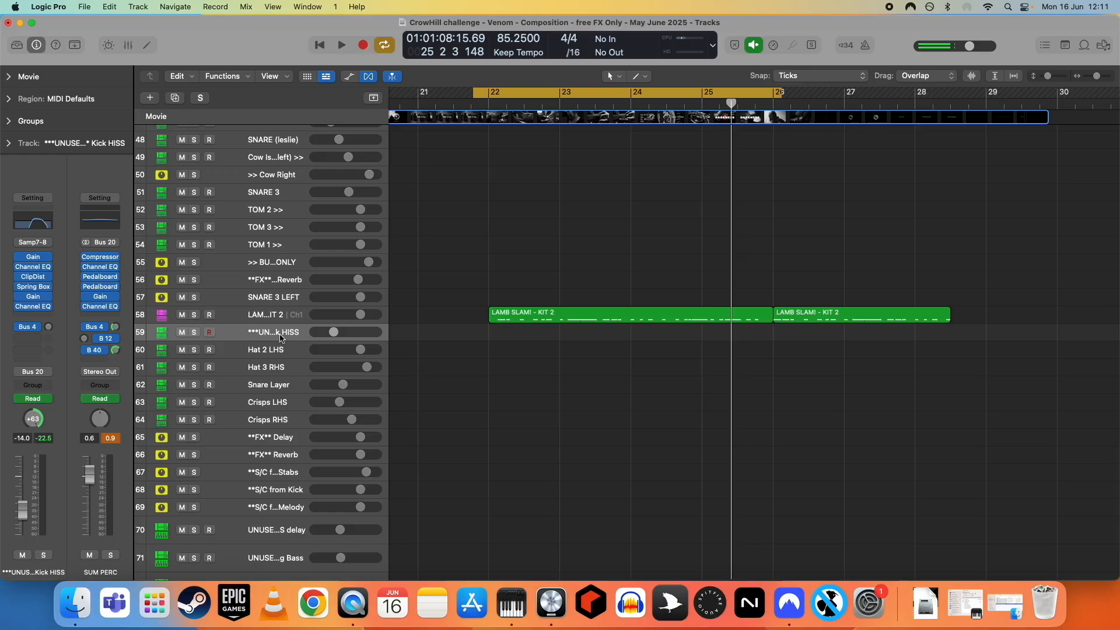
- Select the SUM PERC track and open its Pedalboard plug-in windows
{"action": "left_click", "coordinate": [265, 318]}
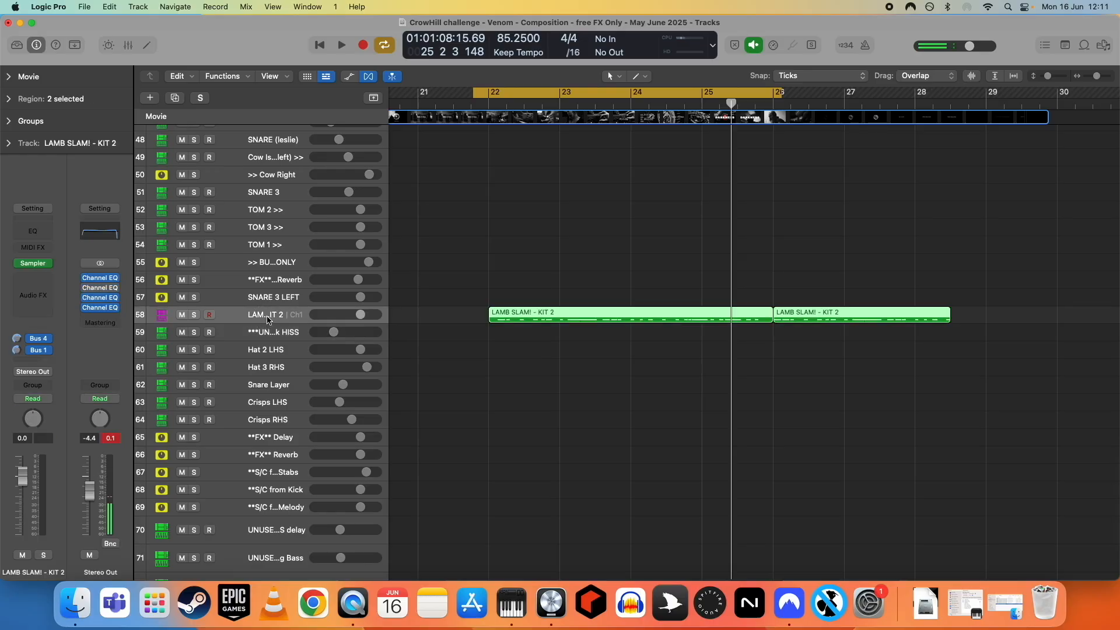
{"action": "left_click", "coordinate": [266, 334]}
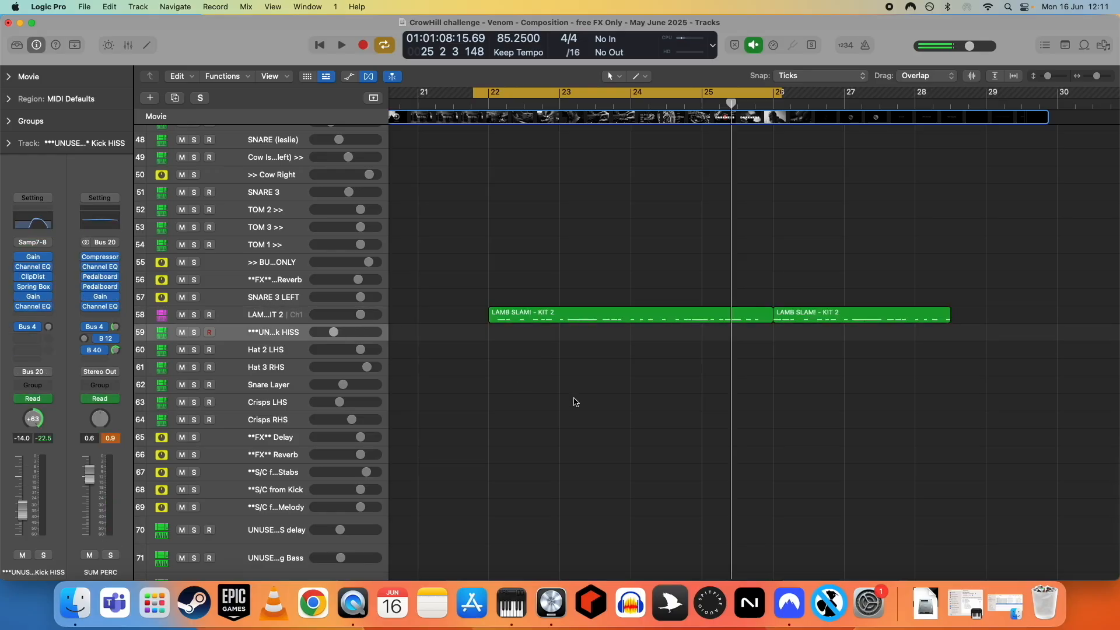
{"action": "scroll", "coordinate": [445, 418], "scroll_direction": "down", "scroll_amount": 3}
{"action": "scroll", "coordinate": [262, 398], "scroll_direction": "up", "scroll_amount": 10}
{"action": "left_click", "coordinate": [262, 397]}
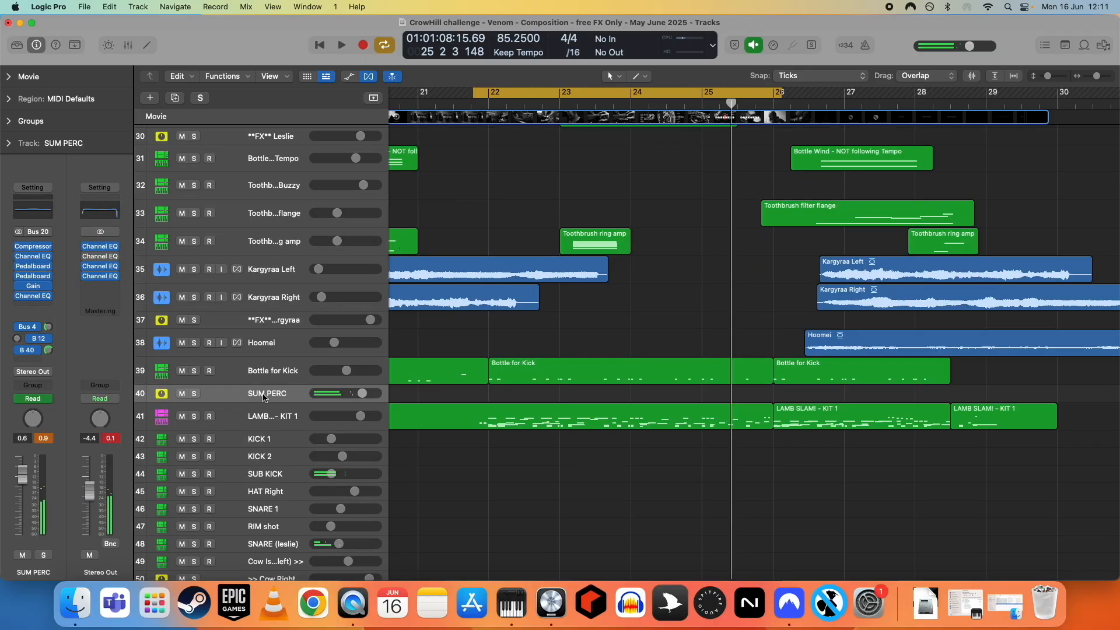
{"action": "scroll", "coordinate": [472, 442], "scroll_direction": "down", "scroll_amount": 1}
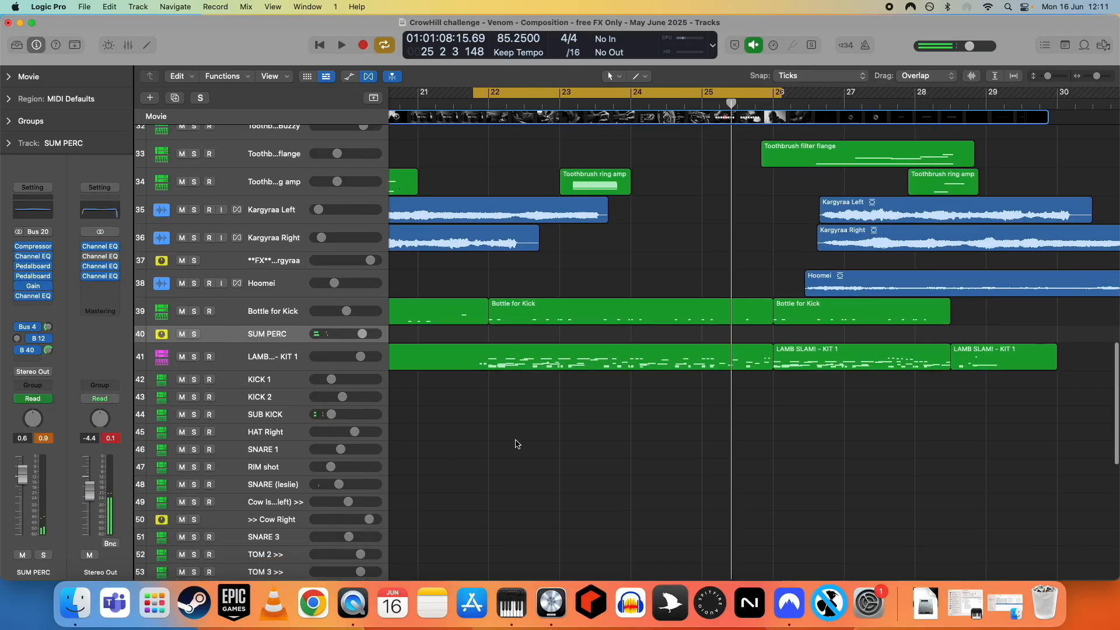
{"action": "mouse_move", "coordinate": [33, 269]}
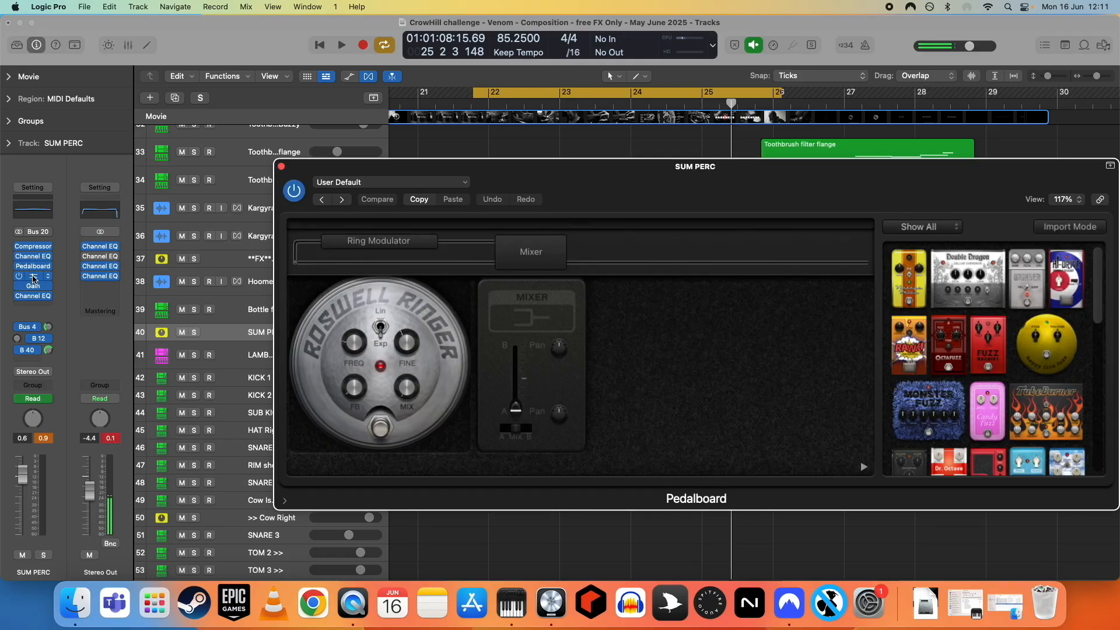
{"action": "left_click", "coordinate": [33, 277]}
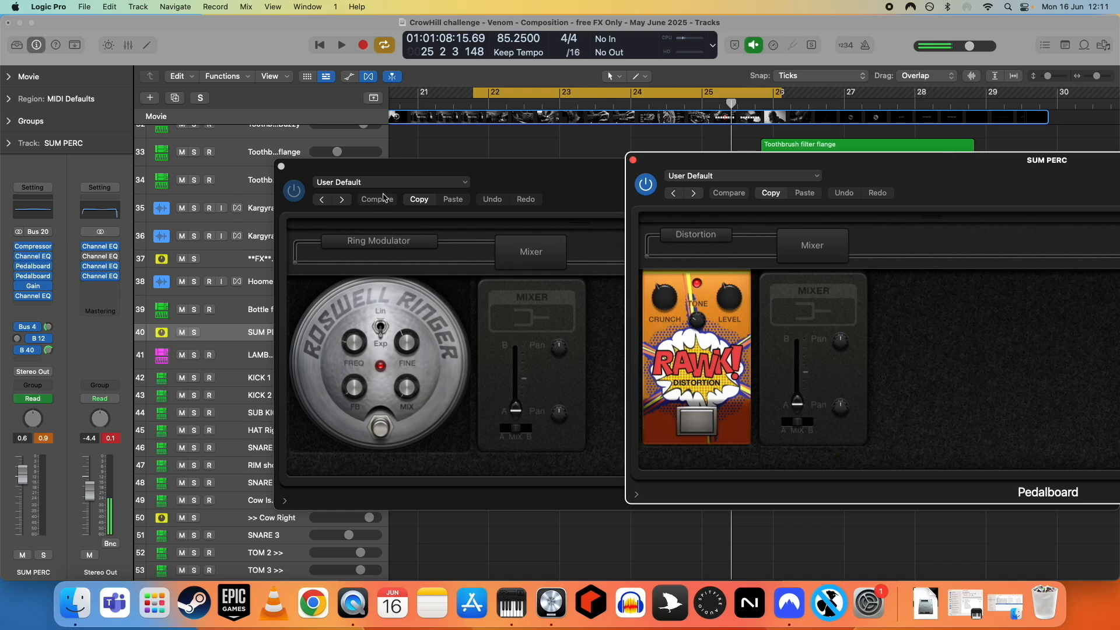
- Arrange the Ring Modulator and Distortion Pedalboard windows side by side below the tracks
{"action": "left_click_drag", "start_coordinate": [399, 168], "coordinate": [767, 277]}
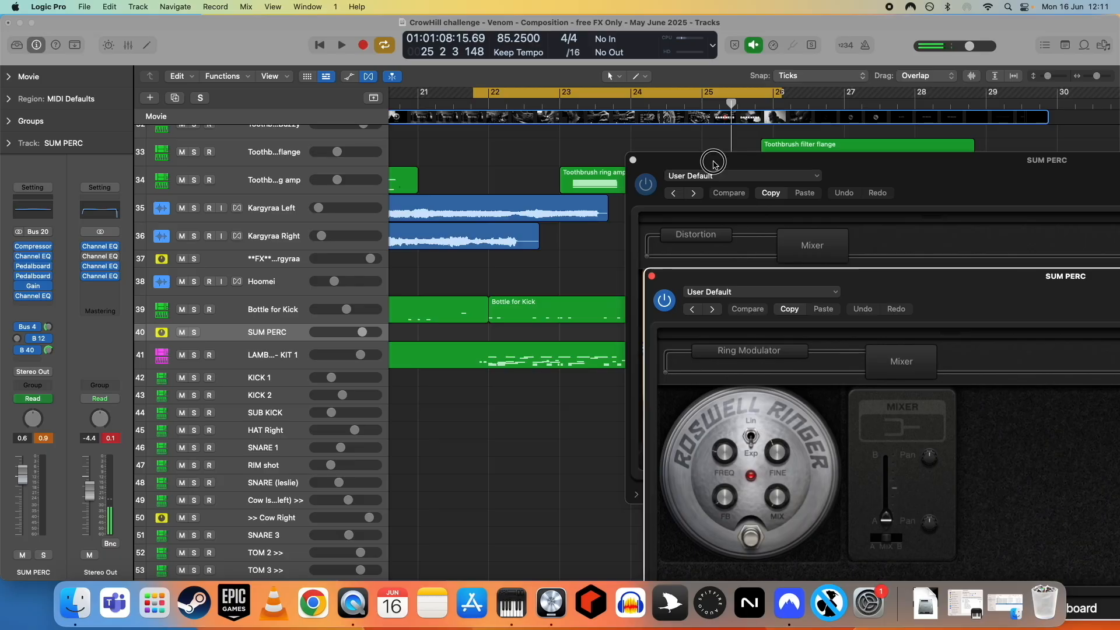
{"action": "left_click_drag", "start_coordinate": [711, 161], "coordinate": [971, 60]}
{"action": "left_click_drag", "start_coordinate": [704, 276], "coordinate": [862, 252]}
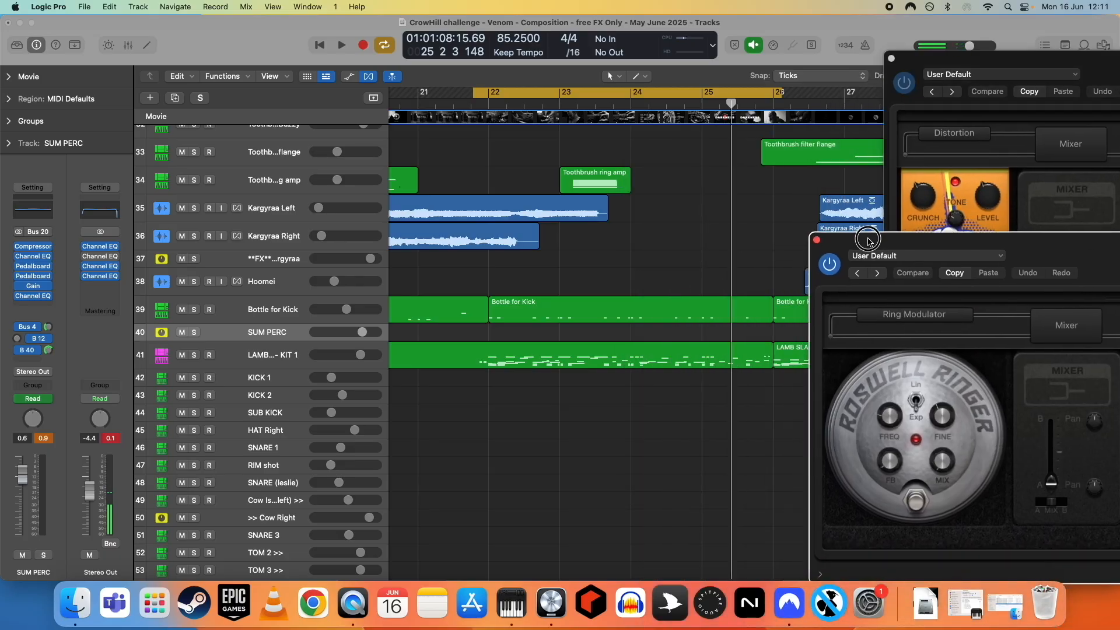
{"action": "double_click", "coordinate": [862, 252]}
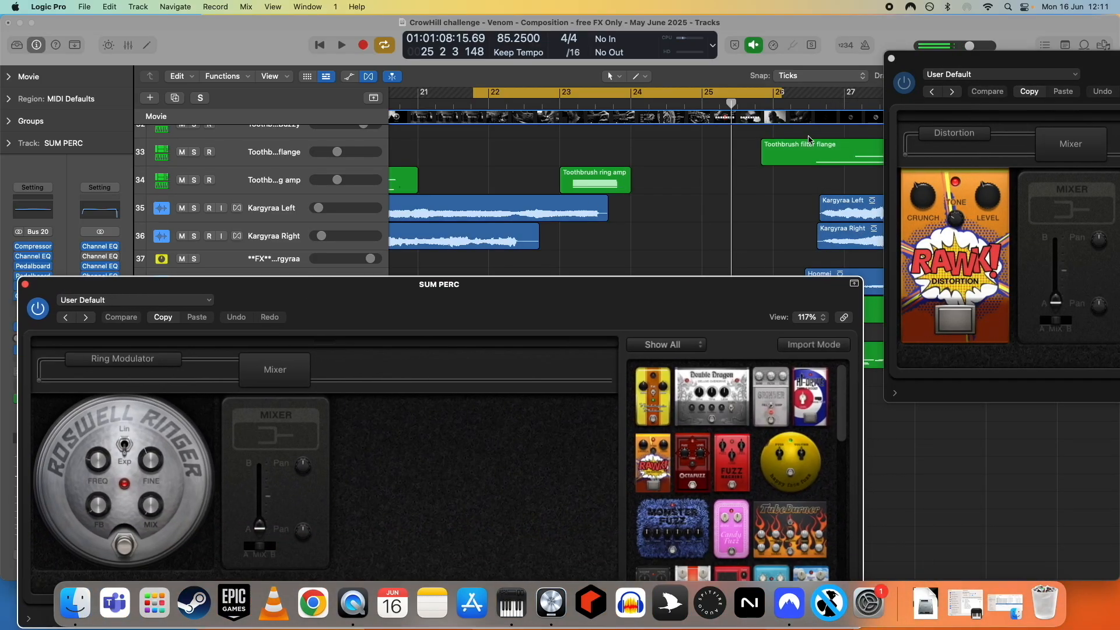
{"action": "left_click_drag", "start_coordinate": [978, 66], "coordinate": [544, 292]}
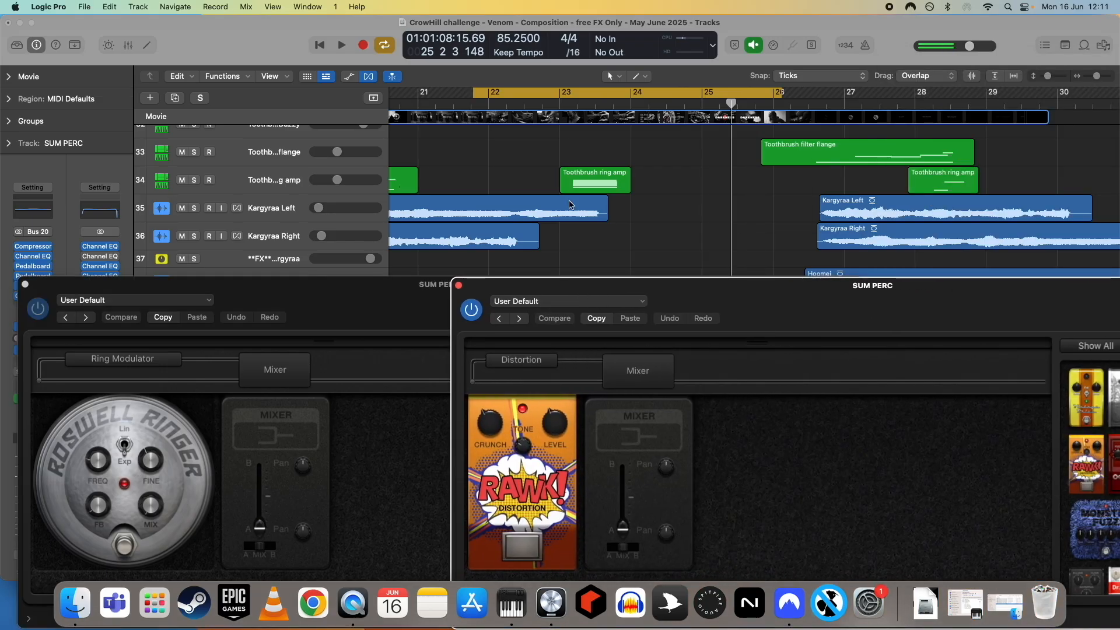
- Solo the SUM PERC track again and start playback from just before bar 25
{"action": "left_click", "coordinate": [598, 99]}
{"action": "scroll", "coordinate": [563, 153], "scroll_direction": "right", "scroll_amount": 5}
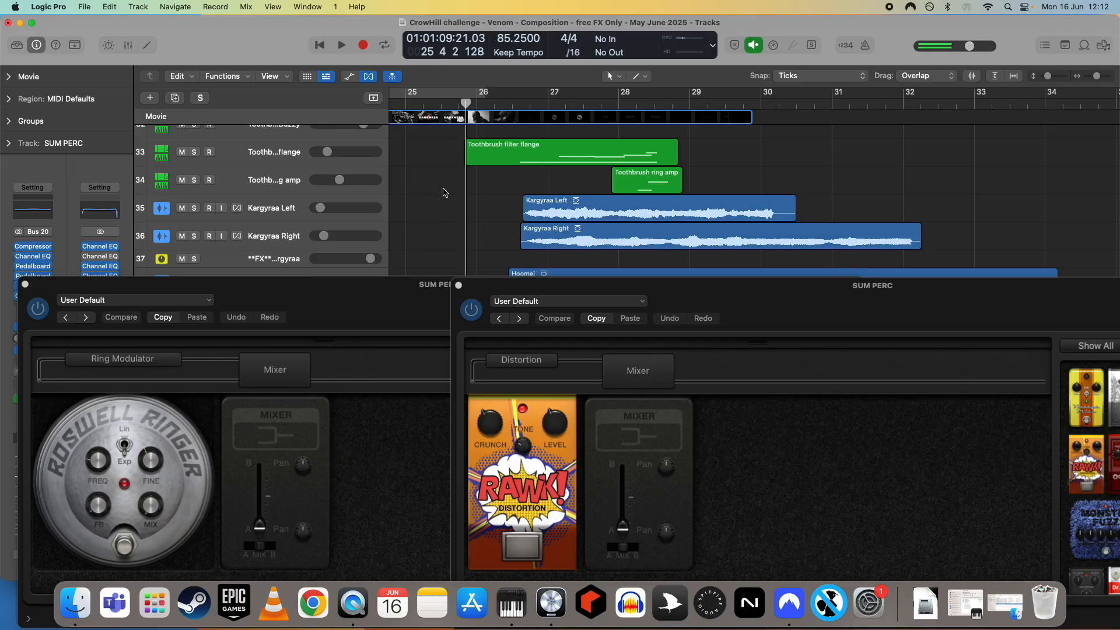
{"action": "scroll", "coordinate": [255, 189], "scroll_direction": "down", "scroll_amount": 5}
{"action": "left_click", "coordinate": [194, 206]}
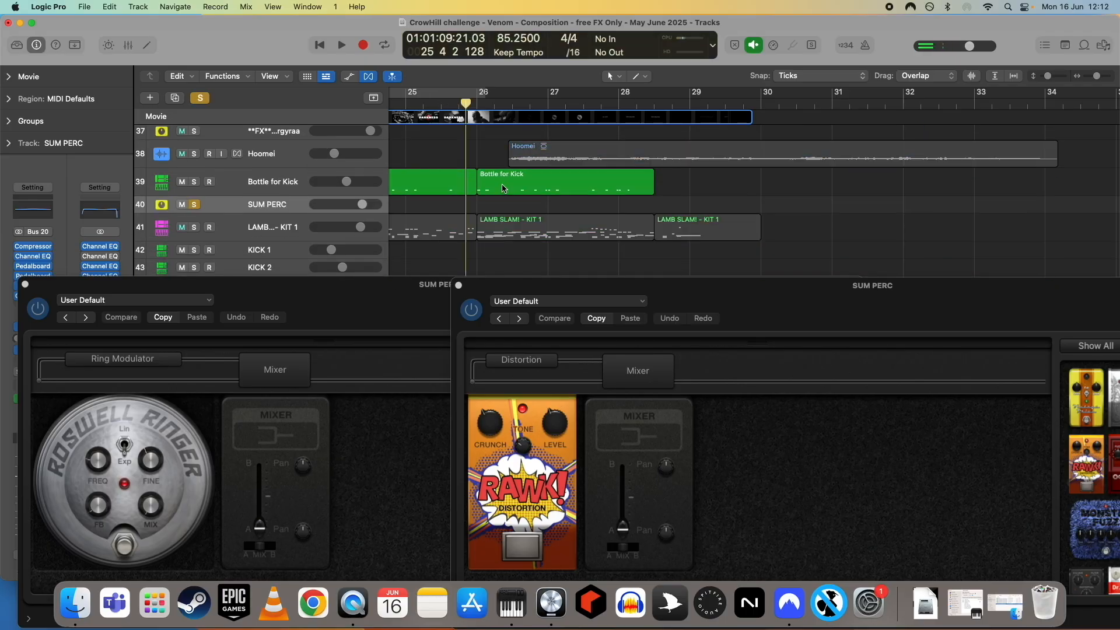
{"action": "scroll", "coordinate": [502, 187], "scroll_direction": "left", "scroll_amount": 2}
{"action": "left_click", "coordinate": [460, 103]}
{"action": "key", "text": "space"}
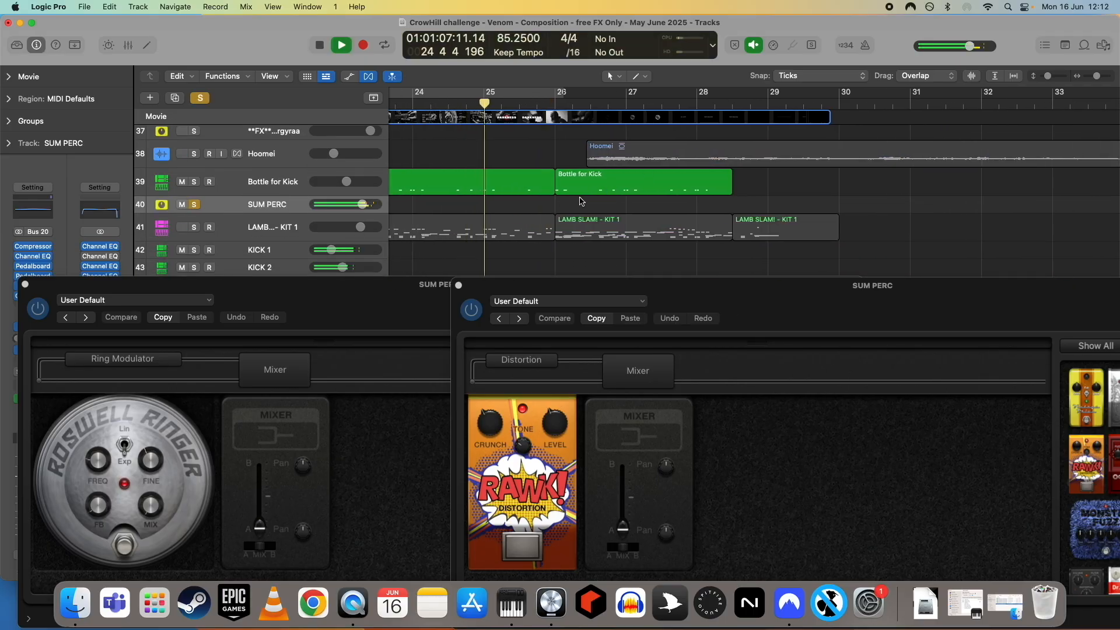
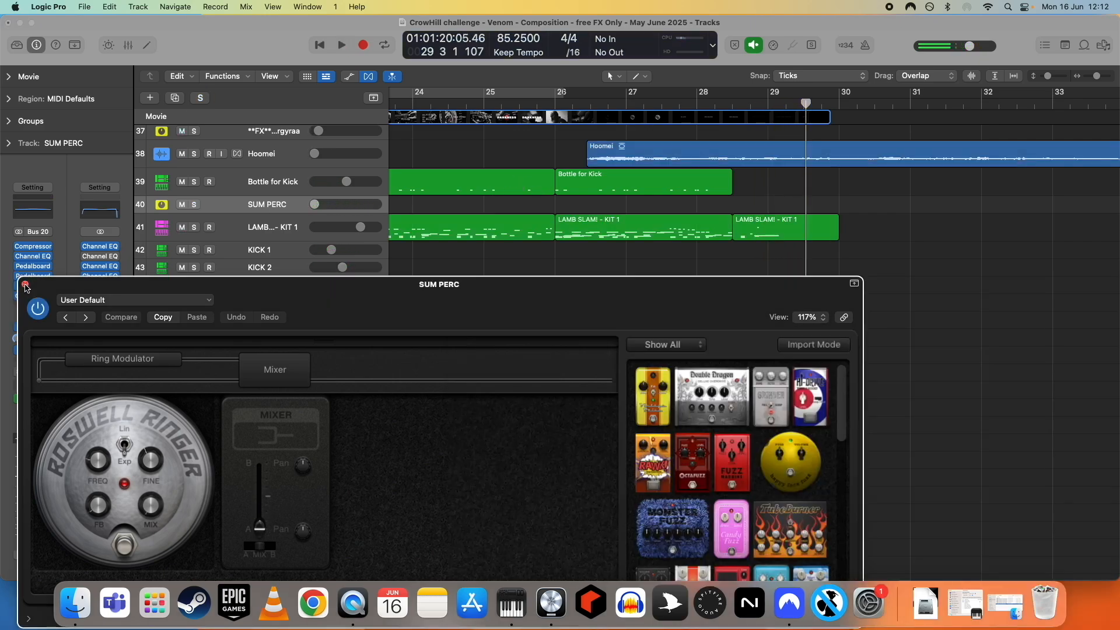
- Close the SUM PERC Pedalboard window and look over the Kargyraa, bottle and percussion tracks in the arrangement
{"action": "left_click", "coordinate": [25, 285]}
{"action": "scroll", "coordinate": [595, 320], "scroll_direction": "up", "scroll_amount": 10}
{"action": "scroll", "coordinate": [607, 322], "scroll_direction": "down", "scroll_amount": 10}
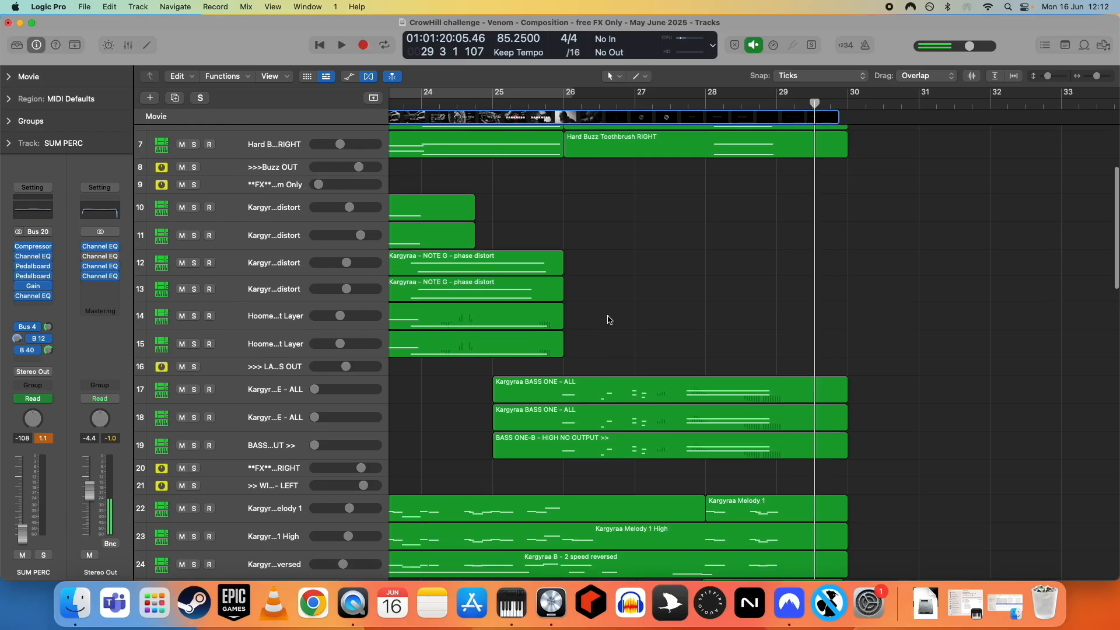
{"action": "scroll", "coordinate": [607, 319], "scroll_direction": "down", "scroll_amount": 3}
{"action": "scroll", "coordinate": [607, 319], "scroll_direction": "up", "scroll_amount": 15}
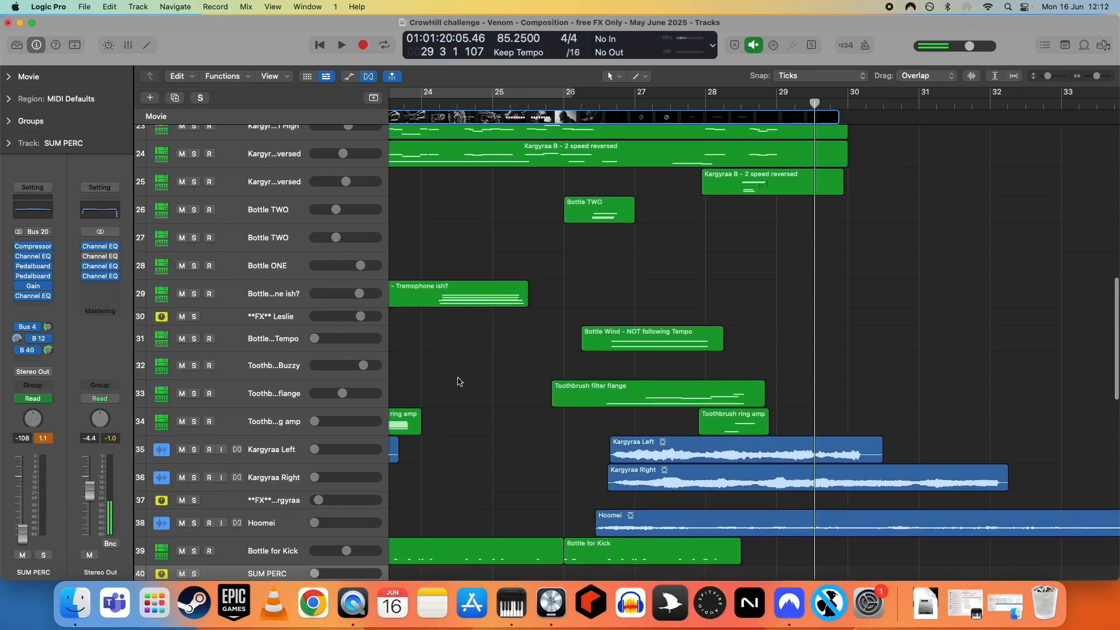
- Examine the volume and plug-in automation curves on the Kargyraa Melody, reversed Kargyraa and Bottle tracks with automation shown
{"action": "scroll", "coordinate": [486, 393], "scroll_direction": "left", "scroll_amount": 2}
{"action": "scroll", "coordinate": [494, 393], "scroll_direction": "down", "scroll_amount": 5}
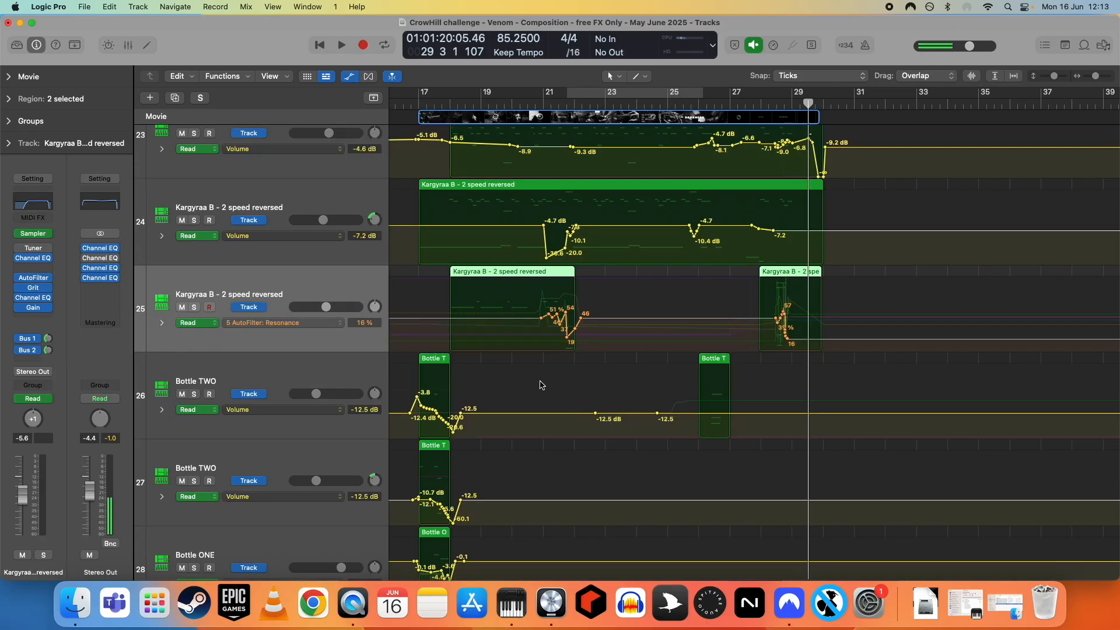
{"action": "scroll", "coordinate": [540, 385], "scroll_direction": "down", "scroll_amount": 6}
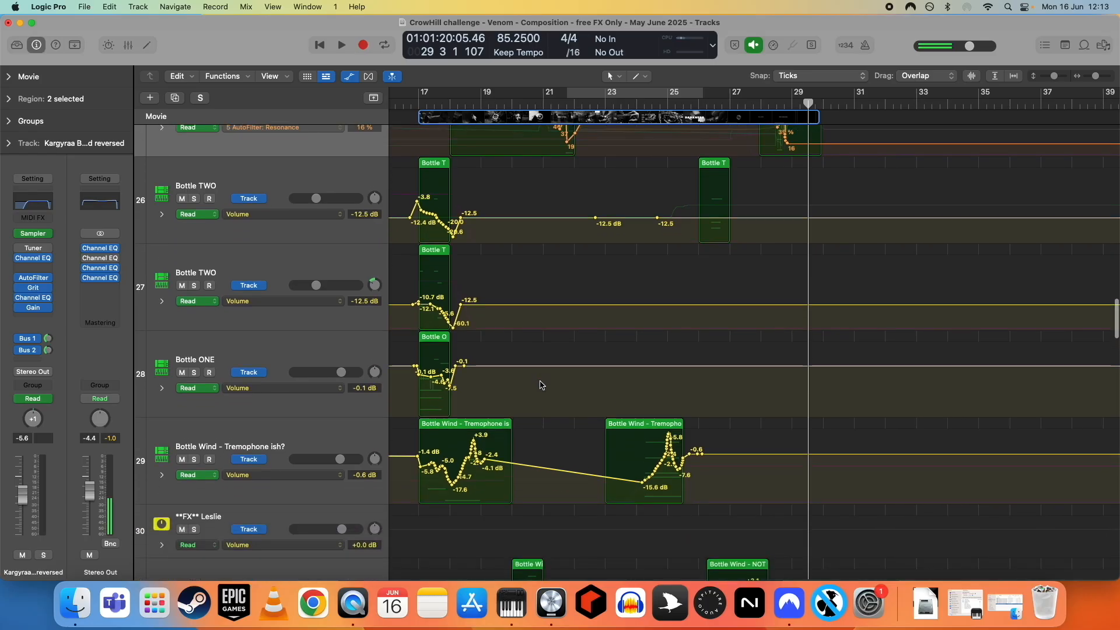
{"action": "scroll", "coordinate": [540, 385], "scroll_direction": "up", "scroll_amount": 4}
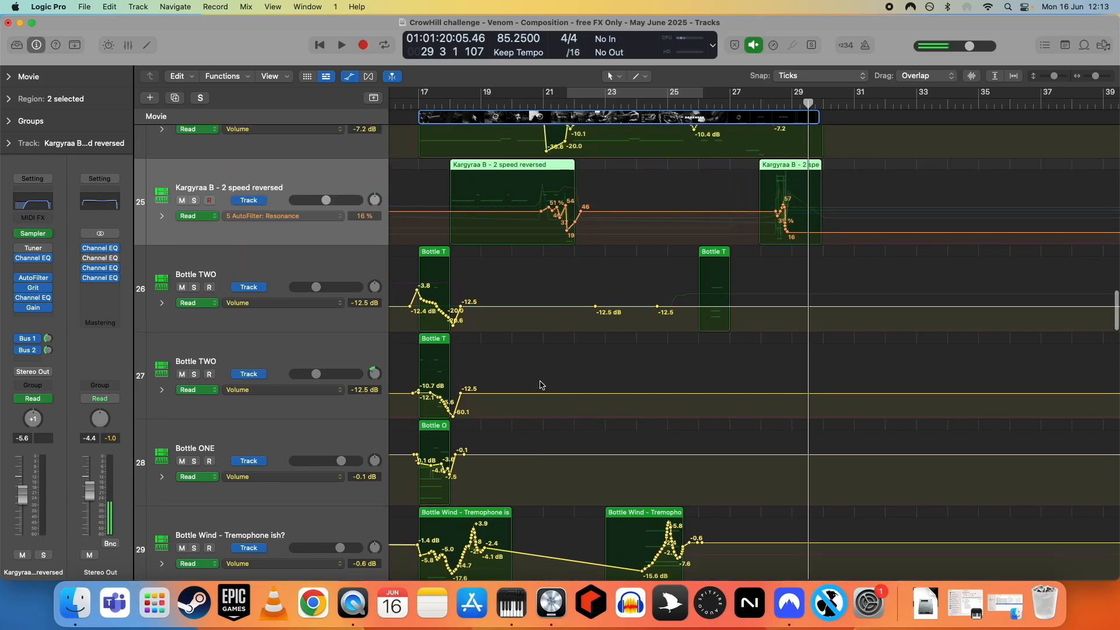
{"action": "scroll", "coordinate": [540, 385], "scroll_direction": "up", "scroll_amount": 6}
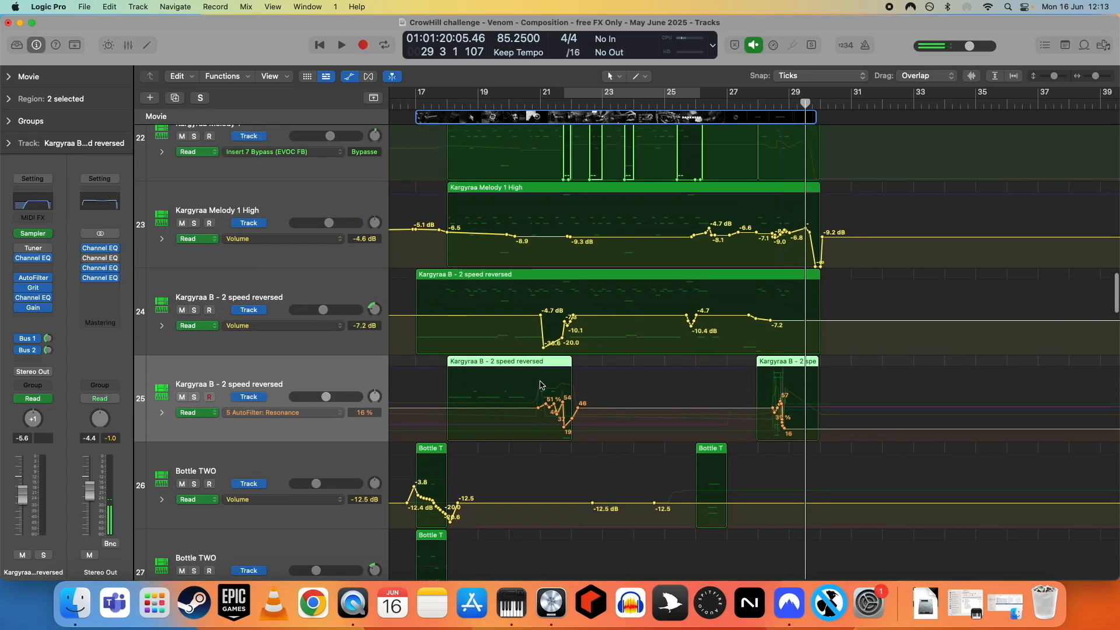
{"action": "scroll", "coordinate": [540, 385], "scroll_direction": "up", "scroll_amount": 12}
{"action": "scroll", "coordinate": [539, 385], "scroll_direction": "down", "scroll_amount": 20}
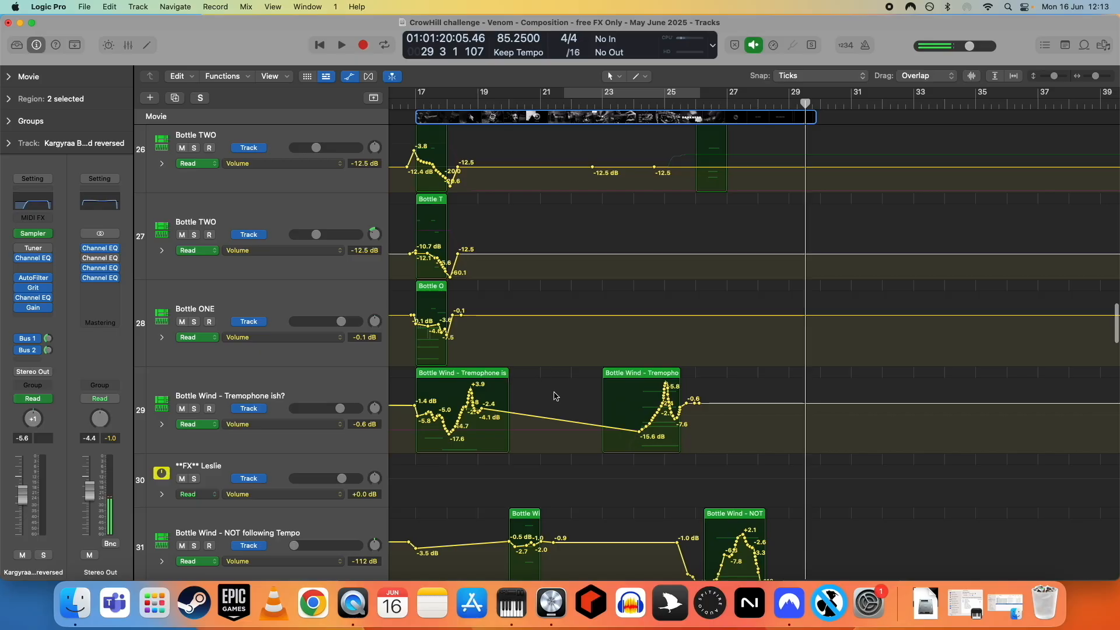
{"action": "scroll", "coordinate": [554, 397], "scroll_direction": "up", "scroll_amount": 3}
{"action": "scroll", "coordinate": [554, 396], "scroll_direction": "down", "scroll_amount": 3}
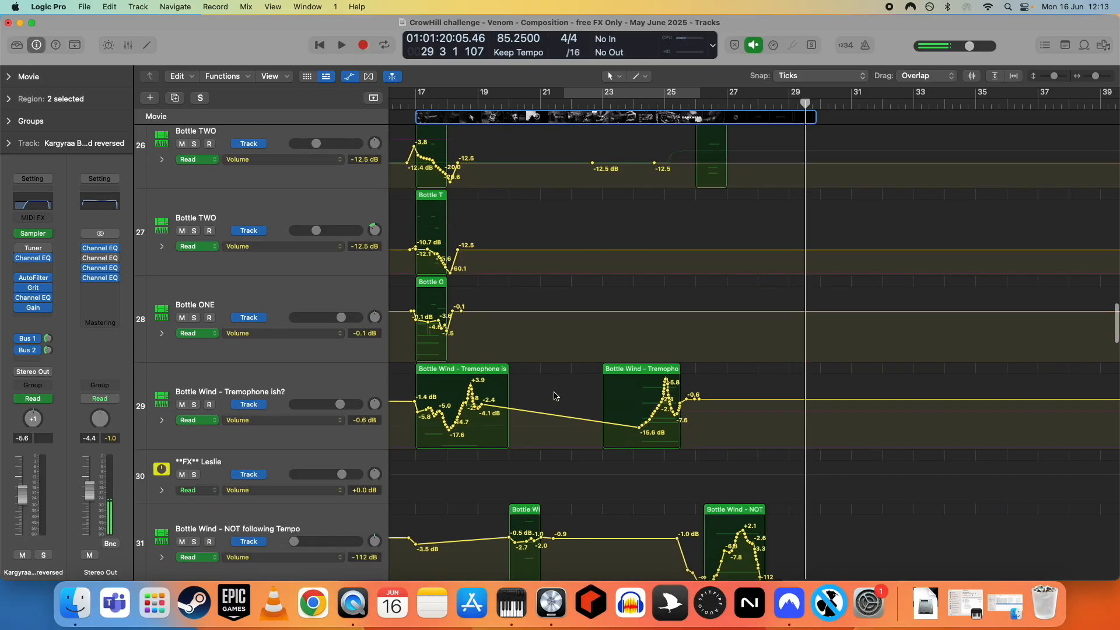
{"action": "scroll", "coordinate": [542, 390], "scroll_direction": "down", "scroll_amount": 1}
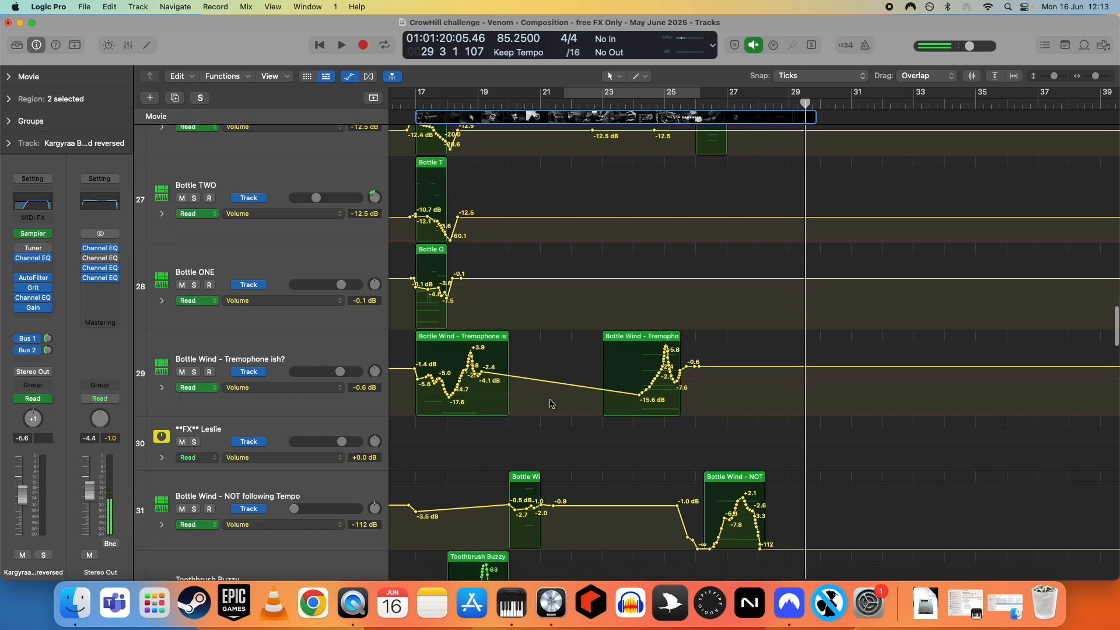
- Open the trailer movie in its own window, scrub it from bar 17 to bar 20, and close it
{"action": "left_click", "coordinate": [437, 116]}
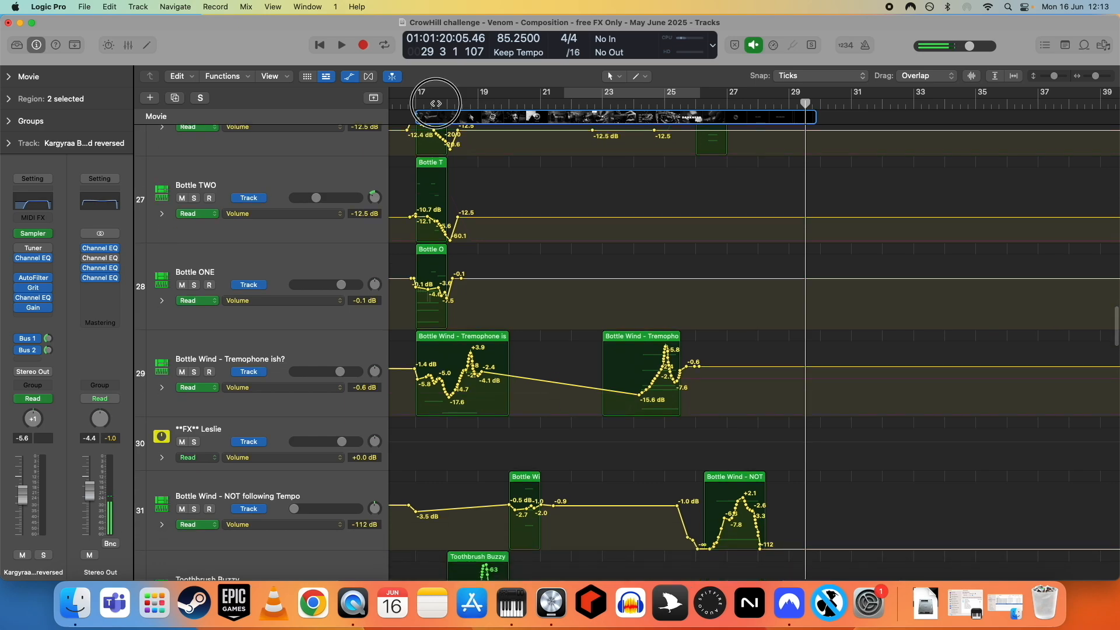
{"action": "left_click", "coordinate": [6, 78]}
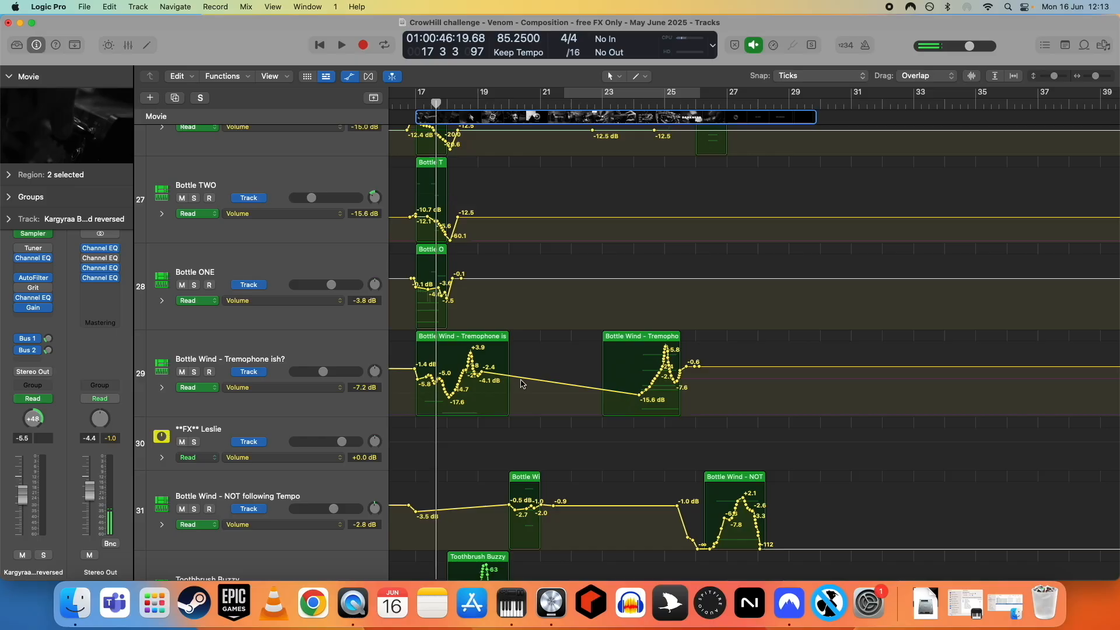
{"action": "left_click", "coordinate": [61, 131]}
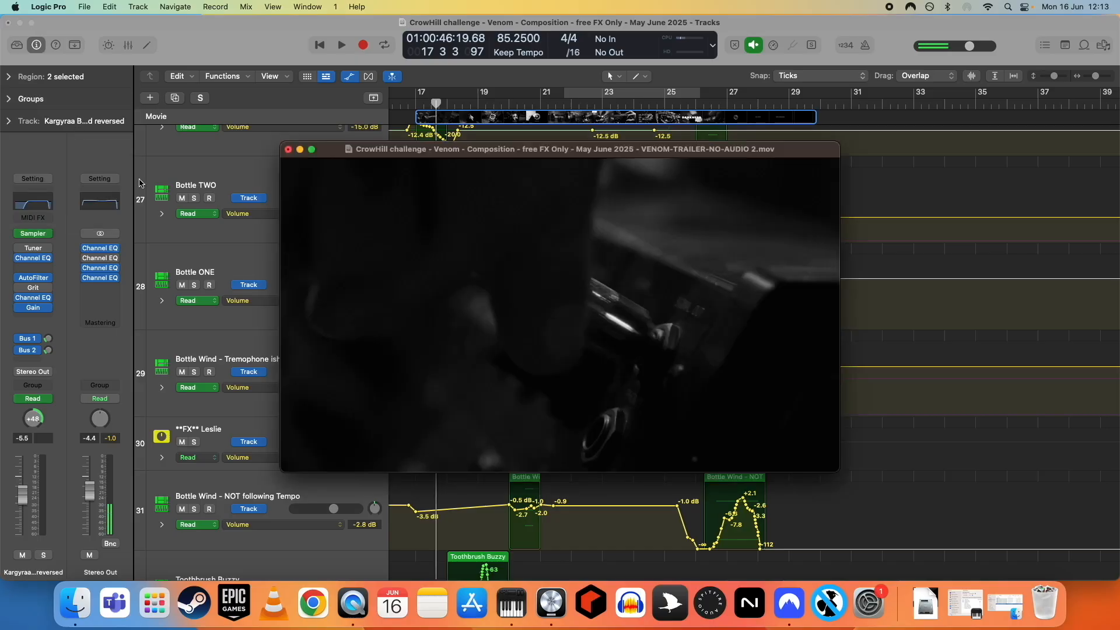
{"action": "left_click_drag", "start_coordinate": [351, 452], "coordinate": [456, 452]}
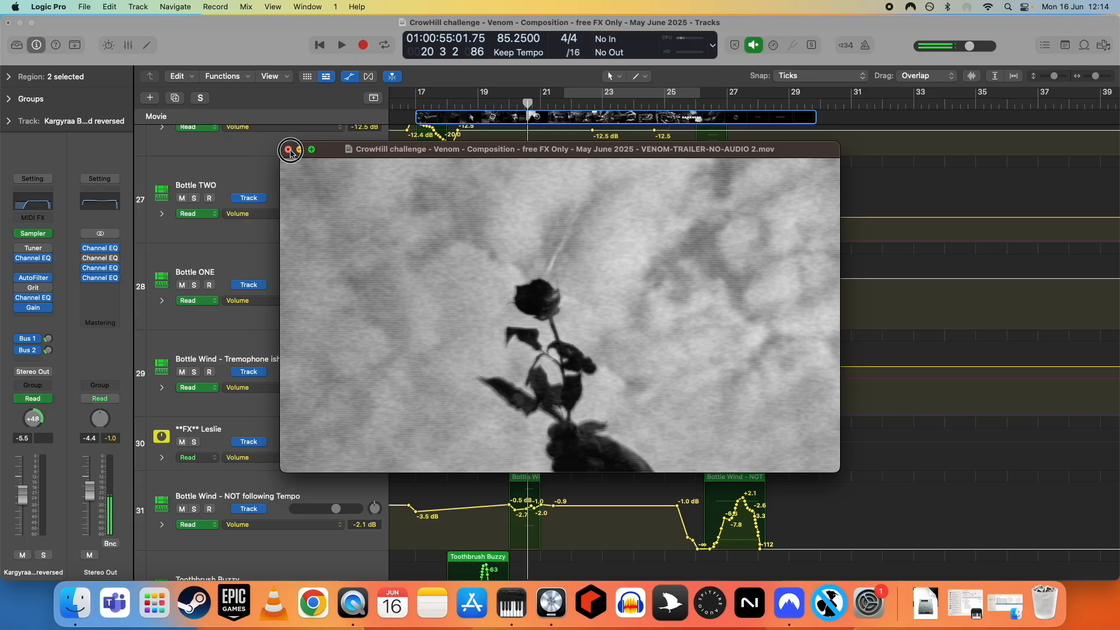
{"action": "left_click", "coordinate": [288, 149]}
- Examine the zoomed-out arrangement to review how the bass, melody, bottle, toothbrush and percussion regions are laid out
{"action": "scroll", "coordinate": [576, 398], "scroll_direction": "up", "scroll_amount": 20}
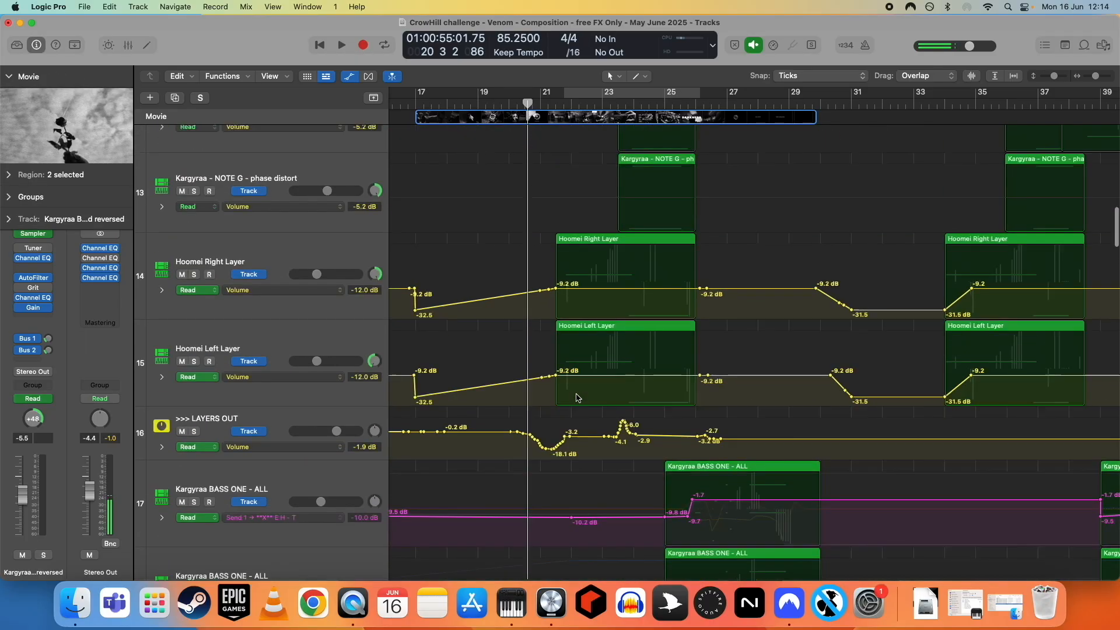
{"action": "scroll", "coordinate": [576, 399], "scroll_direction": "down", "scroll_amount": 8}
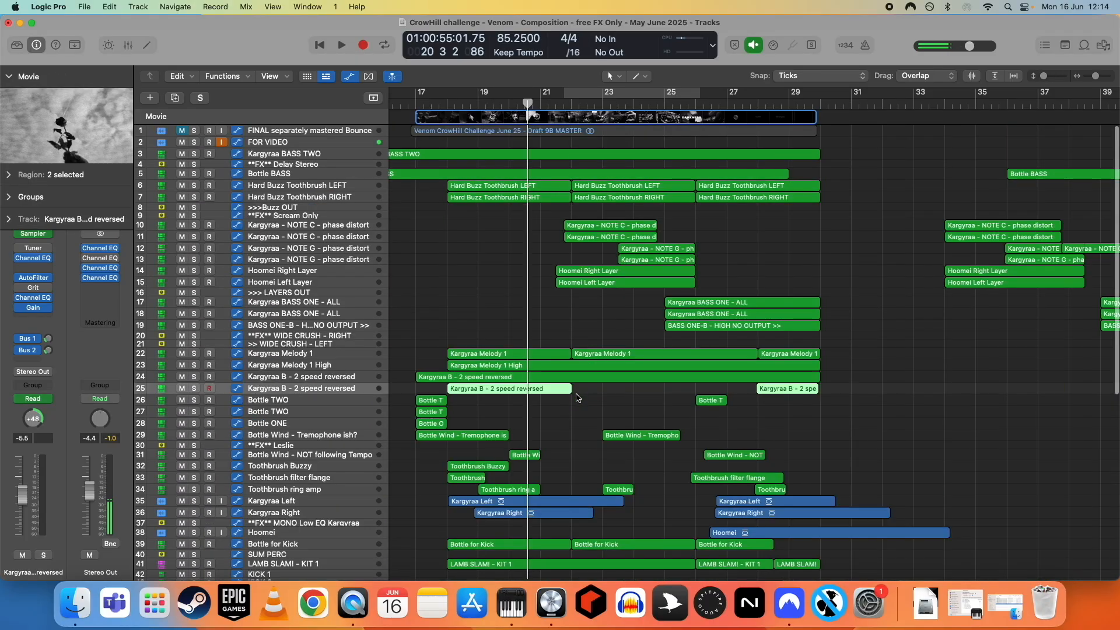
{"action": "scroll", "coordinate": [577, 397], "scroll_direction": "down", "scroll_amount": 1}
{"action": "scroll", "coordinate": [577, 397], "scroll_direction": "down", "scroll_amount": 10}
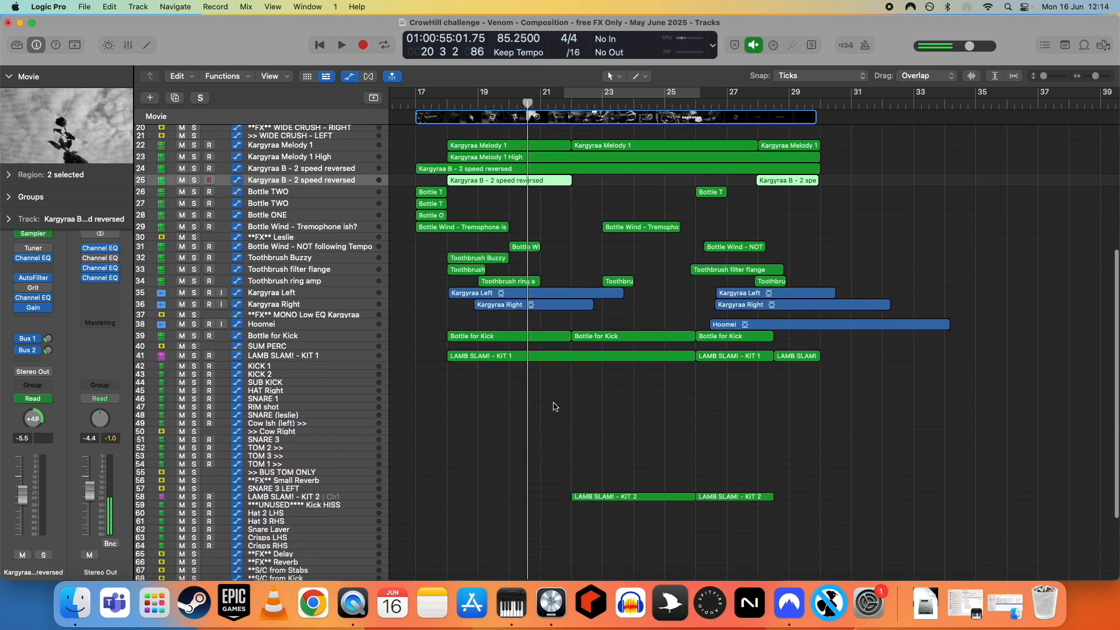
{"action": "scroll", "coordinate": [558, 407], "scroll_direction": "up", "scroll_amount": 1}
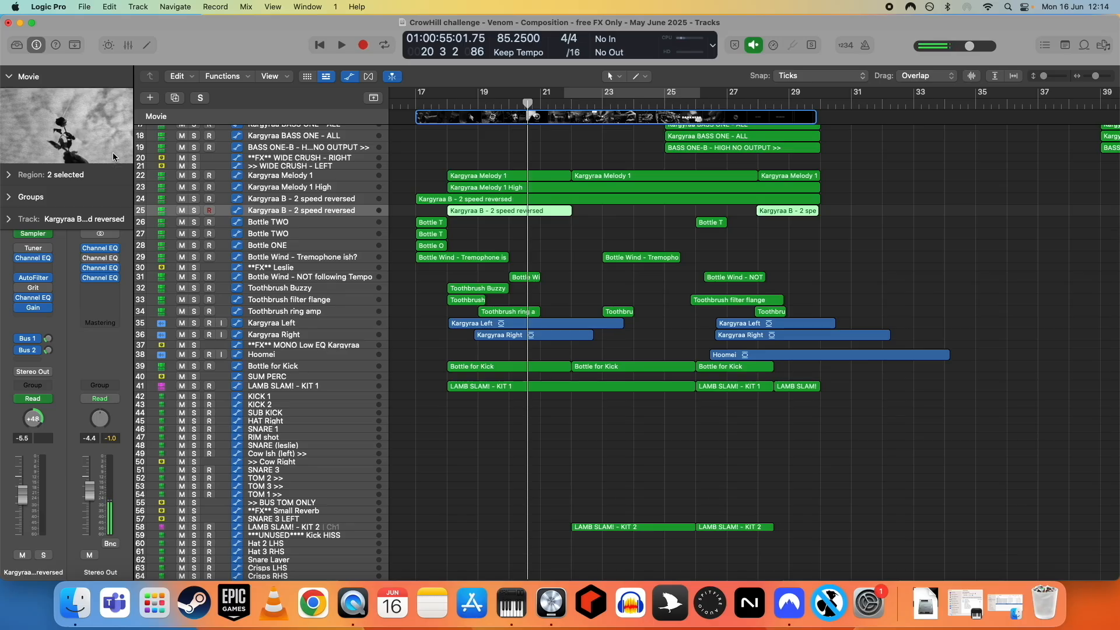
{"action": "scroll", "coordinate": [583, 327], "scroll_direction": "up", "scroll_amount": 8}
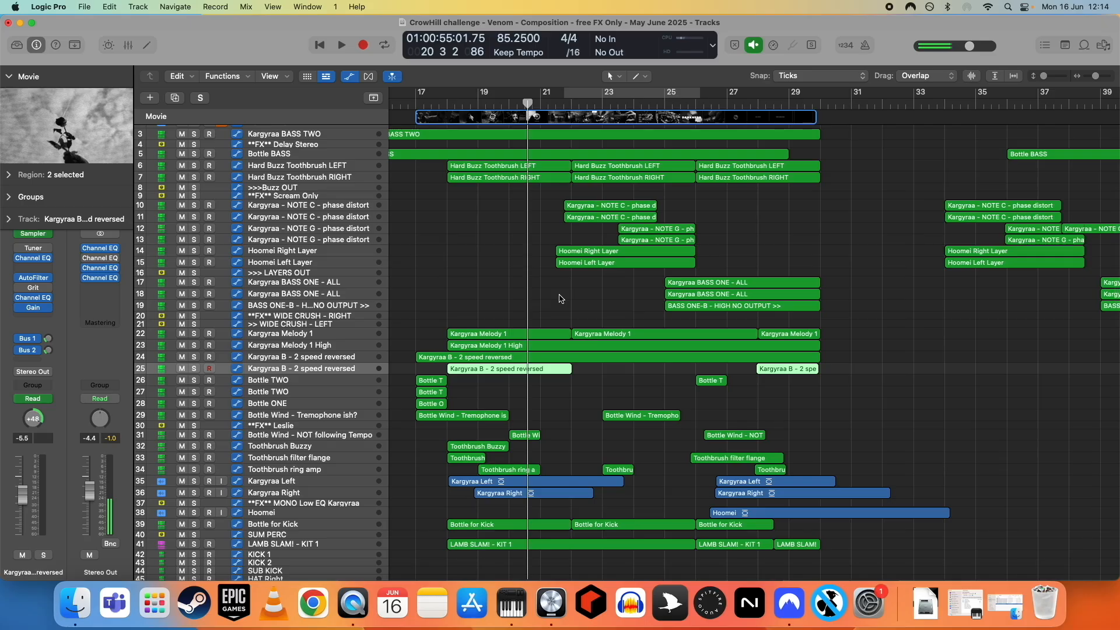
{"action": "scroll", "coordinate": [559, 298], "scroll_direction": "up", "scroll_amount": 2}
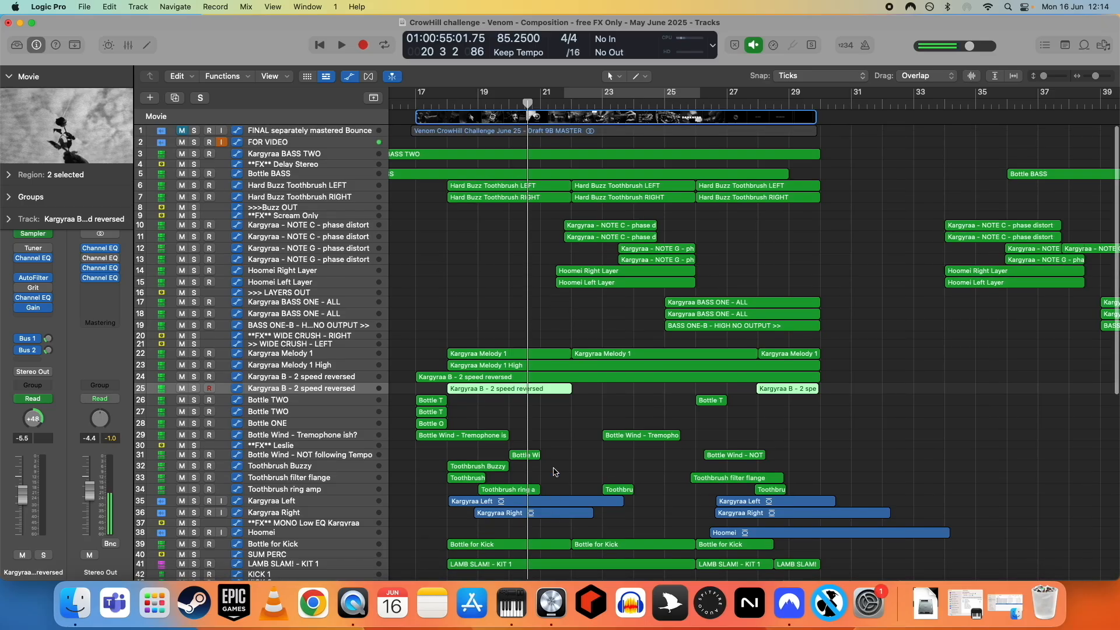
{"action": "scroll", "coordinate": [552, 495], "scroll_direction": "down", "scroll_amount": 6}
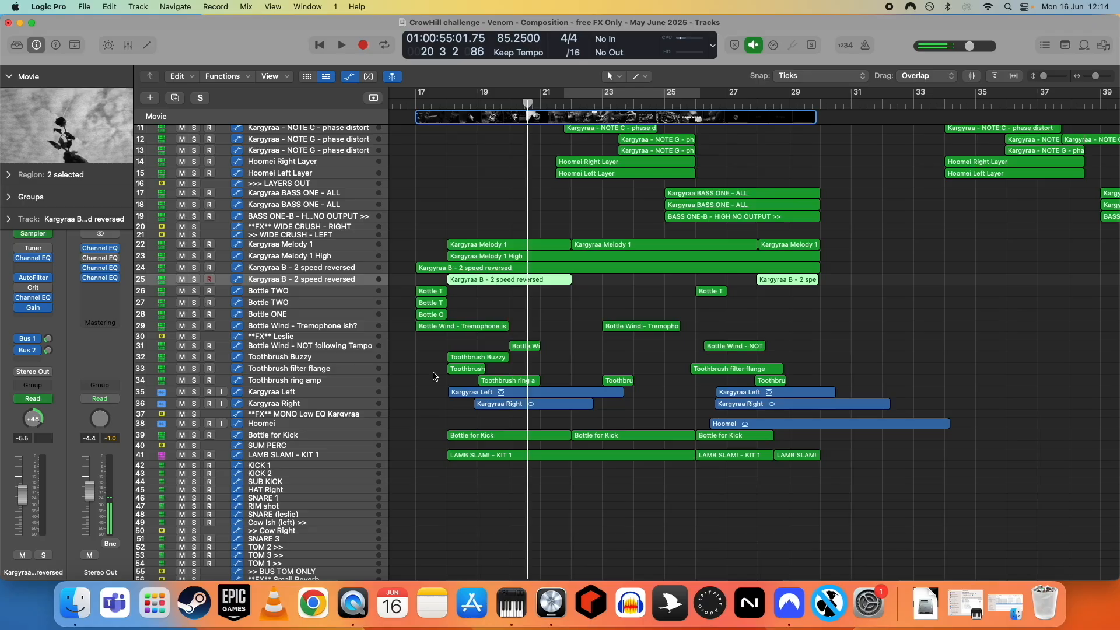
{"action": "scroll", "coordinate": [563, 411], "scroll_direction": "down", "scroll_amount": 2}
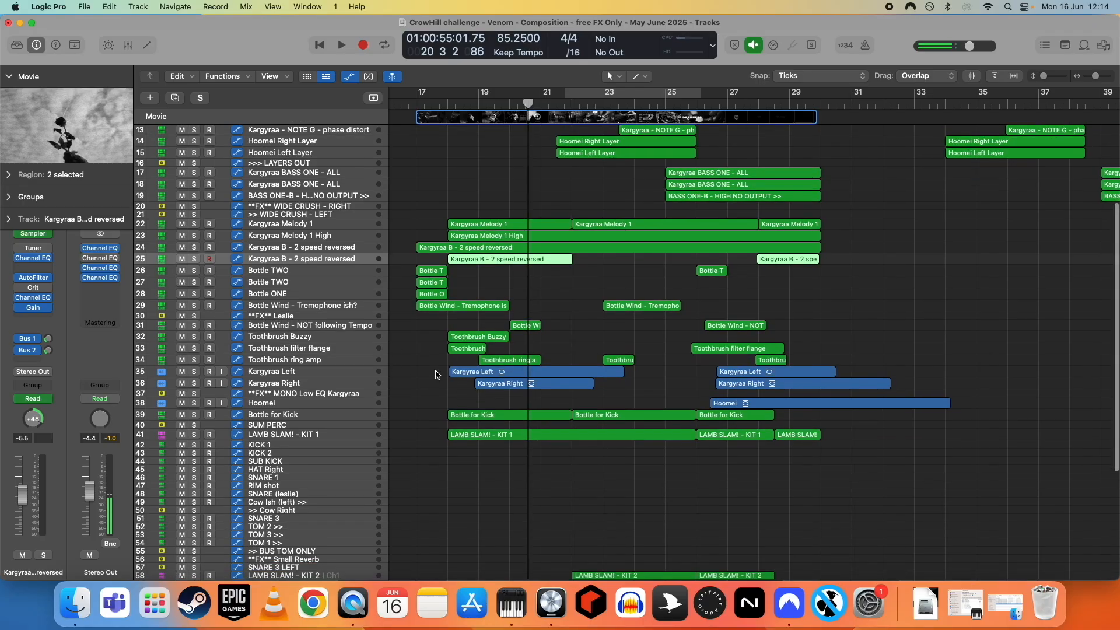
{"action": "scroll", "coordinate": [433, 367], "scroll_direction": "down", "scroll_amount": 2}
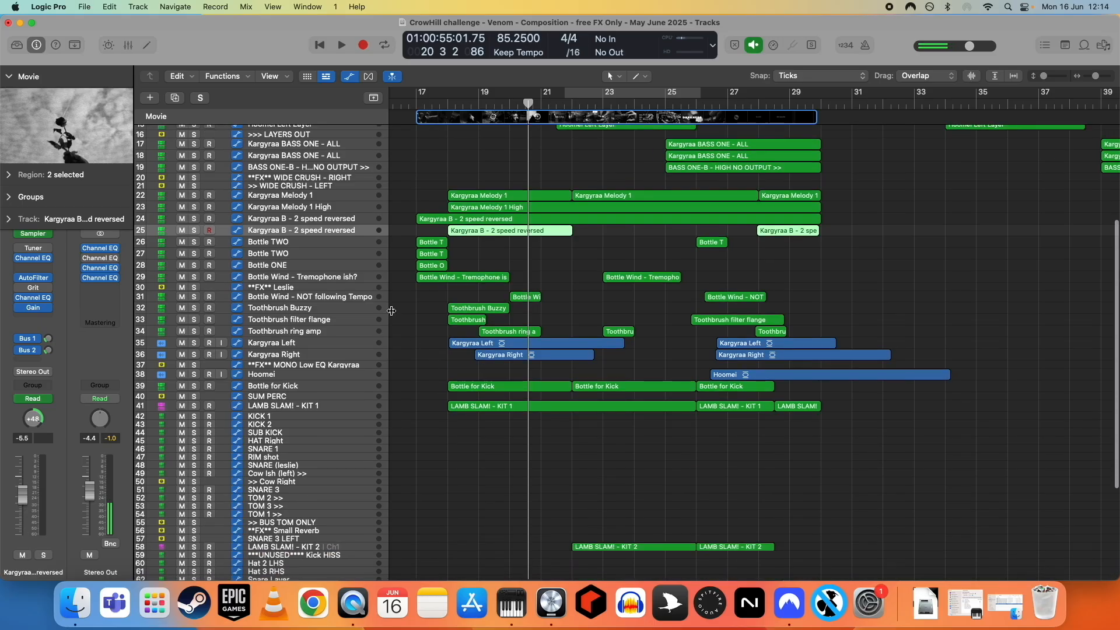
- Set a cycle range from bar 18 to bar 21 and replace the automation view with the Flex view
{"action": "left_click_drag", "start_coordinate": [447, 98], "coordinate": [543, 102]}
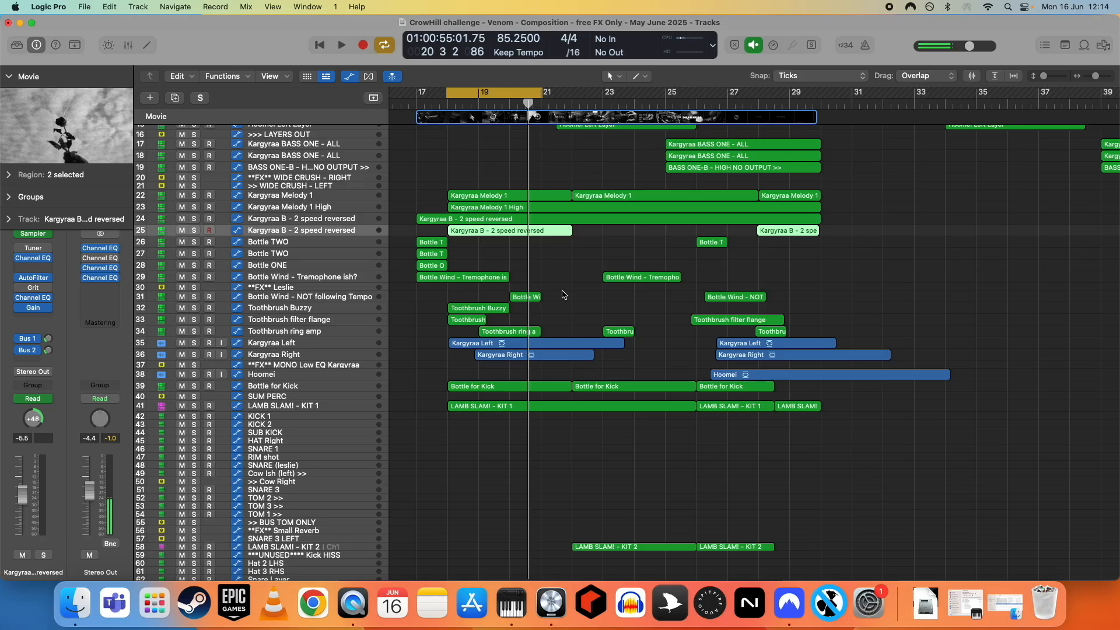
{"action": "scroll", "coordinate": [560, 302], "scroll_direction": "down", "scroll_amount": 5}
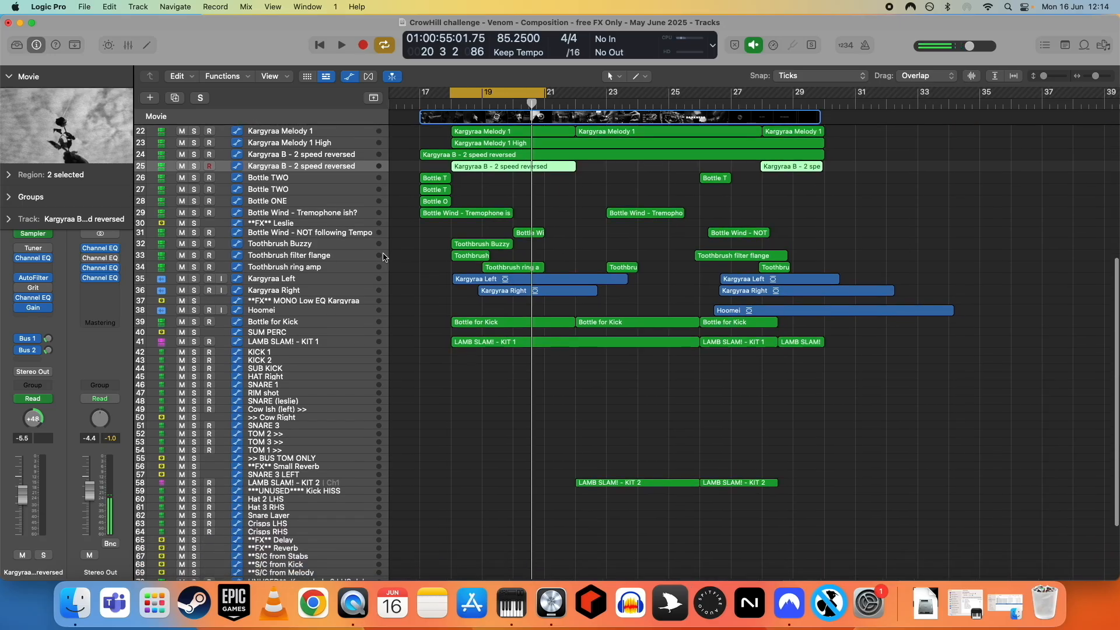
{"action": "key", "text": "super+f"}
{"action": "scroll", "coordinate": [446, 314], "scroll_direction": "up", "scroll_amount": 3}
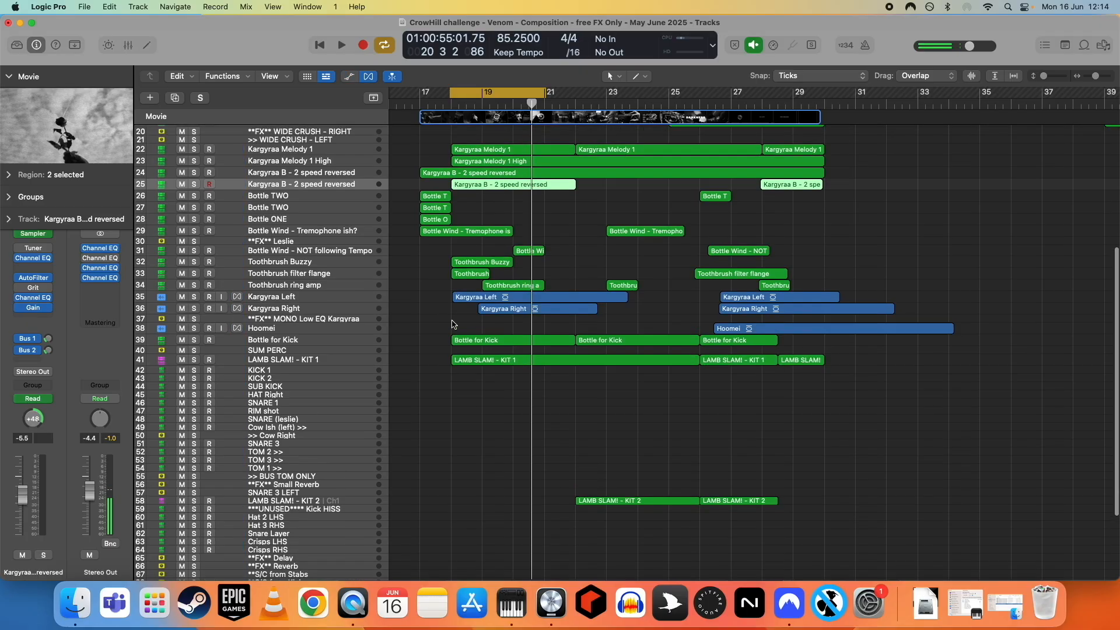
- Enlarge the track height and select the tracks from Bottle Wind - NOT following Tempo through Kargyraa Right
{"action": "key", "text": "super+Down"}
{"action": "key", "text": "super+Down"}
{"action": "scroll", "coordinate": [445, 314], "scroll_direction": "down", "scroll_amount": 4}
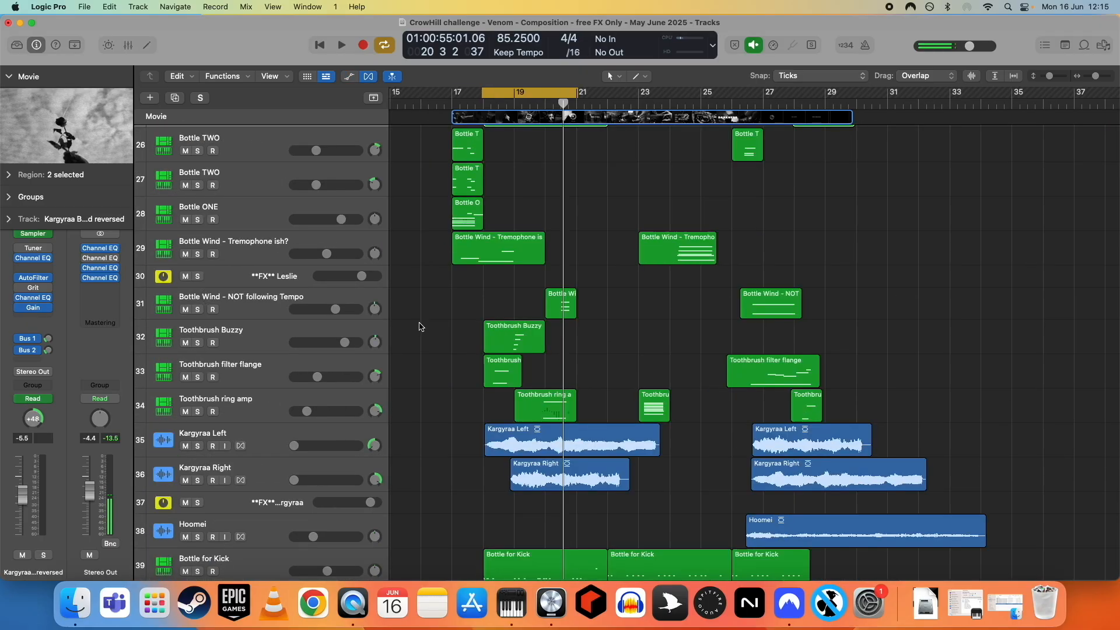
{"action": "scroll", "coordinate": [479, 362], "scroll_direction": "down", "scroll_amount": 2}
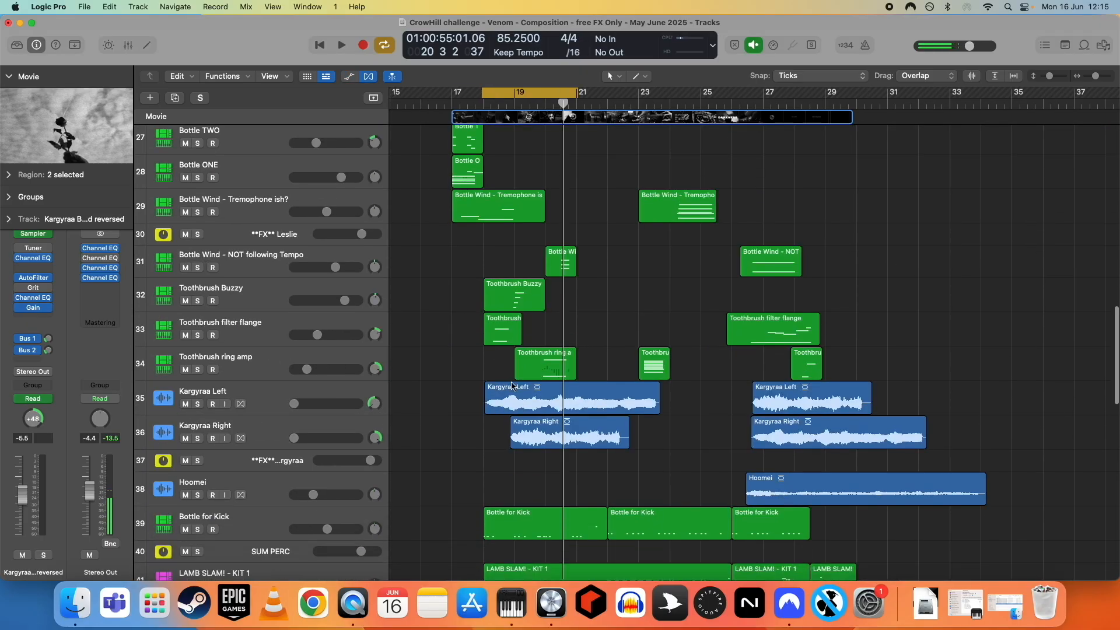
{"action": "left_click", "coordinate": [276, 264]}
{"action": "left_click", "coordinate": [259, 433], "text": "shift"}
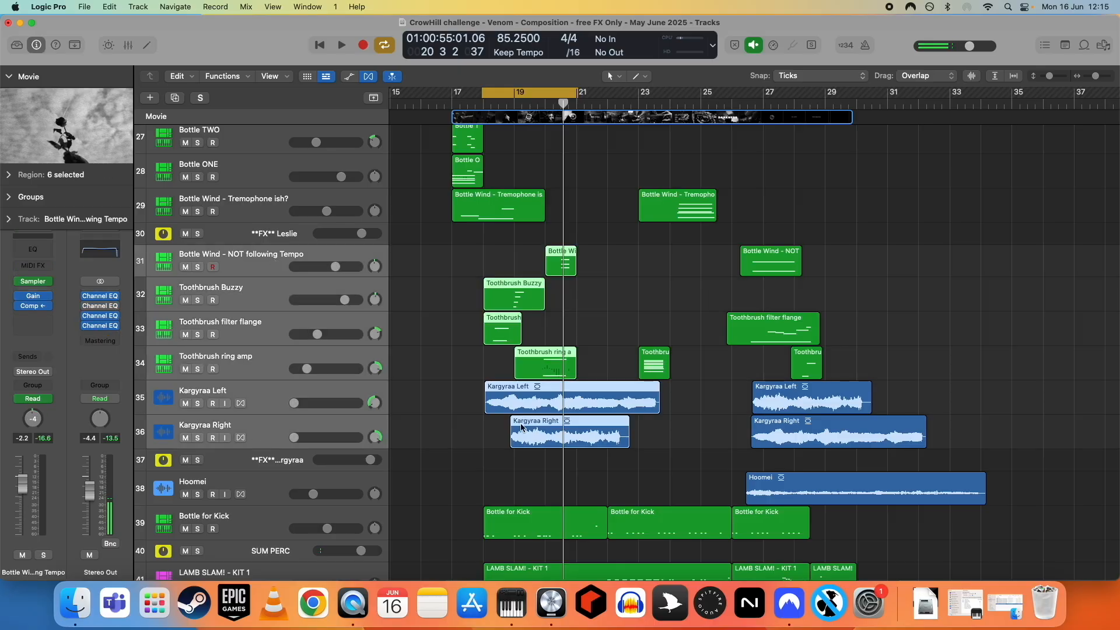
{"action": "scroll", "coordinate": [593, 310], "scroll_direction": "down", "scroll_amount": 1}
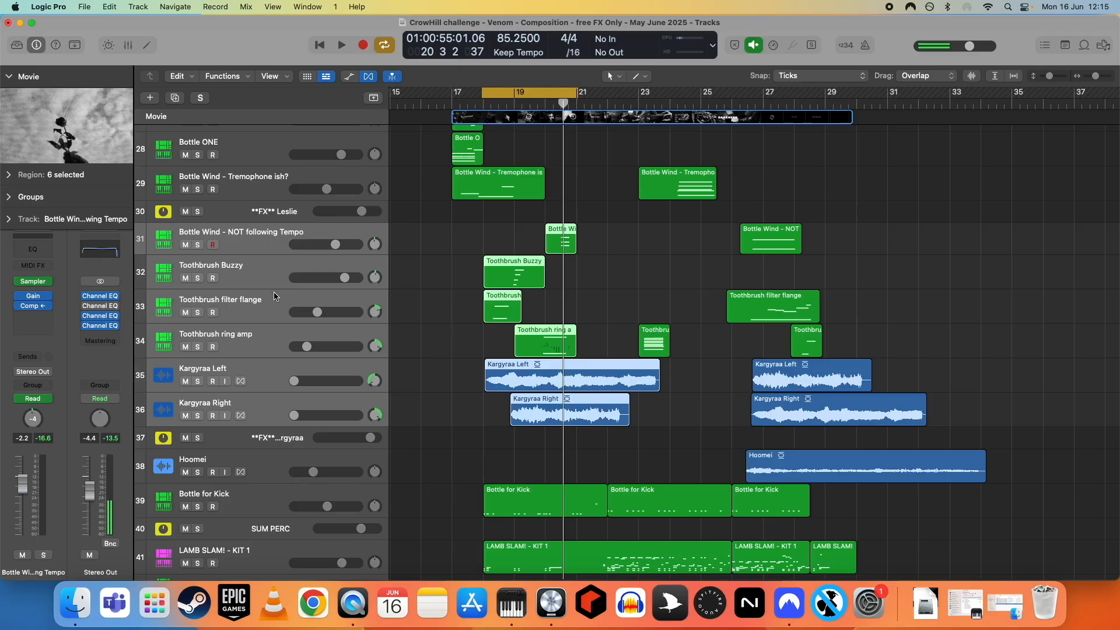
- Open the movie in its own window and play the cycle range with the selected tracks soloed
{"action": "double_click", "coordinate": [82, 131]}
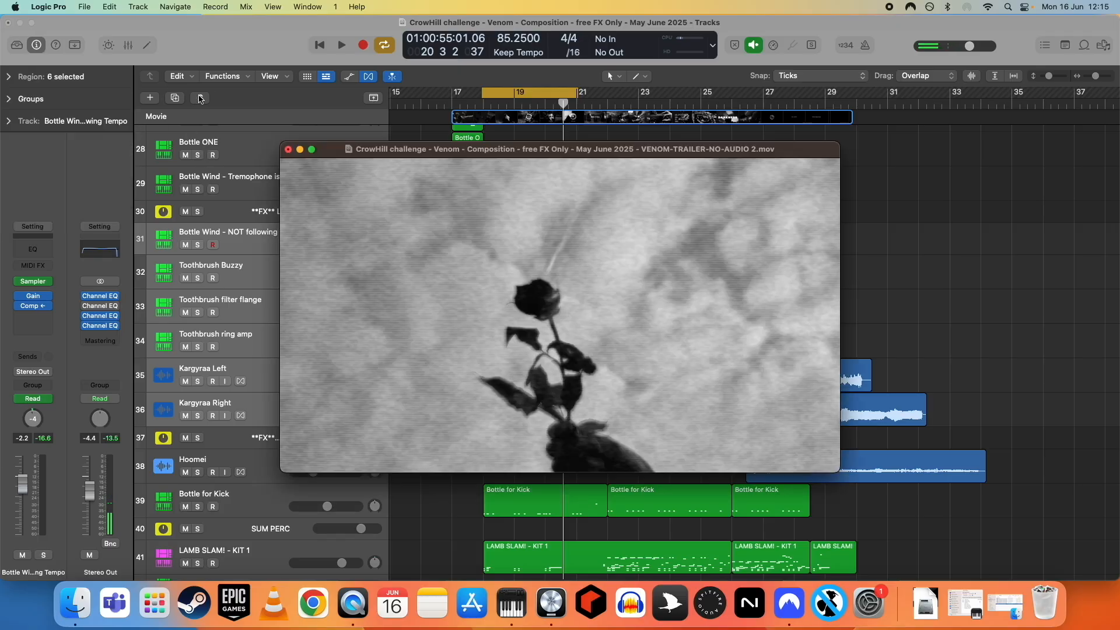
{"action": "key", "text": "s"}
{"action": "key", "text": "space"}
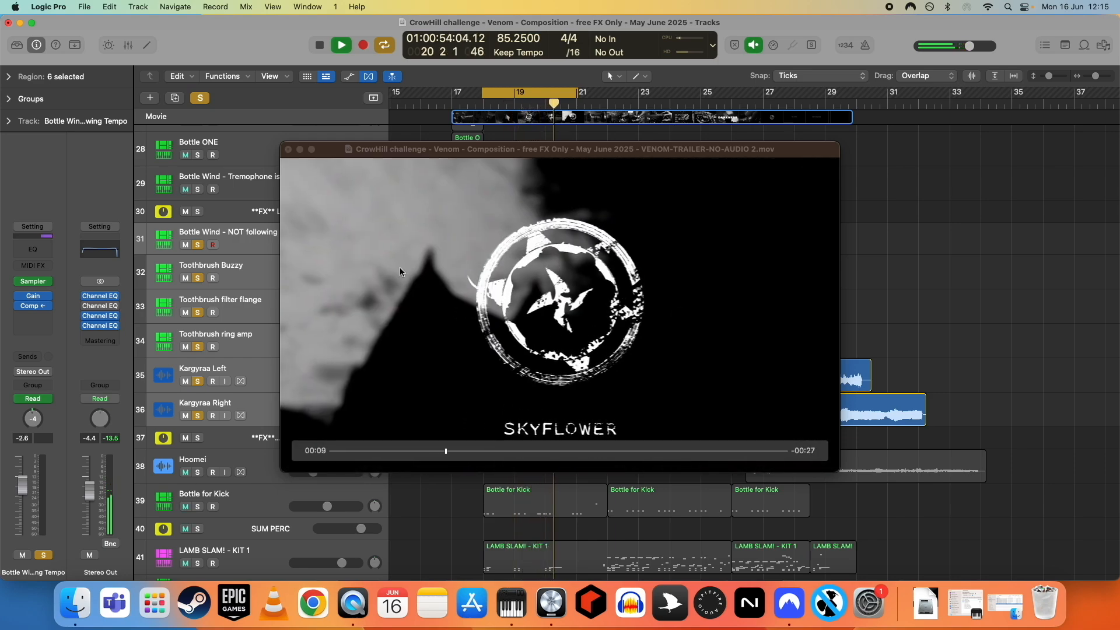
{"action": "key", "text": "space"}
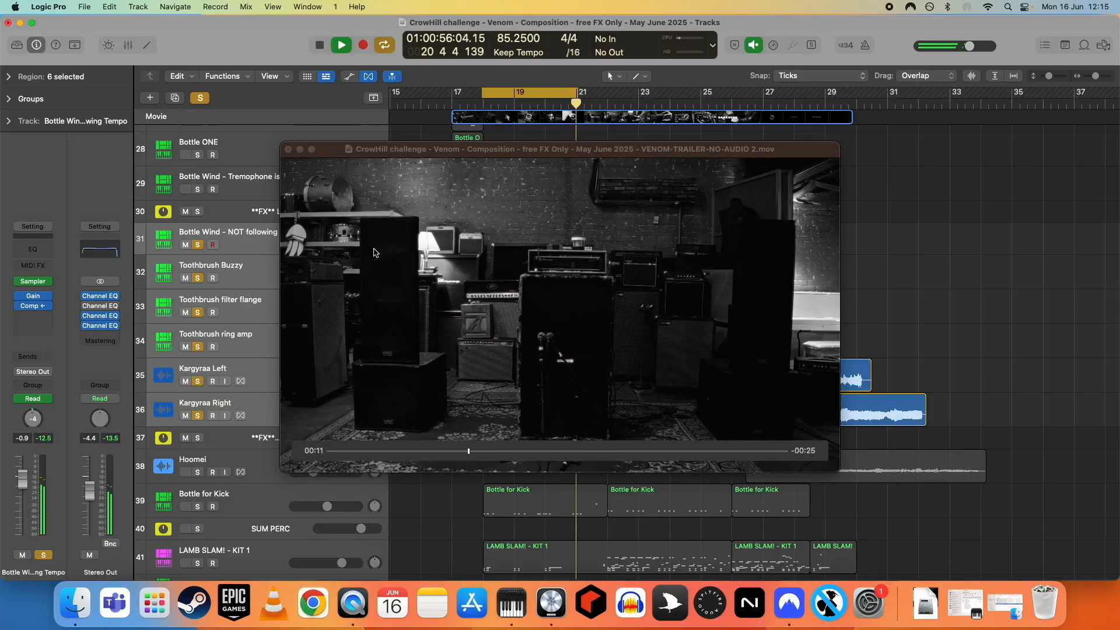
- Close the movie window, turn off all track solos and deselect the regions
{"action": "left_click", "coordinate": [287, 149]}
{"action": "left_click", "coordinate": [199, 100]}
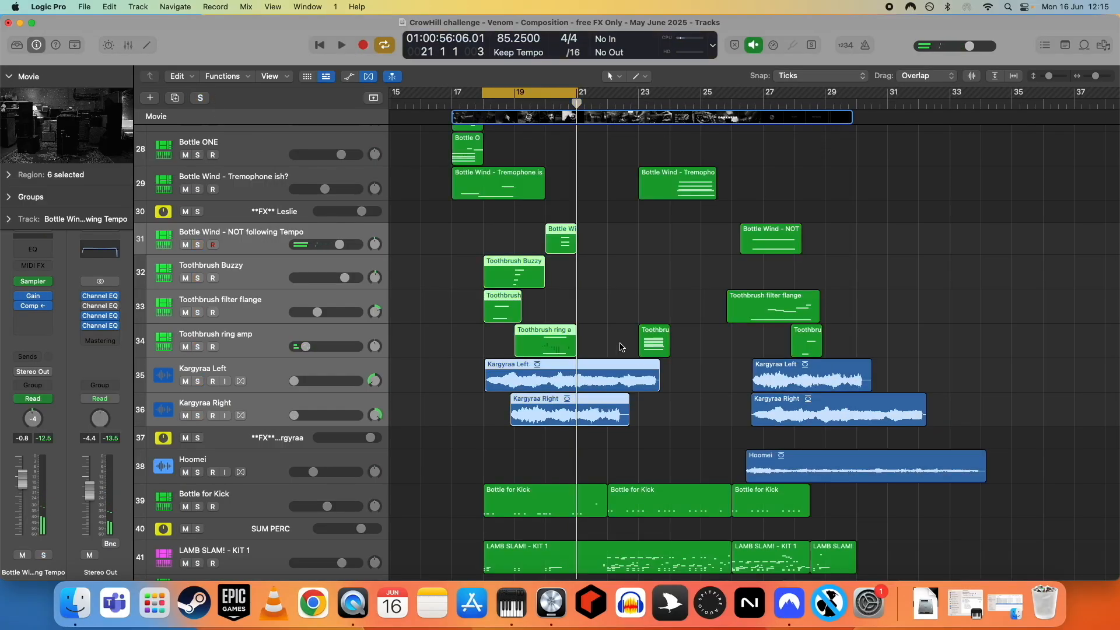
{"action": "left_click", "coordinate": [589, 283]}
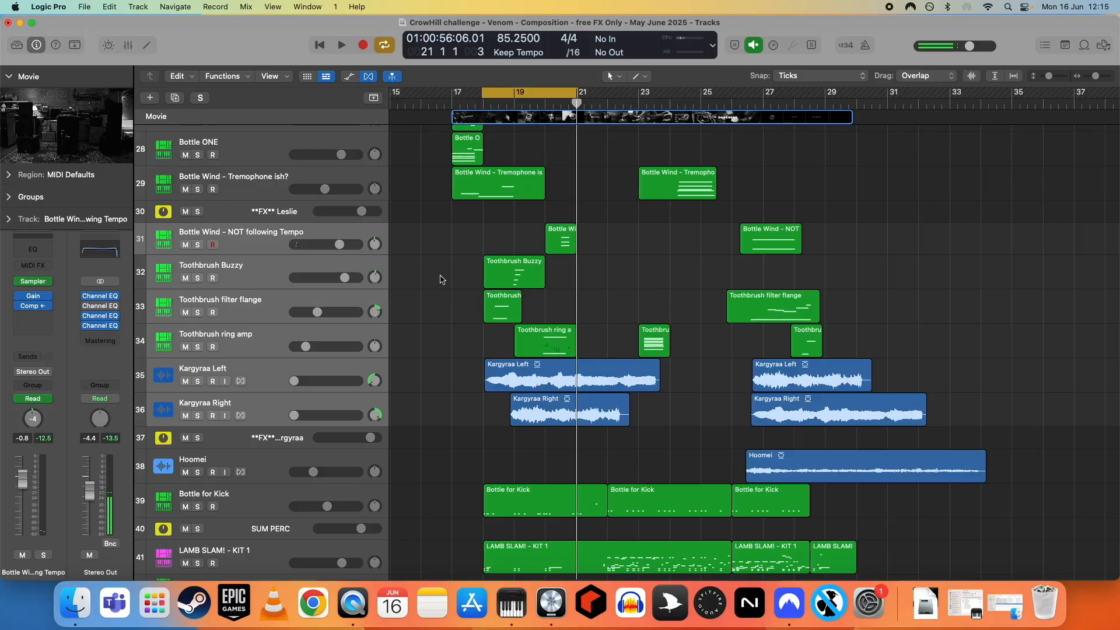
{"action": "scroll", "coordinate": [463, 310], "scroll_direction": "up", "scroll_amount": 15}
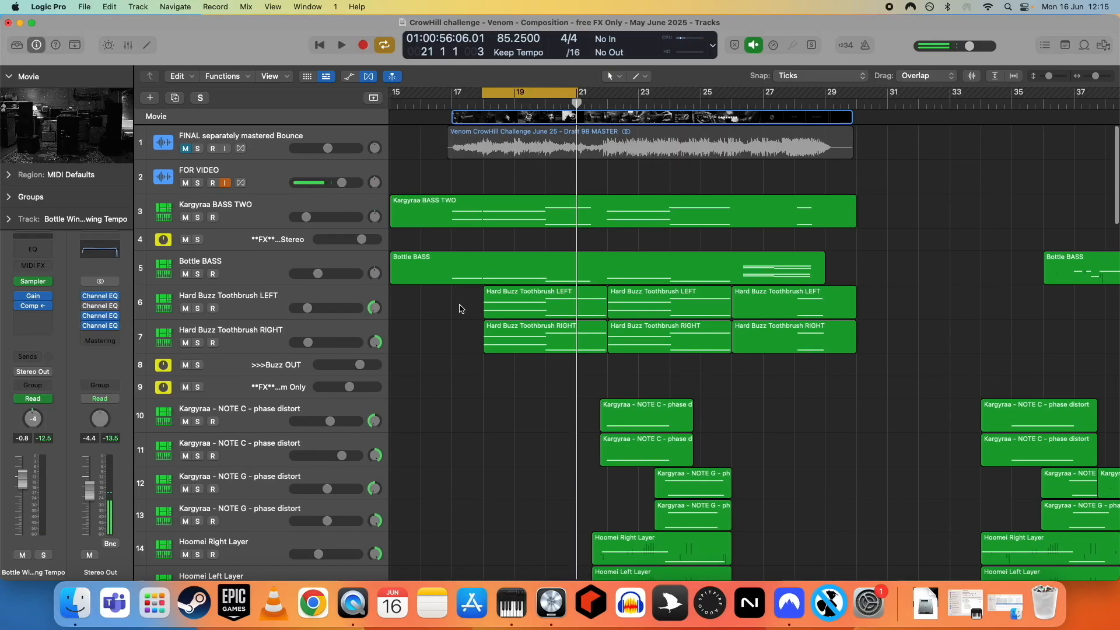
- Select the Bottle Wind - NOT following Tempo track and reduce the height of all tracks
{"action": "scroll", "coordinate": [470, 302], "scroll_direction": "down", "scroll_amount": 14}
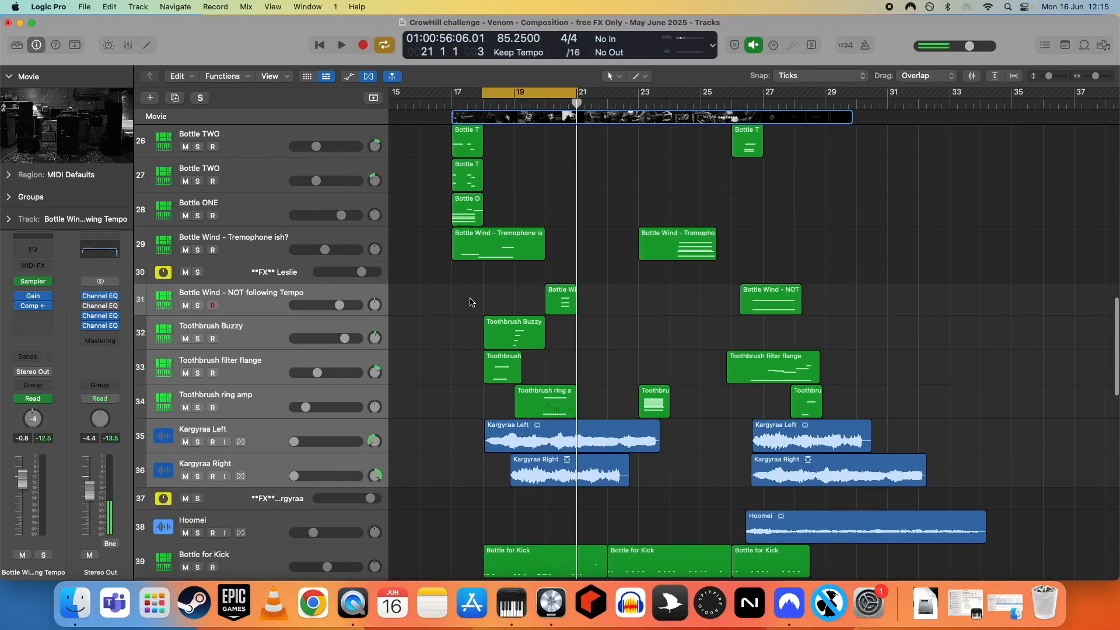
{"action": "left_click", "coordinate": [270, 299]}
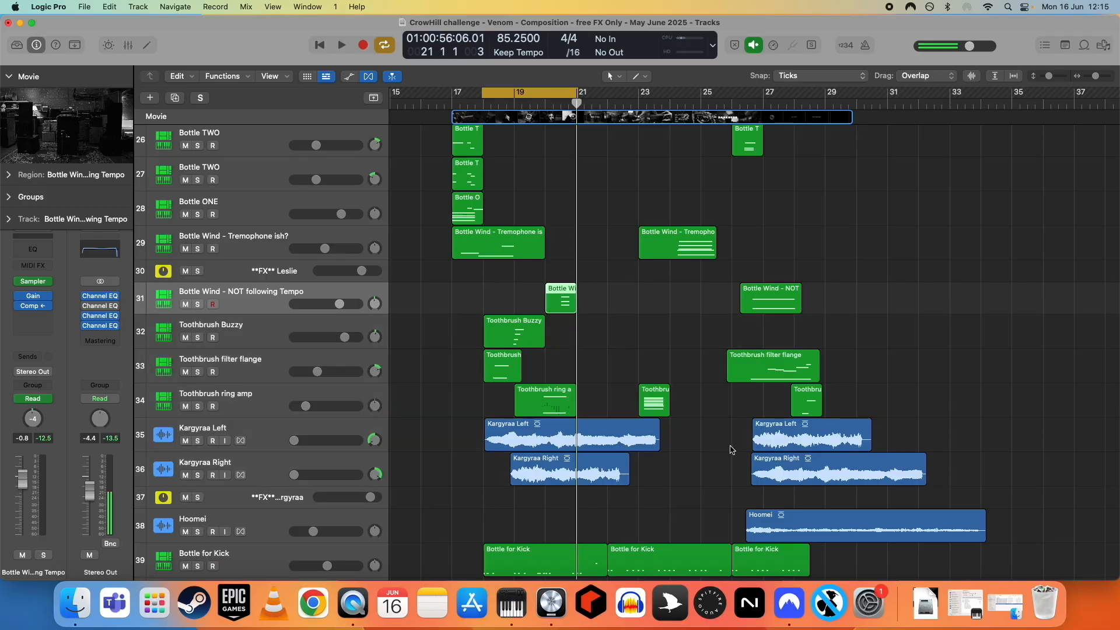
{"action": "left_click", "coordinate": [731, 450], "text": "ctrl+alt"}
{"action": "scroll", "coordinate": [703, 408], "scroll_direction": "up", "scroll_amount": 6}
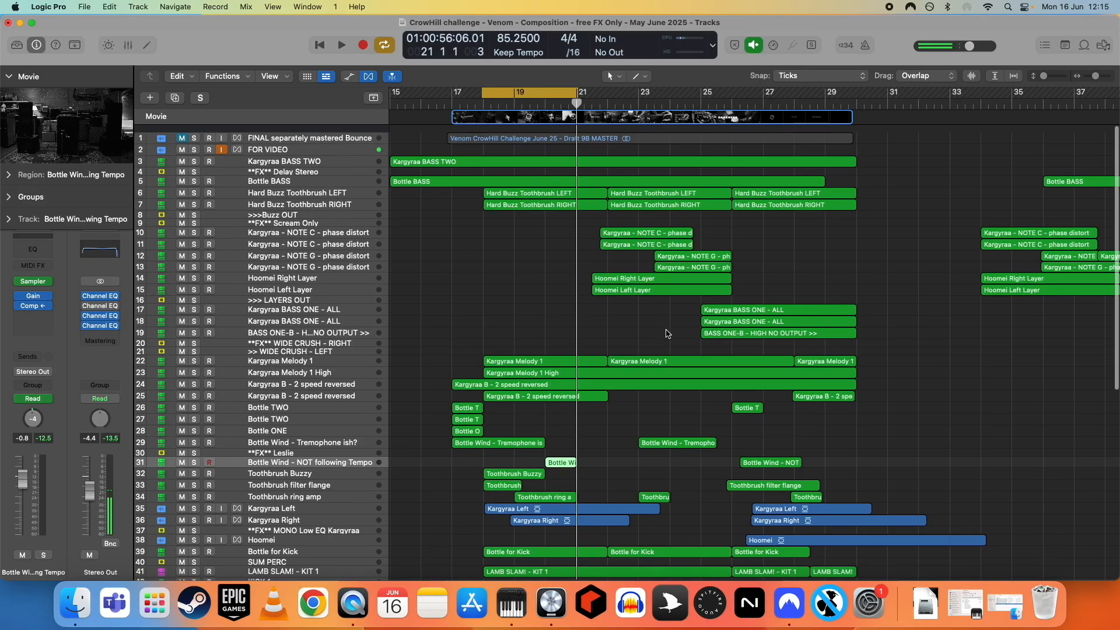
- Turn off the cycle range that spans bar 18 to bar 21
{"action": "scroll", "coordinate": [631, 319], "scroll_direction": "down", "scroll_amount": 10}
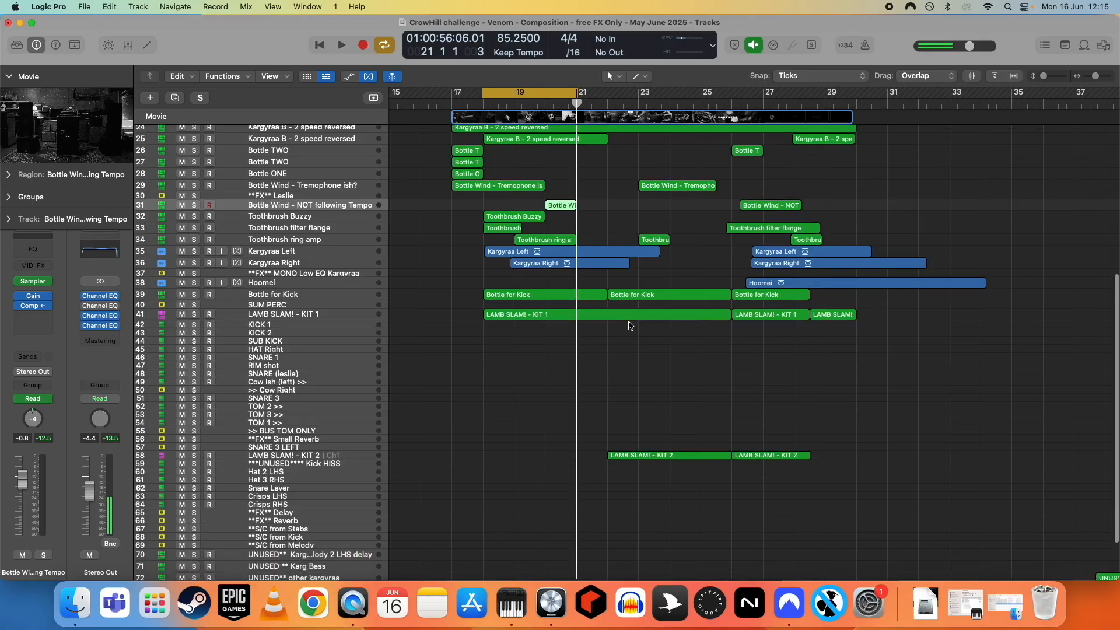
{"action": "scroll", "coordinate": [595, 336], "scroll_direction": "up", "scroll_amount": 10}
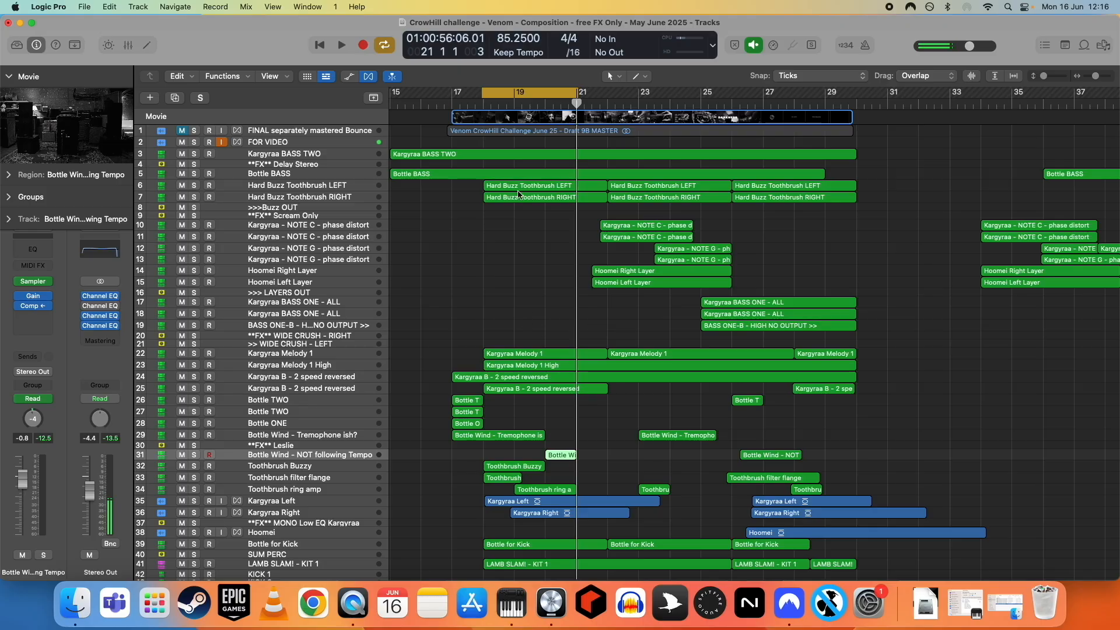
{"action": "left_click", "coordinate": [519, 95]}
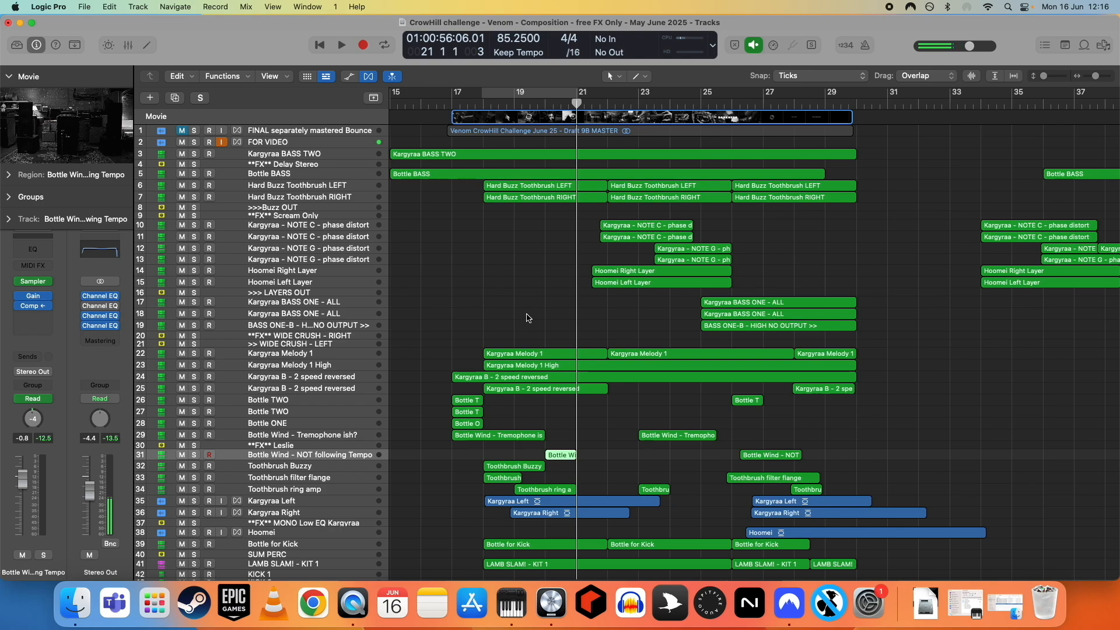
- Select the Toothbrush Buzzy track, examine the zone mapping and loop settings in its Sampler, and close the plugin window
{"action": "scroll", "coordinate": [536, 311], "scroll_direction": "down", "scroll_amount": 5}
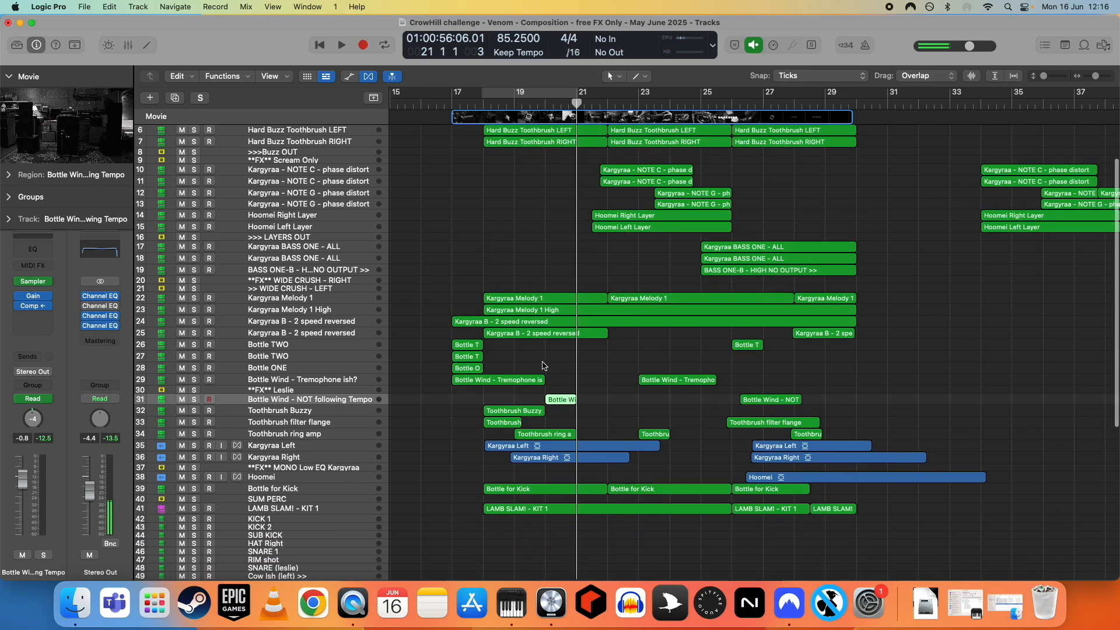
{"action": "scroll", "coordinate": [536, 376], "scroll_direction": "down", "scroll_amount": 4}
{"action": "left_click", "coordinate": [302, 371]}
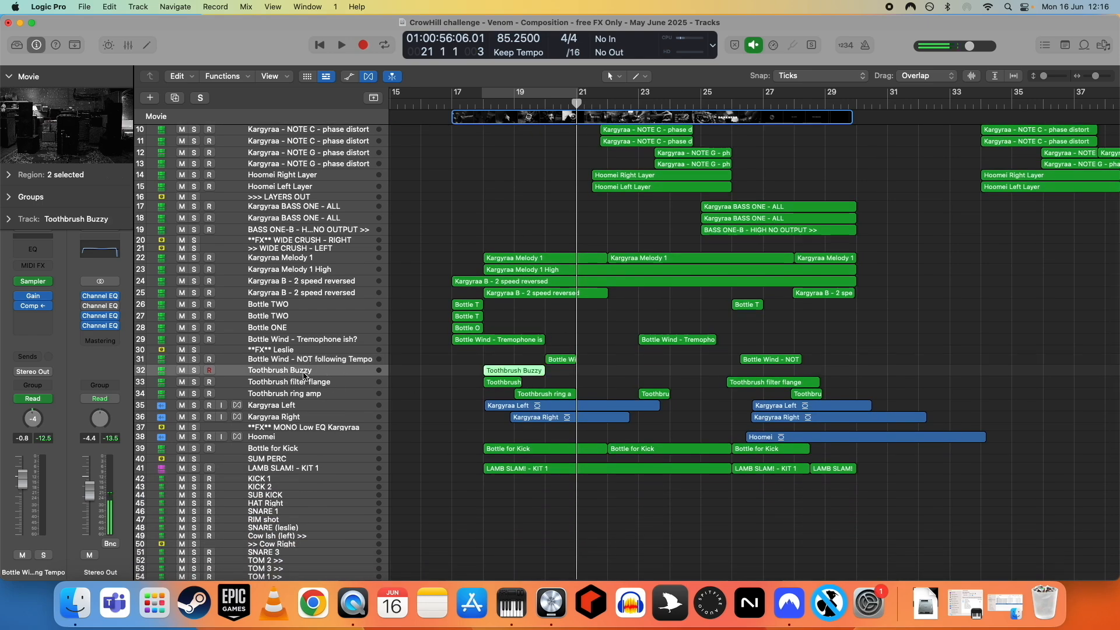
{"action": "scroll", "coordinate": [599, 415], "scroll_direction": "down", "scroll_amount": 3}
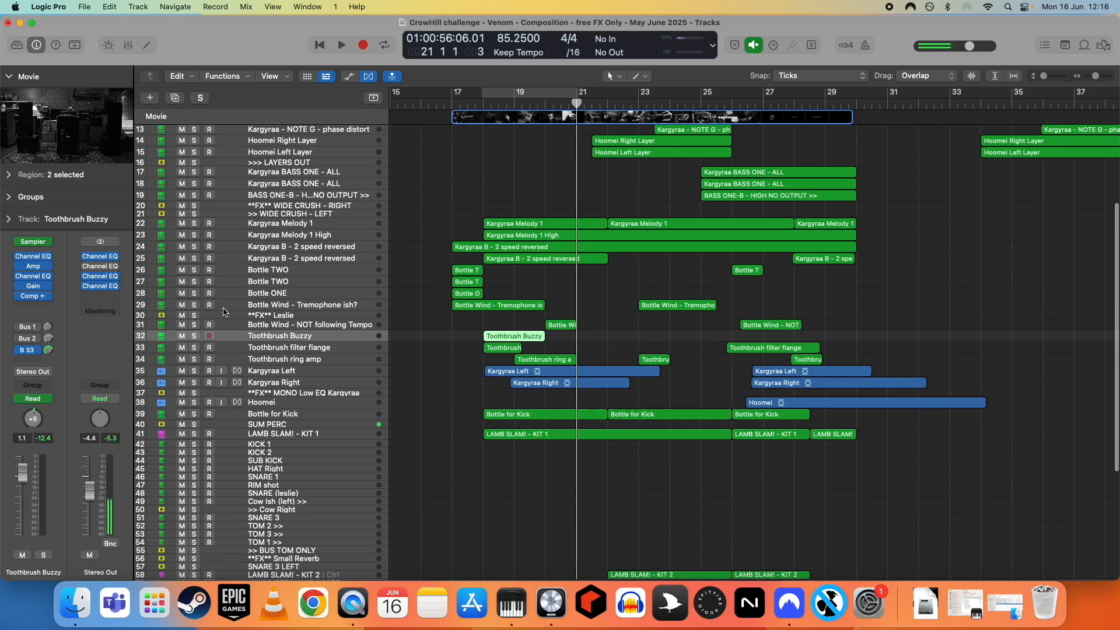
{"action": "left_click", "coordinate": [34, 244]}
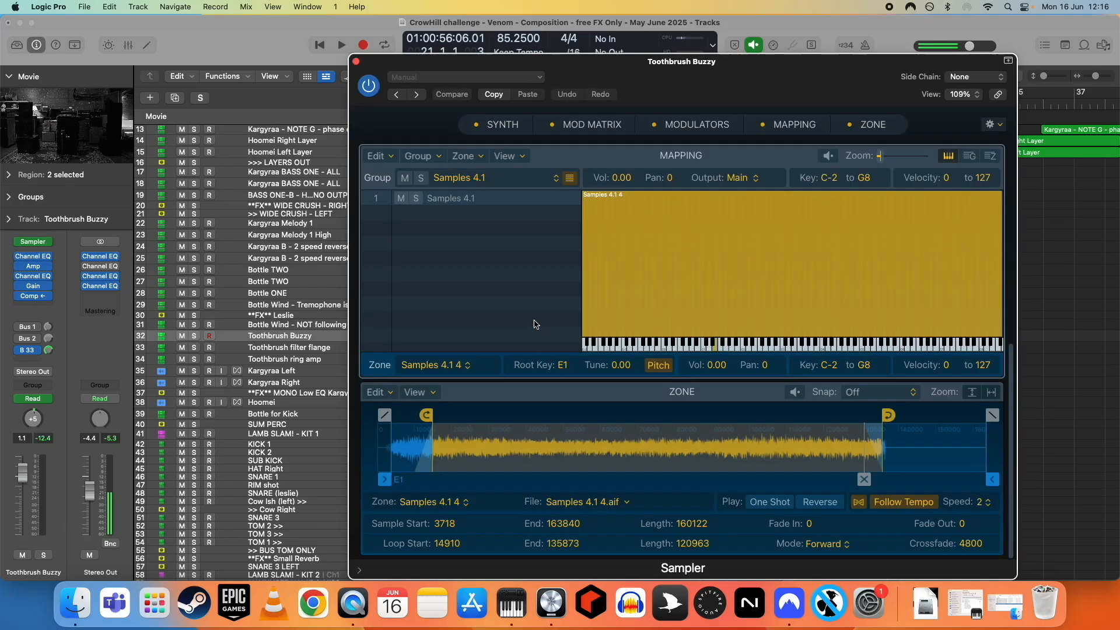
{"action": "left_click", "coordinate": [357, 62]}
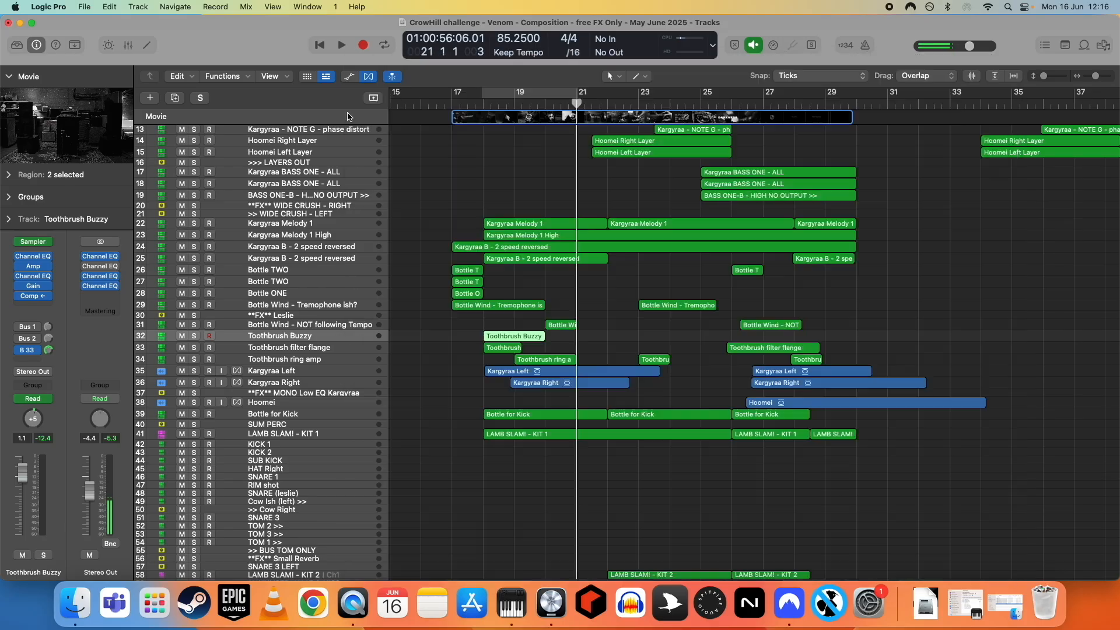
- Select the Kargyraa B - 2 speed reversed track 25, examine its AutoFilter settings, and close the plugin window
{"action": "scroll", "coordinate": [471, 363], "scroll_direction": "down", "scroll_amount": 5}
{"action": "scroll", "coordinate": [467, 361], "scroll_direction": "up", "scroll_amount": 5}
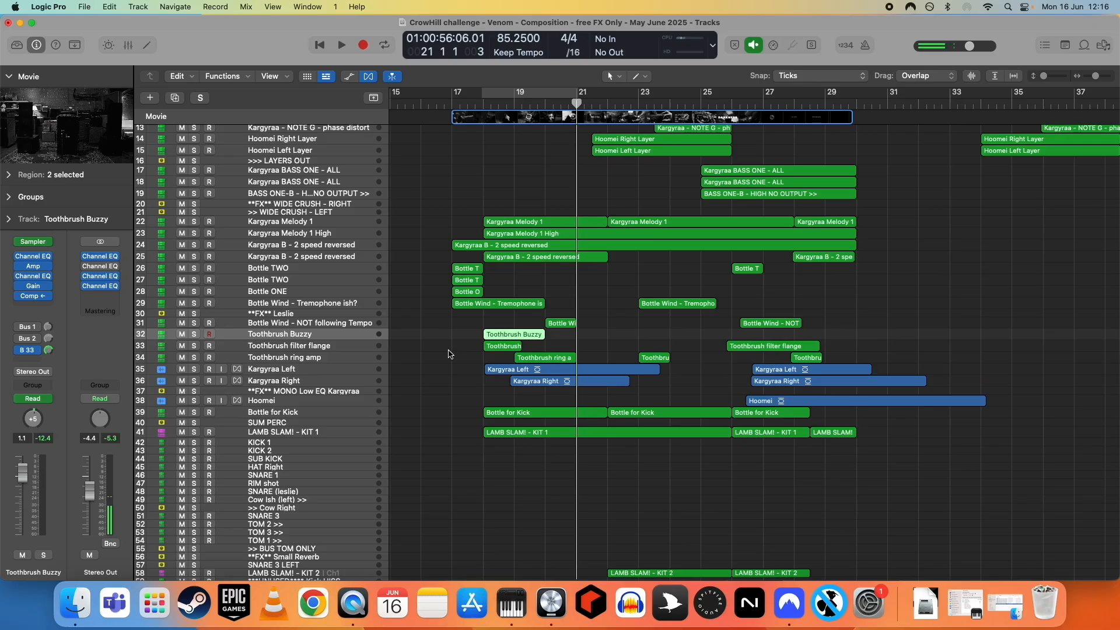
{"action": "scroll", "coordinate": [452, 350], "scroll_direction": "up", "scroll_amount": 4}
{"action": "left_click", "coordinate": [488, 297]}
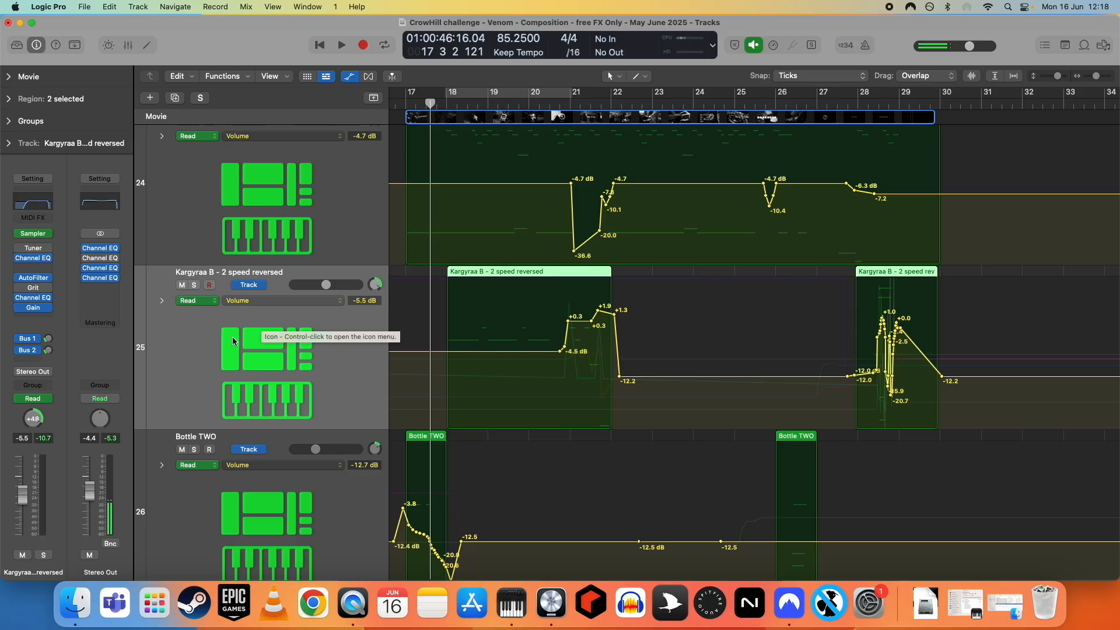
{"action": "left_click", "coordinate": [33, 282]}
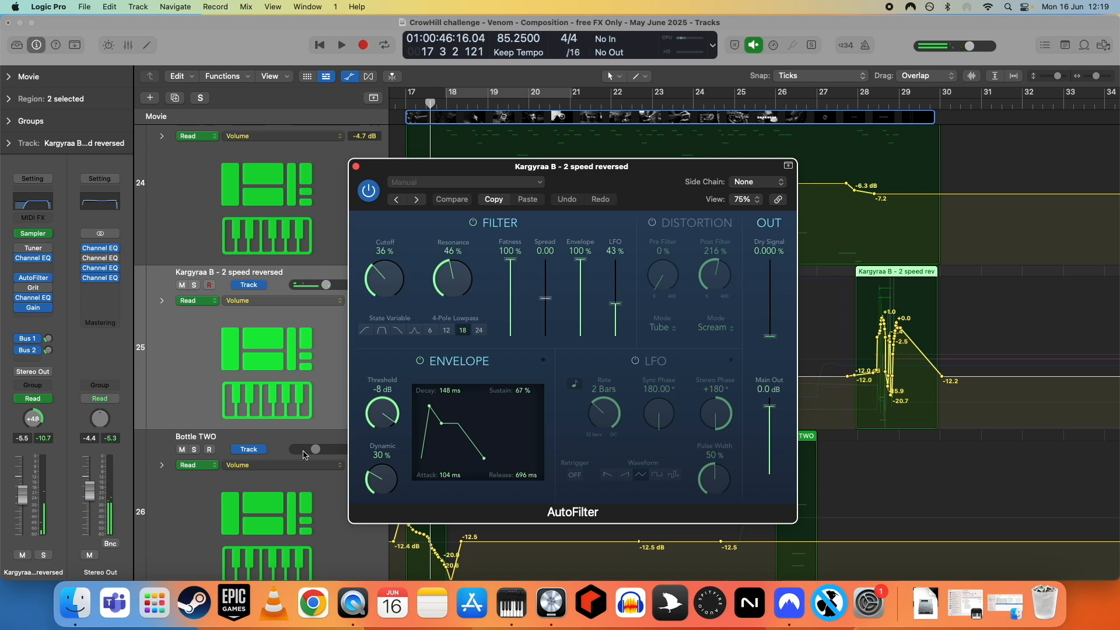
{"action": "left_click", "coordinate": [357, 167]}
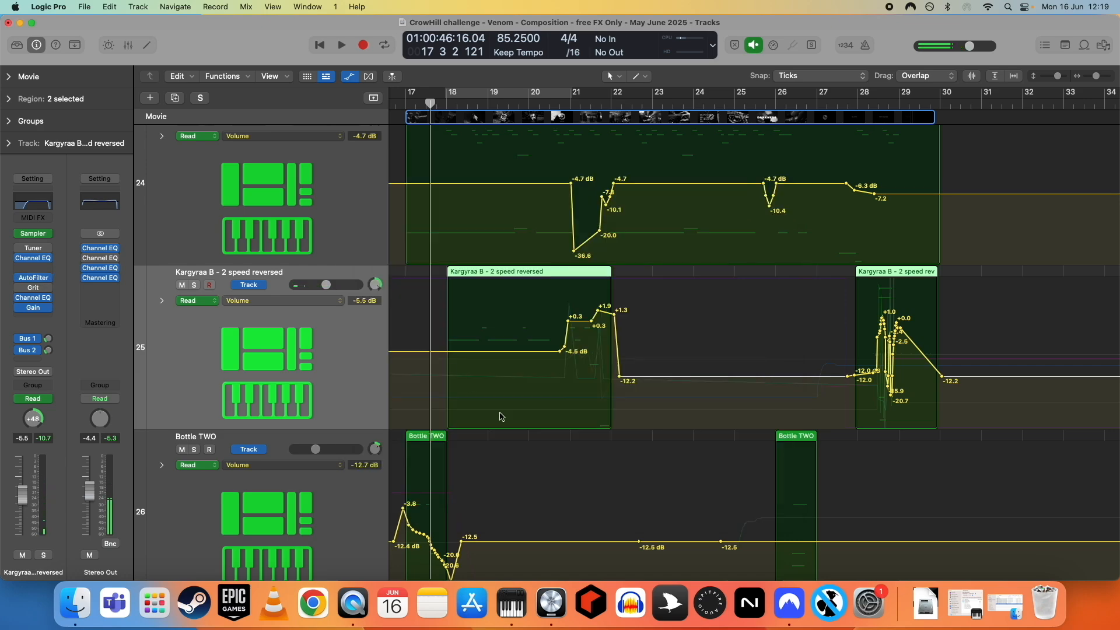
- Display the Insert 5 Bypass (Grit) automation on track 25 and examine the Grit distortion plugin, closing its window
{"action": "left_click", "coordinate": [306, 300]}
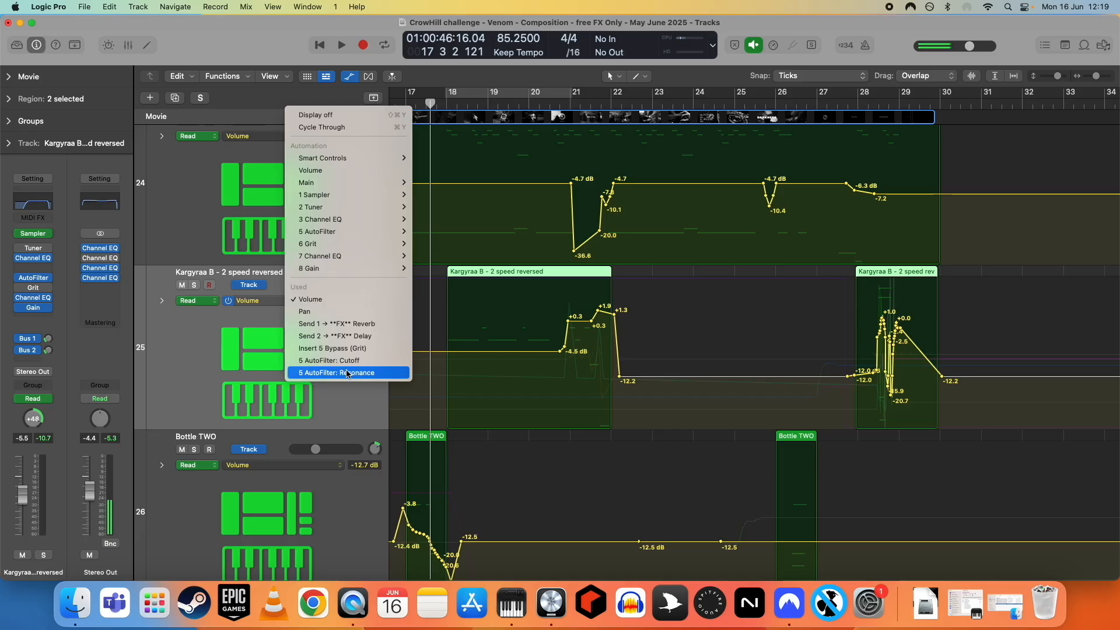
{"action": "left_click", "coordinate": [338, 349]}
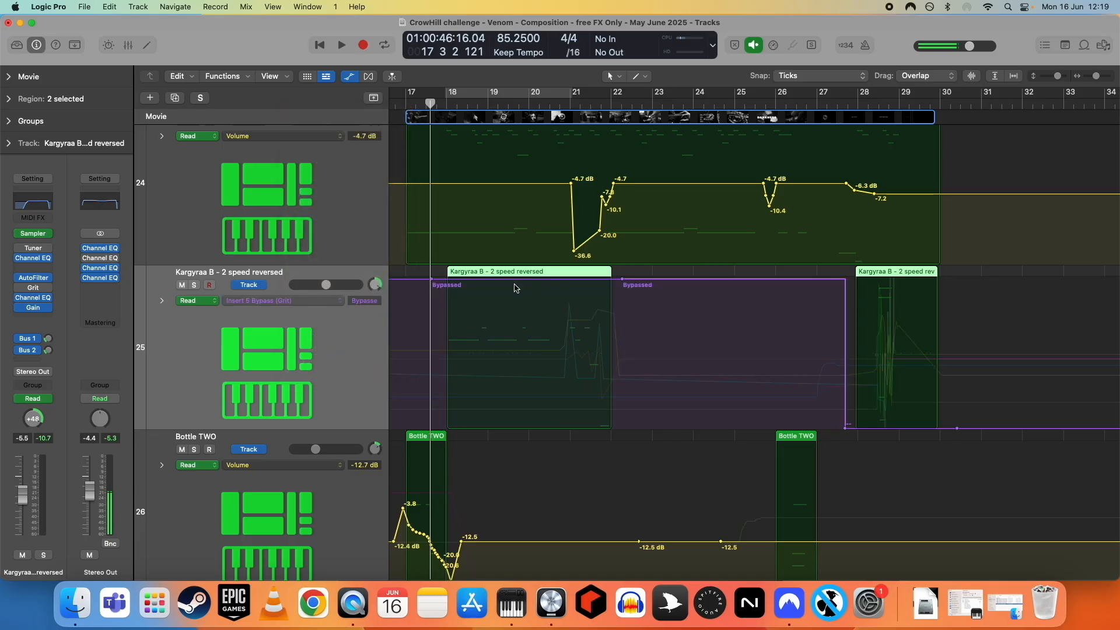
{"action": "left_click", "coordinate": [33, 287]}
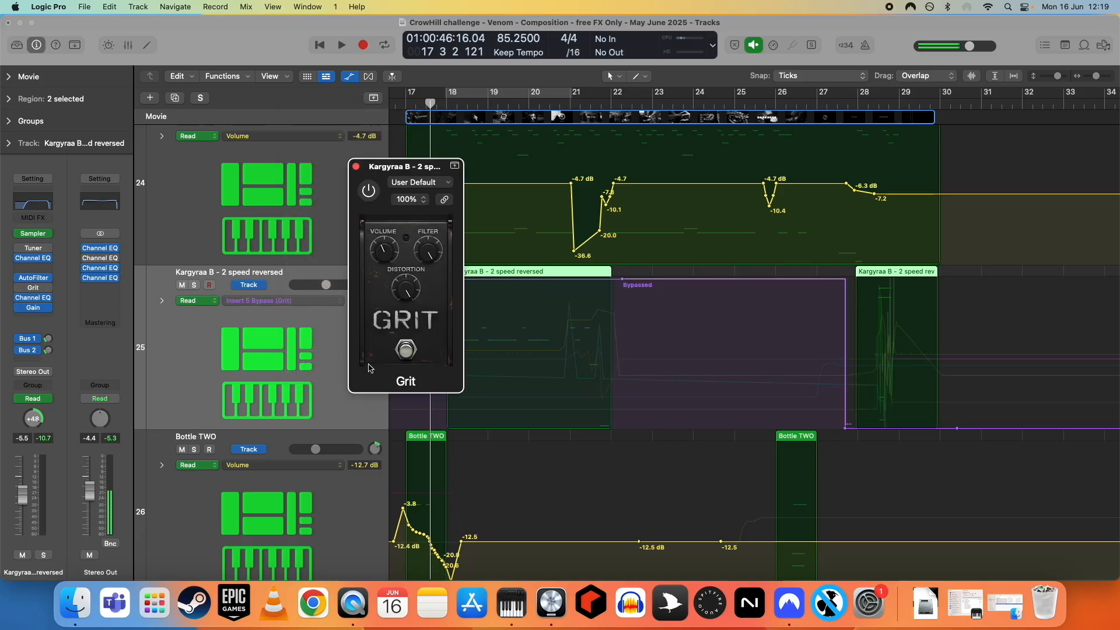
{"action": "left_click", "coordinate": [356, 166]}
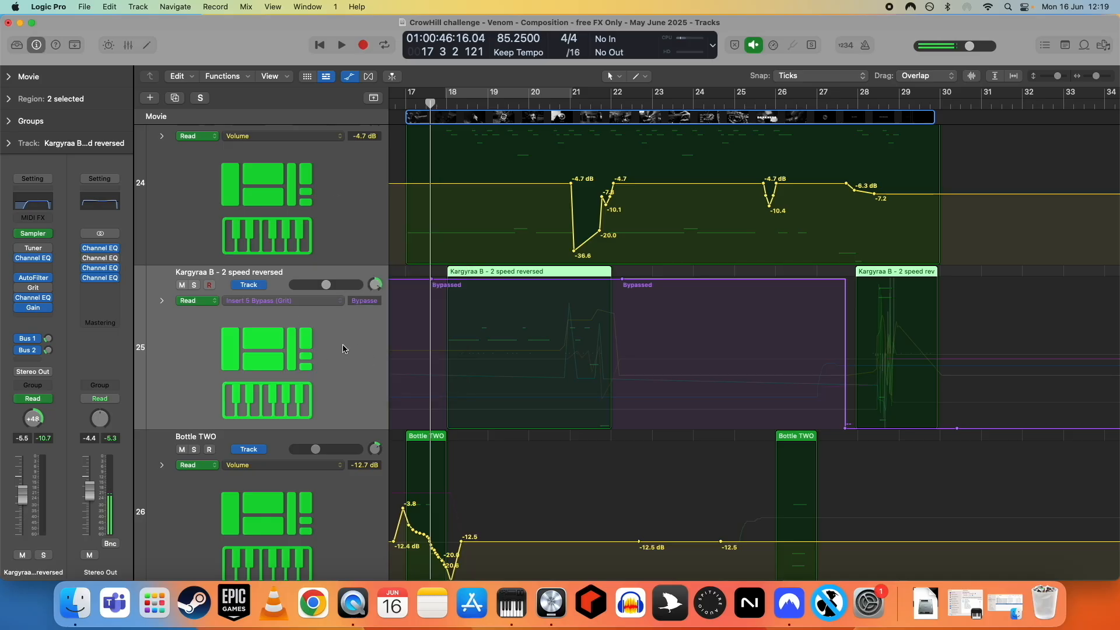
- Show the Volume automation on track 25, play its first region soloed, and turn the solo off
{"action": "left_click", "coordinate": [283, 301]}
{"action": "left_click", "coordinate": [291, 252]}
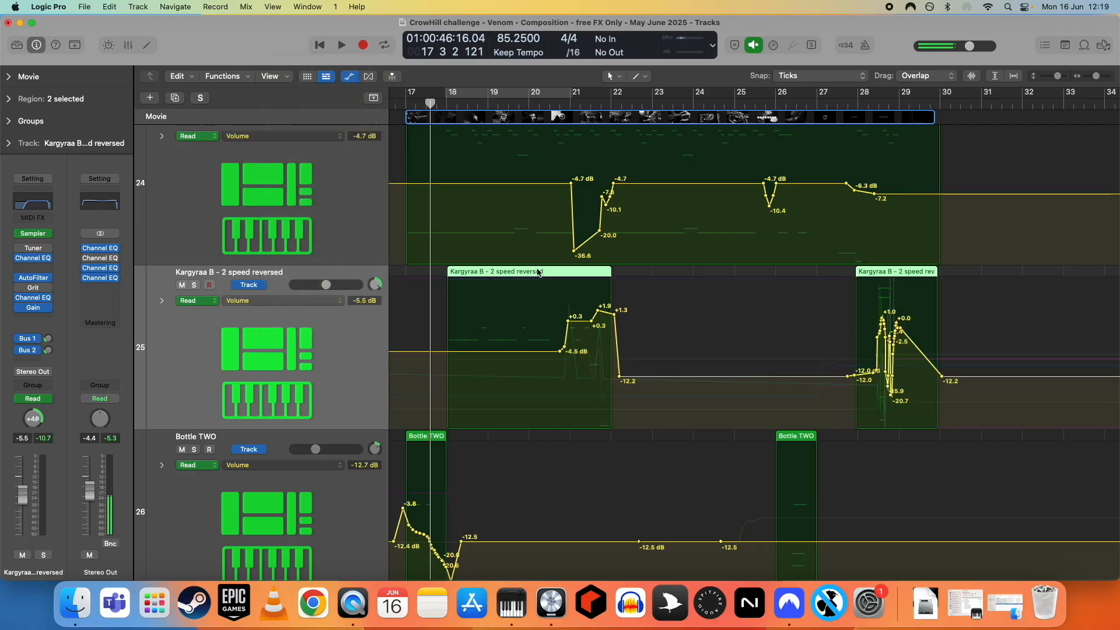
{"action": "left_click", "coordinate": [194, 284]}
{"action": "key", "text": "space"}
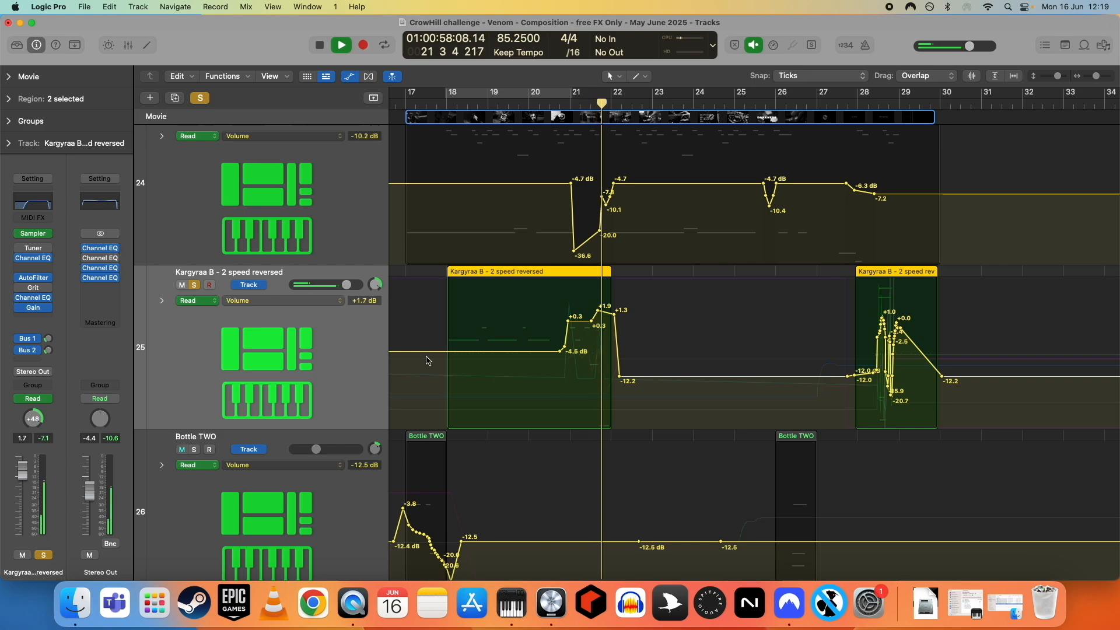
{"action": "key", "text": "space"}
{"action": "key", "text": "s"}
- Place the playhead at bar 28, at the start of the second Kargyraa B - 2 speed reversed region on track 25
{"action": "scroll", "coordinate": [484, 409], "scroll_direction": "right", "scroll_amount": 2}
{"action": "scroll", "coordinate": [513, 408], "scroll_direction": "right", "scroll_amount": 5}
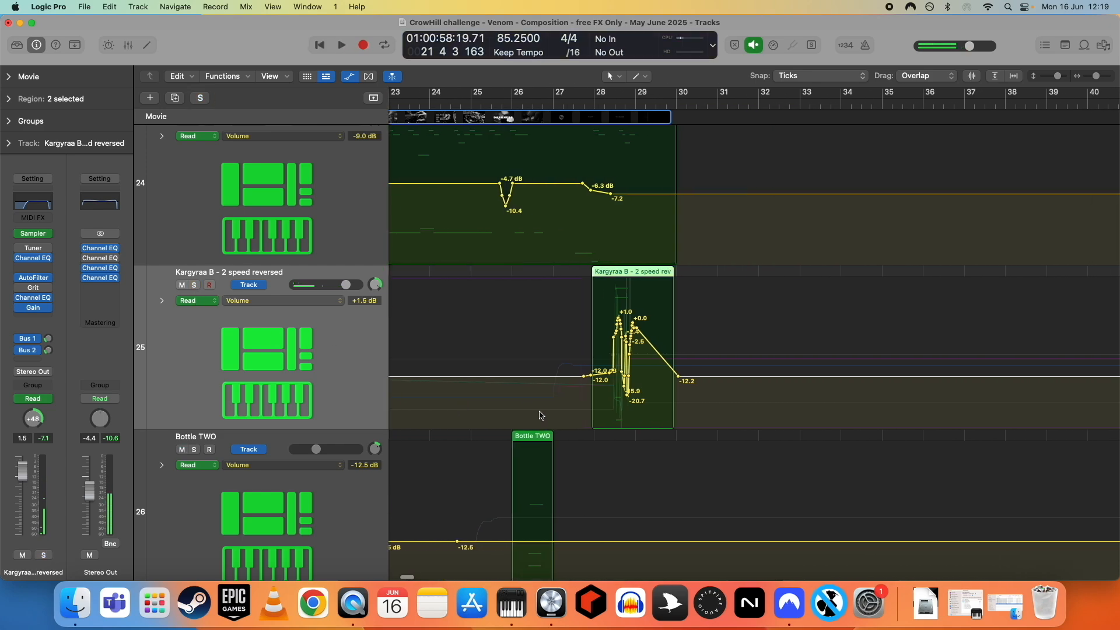
{"action": "left_click", "coordinate": [454, 103]}
{"action": "scroll", "coordinate": [632, 252], "scroll_direction": "right", "scroll_amount": 2}
{"action": "scroll", "coordinate": [630, 253], "scroll_direction": "left", "scroll_amount": 4}
{"action": "key", "text": "super+Right"}
{"action": "key", "text": "super+Right"}
{"action": "key", "text": "super+Right"}
{"action": "key", "text": "super+Right"}
{"action": "key", "text": "super+Right"}
{"action": "key", "text": "super+Right"}
{"action": "key", "text": "super+Right"}
{"action": "key", "text": "super+Right"}
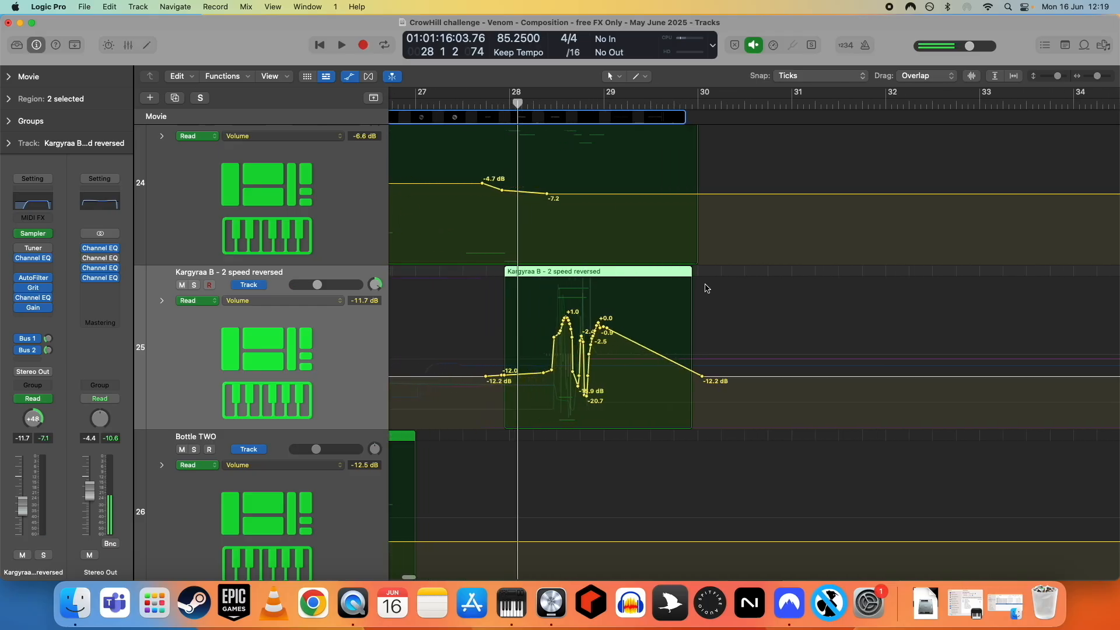
- Examine the Delay send automation and the Grit bypass automation across the second region of track 25
{"action": "left_click", "coordinate": [278, 301]}
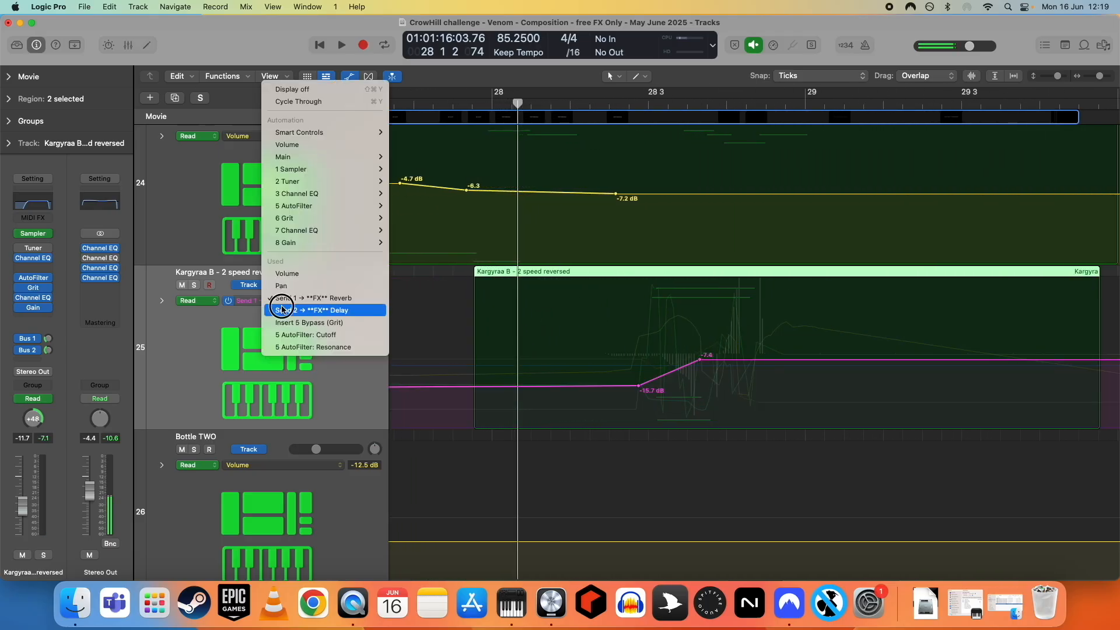
{"action": "left_click", "coordinate": [279, 310]}
{"action": "left_click", "coordinate": [272, 303]}
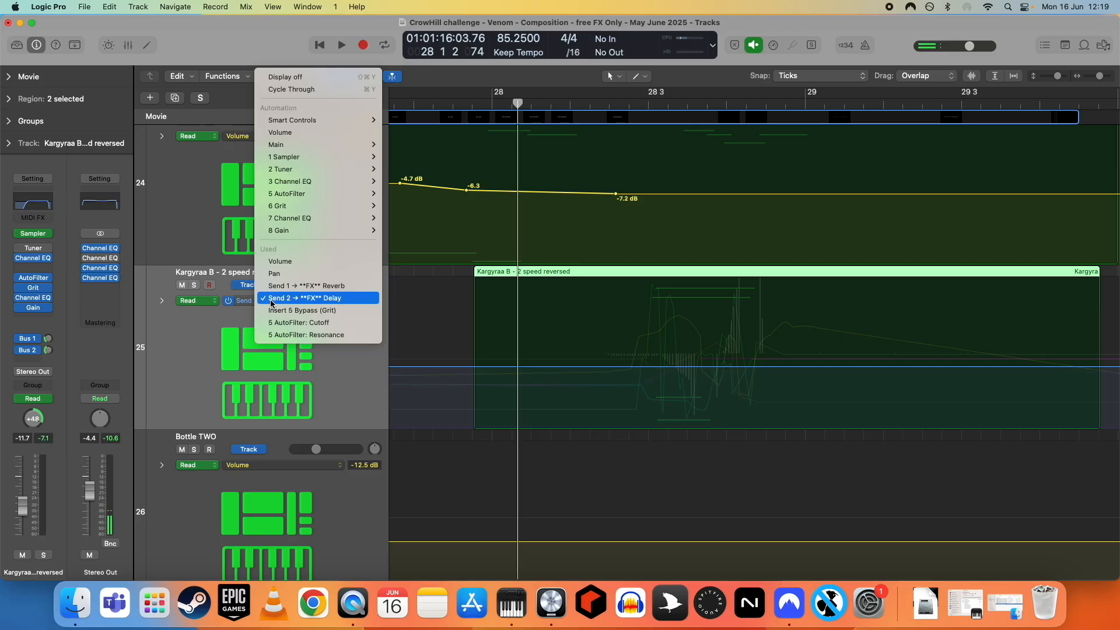
{"action": "left_click", "coordinate": [375, 376]}
{"action": "scroll", "coordinate": [662, 392], "scroll_direction": "down", "scroll_amount": 10}
{"action": "scroll", "coordinate": [664, 392], "scroll_direction": "up", "scroll_amount": 5}
{"action": "scroll", "coordinate": [687, 392], "scroll_direction": "right", "scroll_amount": 6}
{"action": "scroll", "coordinate": [712, 398], "scroll_direction": "right", "scroll_amount": 5}
{"action": "scroll", "coordinate": [715, 397], "scroll_direction": "up", "scroll_amount": 4}
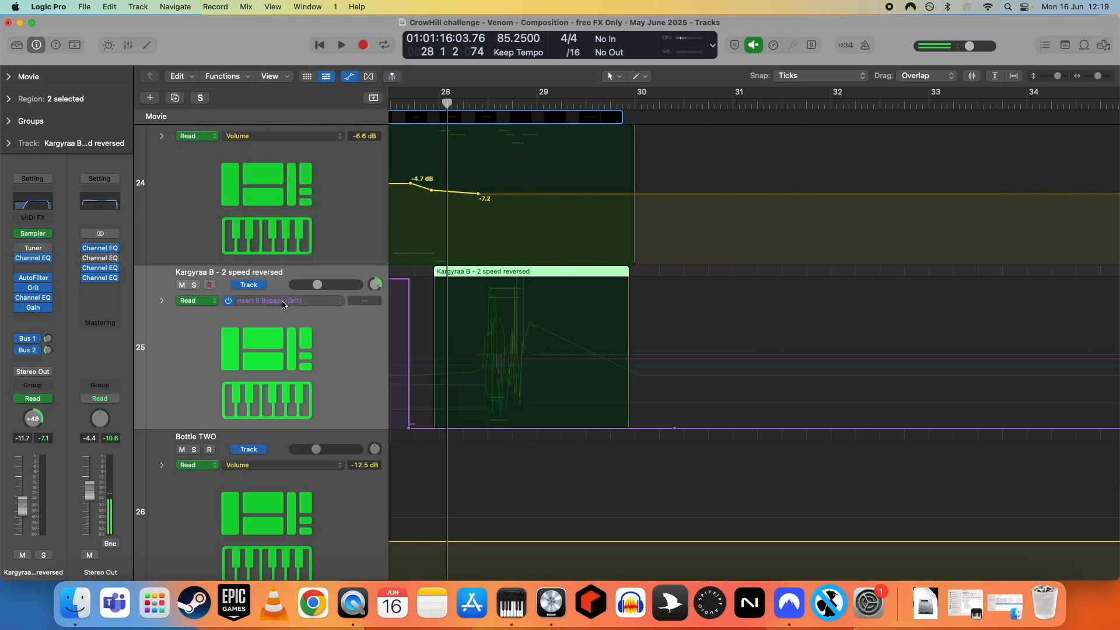
- Display the AutoFilter Cutoff automation and the AutoFilter Resonance automation on track 25
{"action": "left_click", "coordinate": [281, 302]}
{"action": "left_click", "coordinate": [282, 313]}
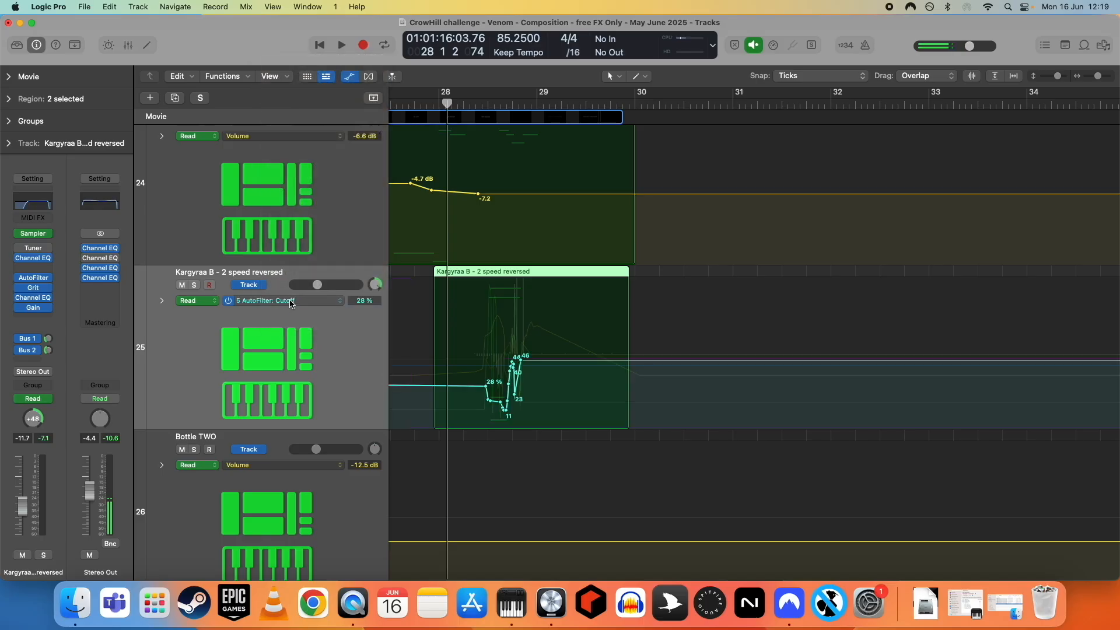
{"action": "left_click", "coordinate": [293, 304]}
{"action": "left_click", "coordinate": [294, 309]}
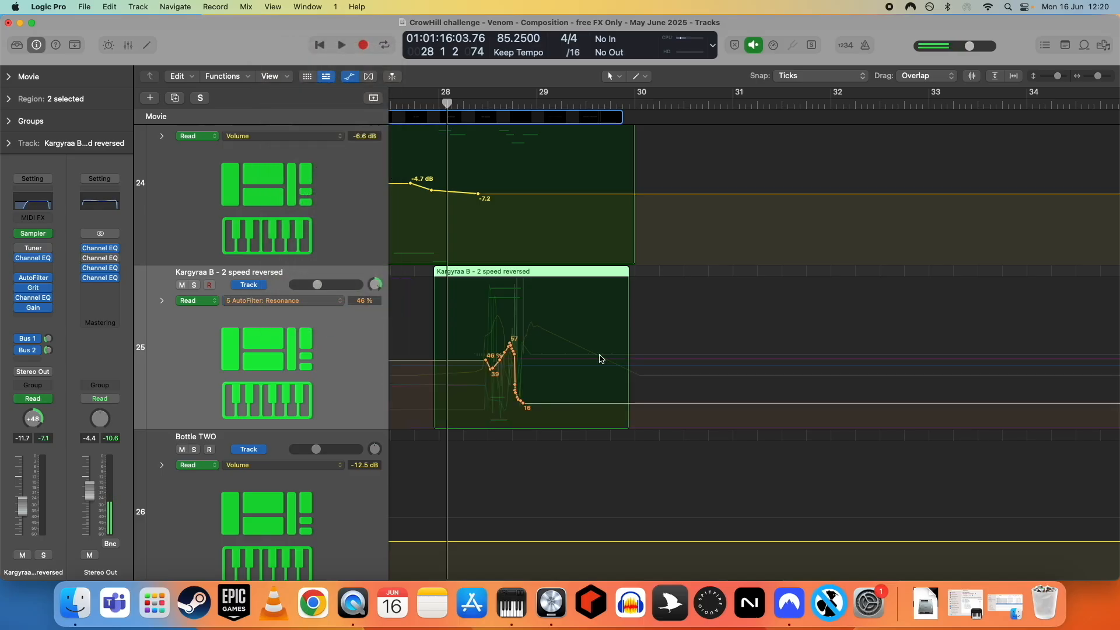
- Play the Kargyraa B - 2 speed reversed region from bar 28 soloed, stop playback, and turn the solo off
{"action": "left_click", "coordinate": [193, 285]}
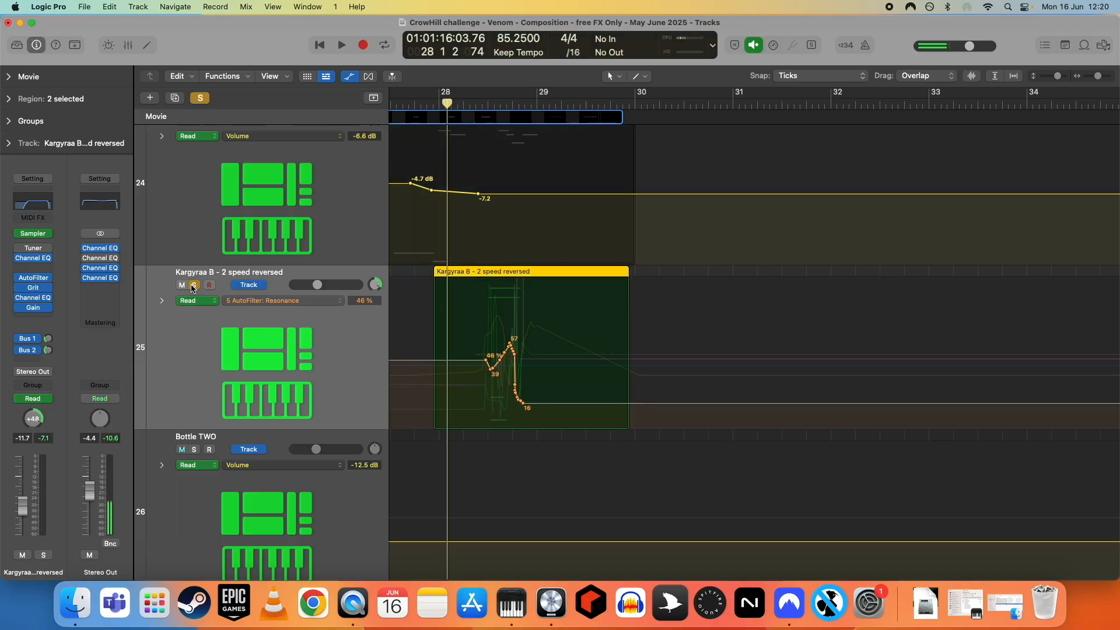
{"action": "key", "text": "space"}
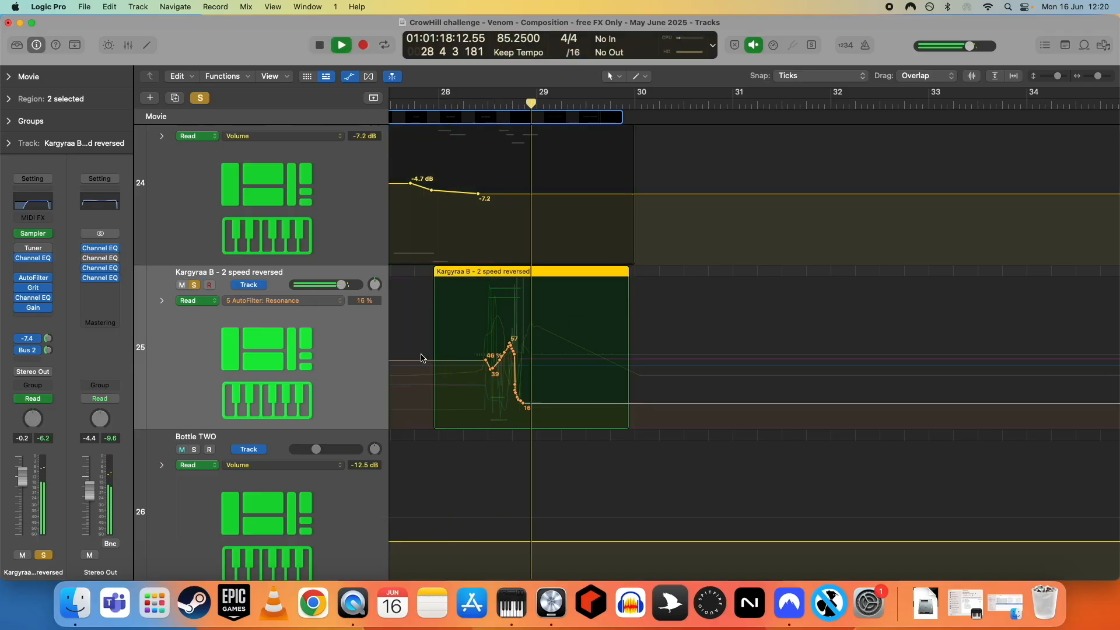
{"action": "key", "text": "space"}
{"action": "left_click", "coordinate": [194, 285]}
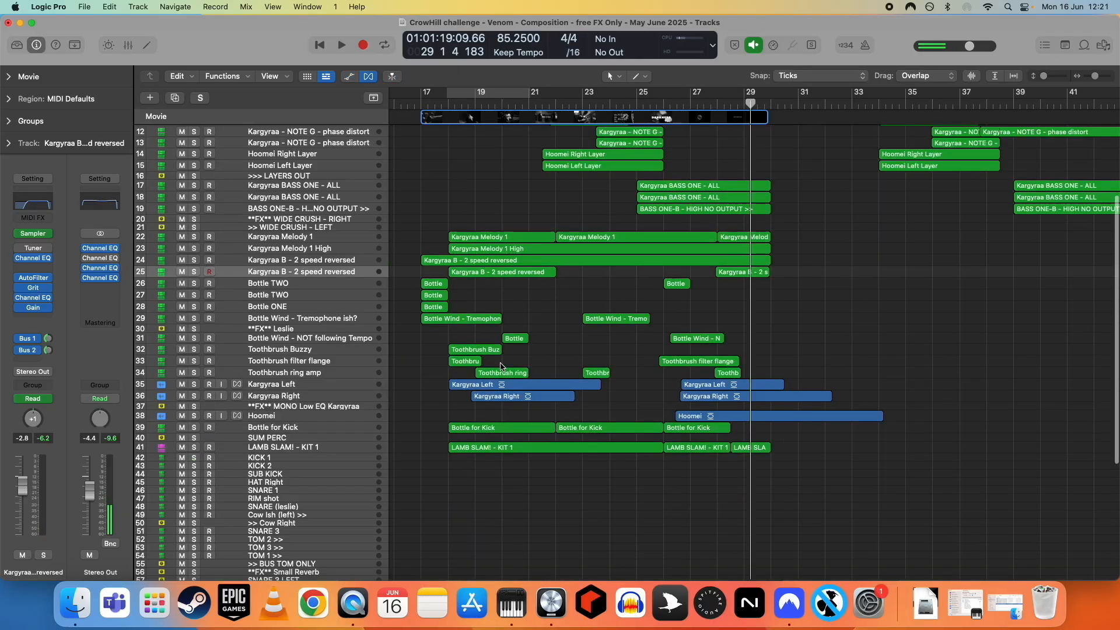
{"action": "scroll", "coordinate": [497, 371], "scroll_direction": "down", "scroll_amount": 10}
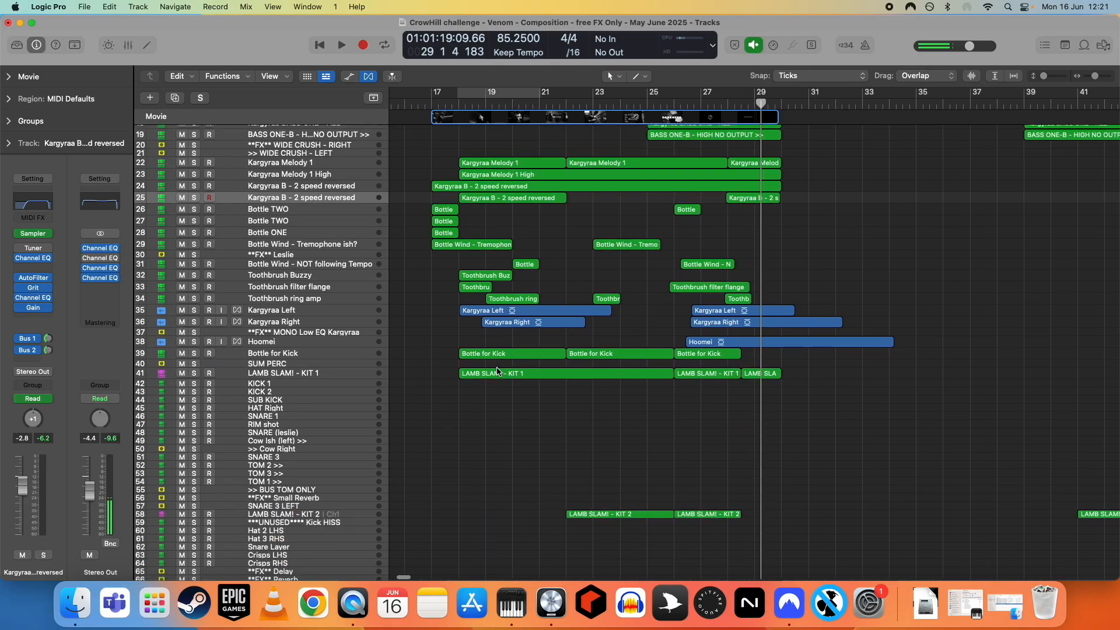
{"action": "scroll", "coordinate": [496, 372], "scroll_direction": "up", "scroll_amount": 2}
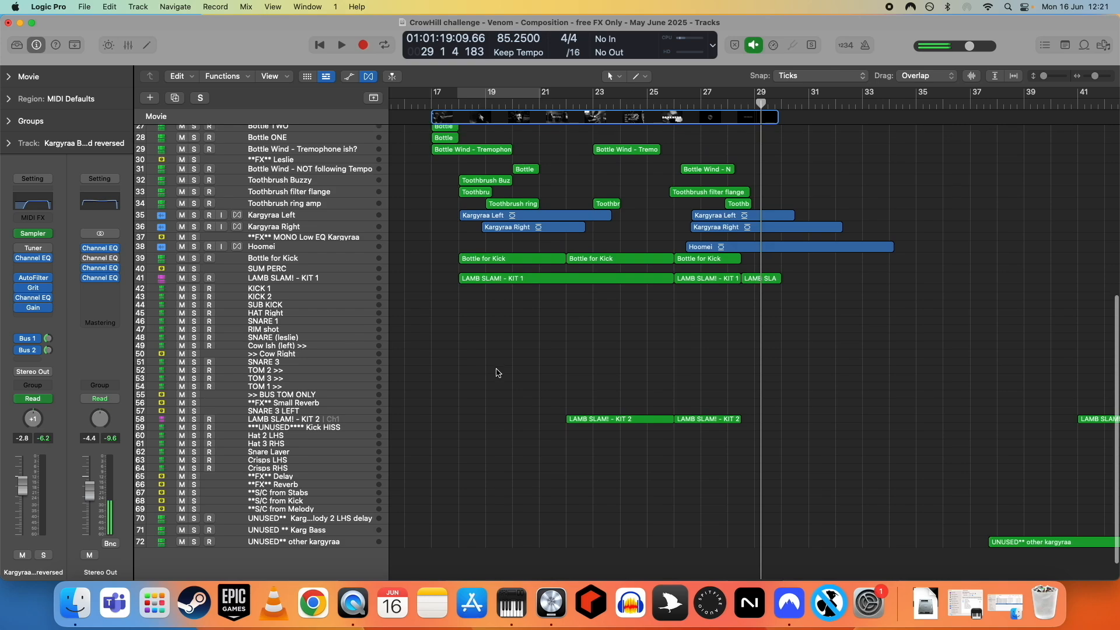
{"action": "scroll", "coordinate": [496, 372], "scroll_direction": "up", "scroll_amount": 10}
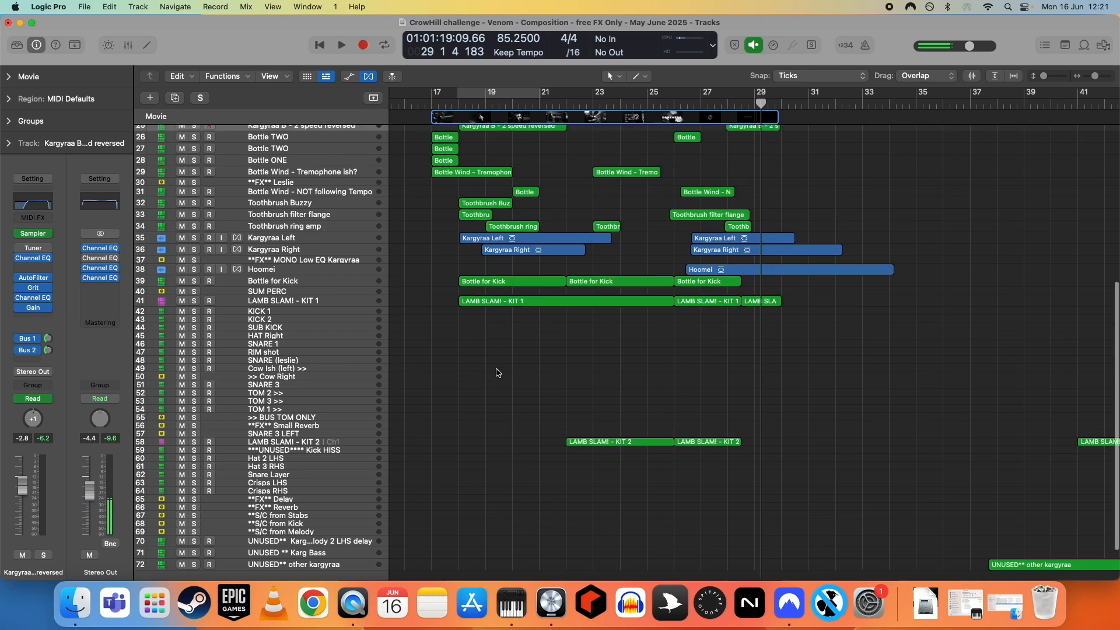